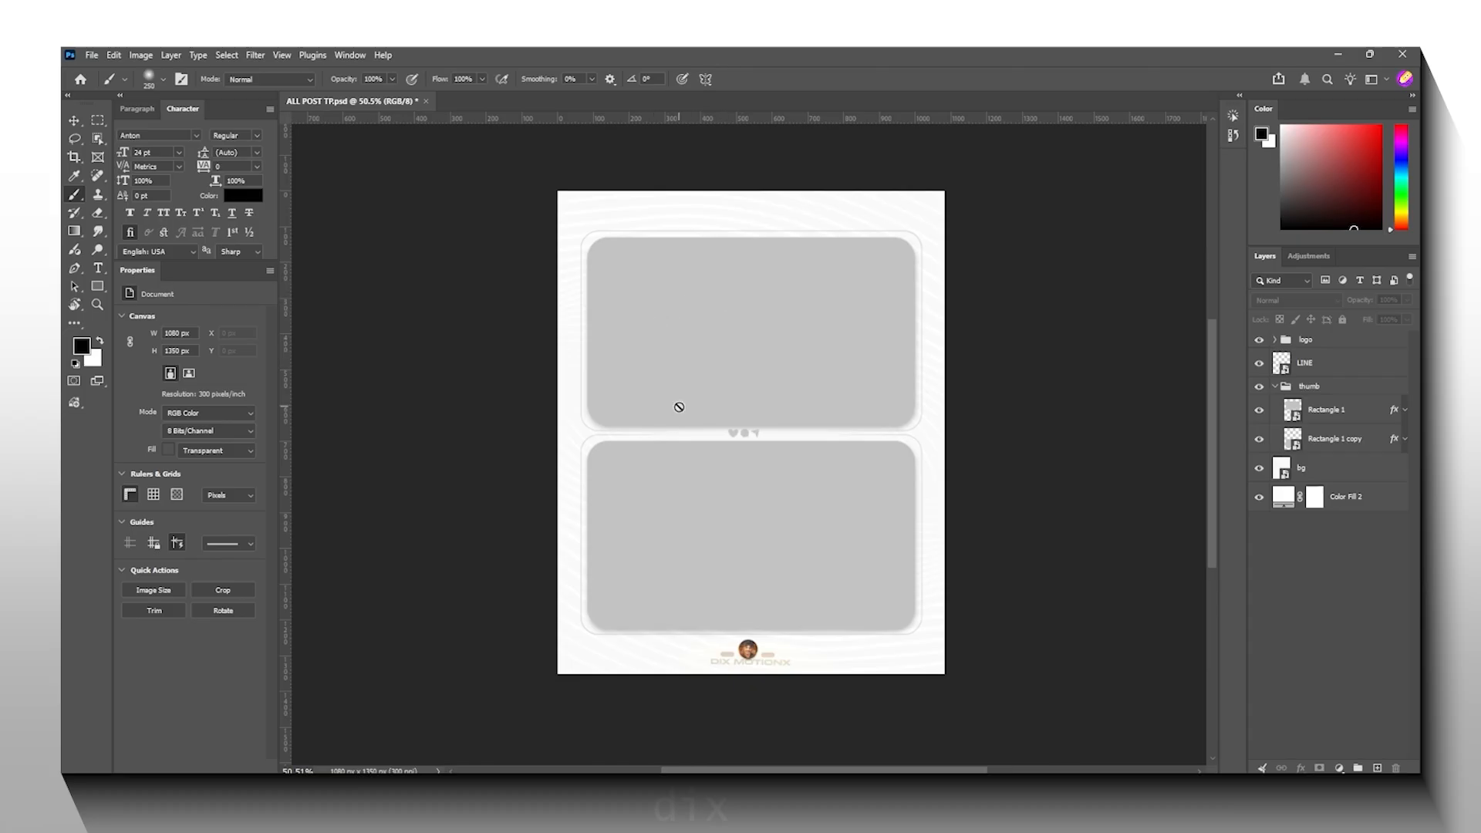
Step: Switch to Telegram and read through the sketch-conversion prompt message dated May 19 in the ALL LINK PROMPTS TEXT channel
key("alt+Tab")
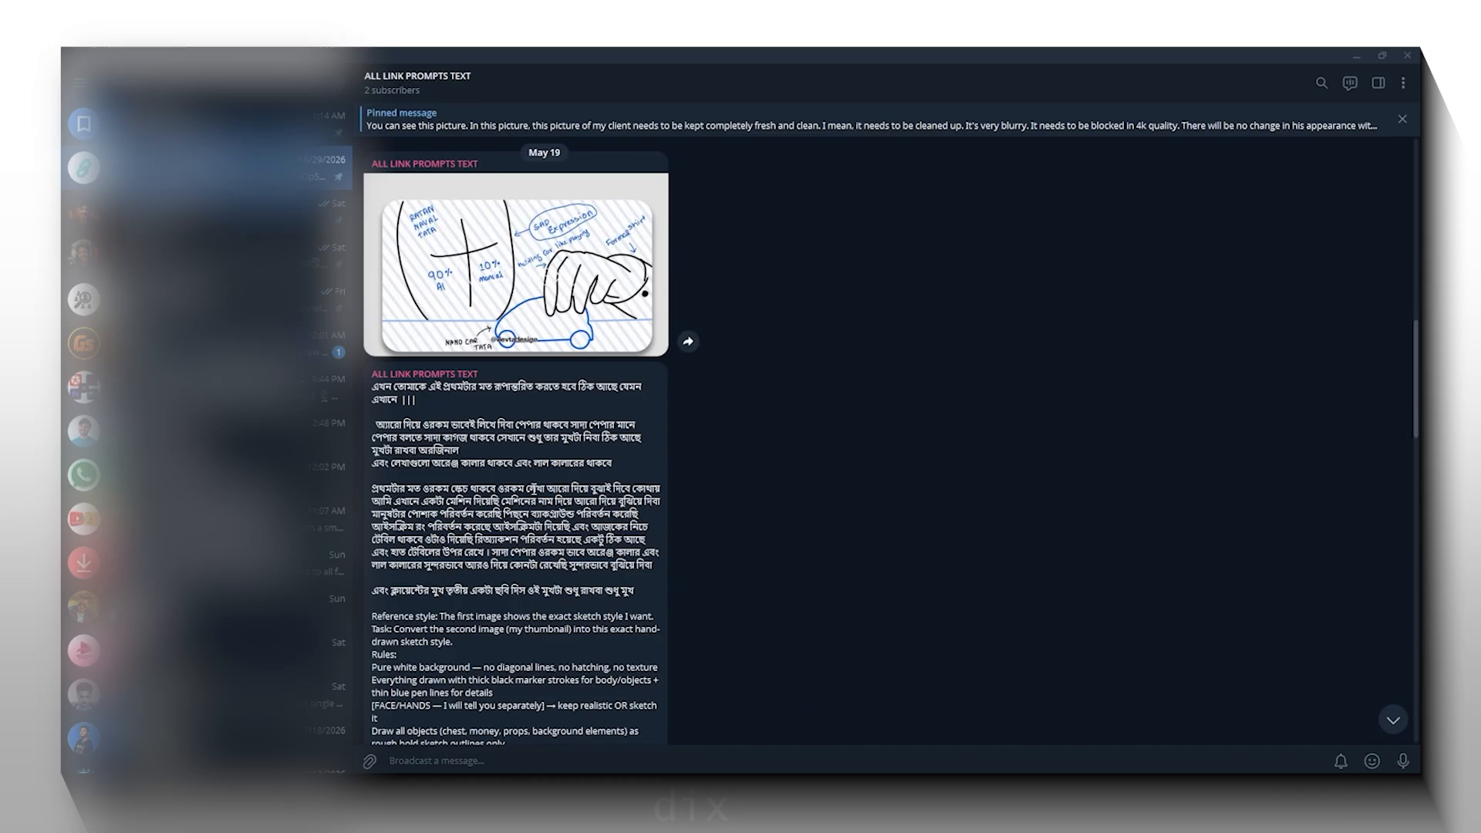
scroll(534, 491, "down", 2)
left_click_drag(372, 258, 617, 693)
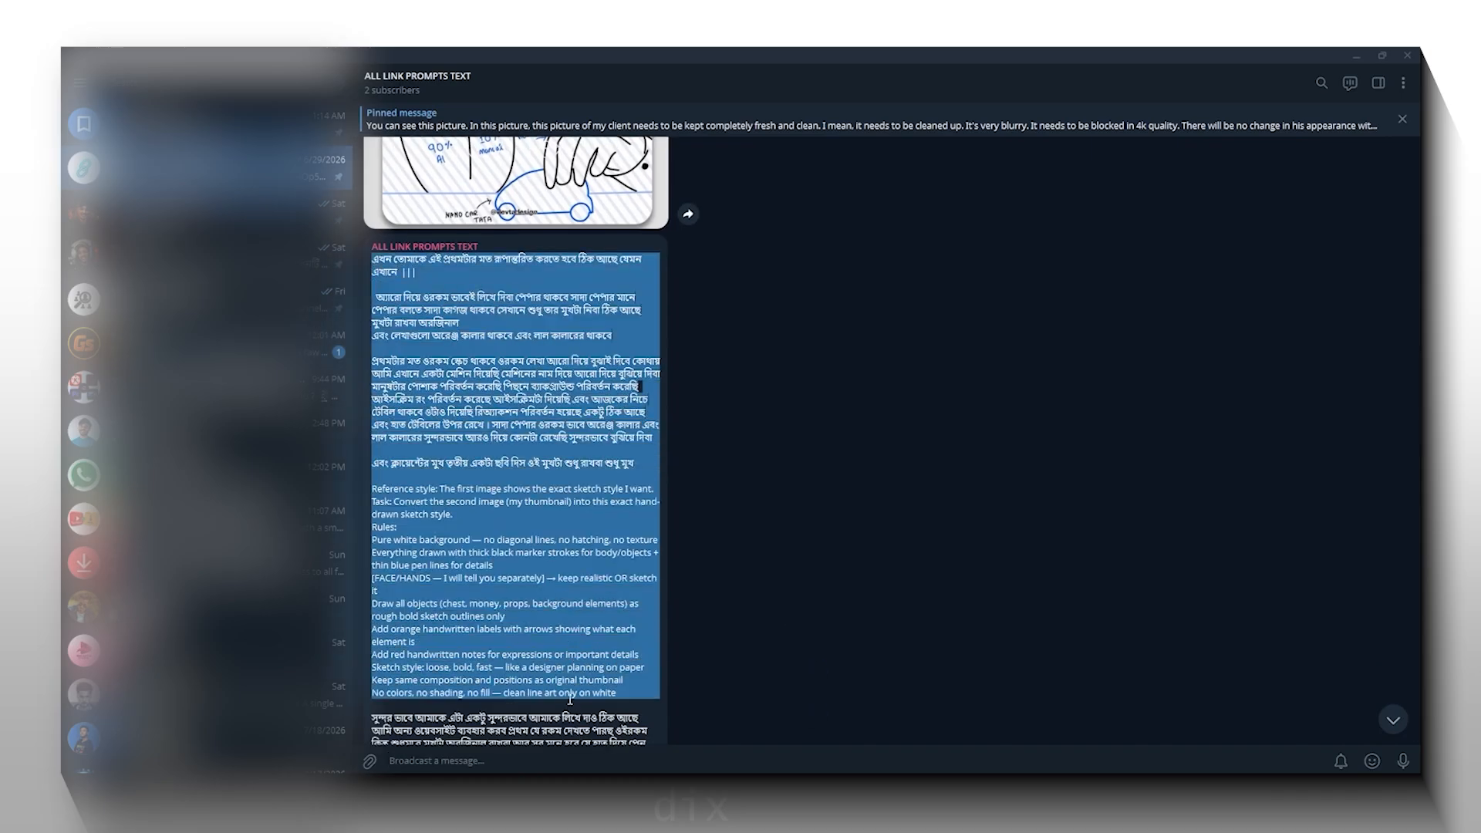
scroll(512, 507, "down", 7)
scroll(502, 456, "up", 5)
left_click(469, 374)
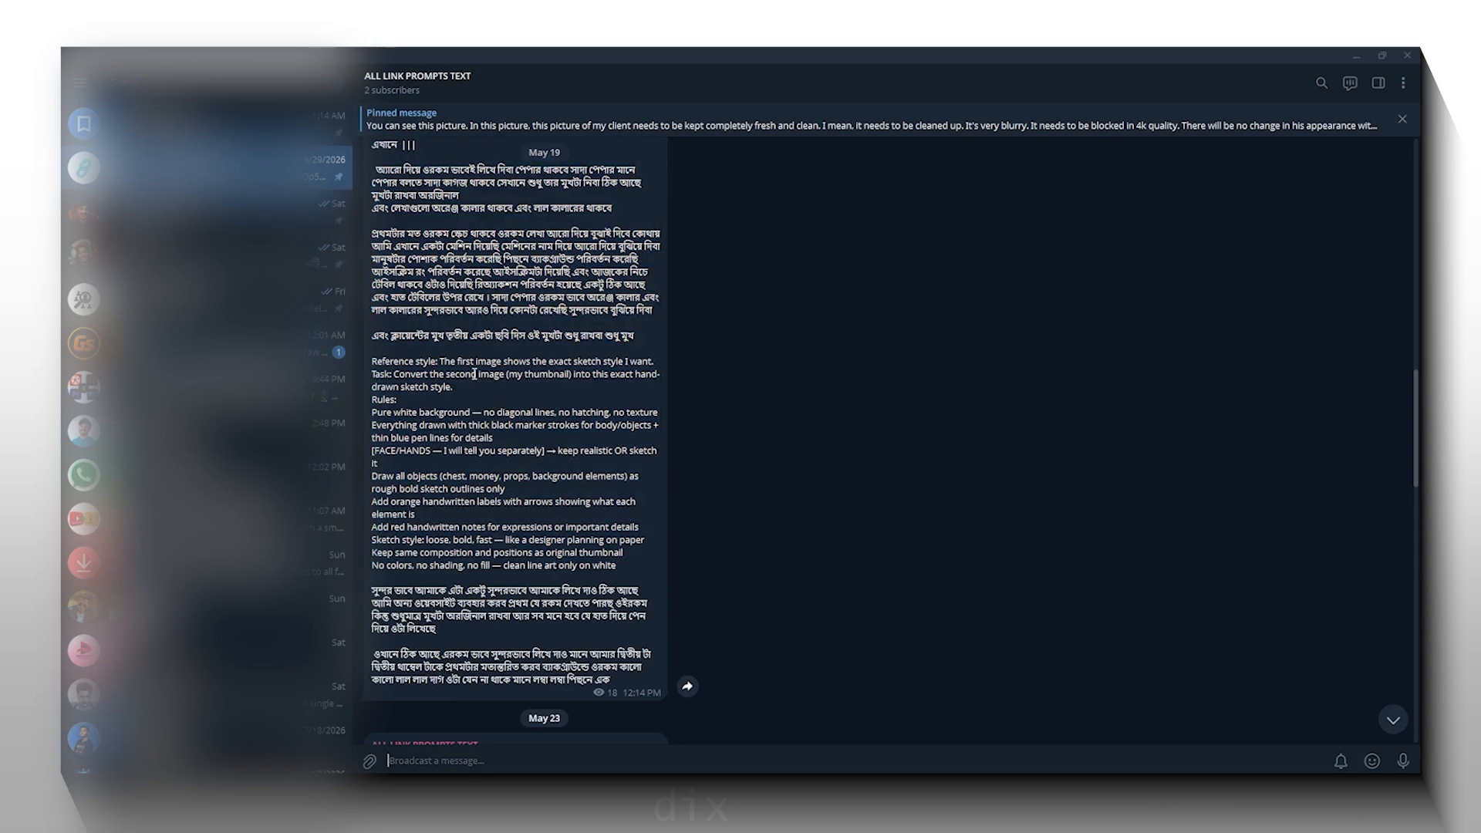
scroll(423, 289, "up", 2)
left_click_drag(373, 260, 521, 642)
scroll(521, 642, "down", 2)
left_click_drag(517, 465, 516, 457)
scroll(516, 457, "up", 3)
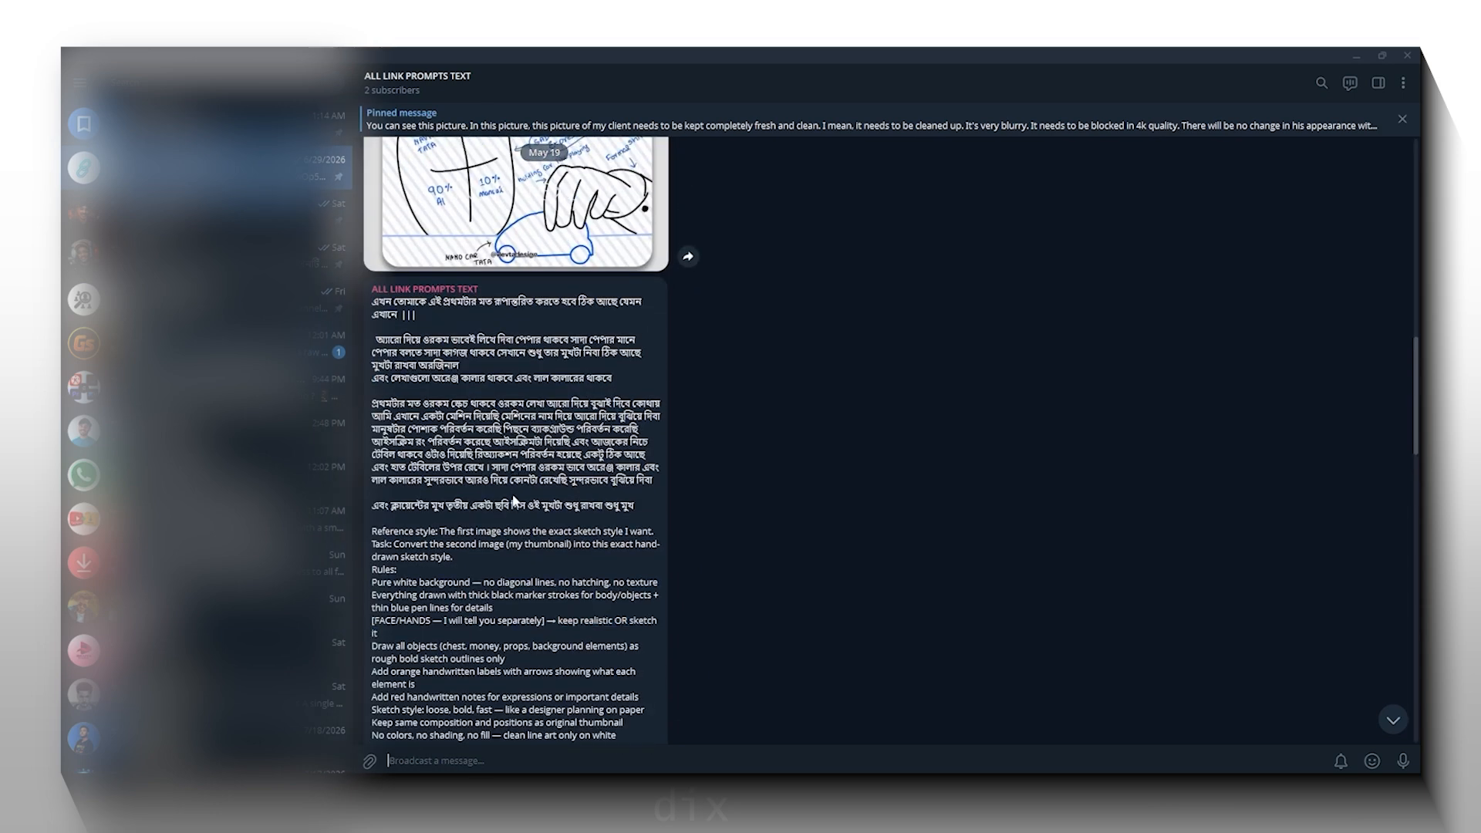
Step: View the hand-drawn sketch reference image posted above the prompt message at full size
scroll(514, 478, "up", 2)
left_click(523, 323)
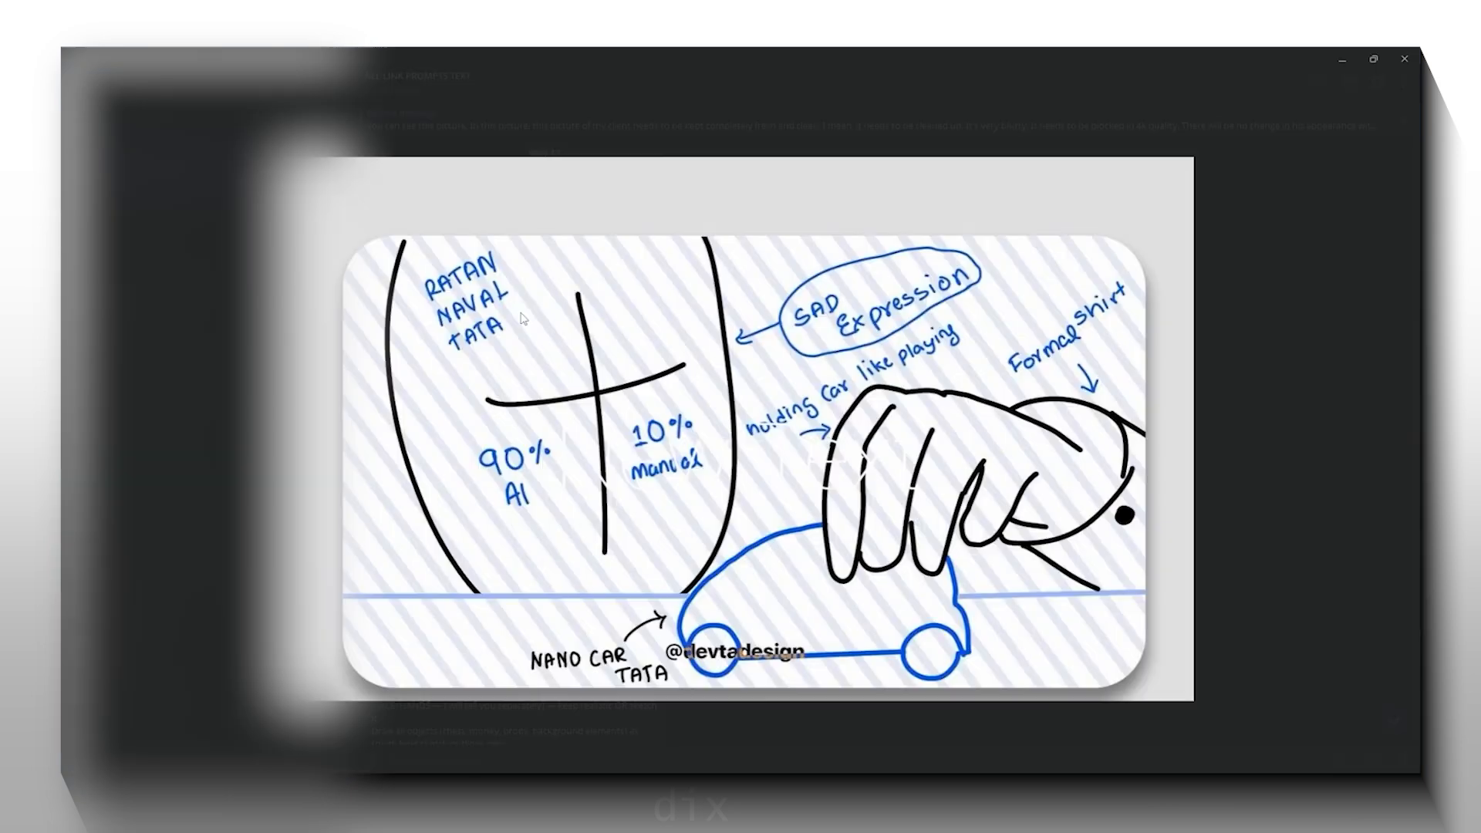
left_click(390, 370)
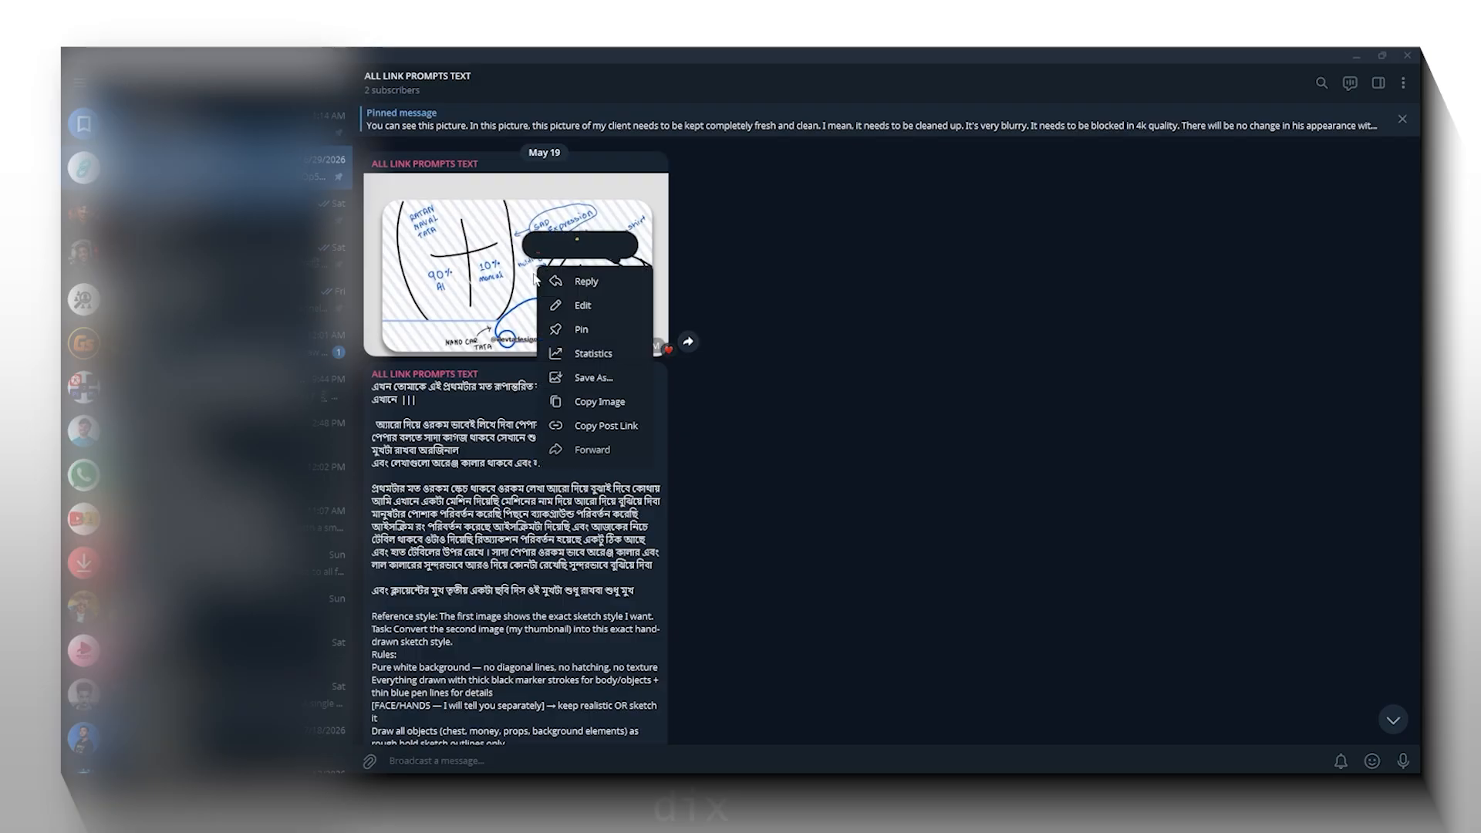
Step: Save the hand-drawn sketch reference image from the channel to the Downloads folder
right_click(538, 270)
left_click(602, 378)
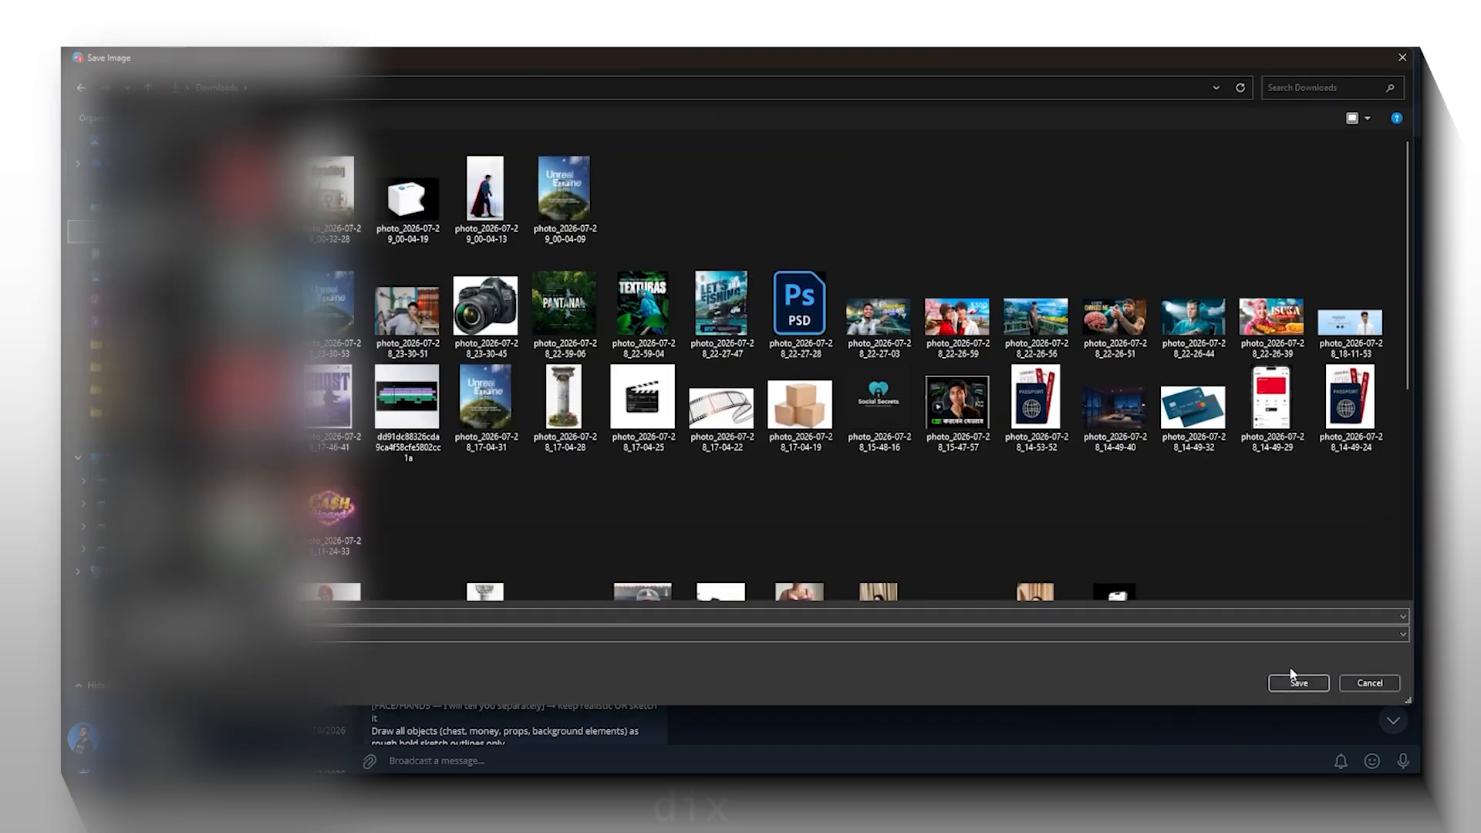
left_click(1284, 683)
Step: Copy the full text of the sketch-conversion prompt message below the reference image
right_click(580, 436)
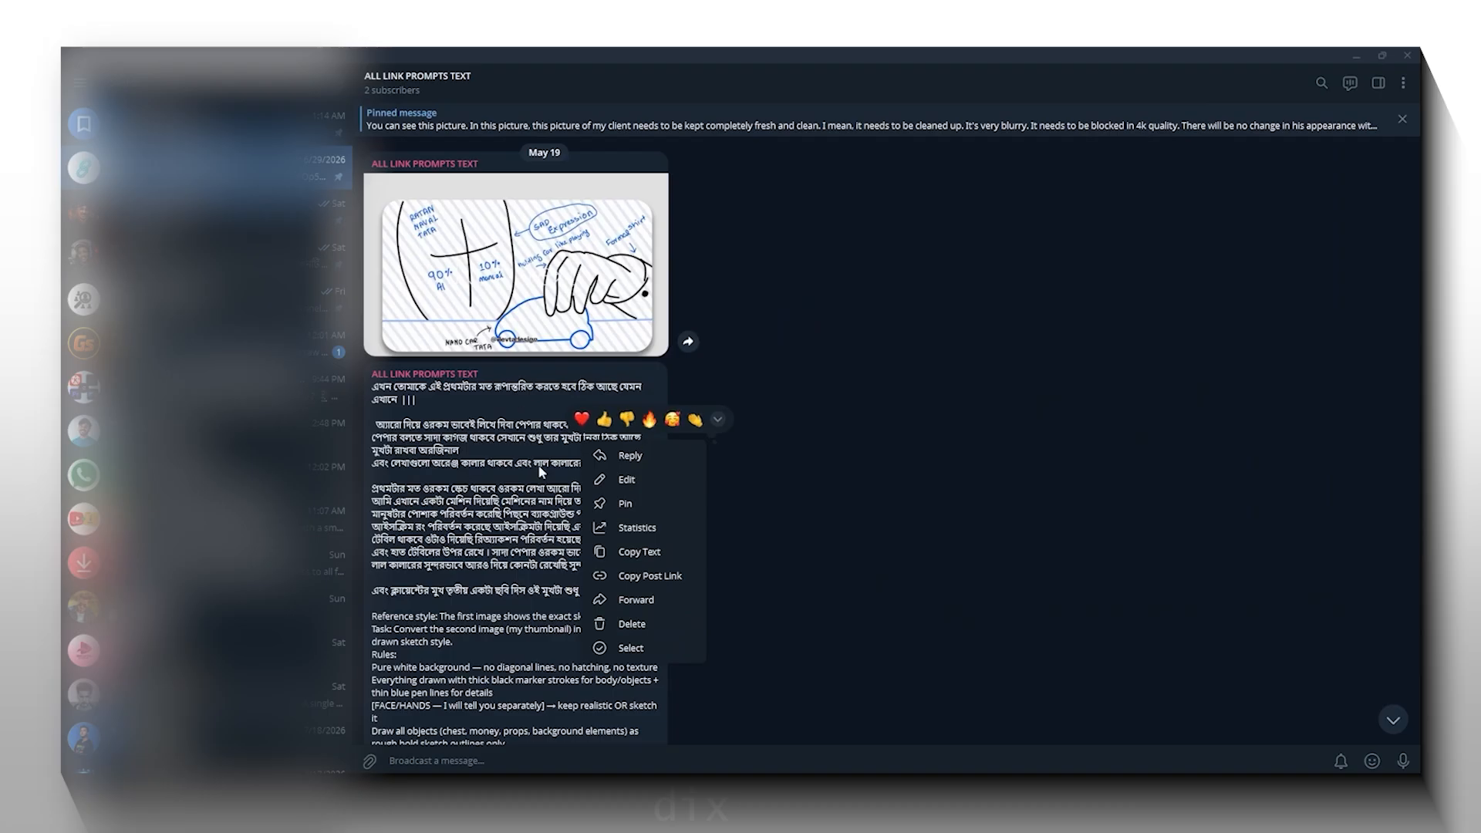
left_click(483, 442)
right_click(503, 442)
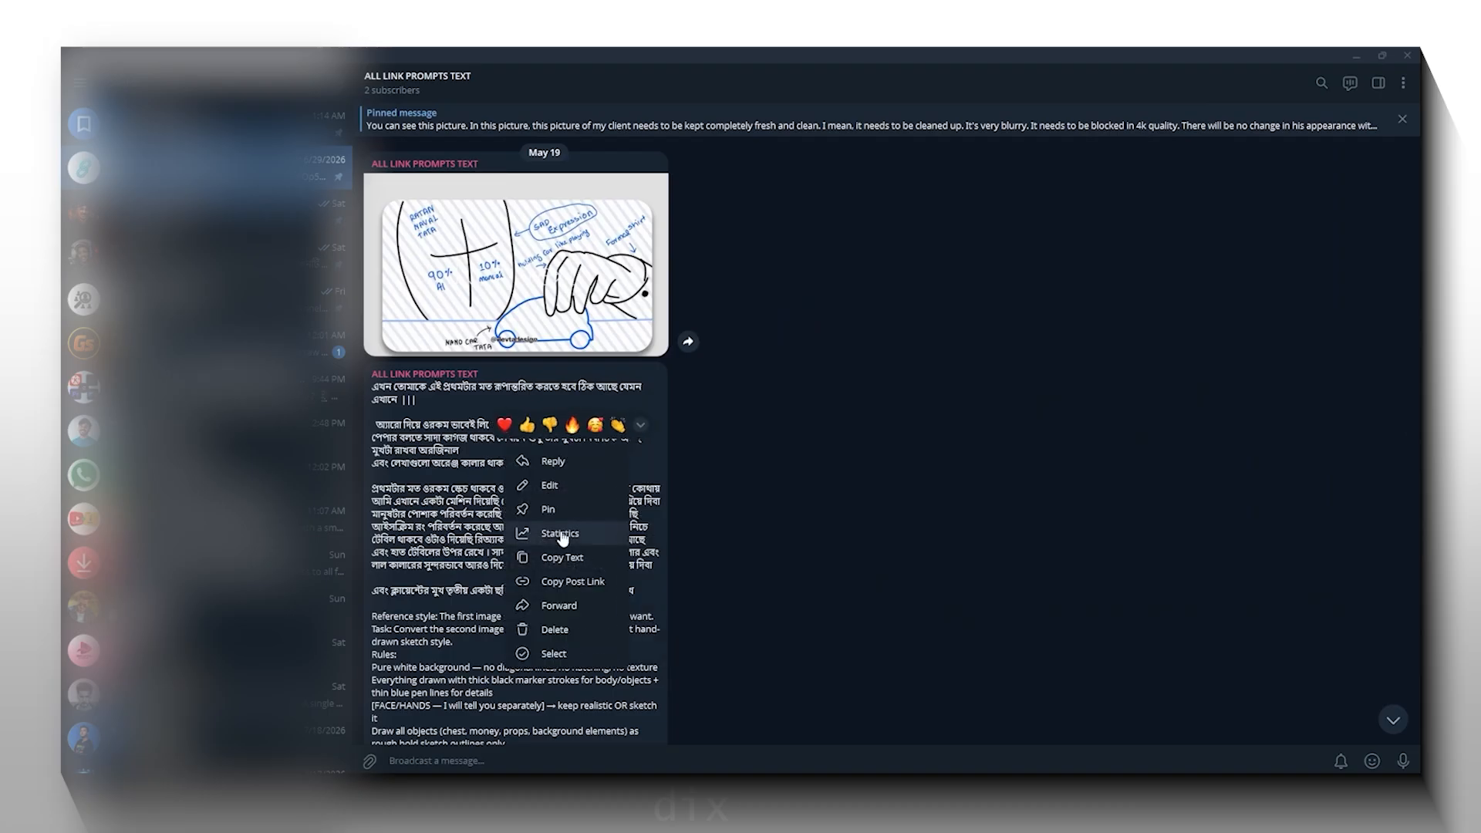
left_click(472, 552)
right_click(456, 527)
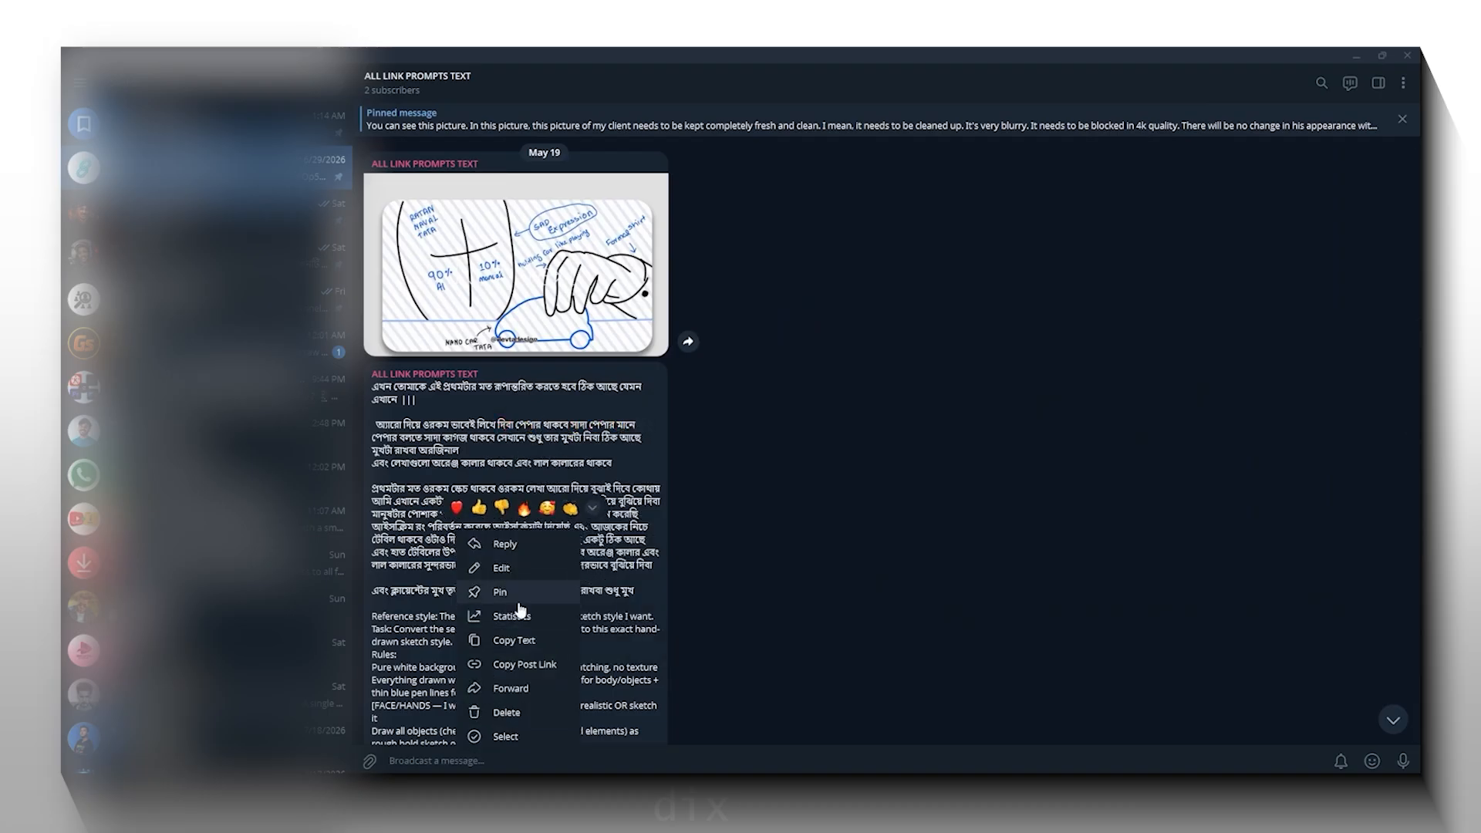
left_click(505, 666)
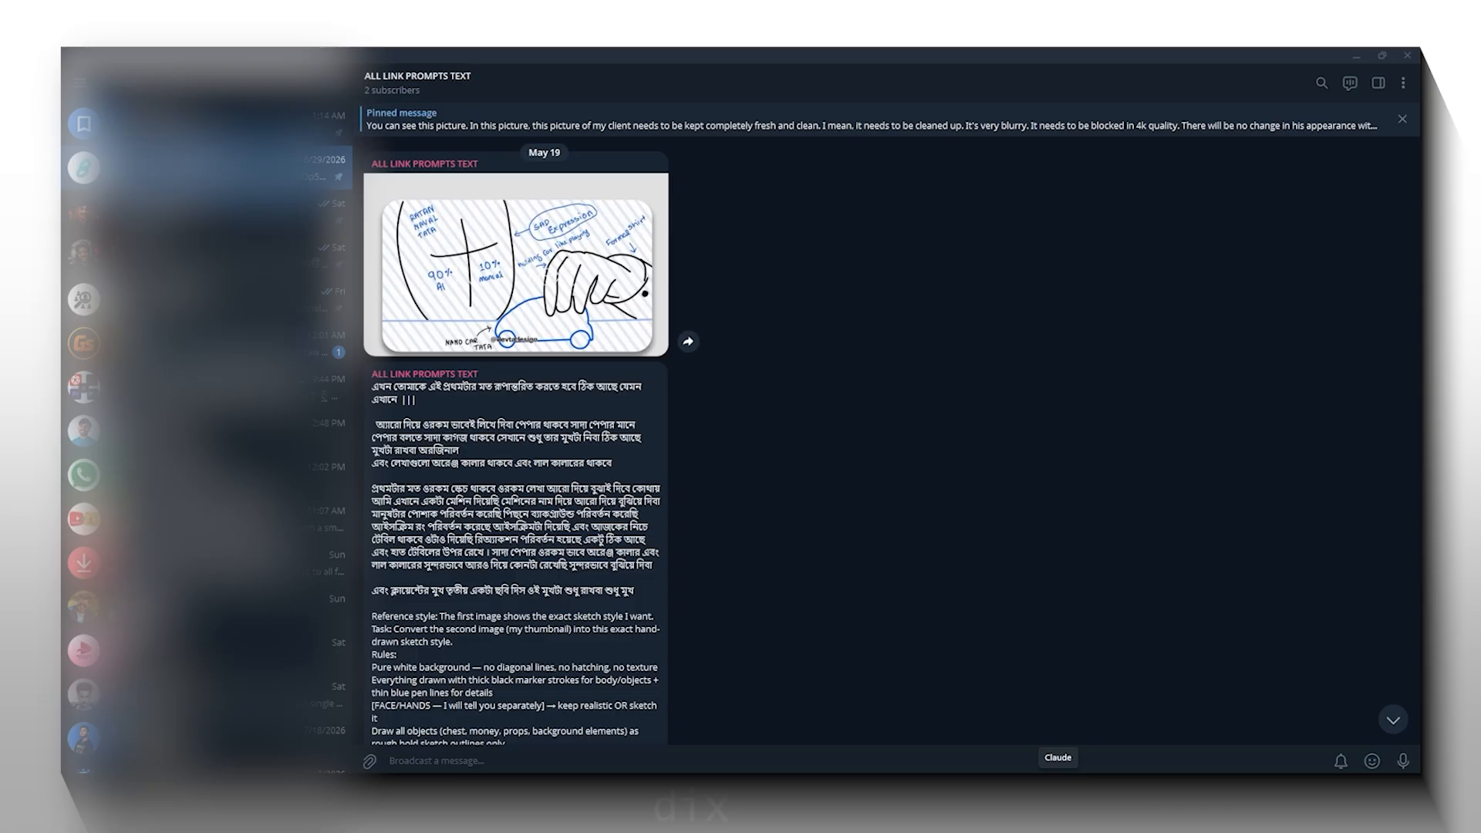
Step: Switch to Claude and paste the copied sketch-conversion prompt into a new chat message
left_click(1057, 788)
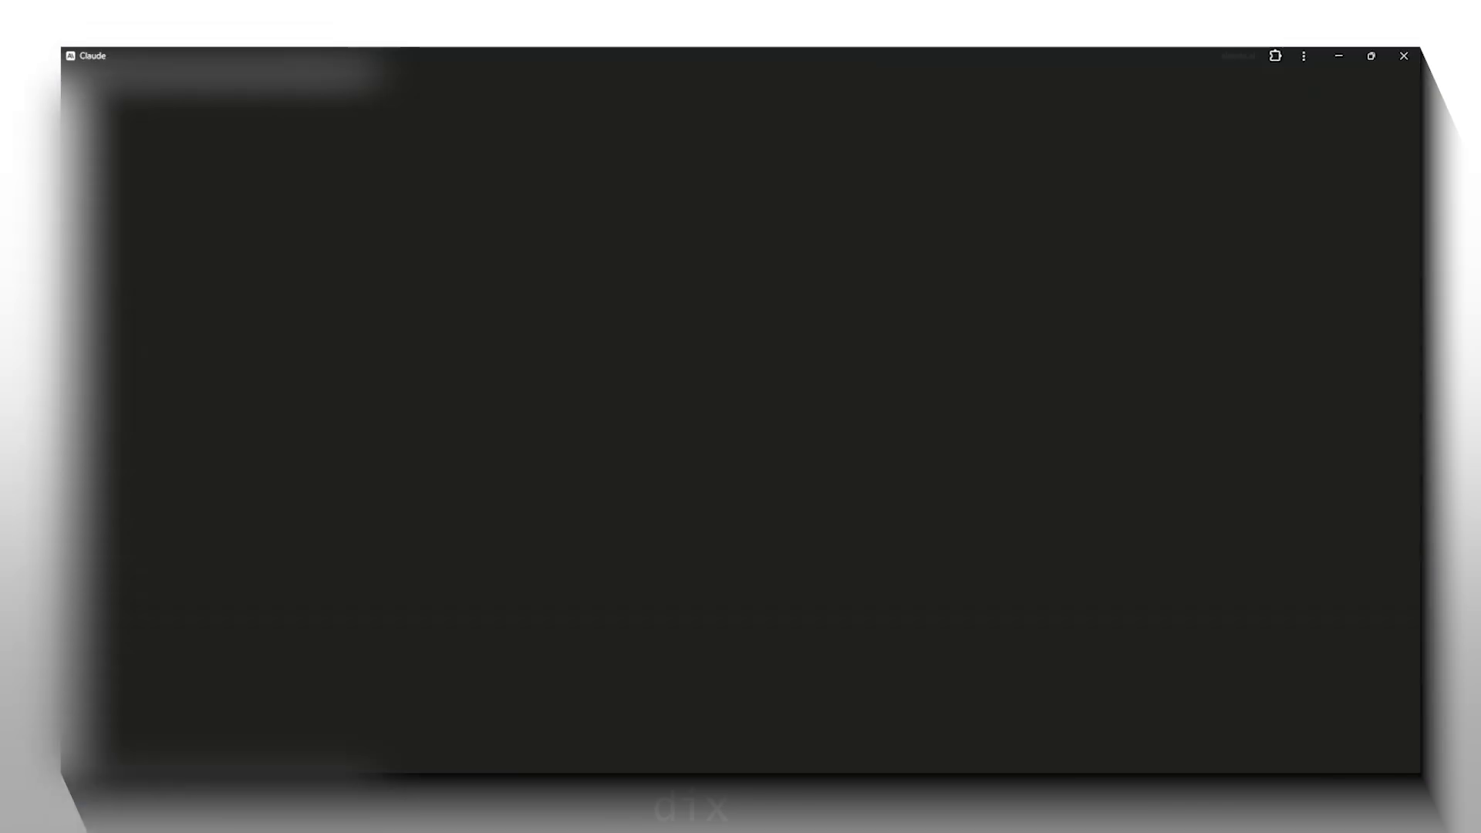
right_click(655, 344)
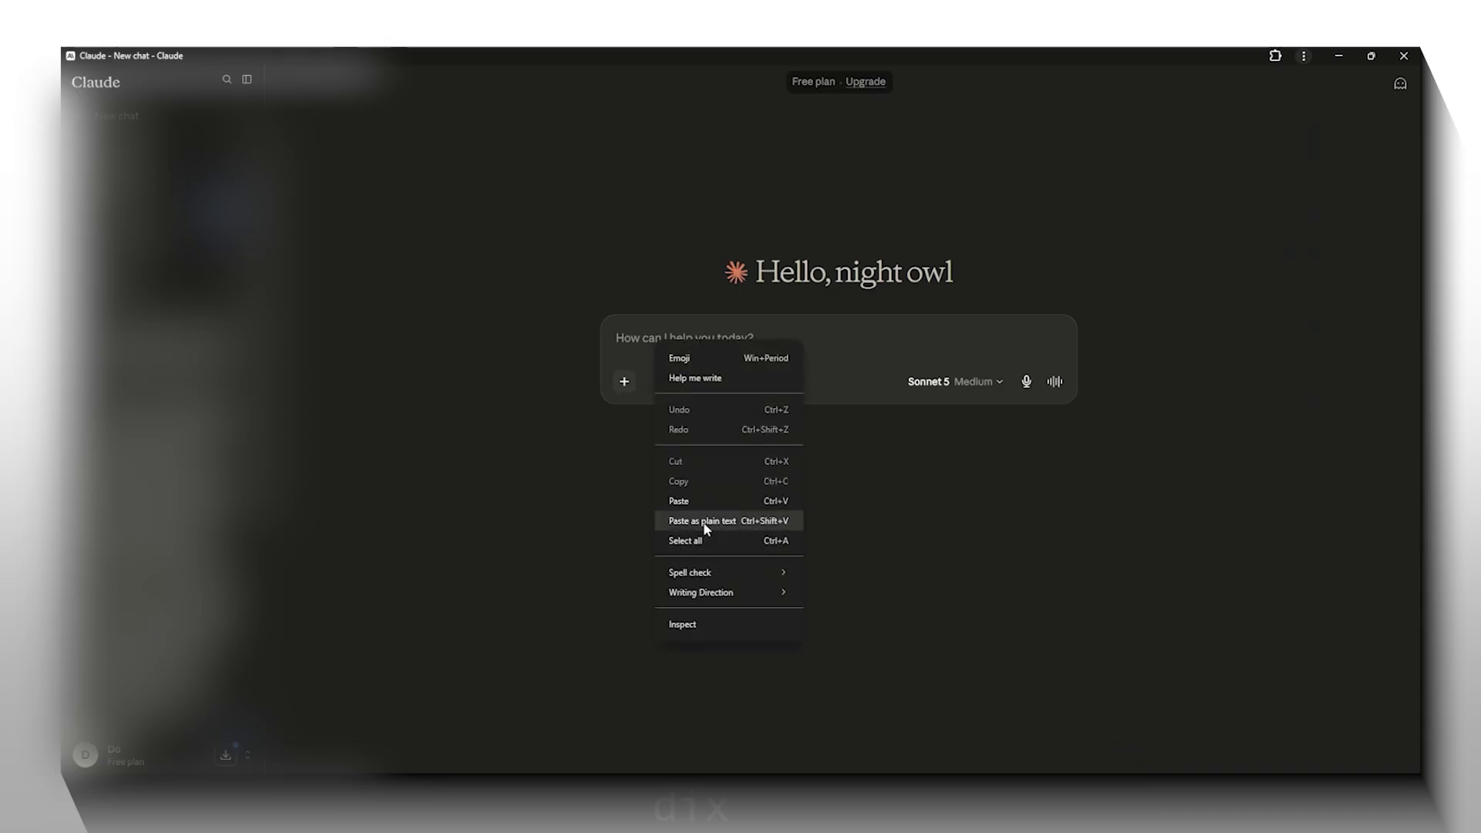
left_click(696, 499)
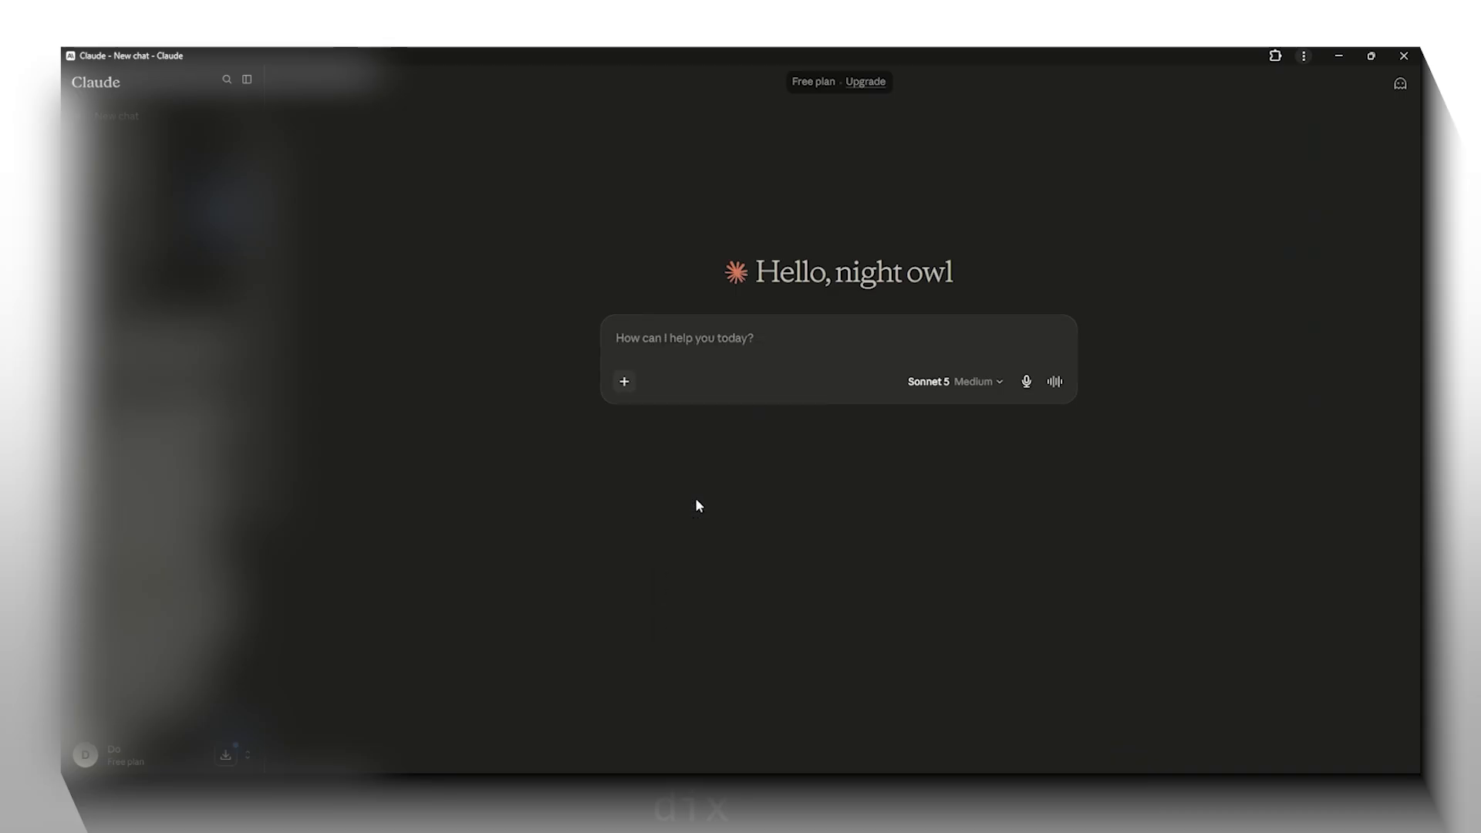
Step: Attach the saved hand-drawn sketch image from the Downloads folder to the Claude message
left_click(624, 381)
left_click(660, 436)
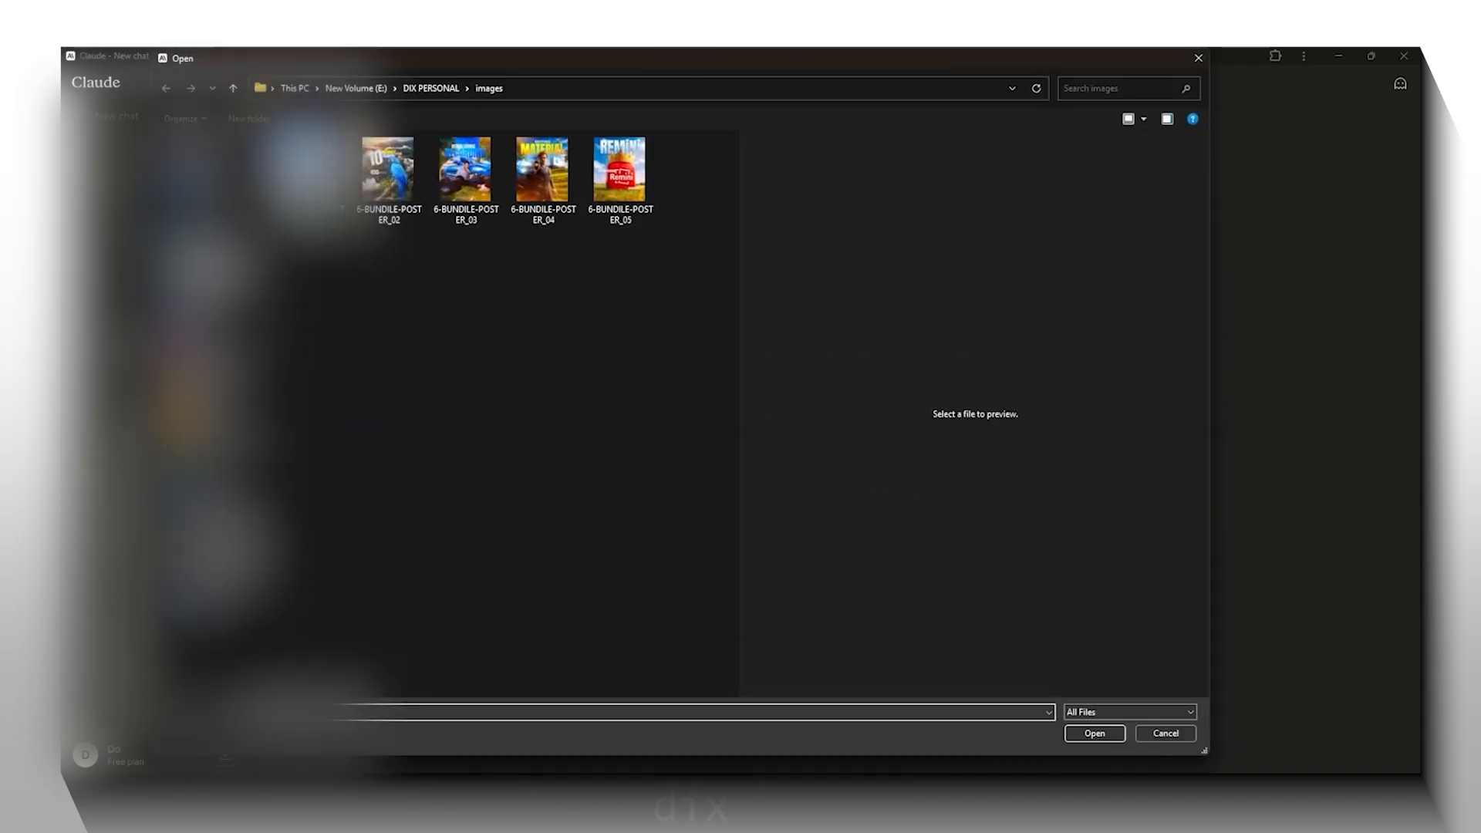
left_click(202, 250)
left_click(331, 220)
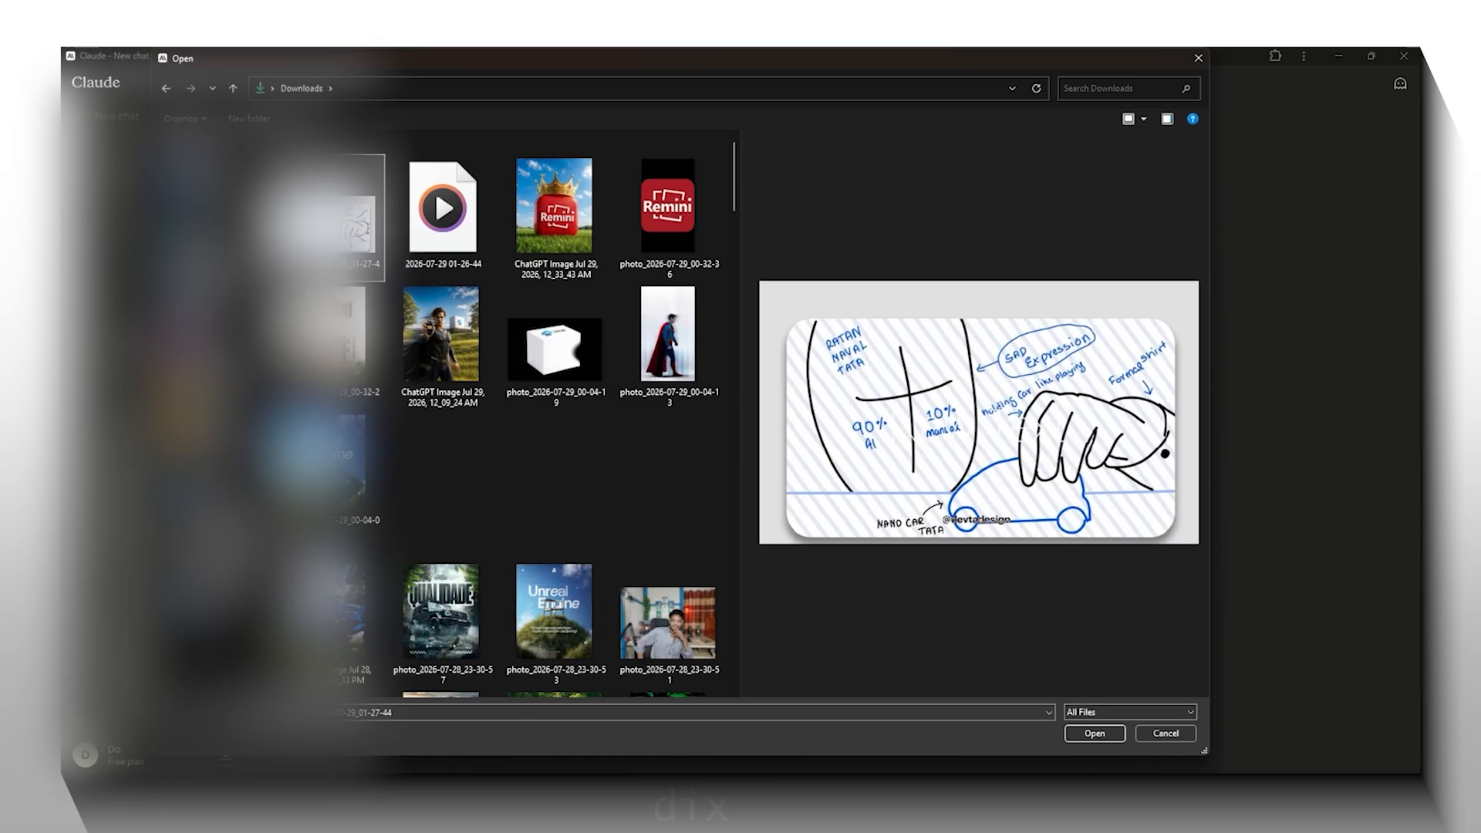
double_click(336, 220)
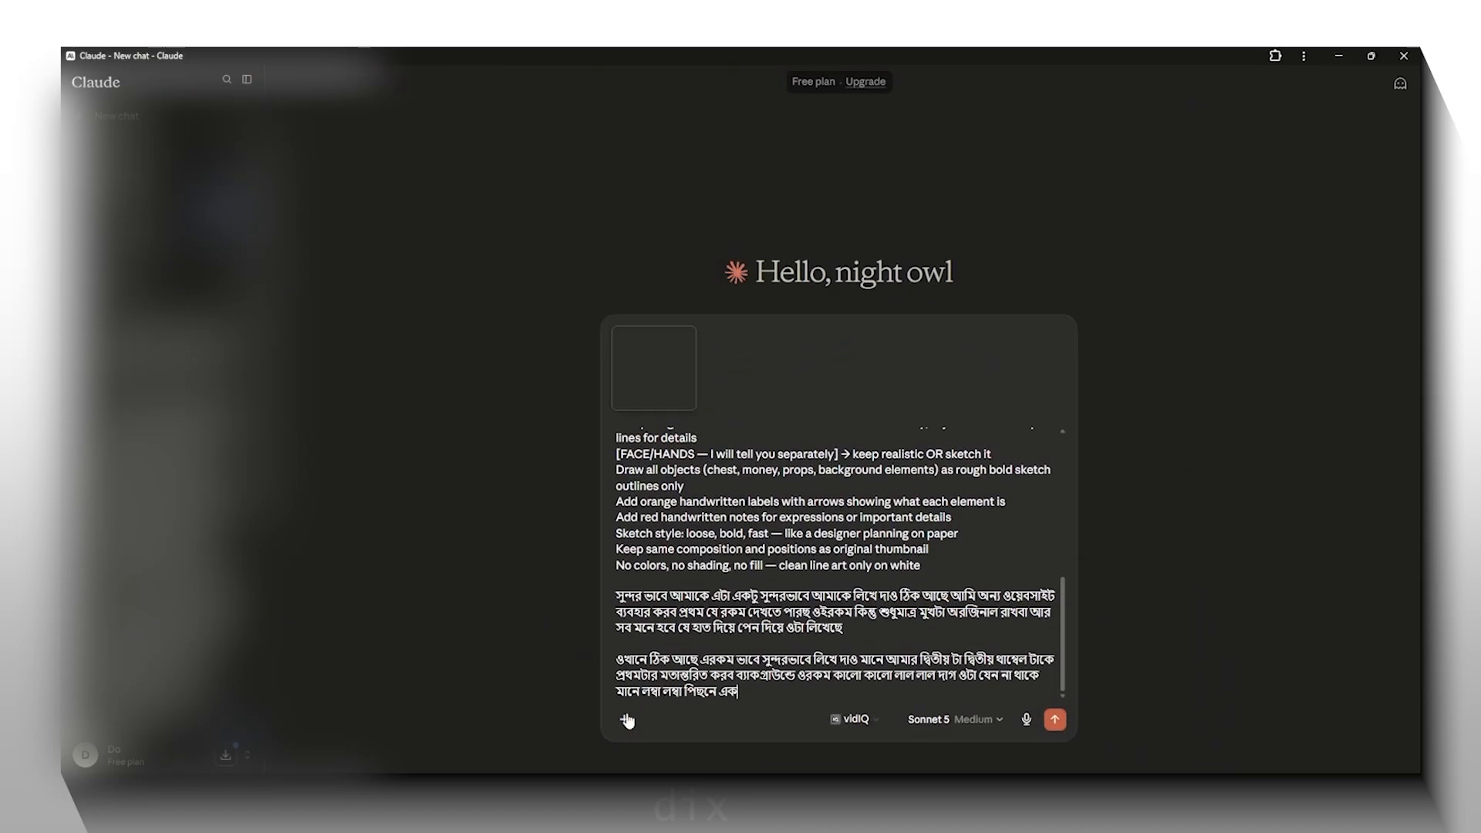
Step: Attach the basketball thumbnail dfdsfsf from Downloads as the second image and send the message to Claude
left_click(627, 720)
left_click(640, 540)
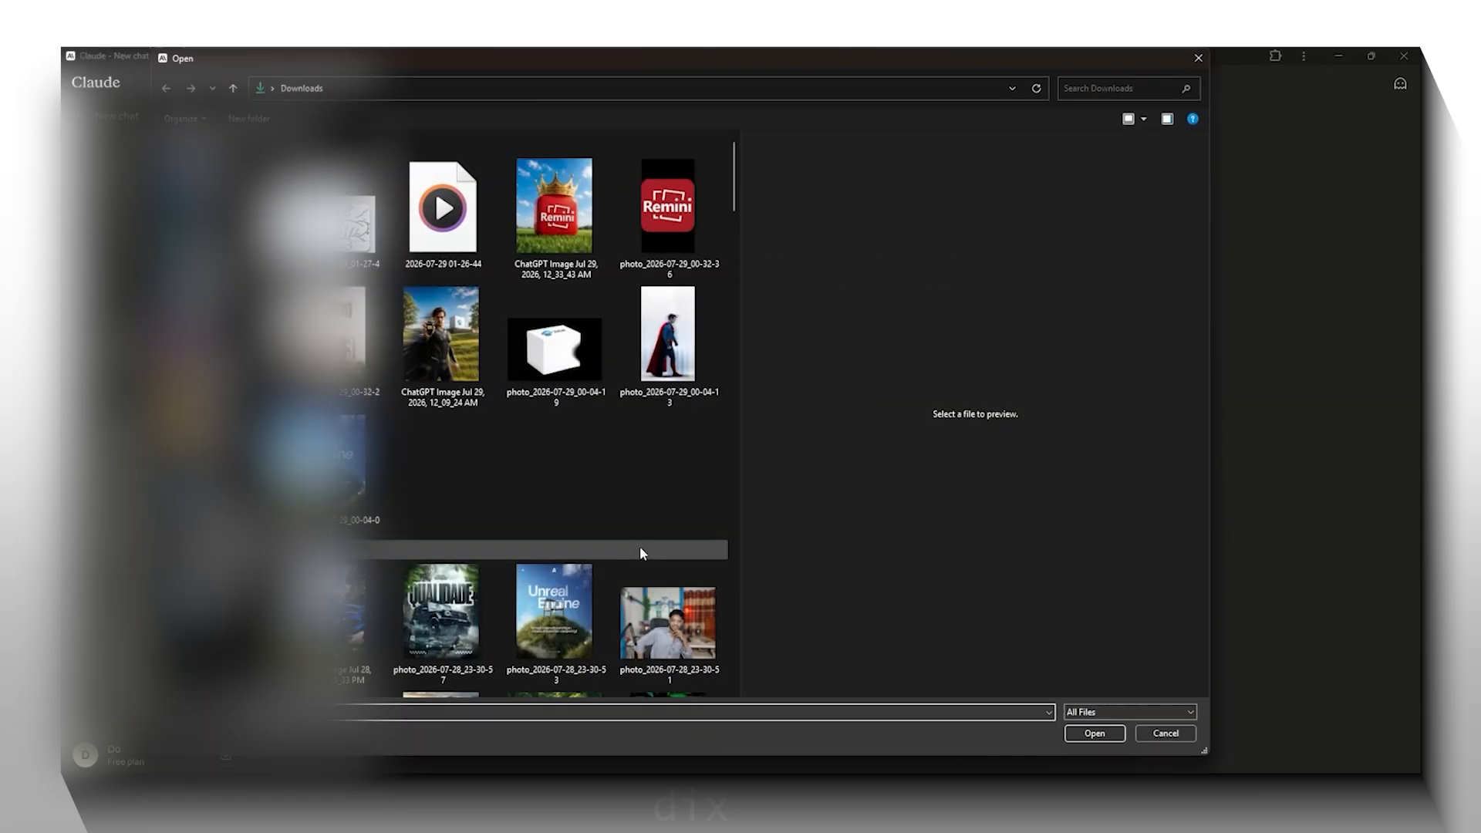
scroll(640, 553, "down", 15)
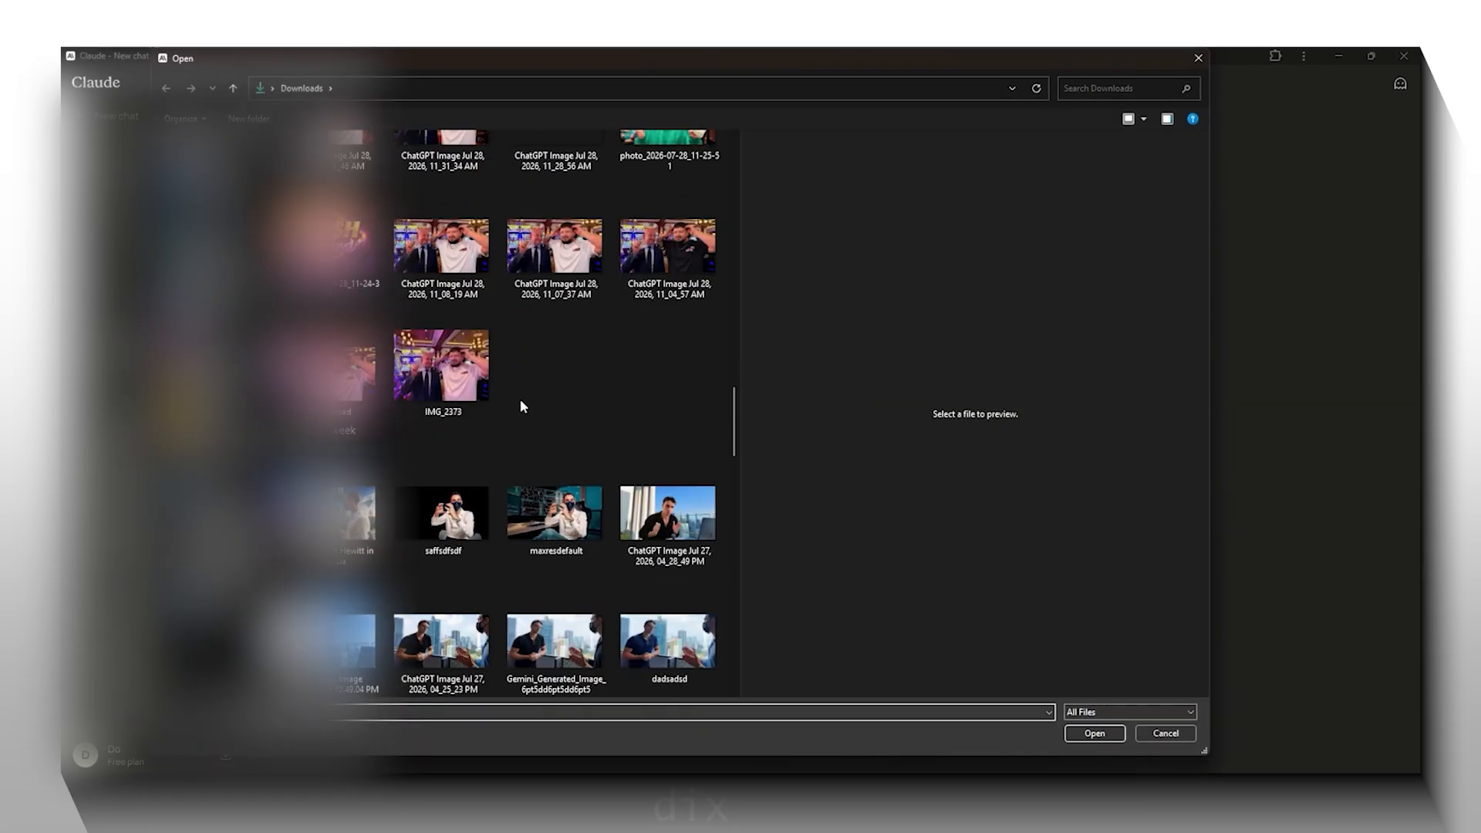
scroll(520, 401, "down", 10)
left_click(568, 627)
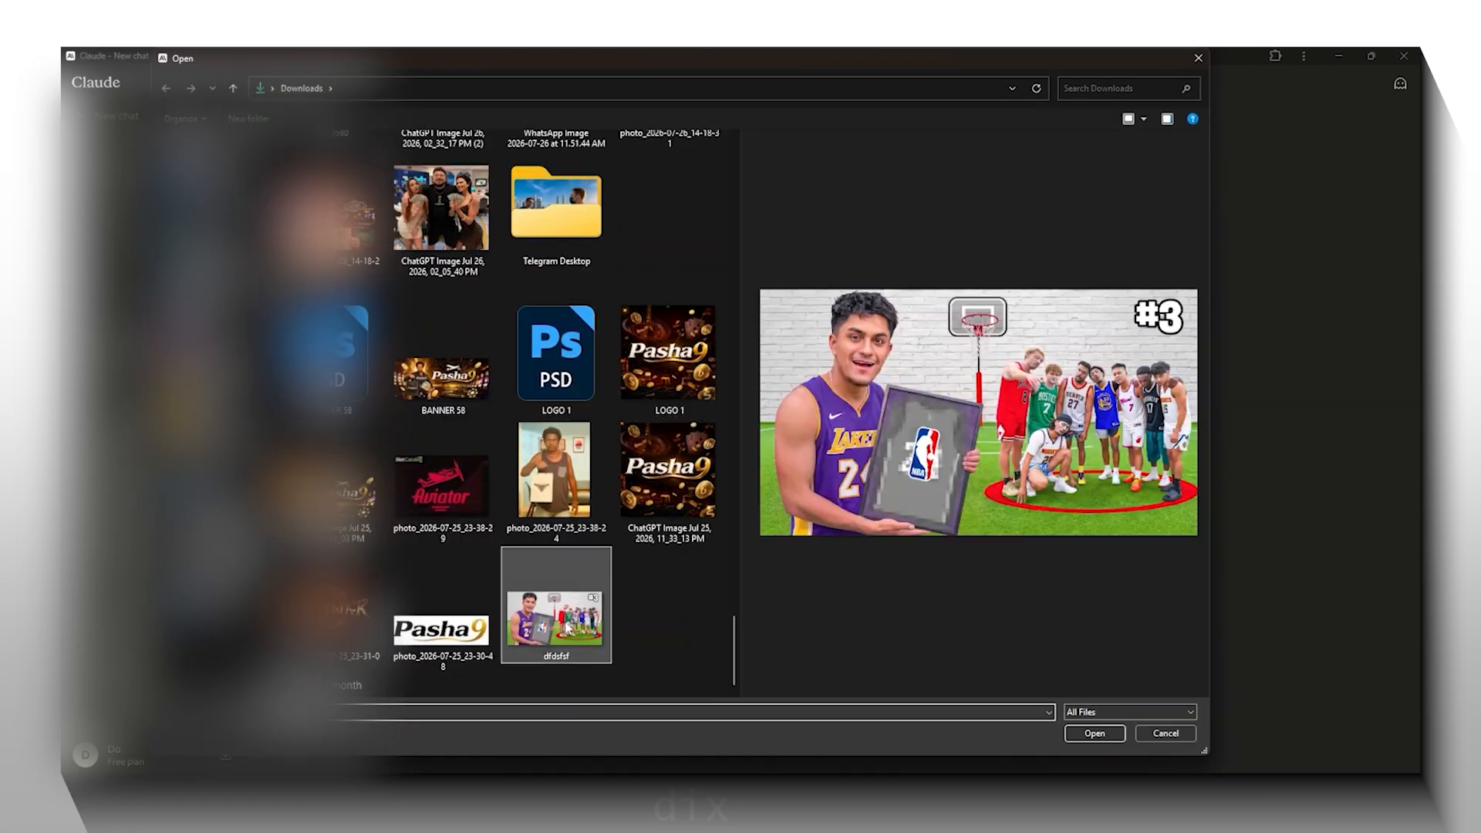
double_click(567, 627)
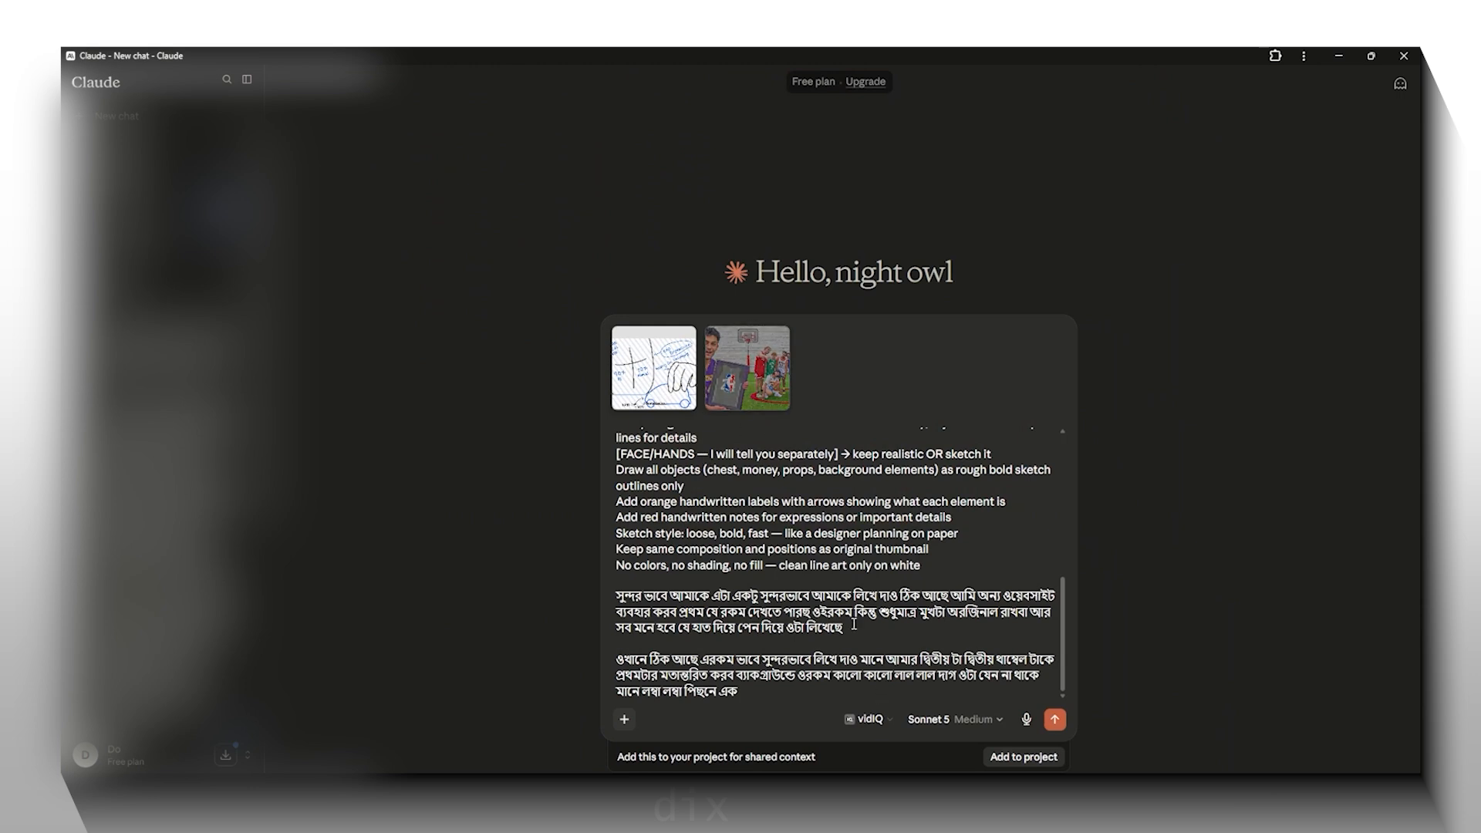
key("Return")
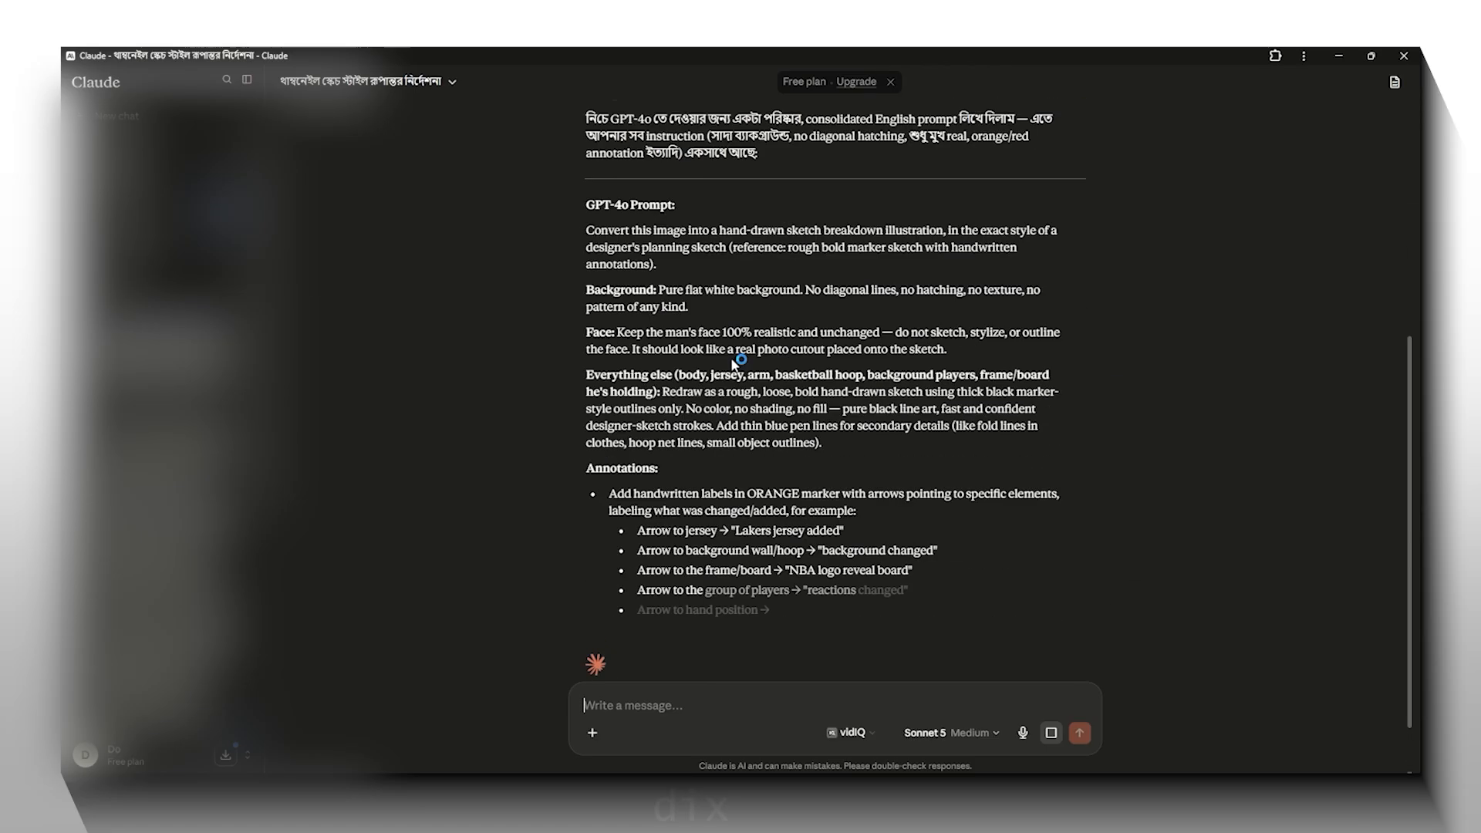
Step: Review the full sent prompt with its two attached images and the GPT-4o Prompt section of Claude's reply
scroll(732, 362, "up", 10)
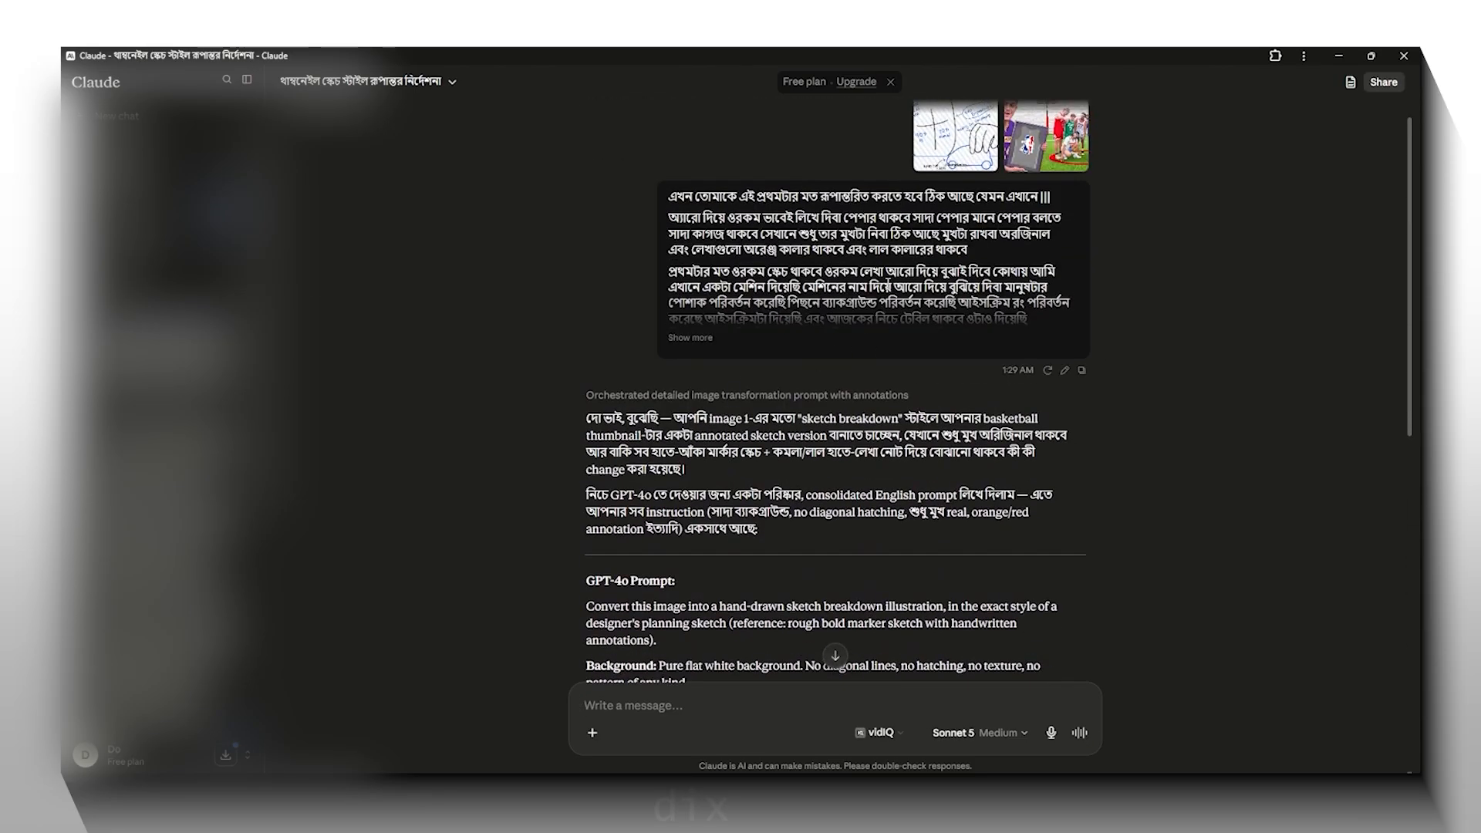
left_click(690, 337)
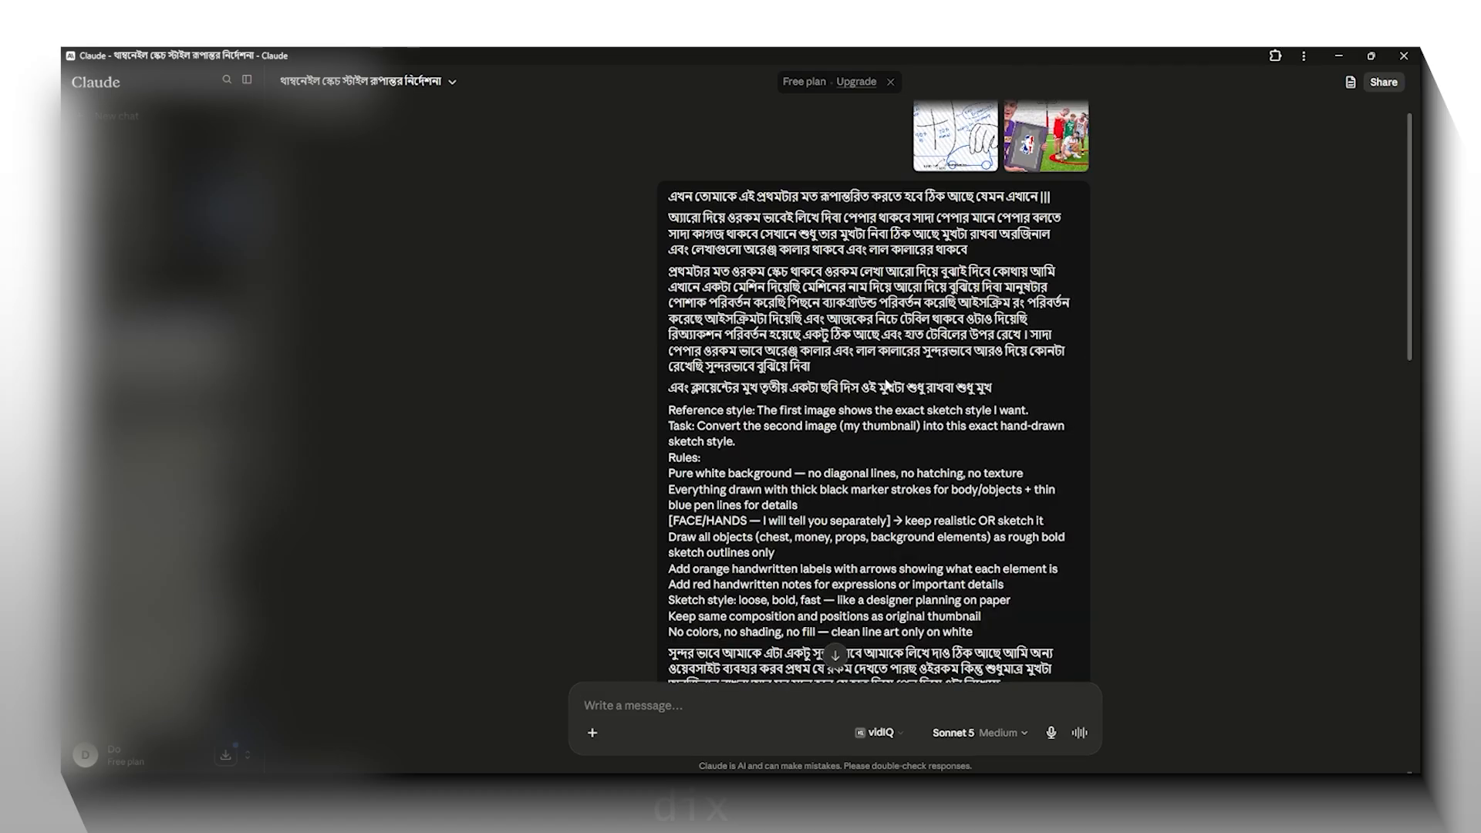
scroll(799, 336, "down", 5)
scroll(799, 337, "up", 2)
scroll(799, 336, "up", 1)
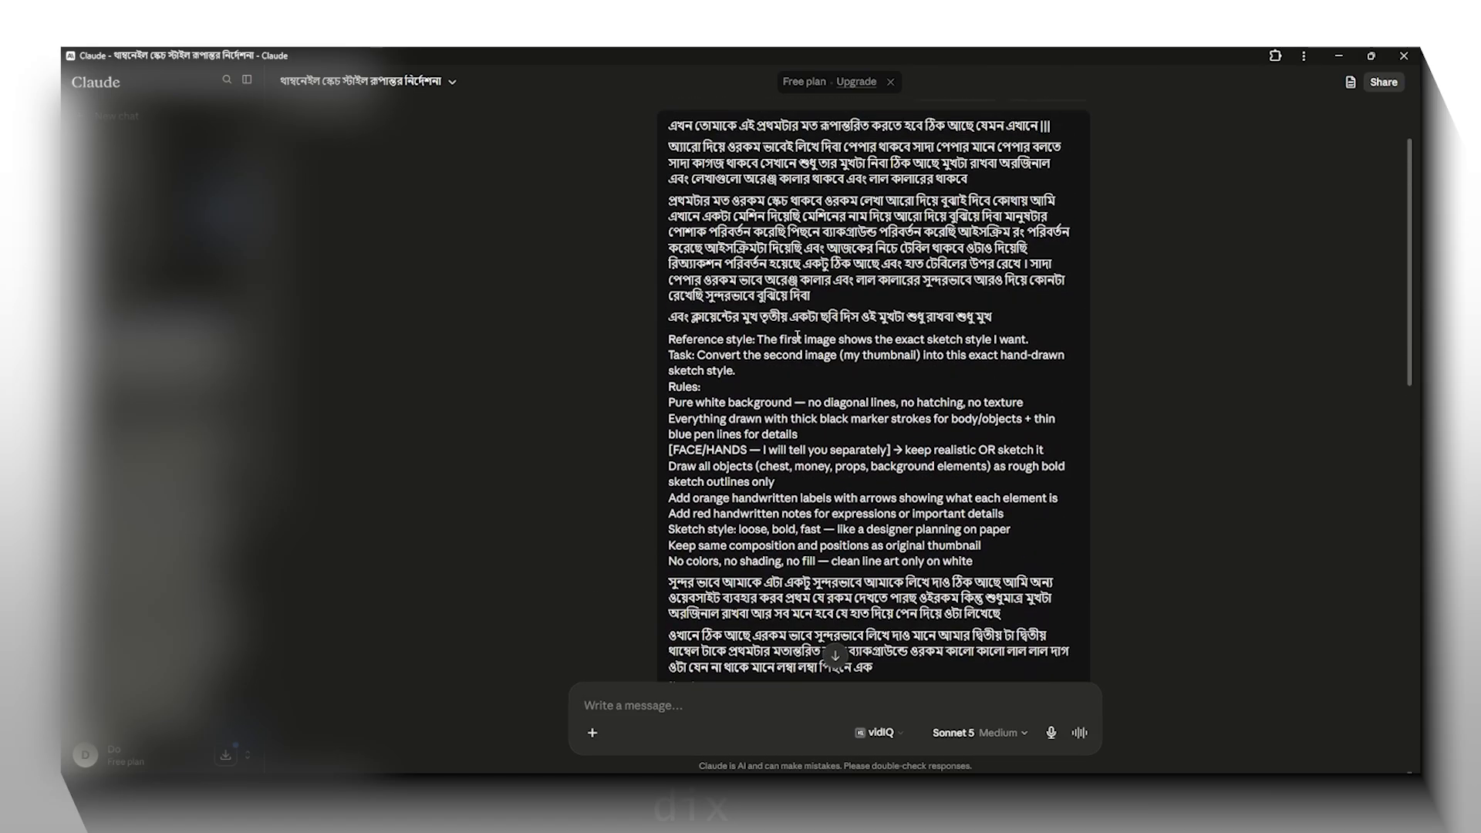
scroll(798, 336, "up", 2)
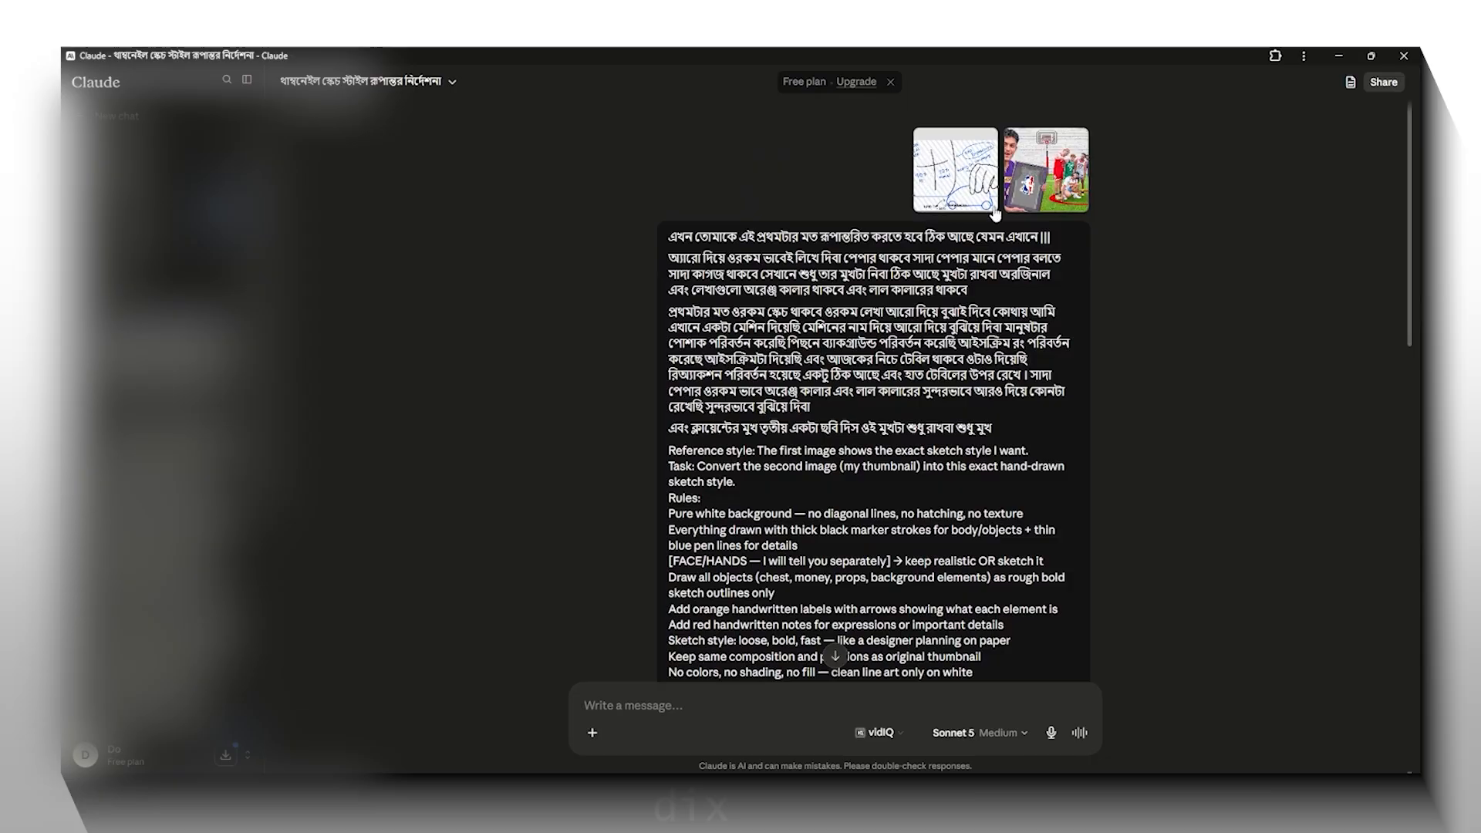
scroll(660, 310, "down", 15)
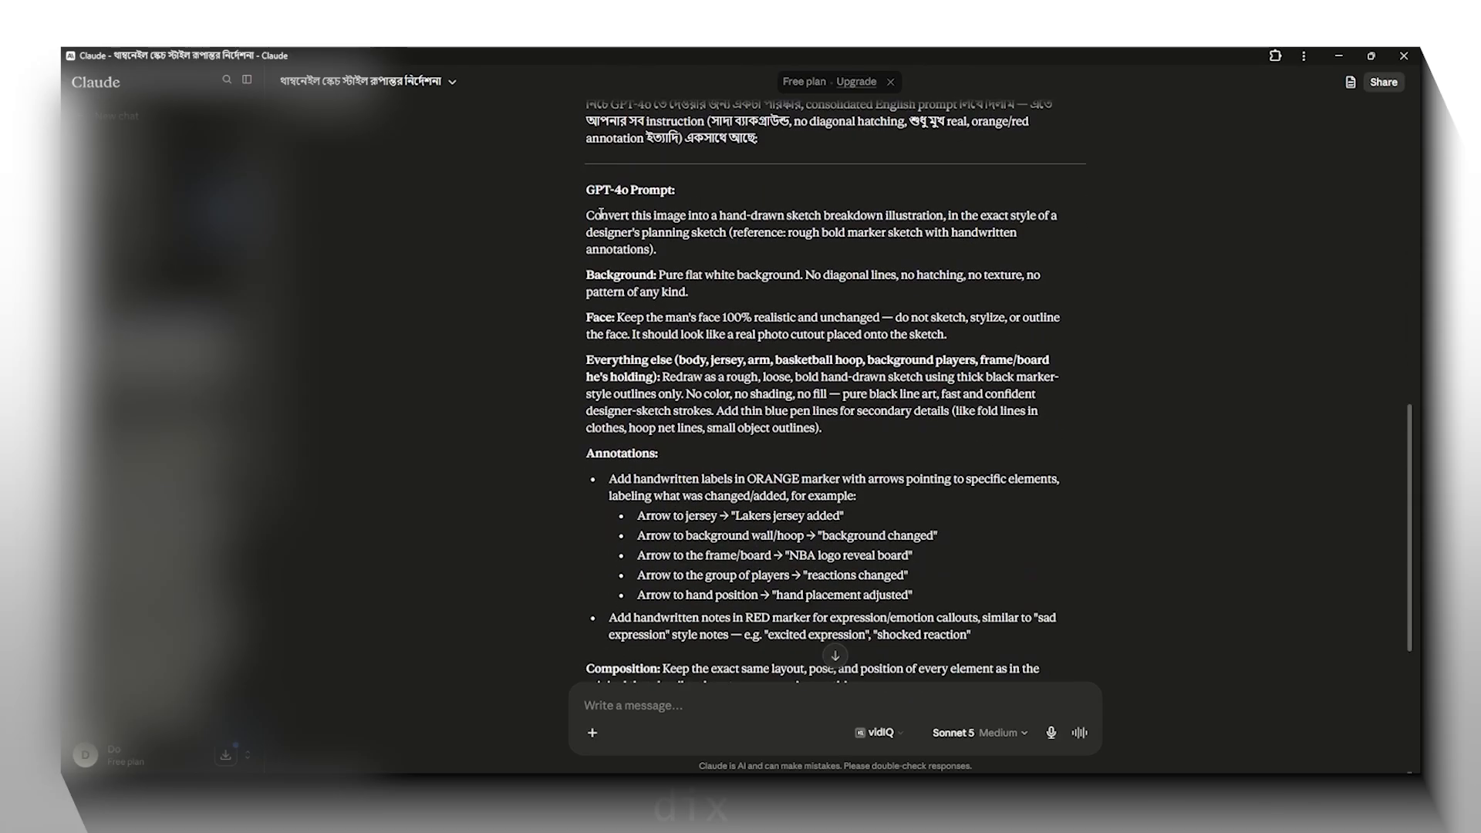
left_click_drag(585, 191, 679, 190)
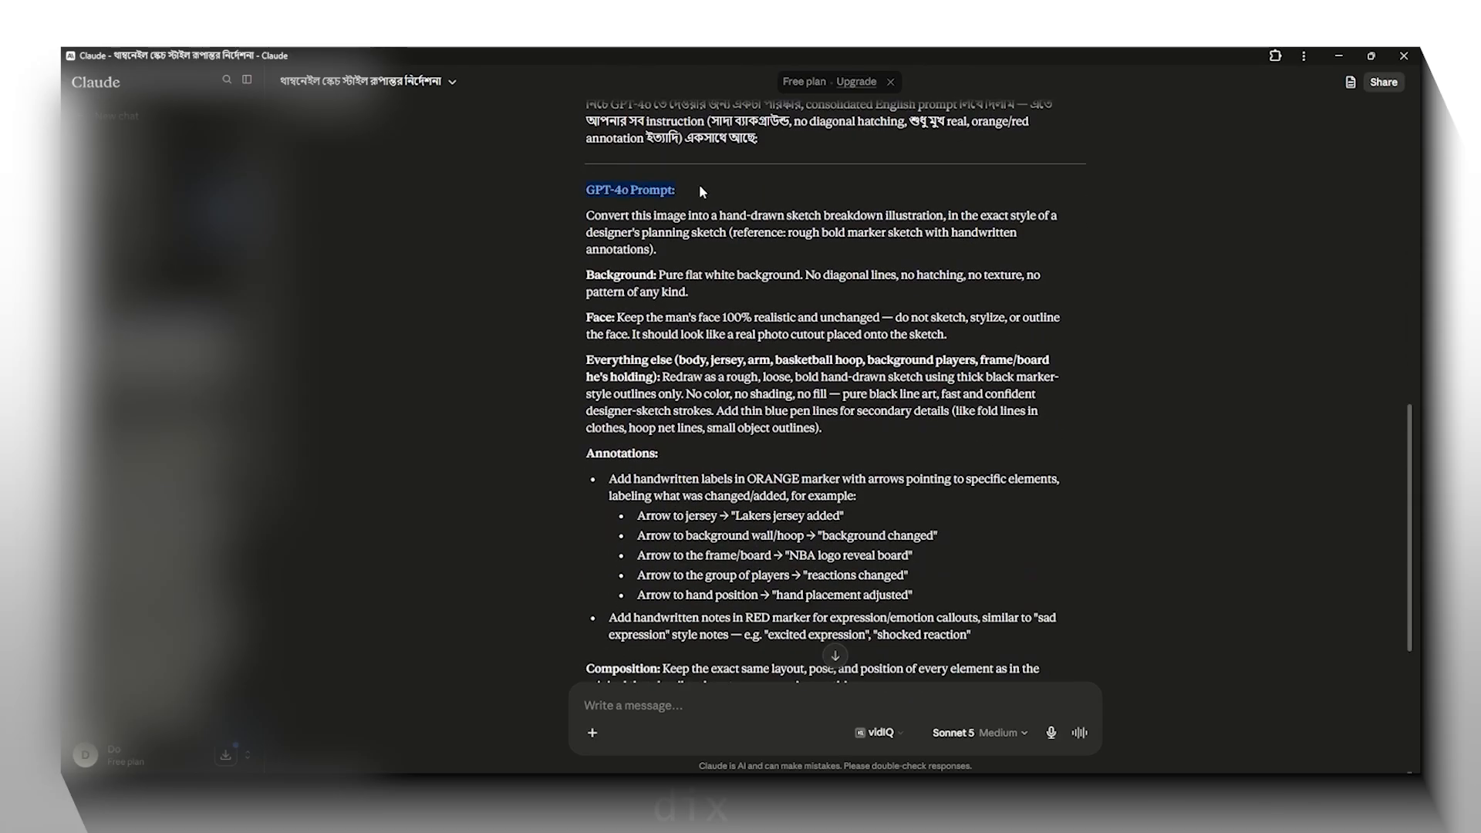
left_click_drag(585, 191, 679, 190)
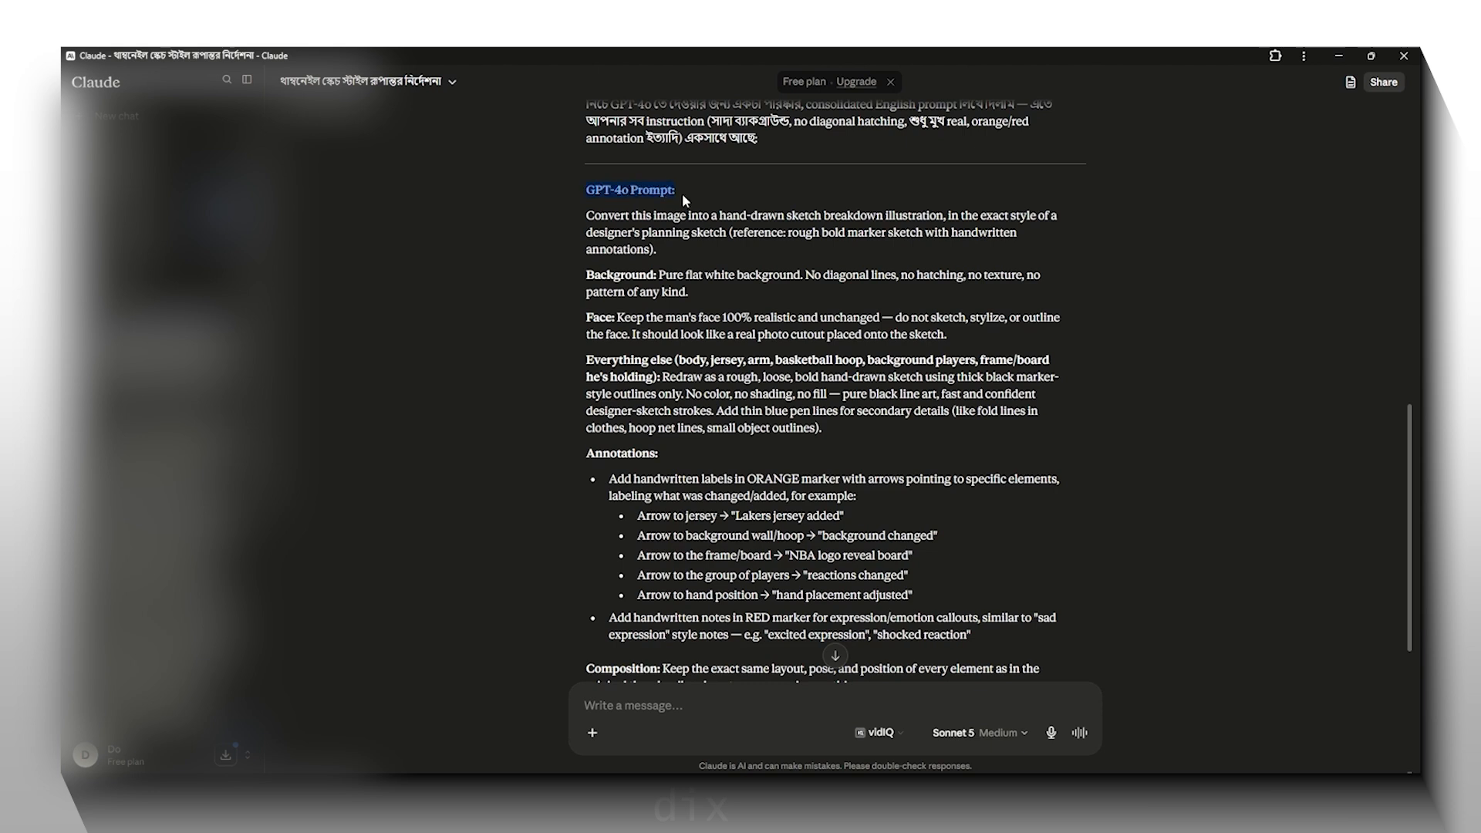
Step: Copy the generated GPT-4o prompt, from "Convert this image" through the end of the Style reference paragraph
left_click_drag(584, 215, 693, 572)
right_click(679, 567)
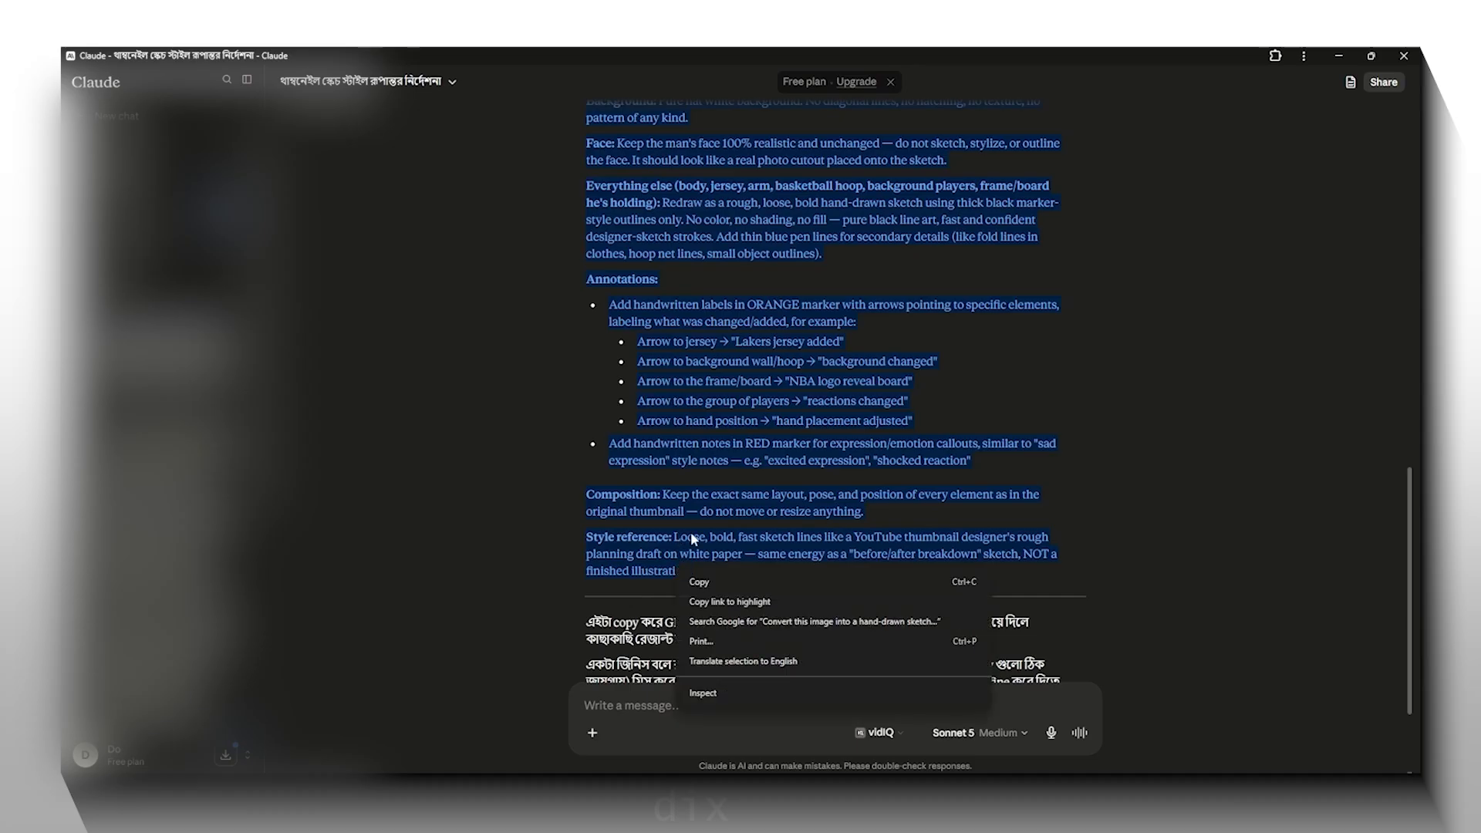
left_click(723, 590)
Step: Switch to ChatGPT and attach the saved hand-drawn sketch image from Downloads to a new message
key("alt+Tab")
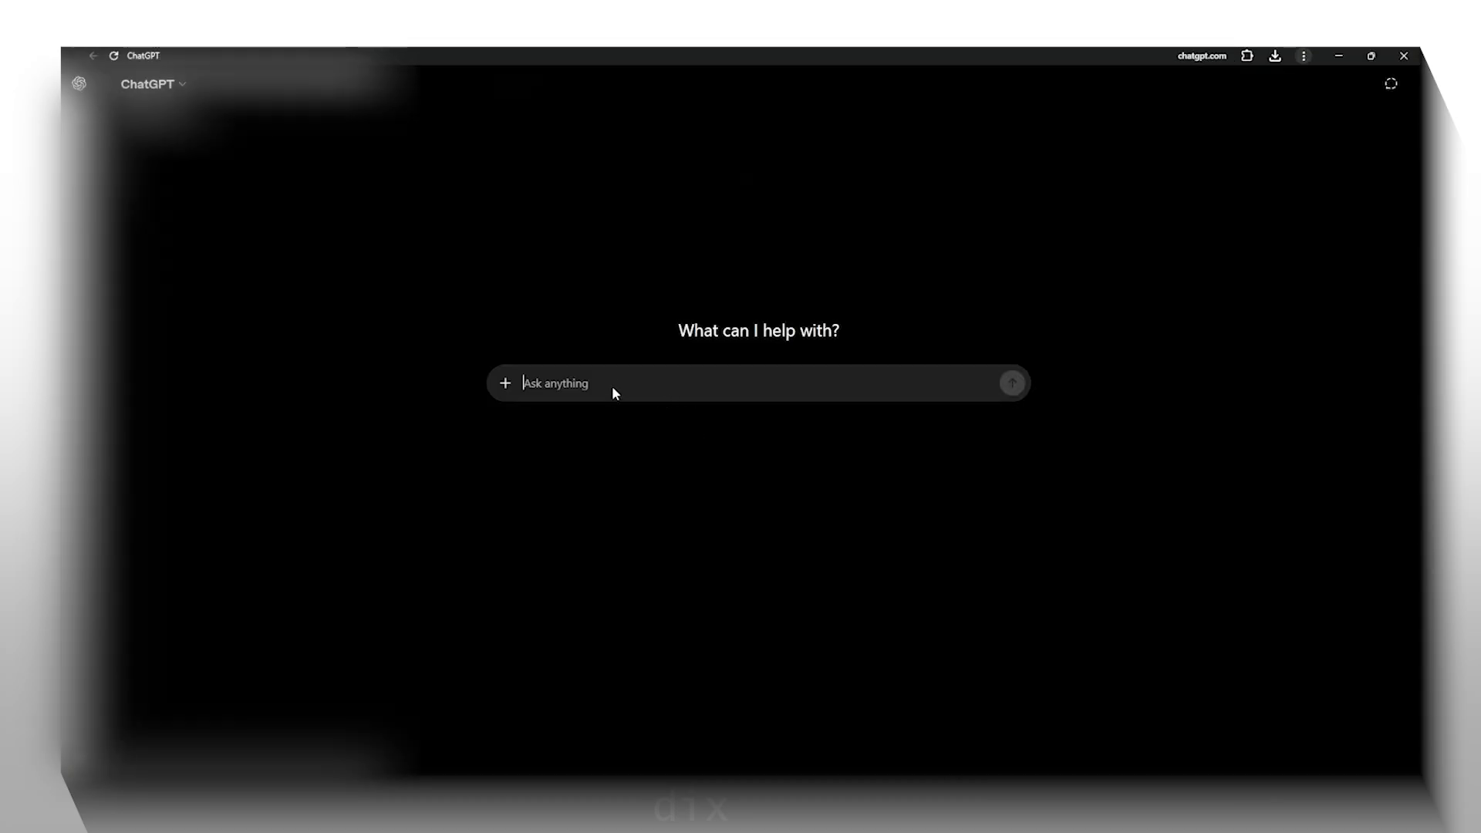
left_click(505, 384)
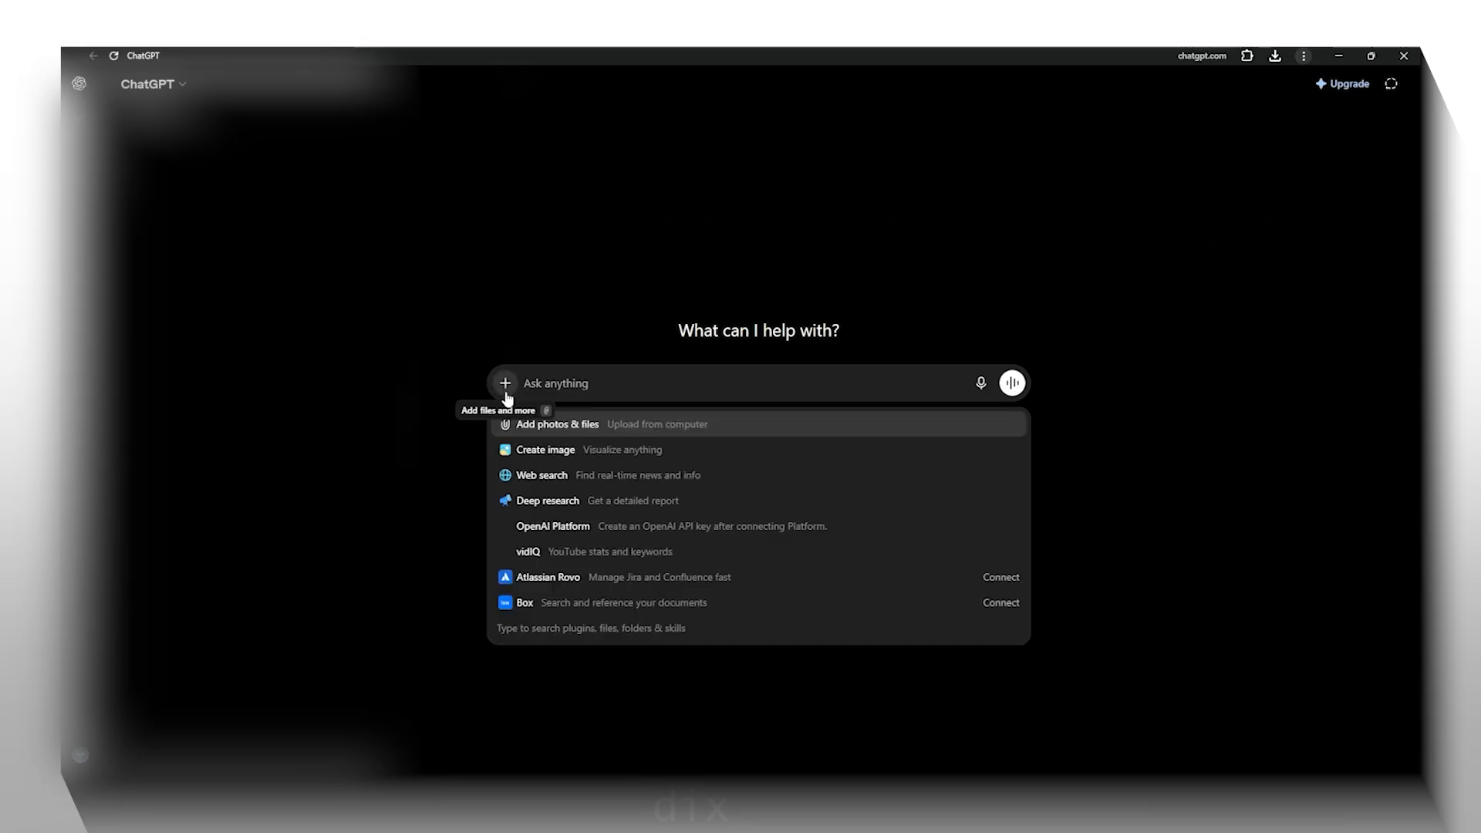
left_click(544, 432)
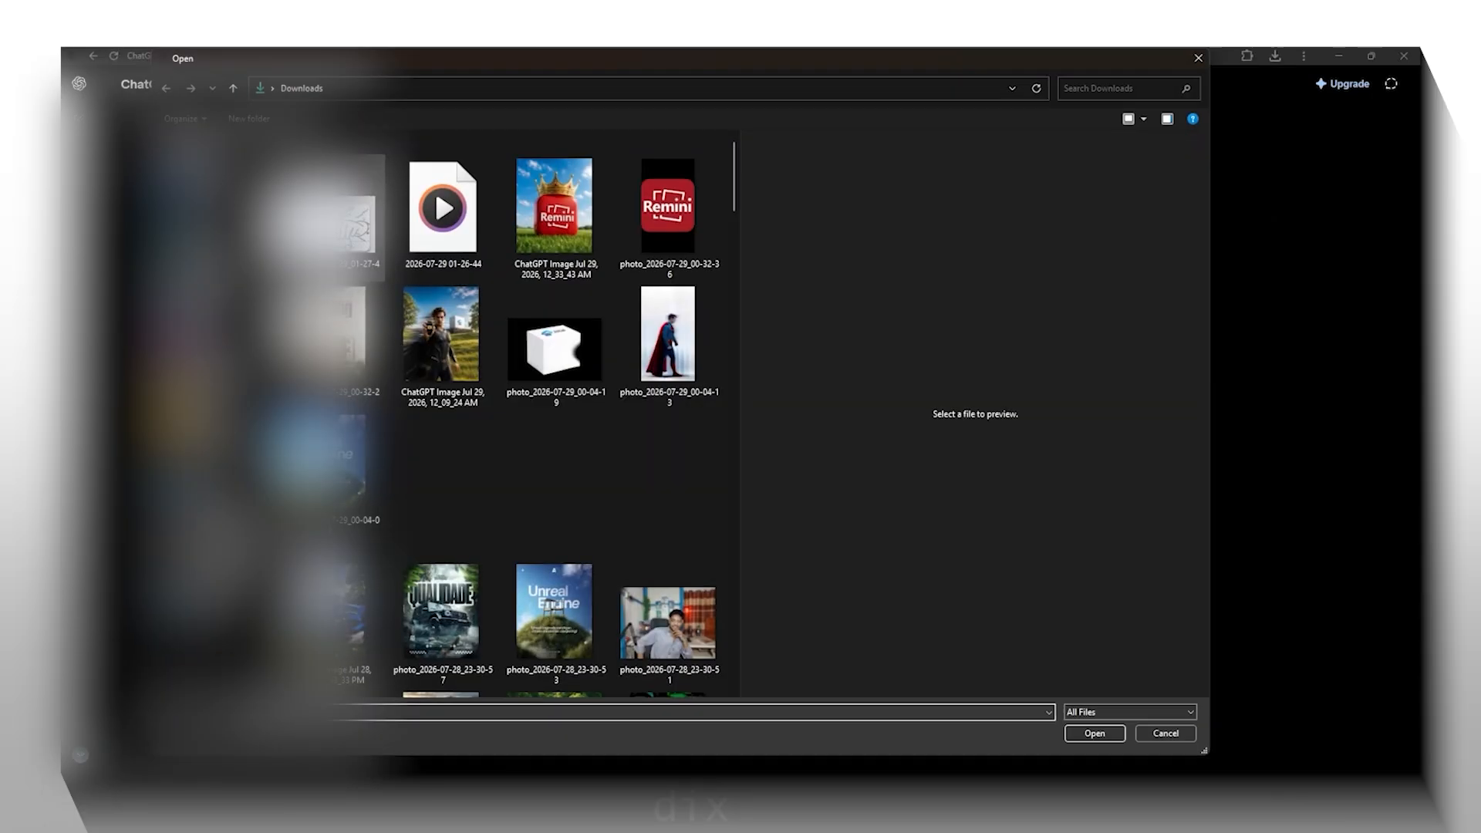
left_click(328, 217)
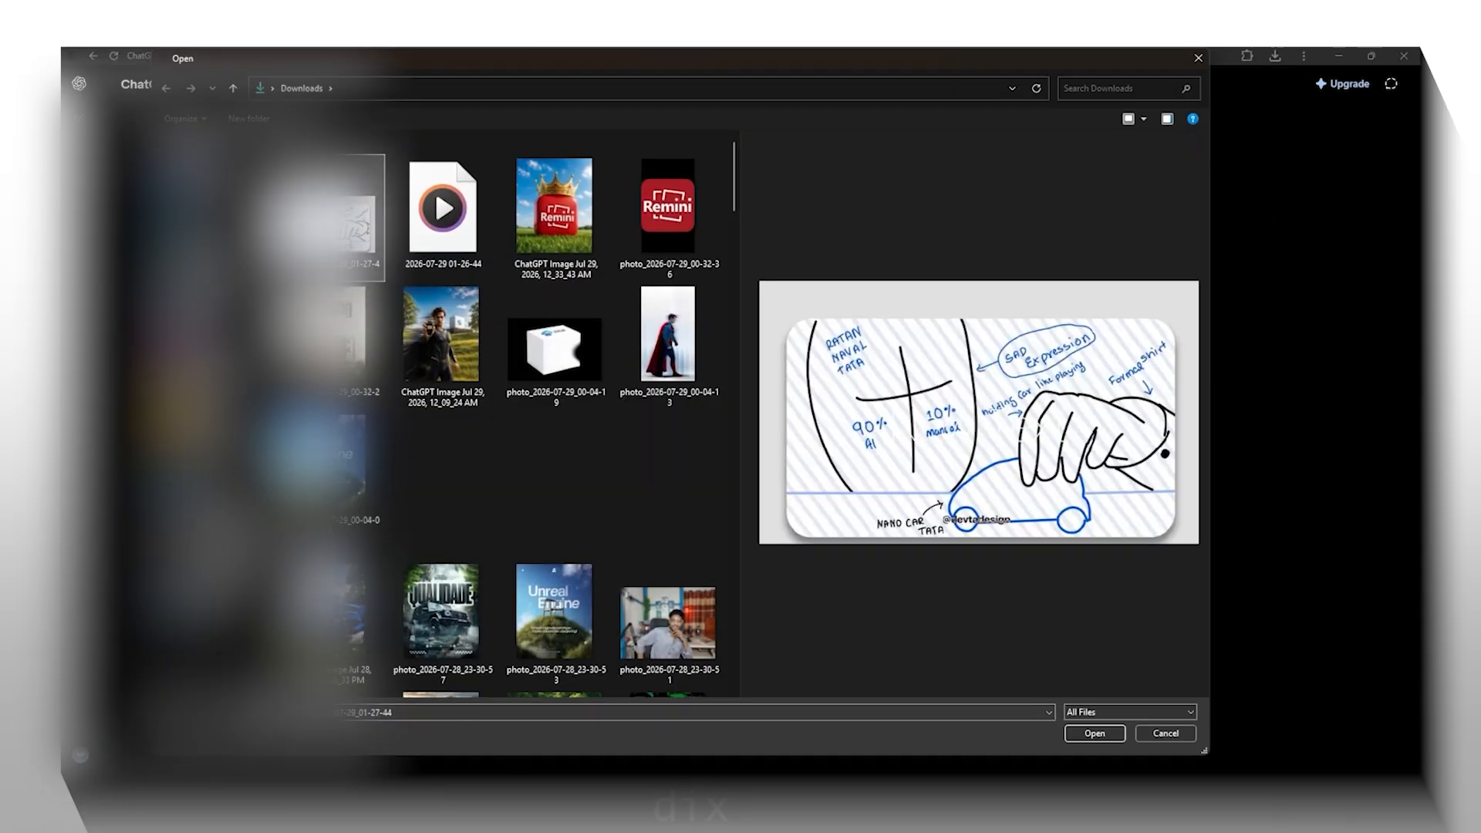
double_click(329, 217)
Step: Attach the basketball thumbnail from Downloads as the second image of the ChatGPT message
left_click(506, 494)
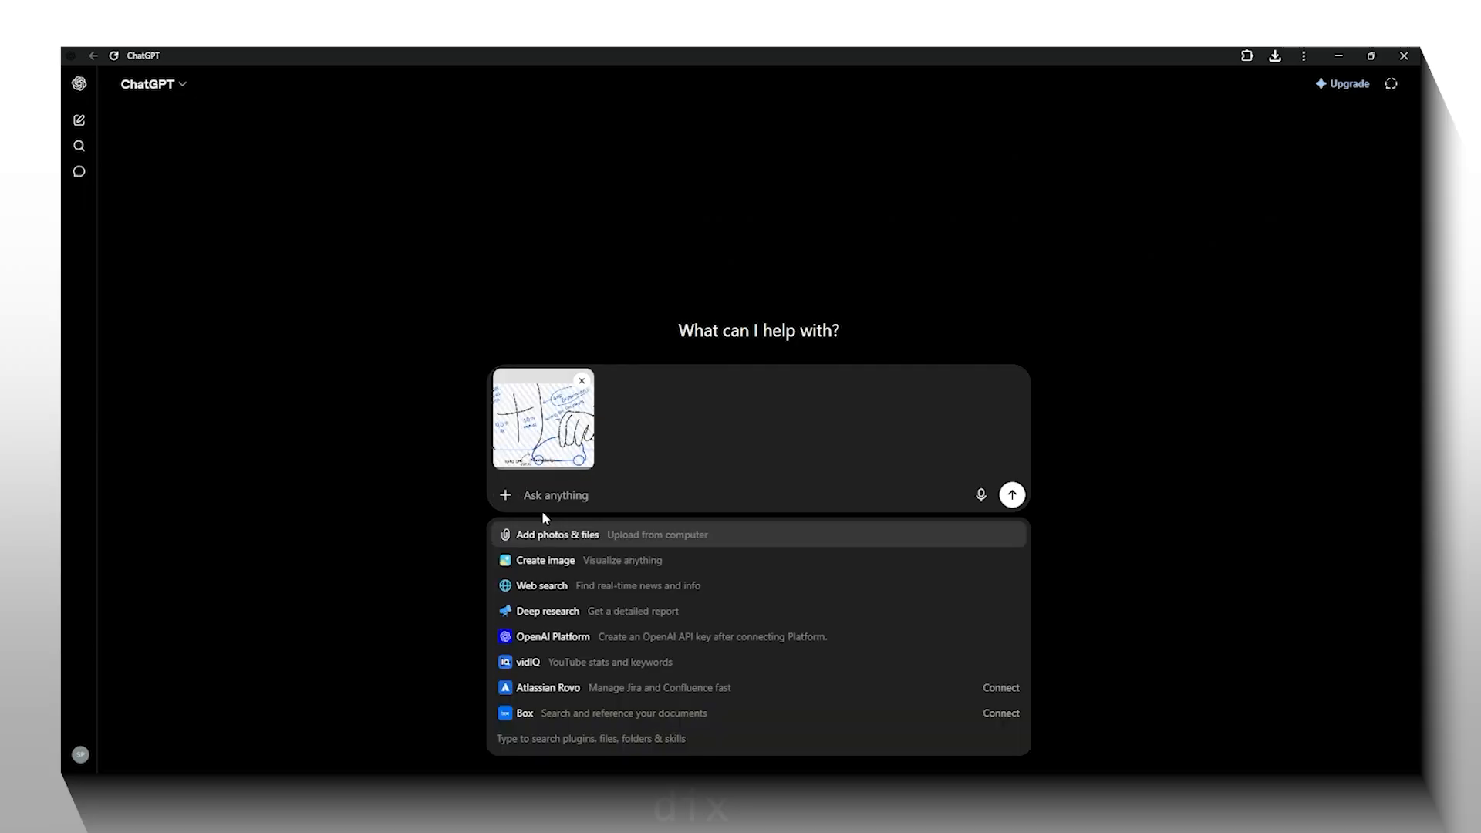
left_click(547, 527)
scroll(503, 409, "down", 15)
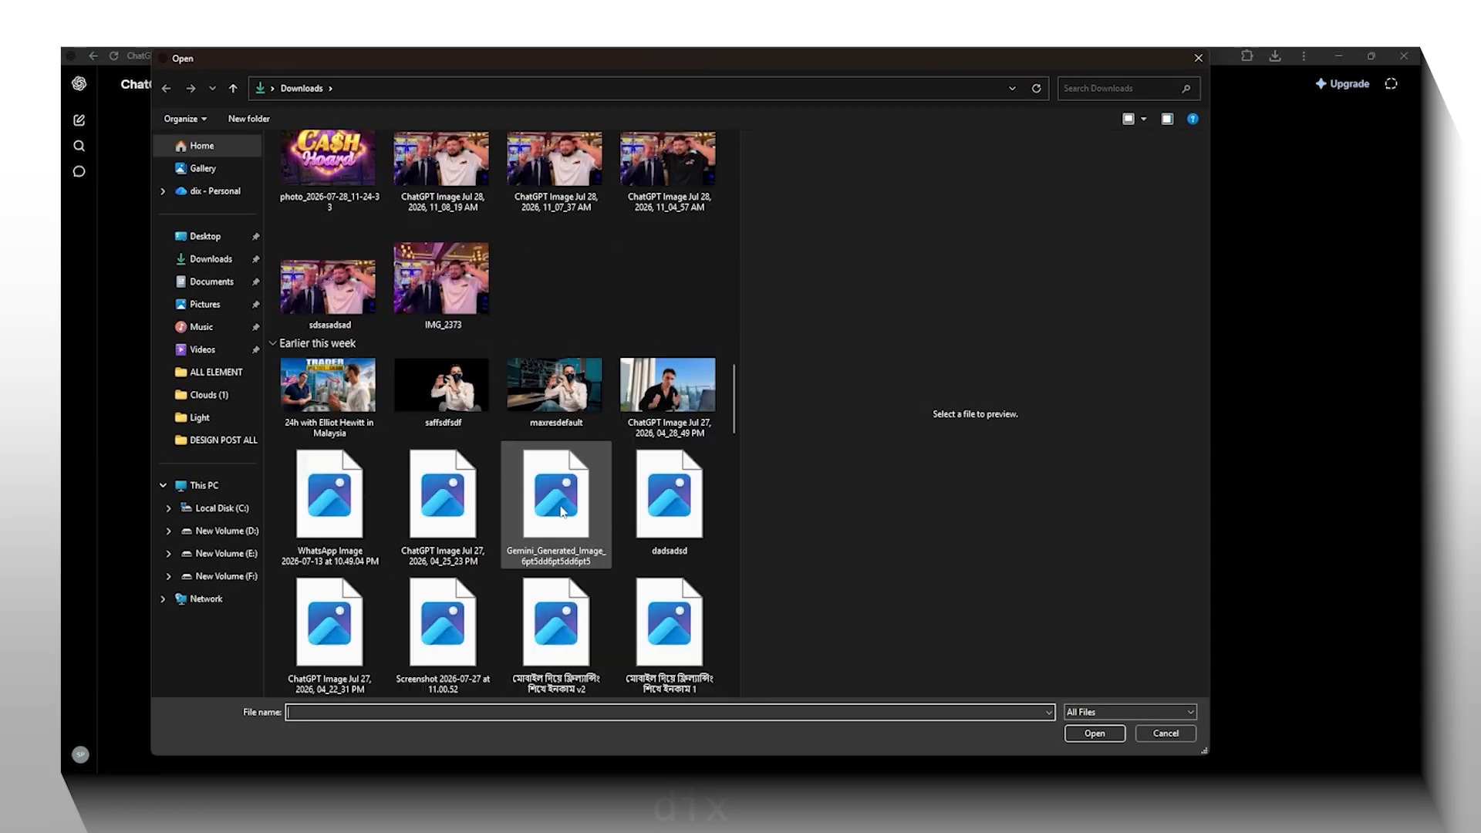
left_click(577, 625)
double_click(558, 615)
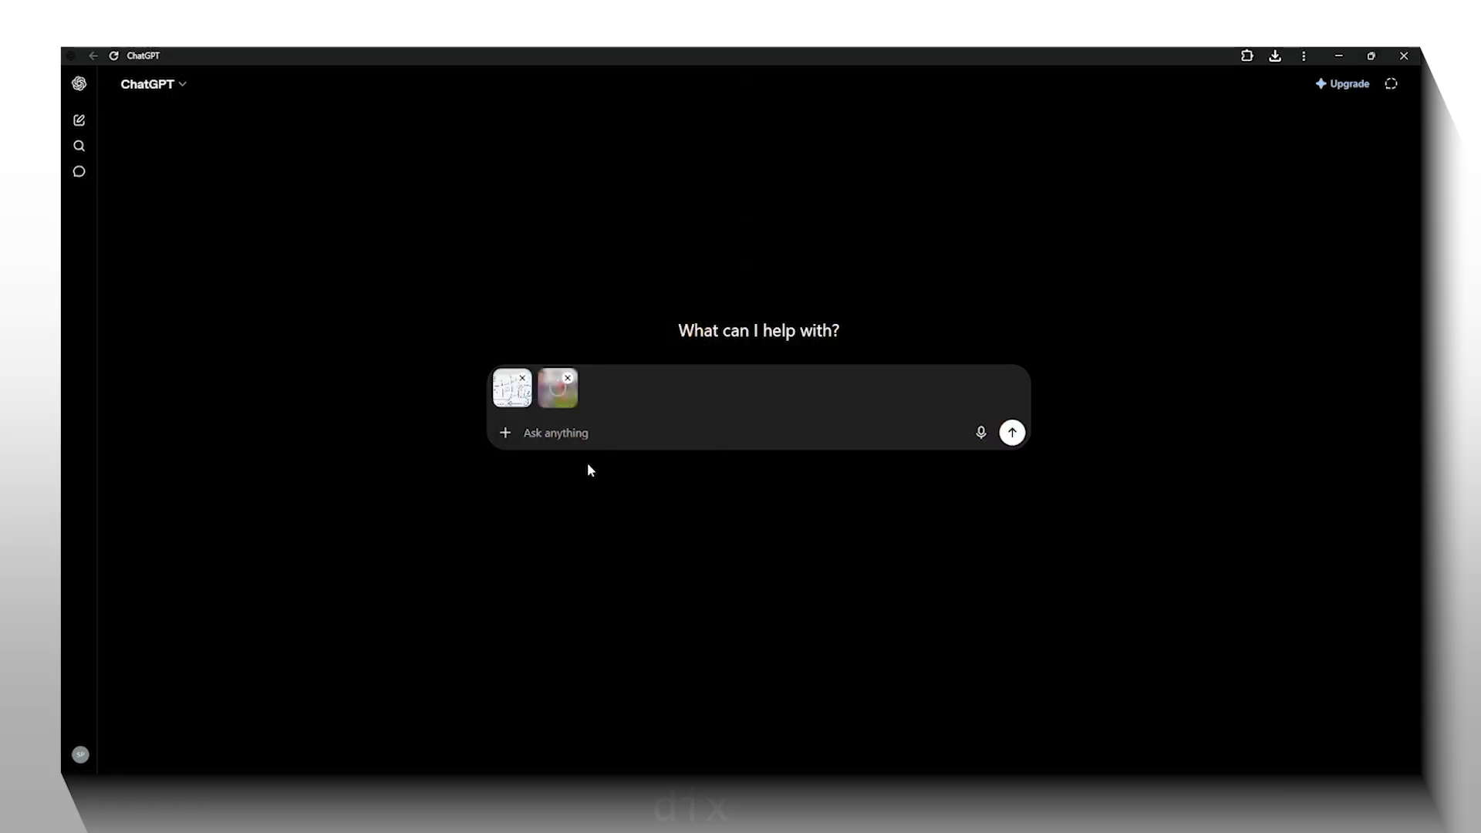
Step: Paste the copied sketch prompt into the message with the two attached images and check its text
right_click(580, 435)
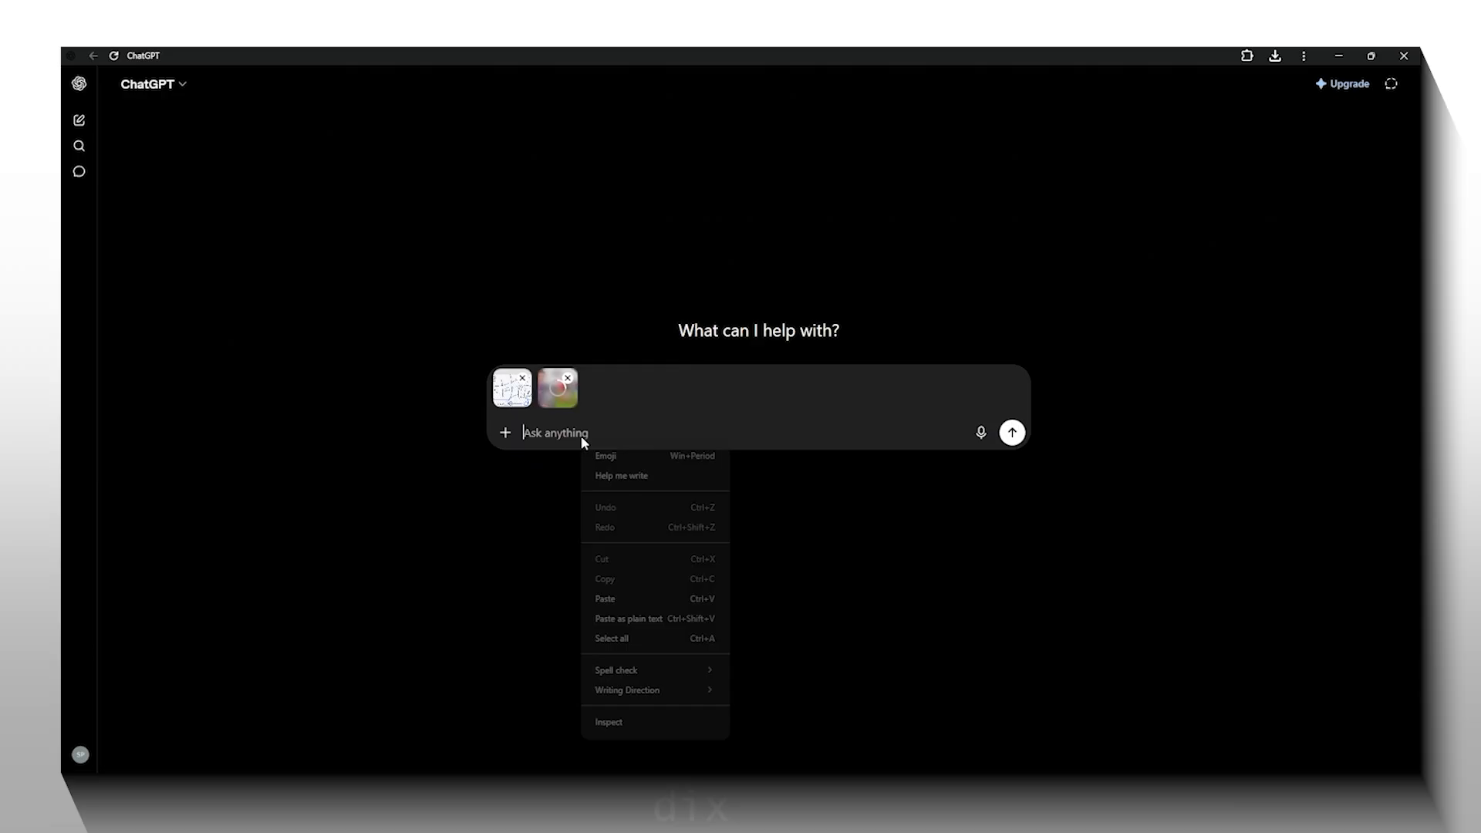
left_click(647, 599)
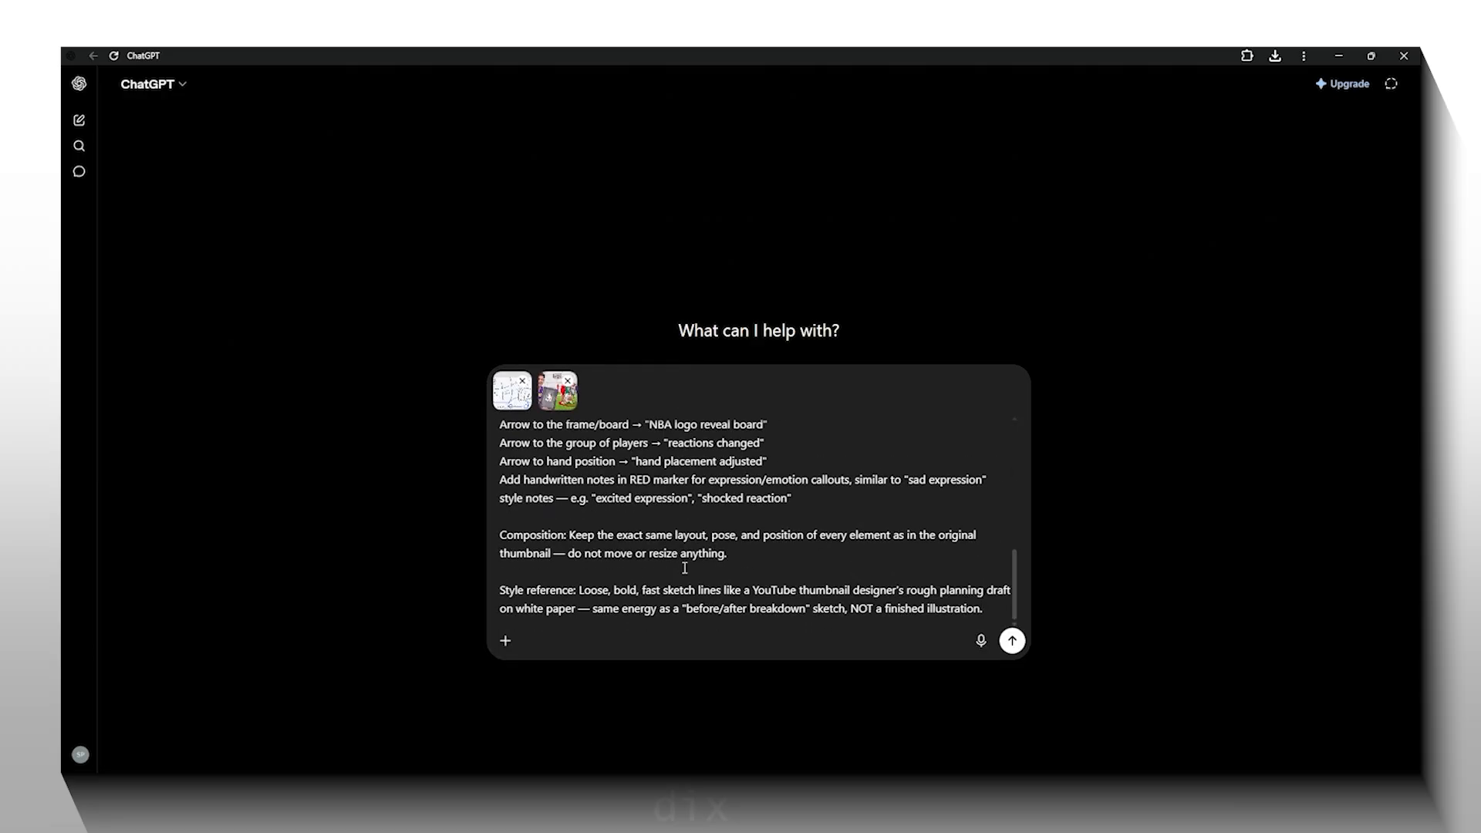
scroll(671, 565, "up", 3)
scroll(848, 571, "down", 3)
Step: Complete the prompt with the 16 :9 ratio and the Create image option, and send it
left_click(505, 641)
left_click(551, 711)
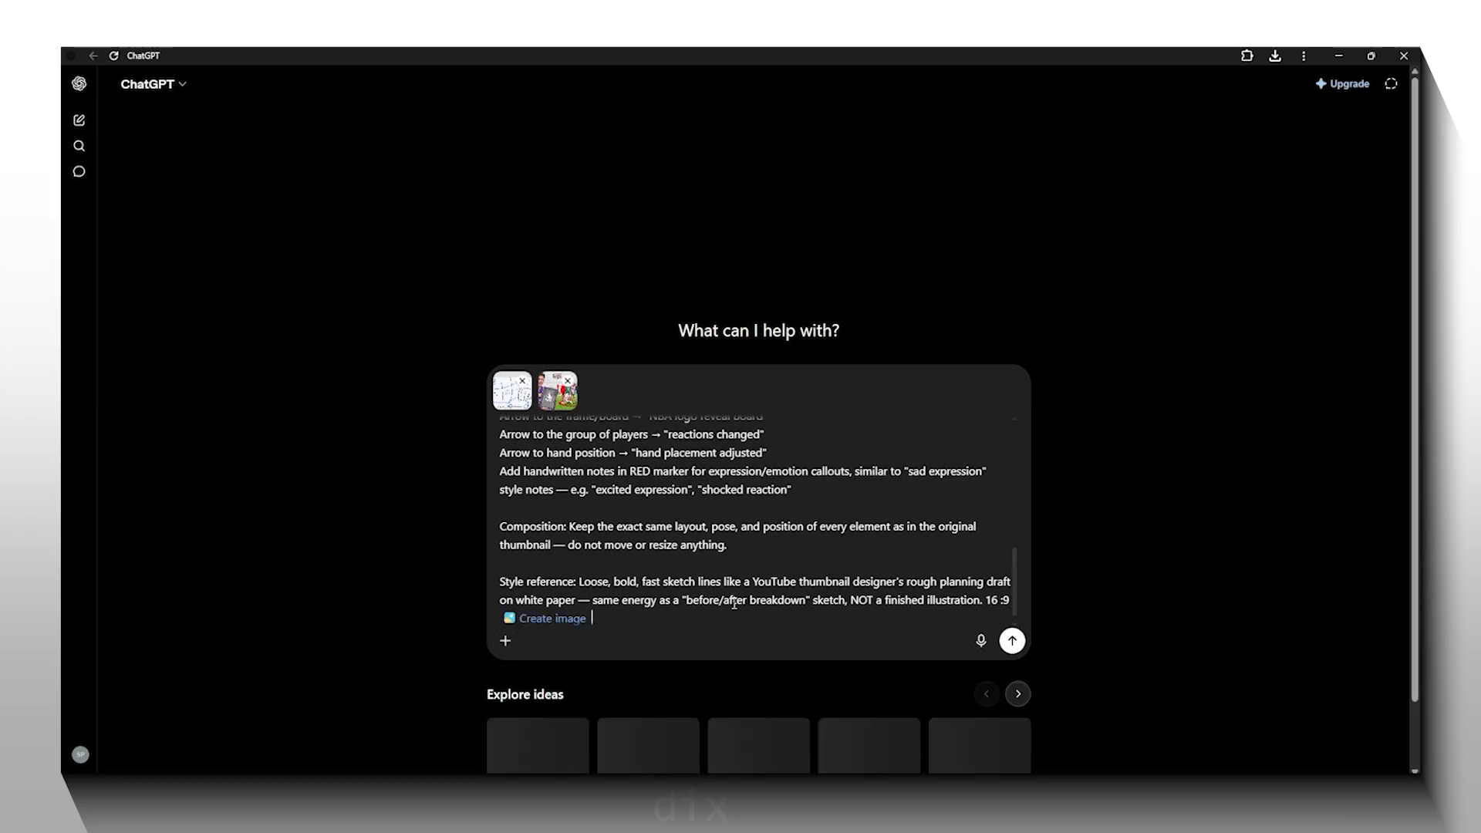
left_click(1011, 641)
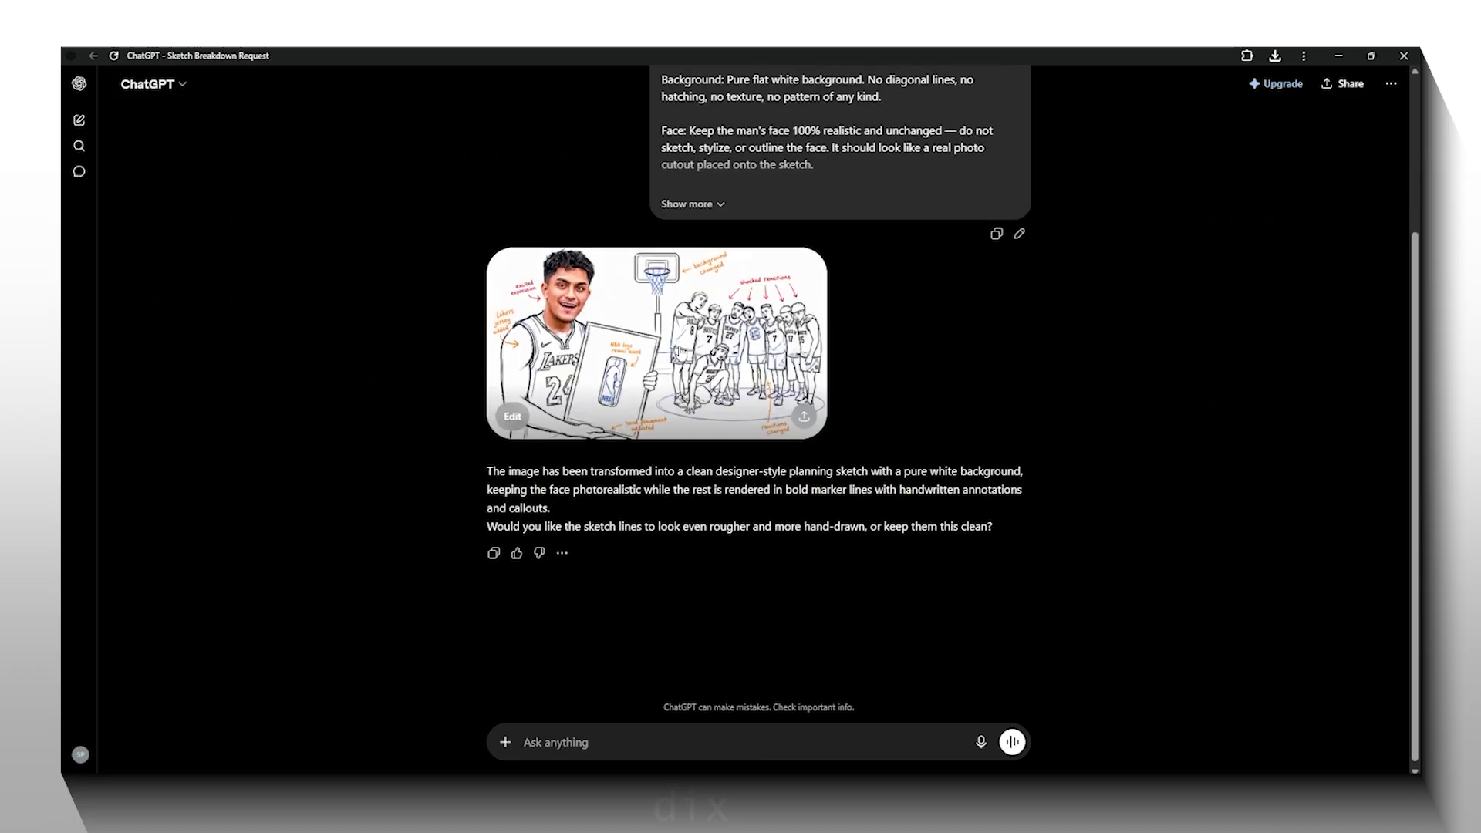
Step: Compare the generated sketch with the original basketball thumbnail at full size
scroll(682, 351, "up", 2)
left_click(662, 462)
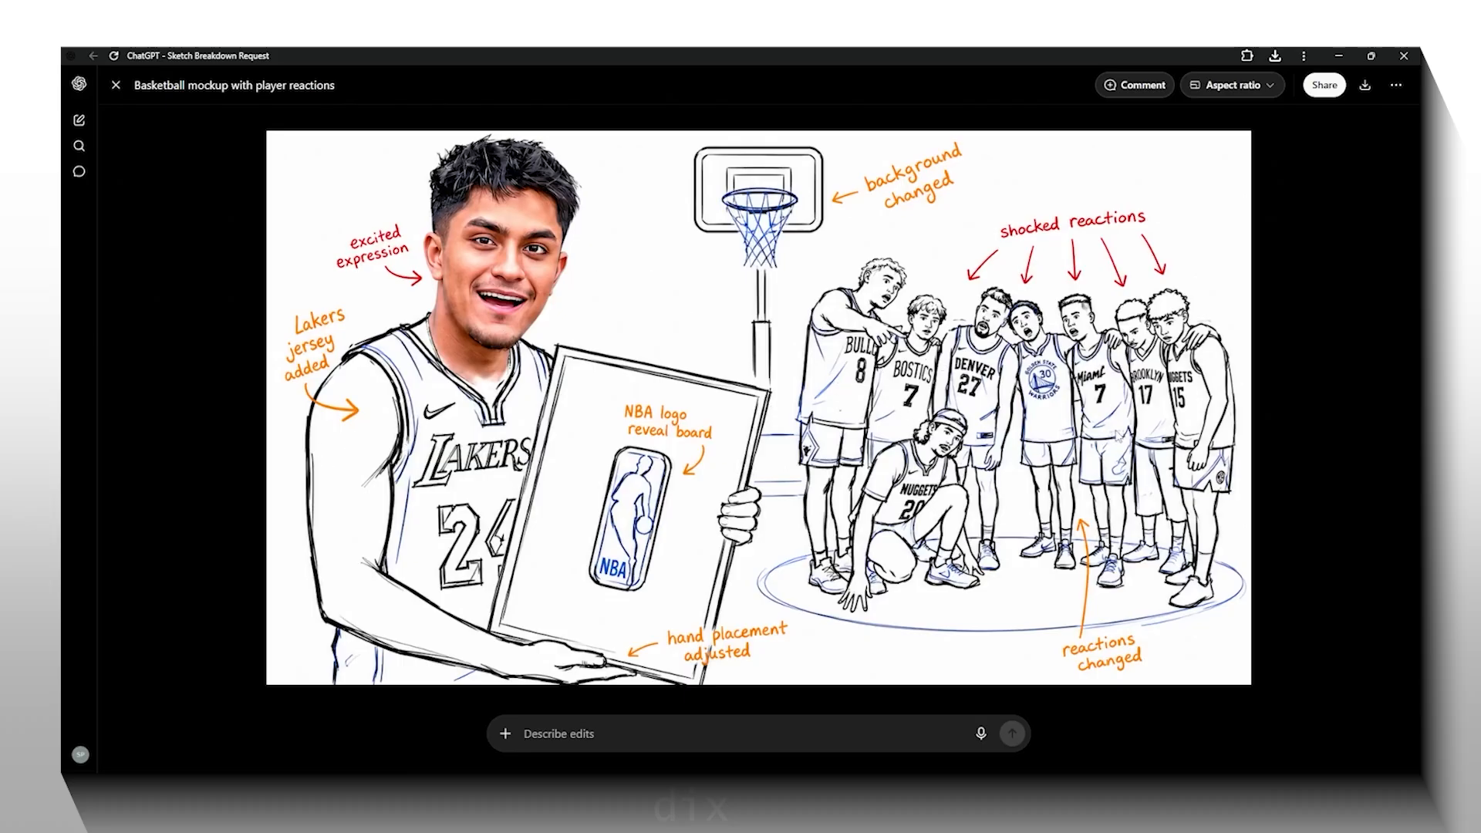
left_click(116, 85)
left_click(986, 174)
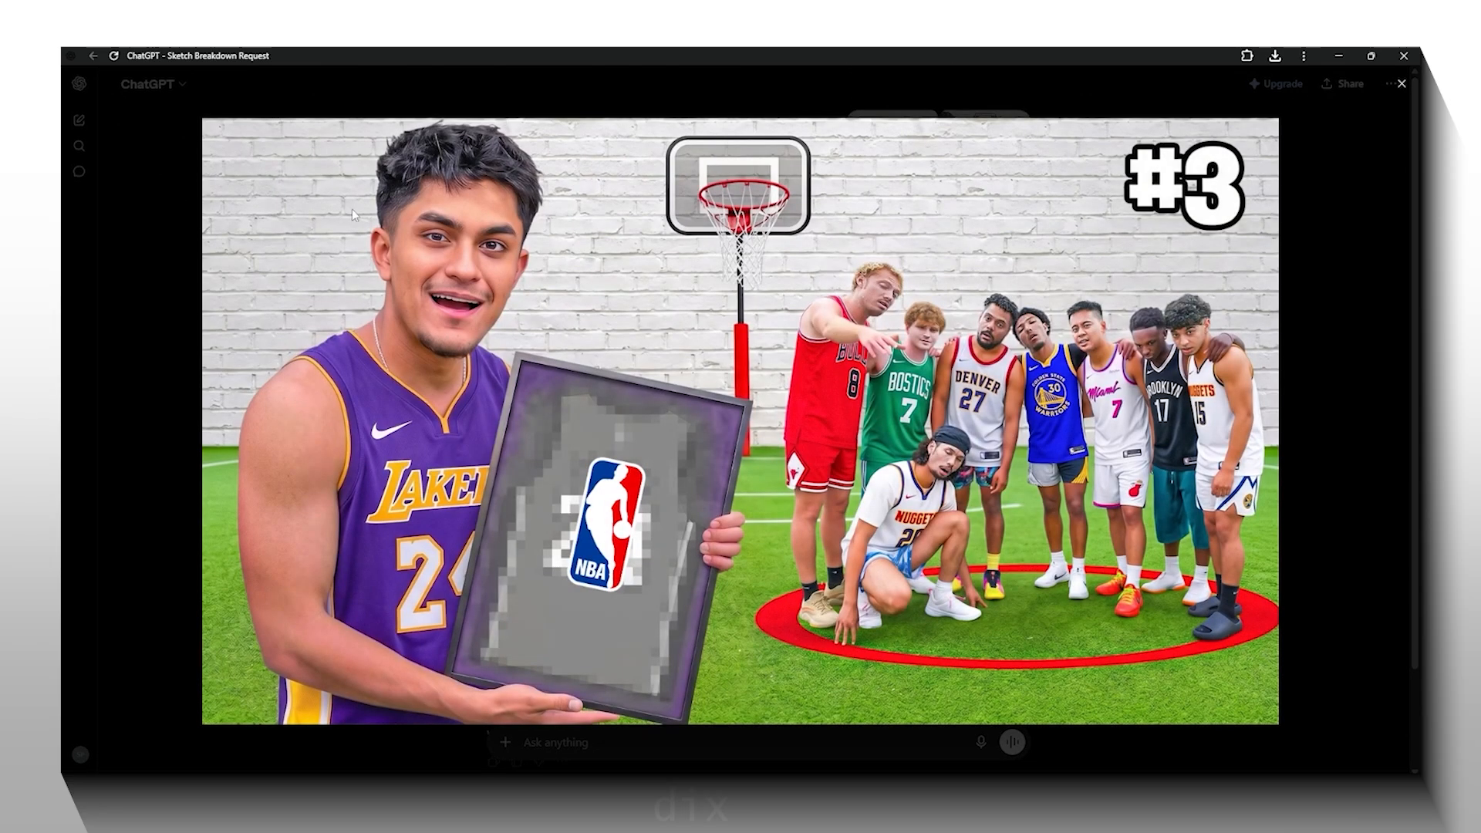
left_click(161, 151)
Step: Download the generated basketball sketch from its enlarged view and return to the conversation
left_click(652, 575)
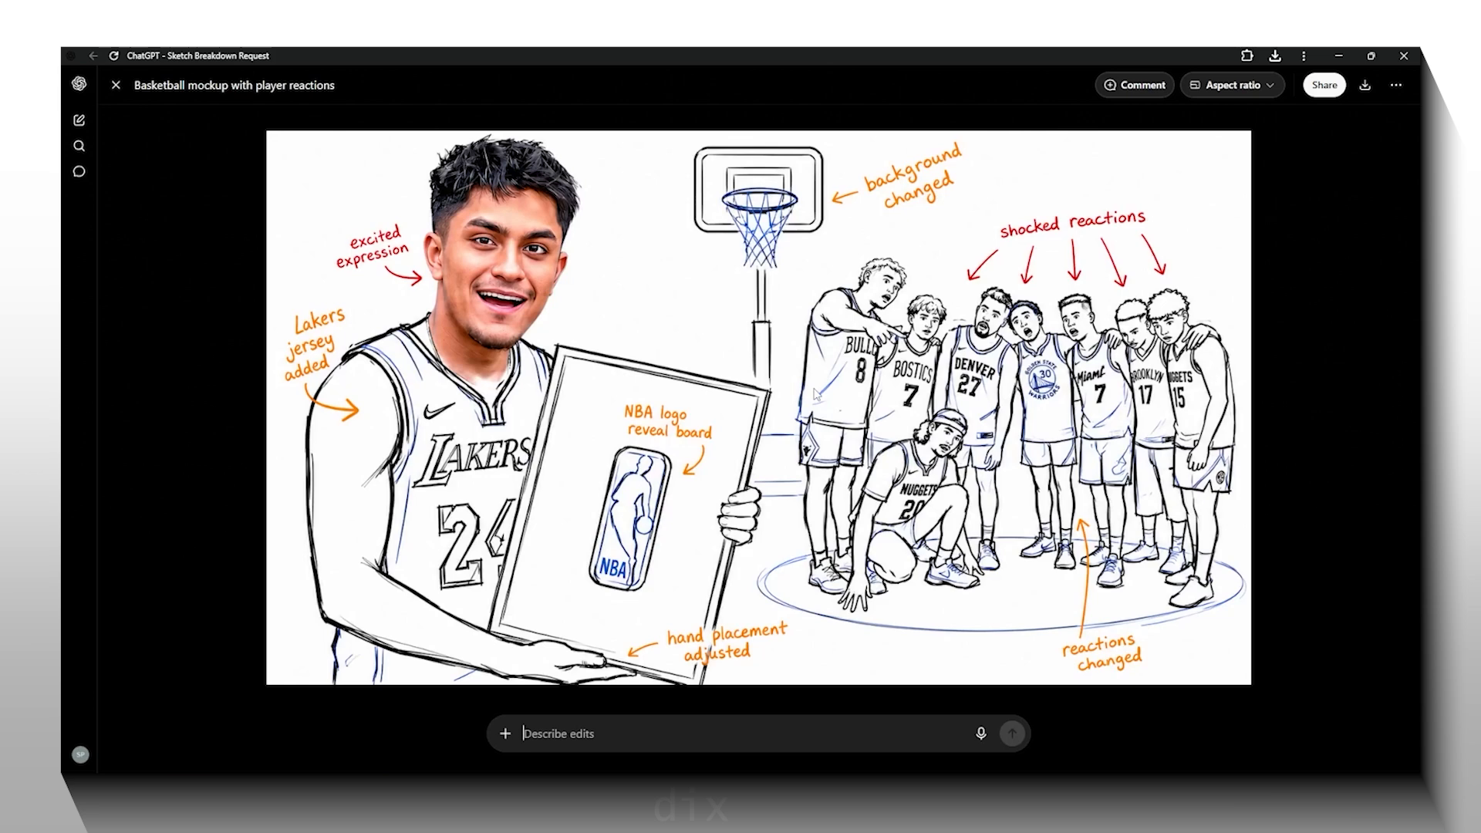
left_click(1365, 86)
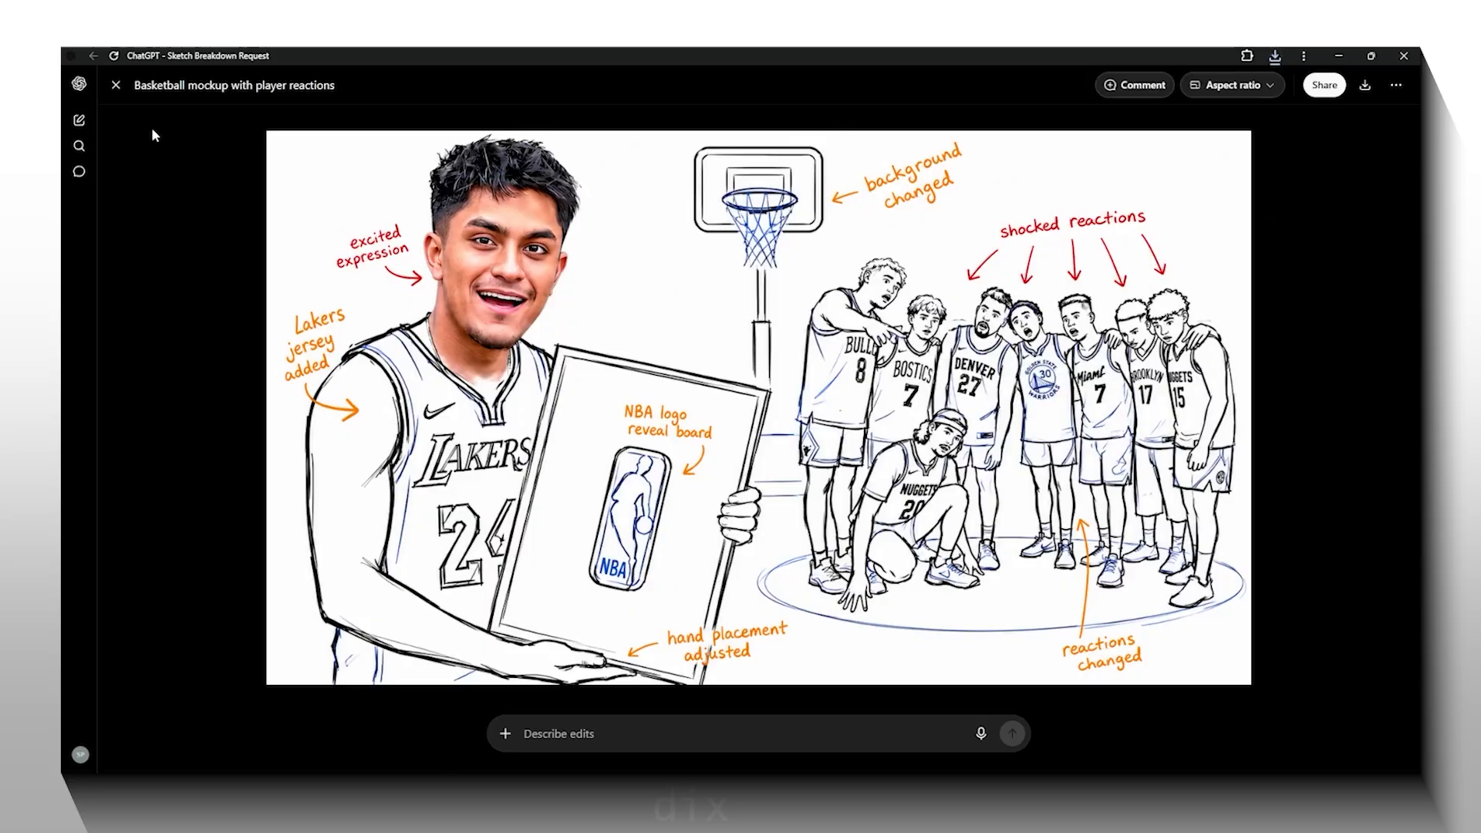
left_click(120, 87)
scroll(752, 472, "down", 2)
Step: Switch to Photoshop and set up a new document from the saved POST TIK INS FACE ETC preset, 1080 x 1350 px at 300 ppi
mouse_move(680, 787)
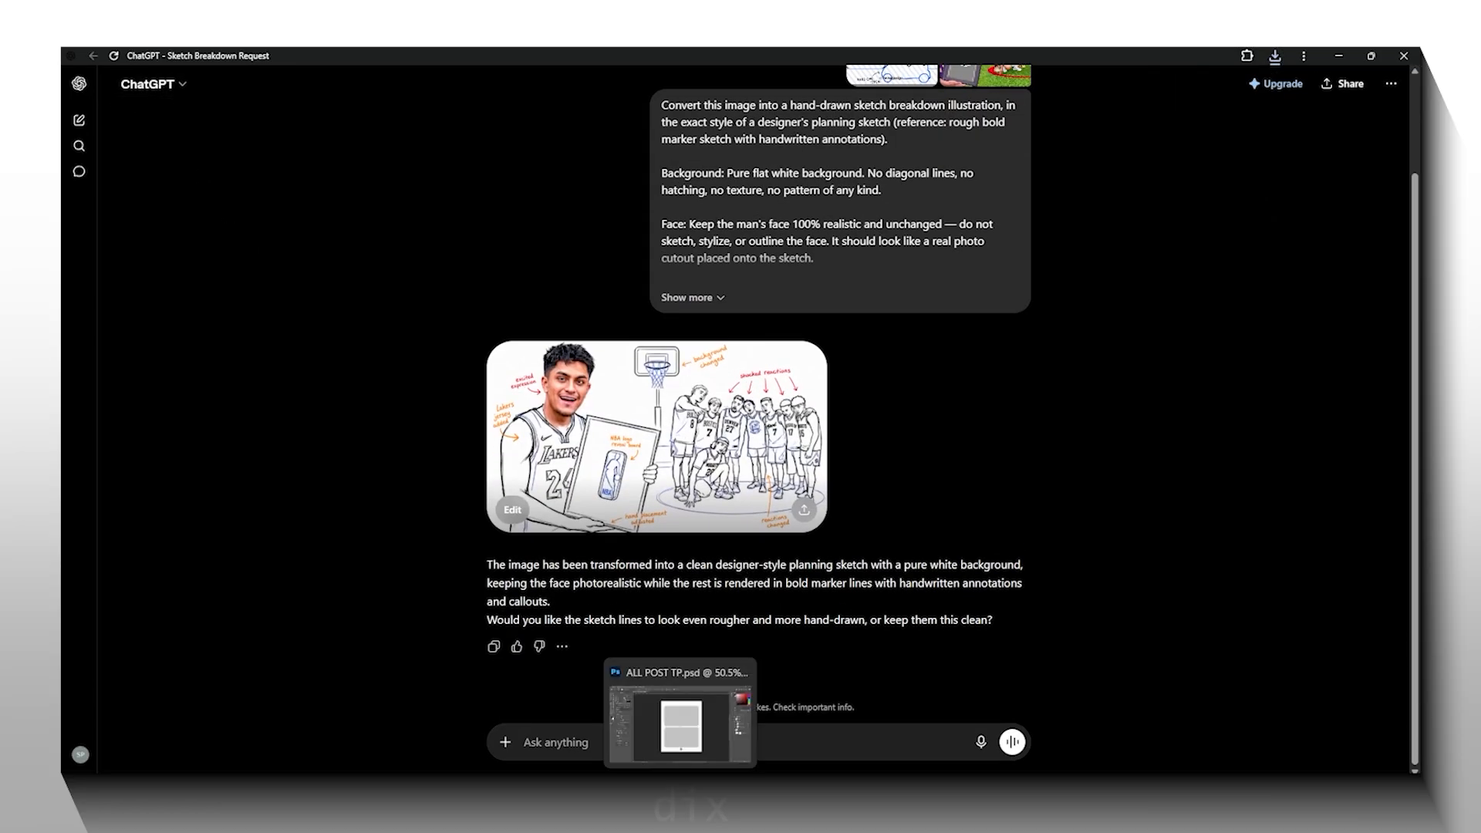
left_click(681, 725)
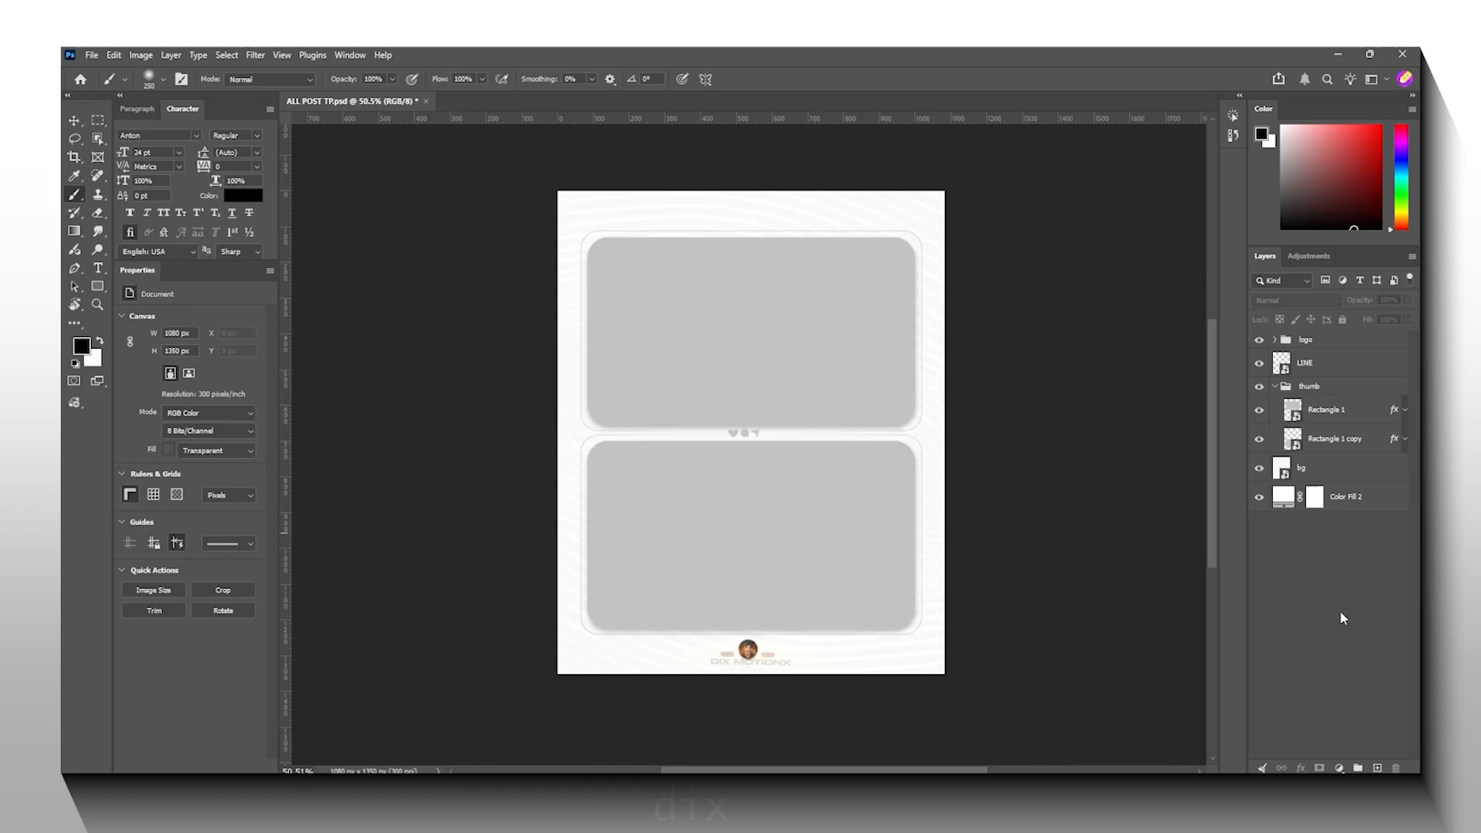
key("ctrl+n")
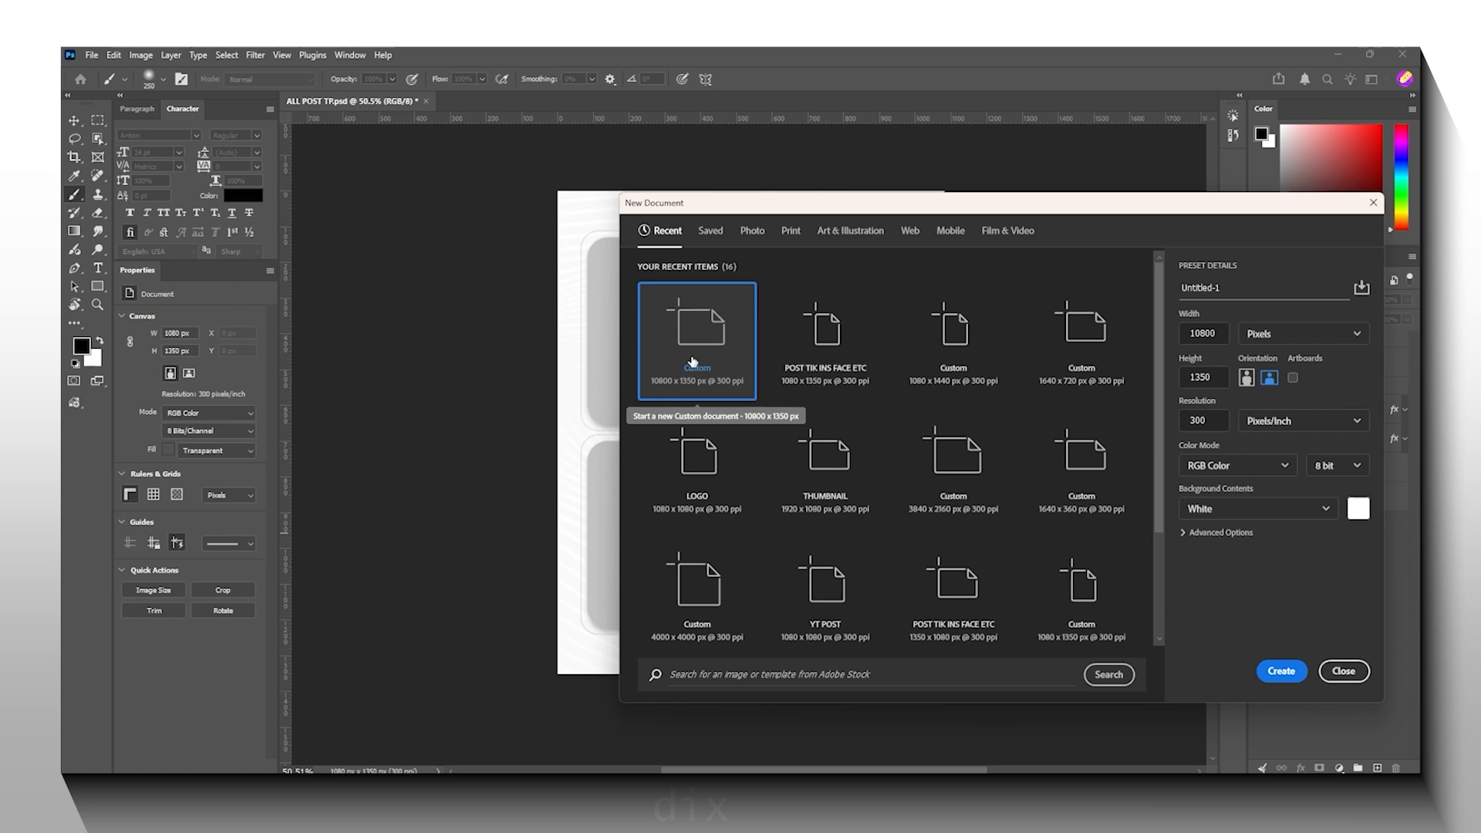
left_click(710, 230)
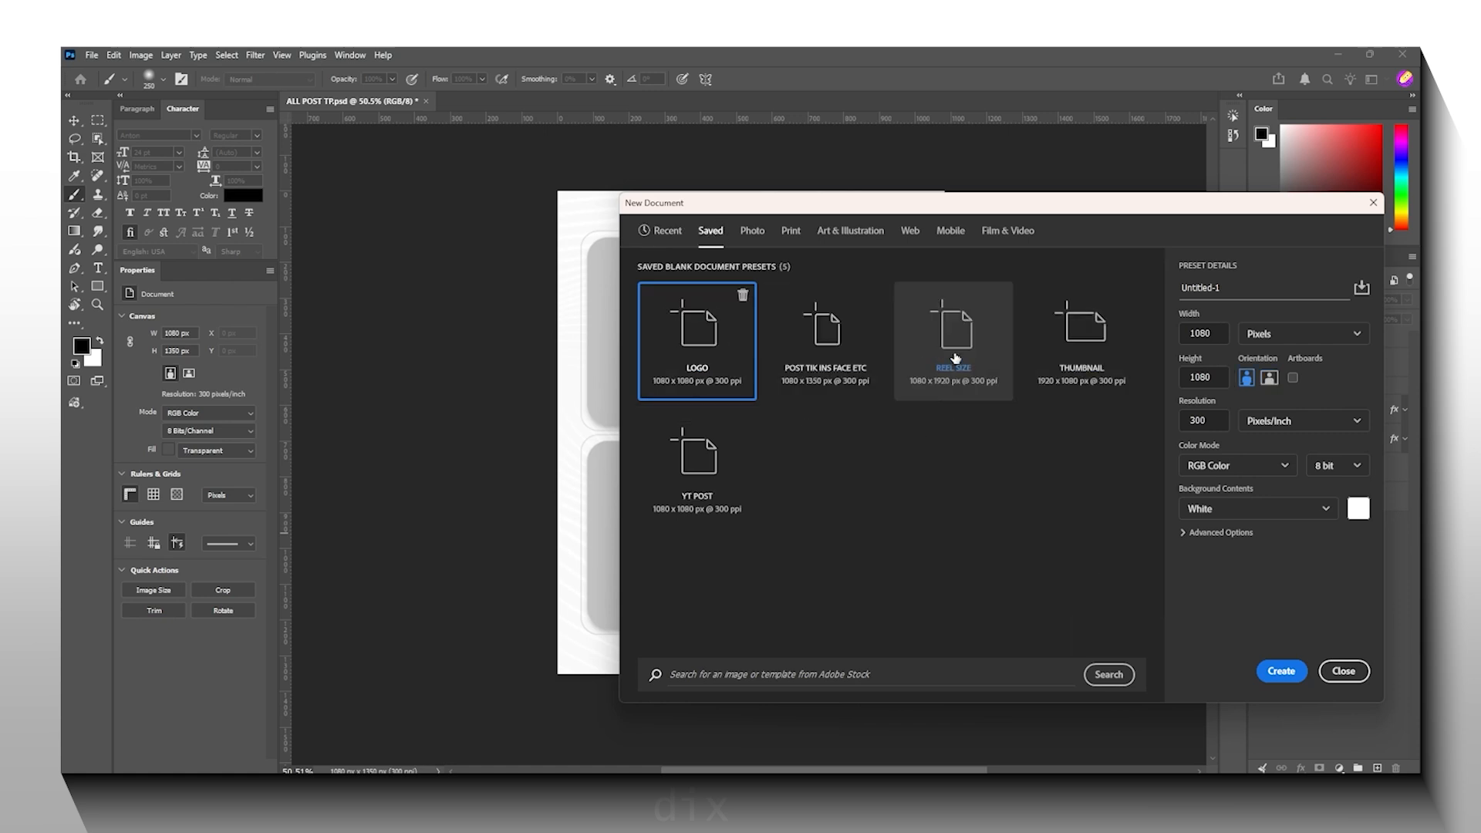
left_click(909, 375)
left_click(819, 384)
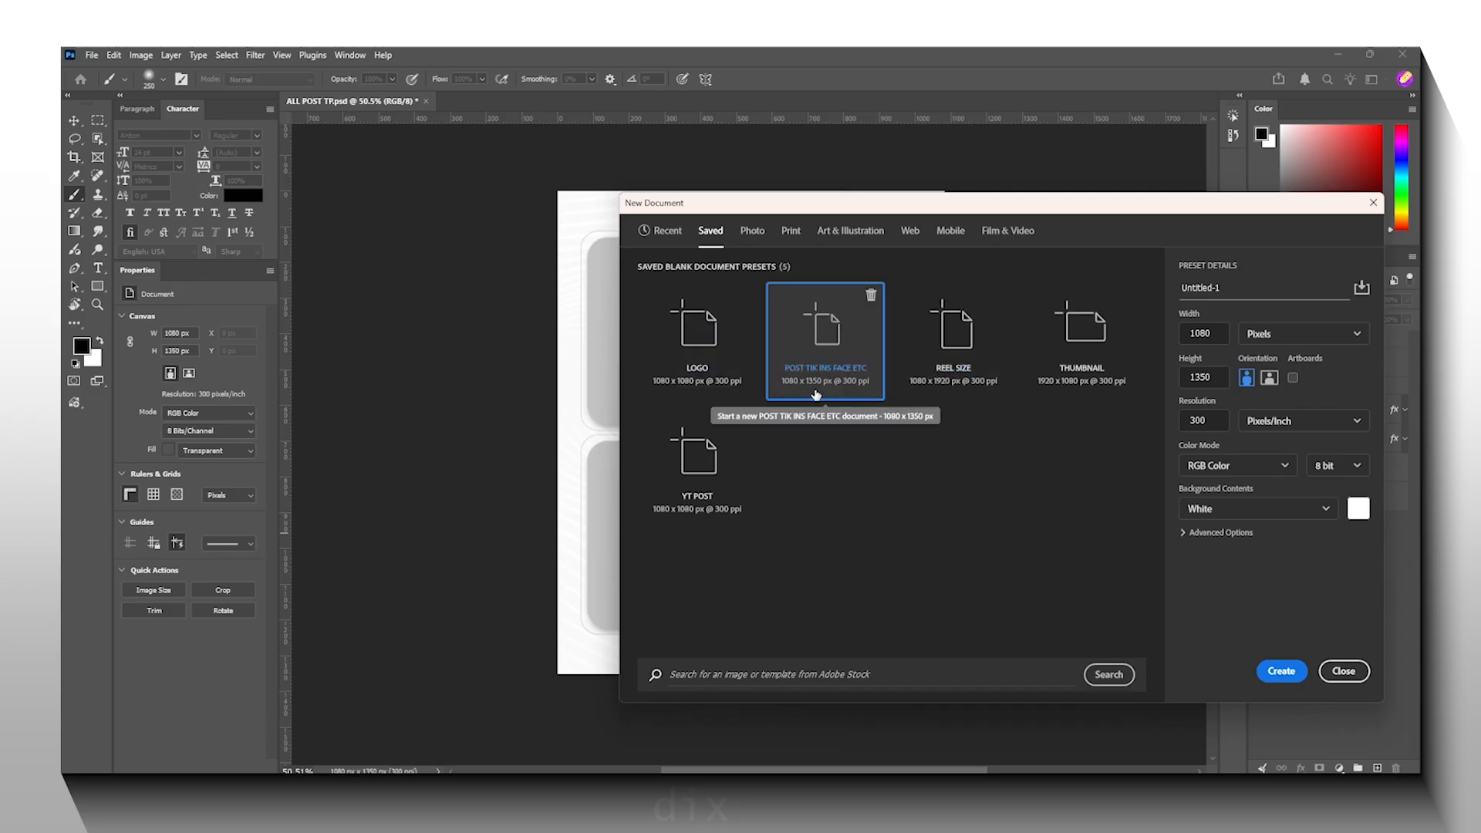
Step: Name the new document rtytyrty and create it with the preset's dimensions
left_click(1218, 290)
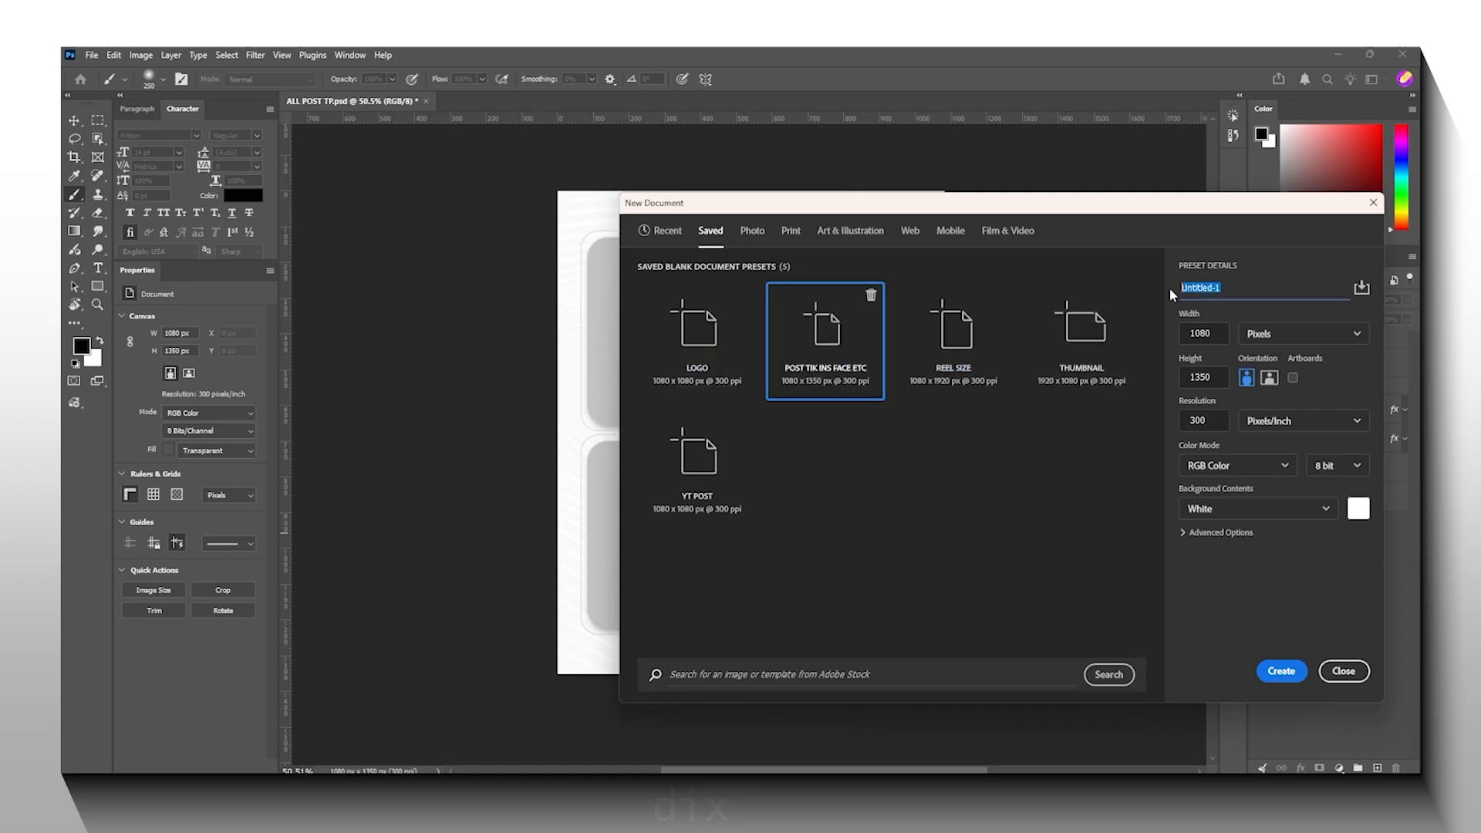
type("rtytyrty")
left_click(1222, 333)
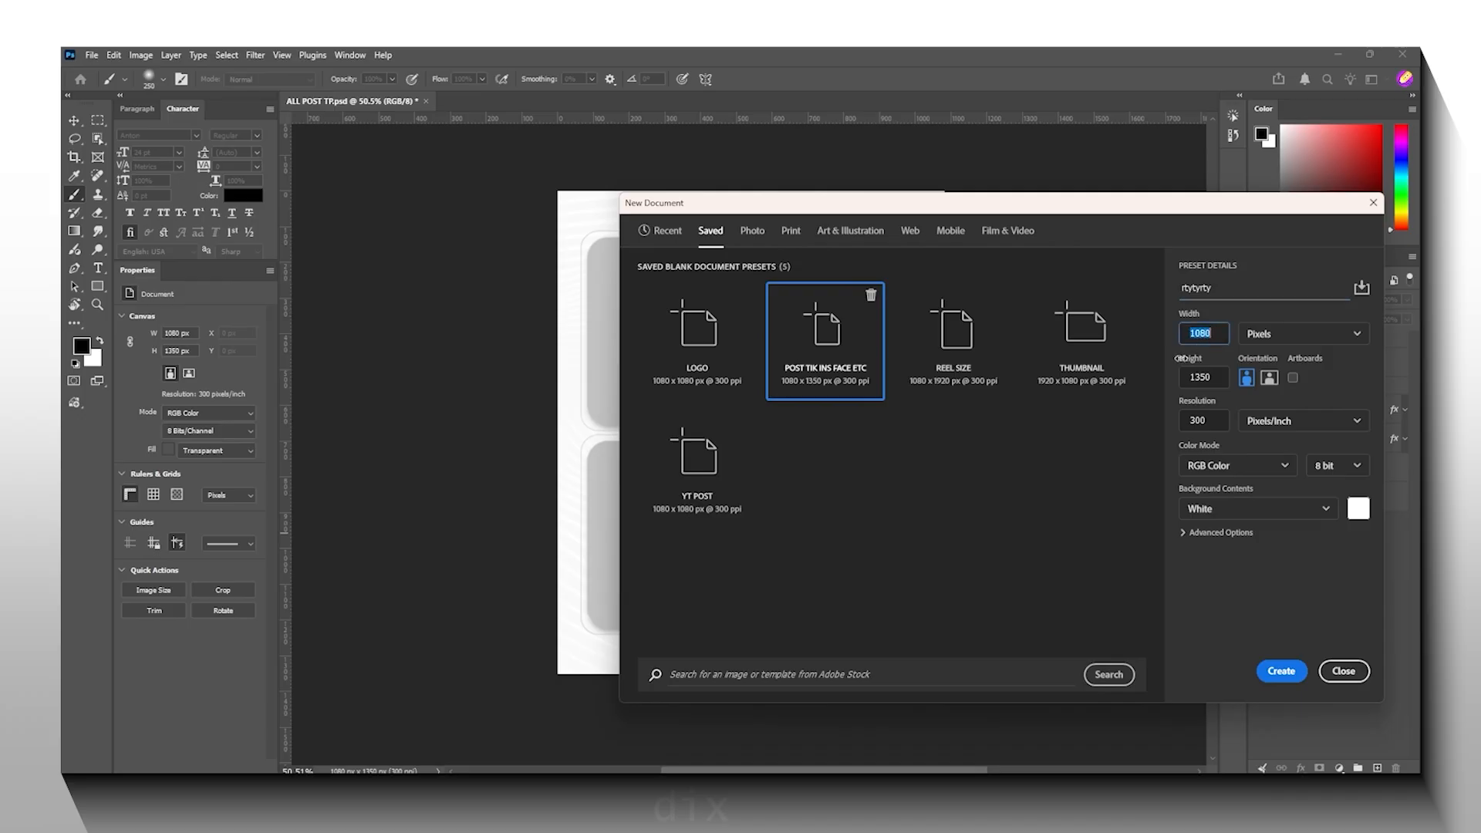
left_click(1213, 375)
left_click(1208, 331)
left_click(1294, 670)
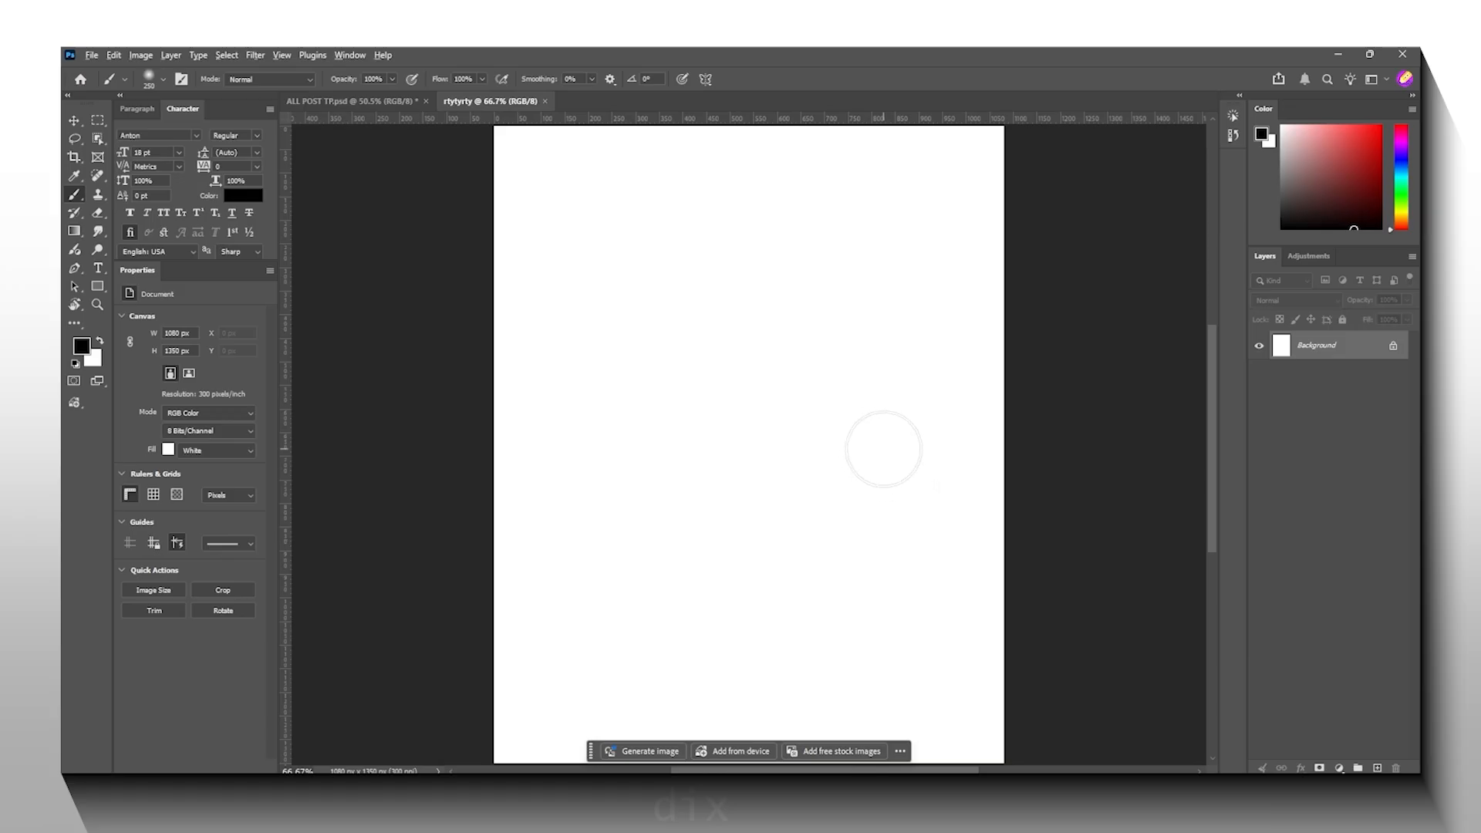
scroll(884, 449, "down", 2)
Step: Examine the ALL POST TP.psd template's wavy background, two rounded frames, outlines, centre icons and bottom logo
left_click(409, 102)
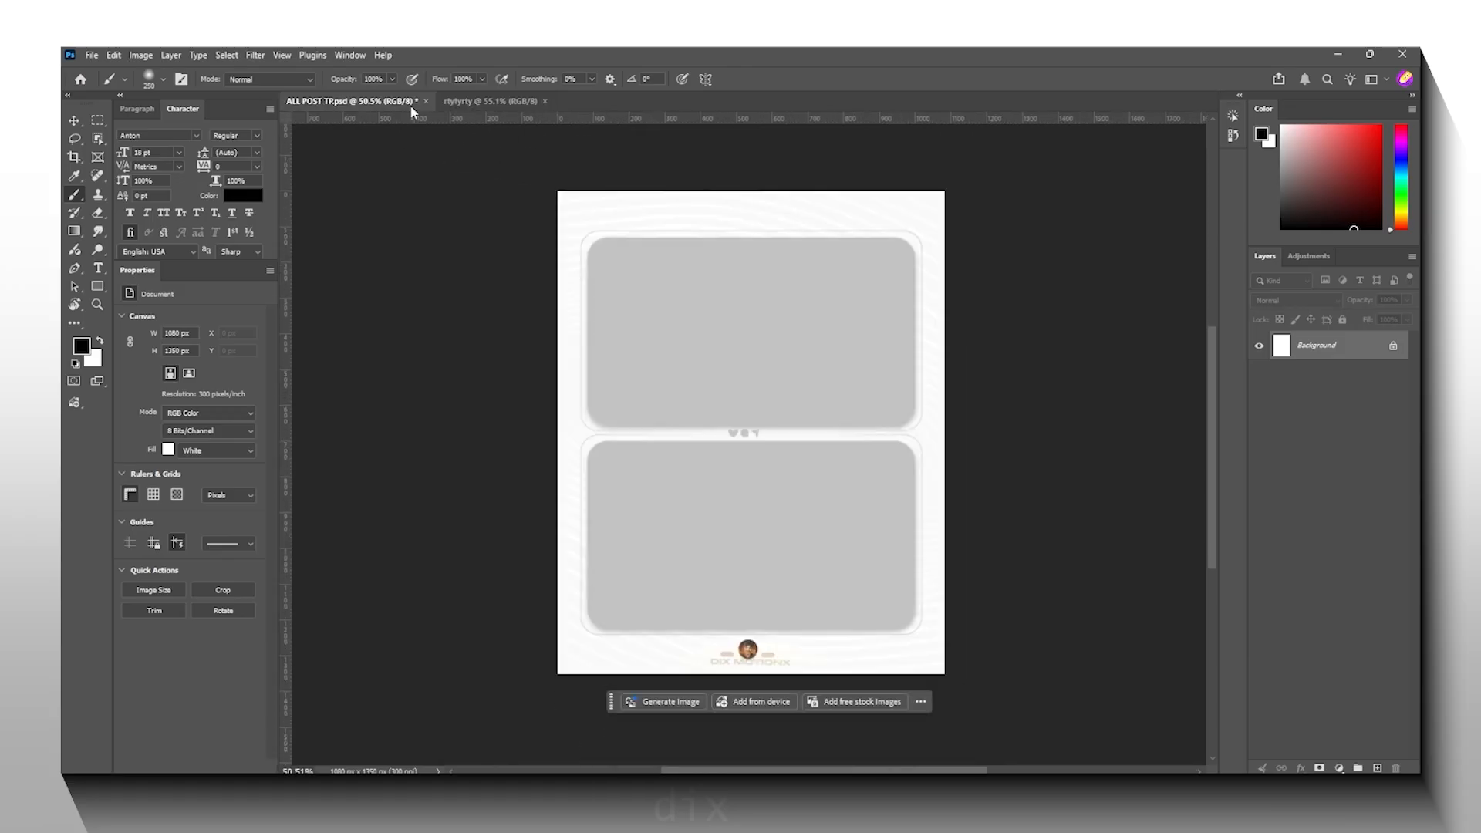
scroll(783, 241, "up", 10)
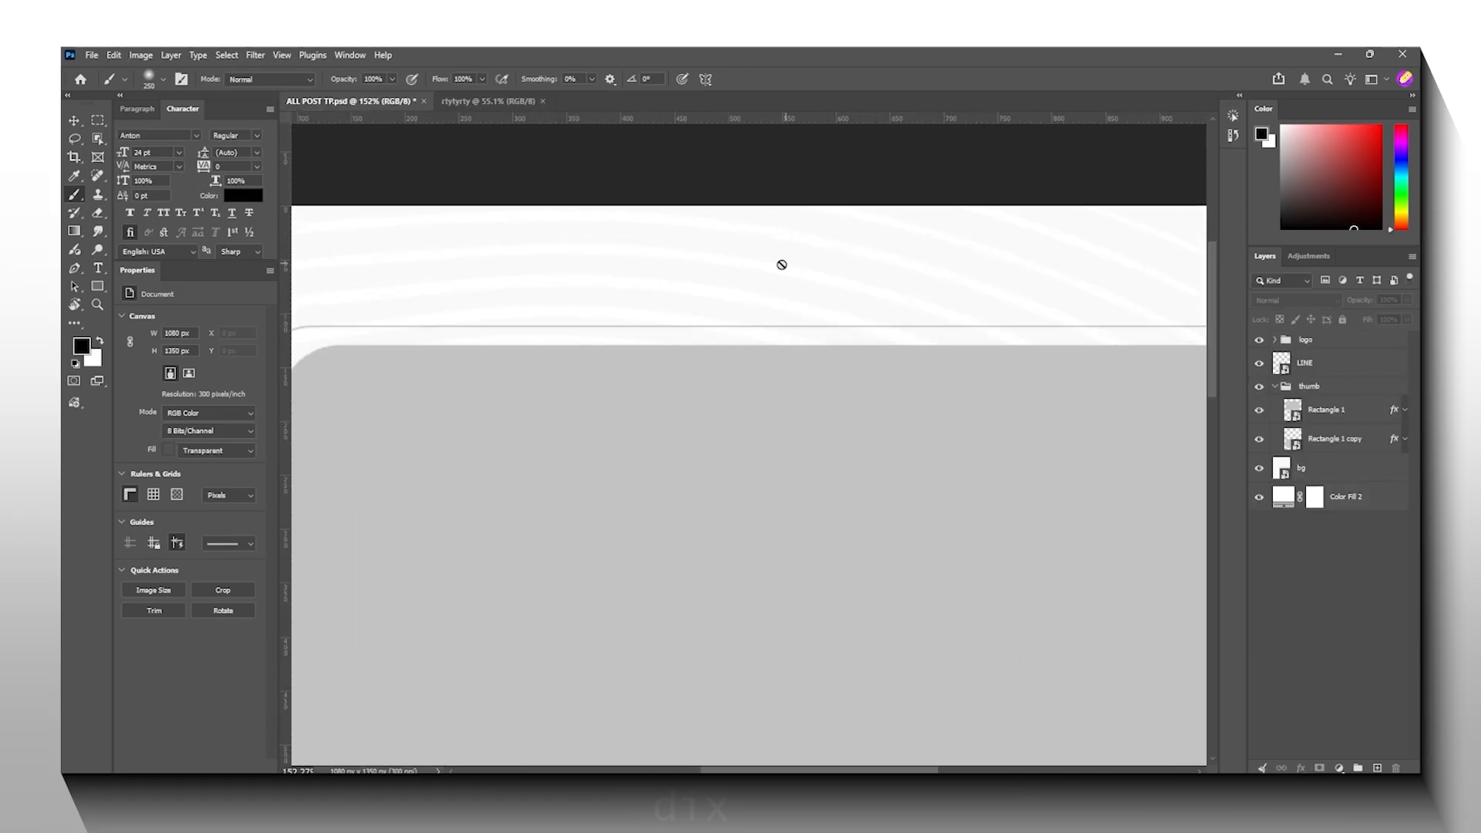
scroll(781, 264, "down", 5)
scroll(678, 357, "up", 5)
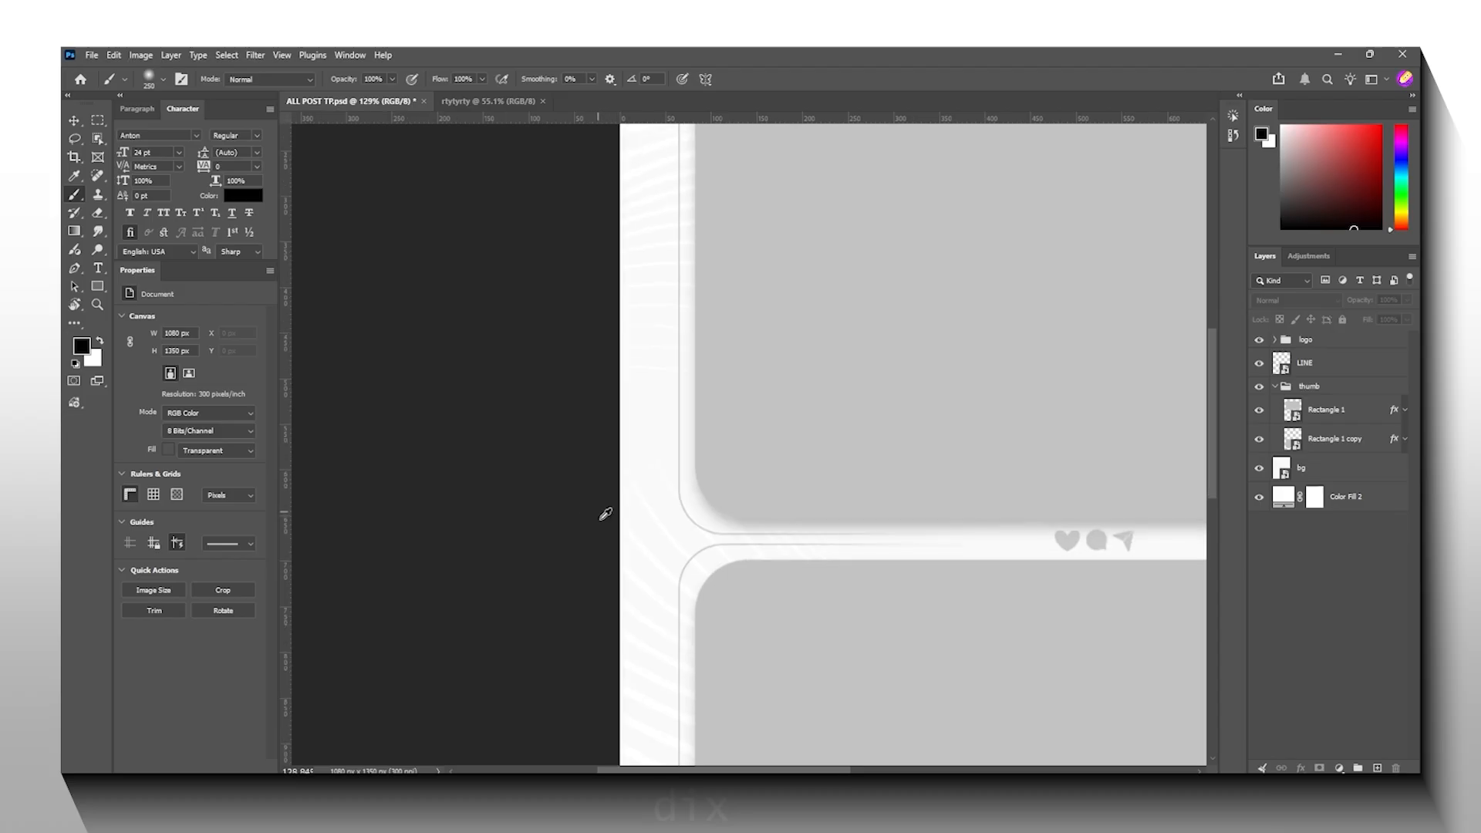
scroll(741, 511, "down", 5)
left_click_drag(633, 560, 516, 489)
scroll(795, 662, "up", 3)
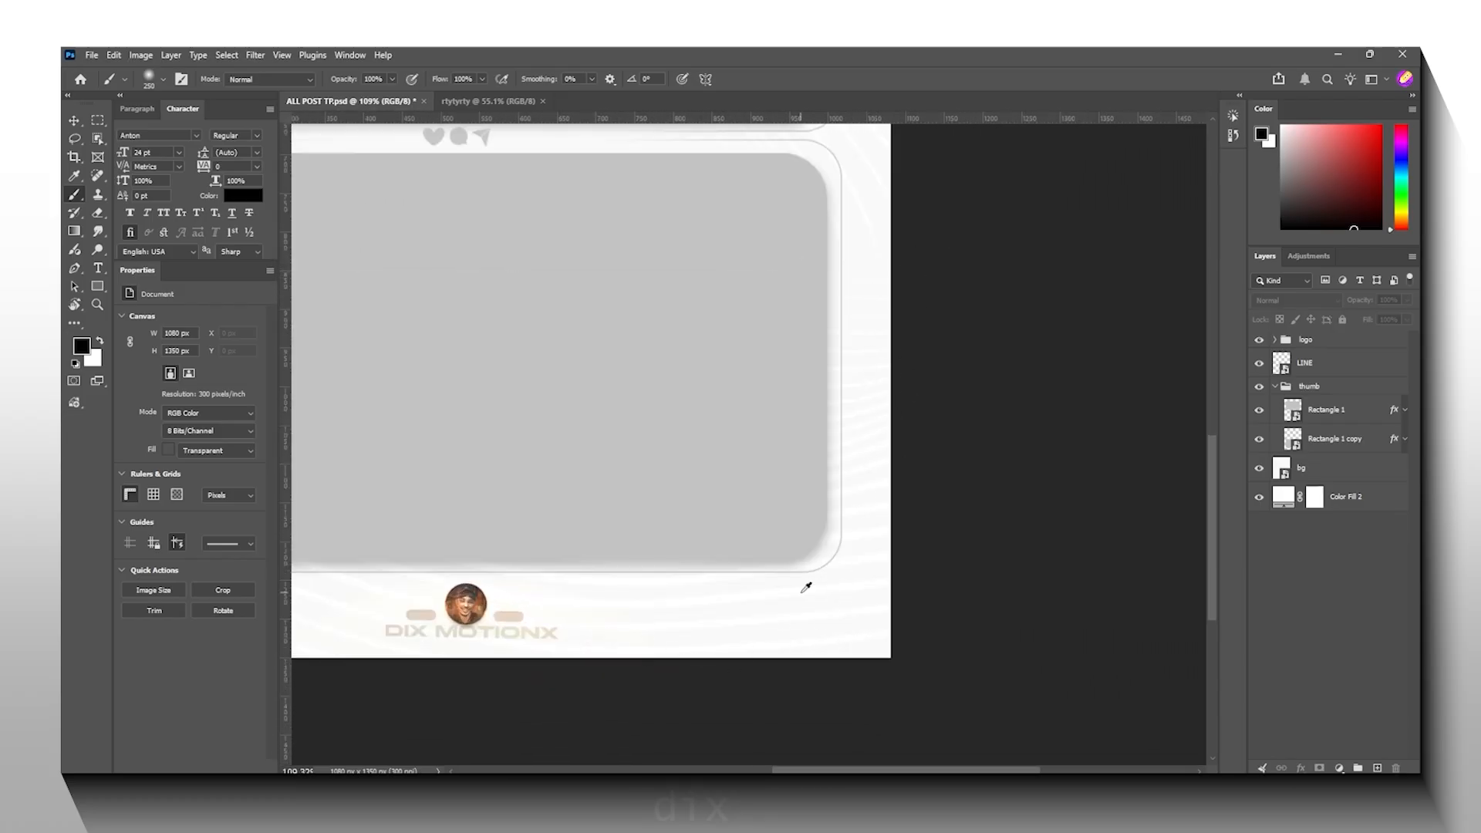
scroll(803, 582, "down", 3)
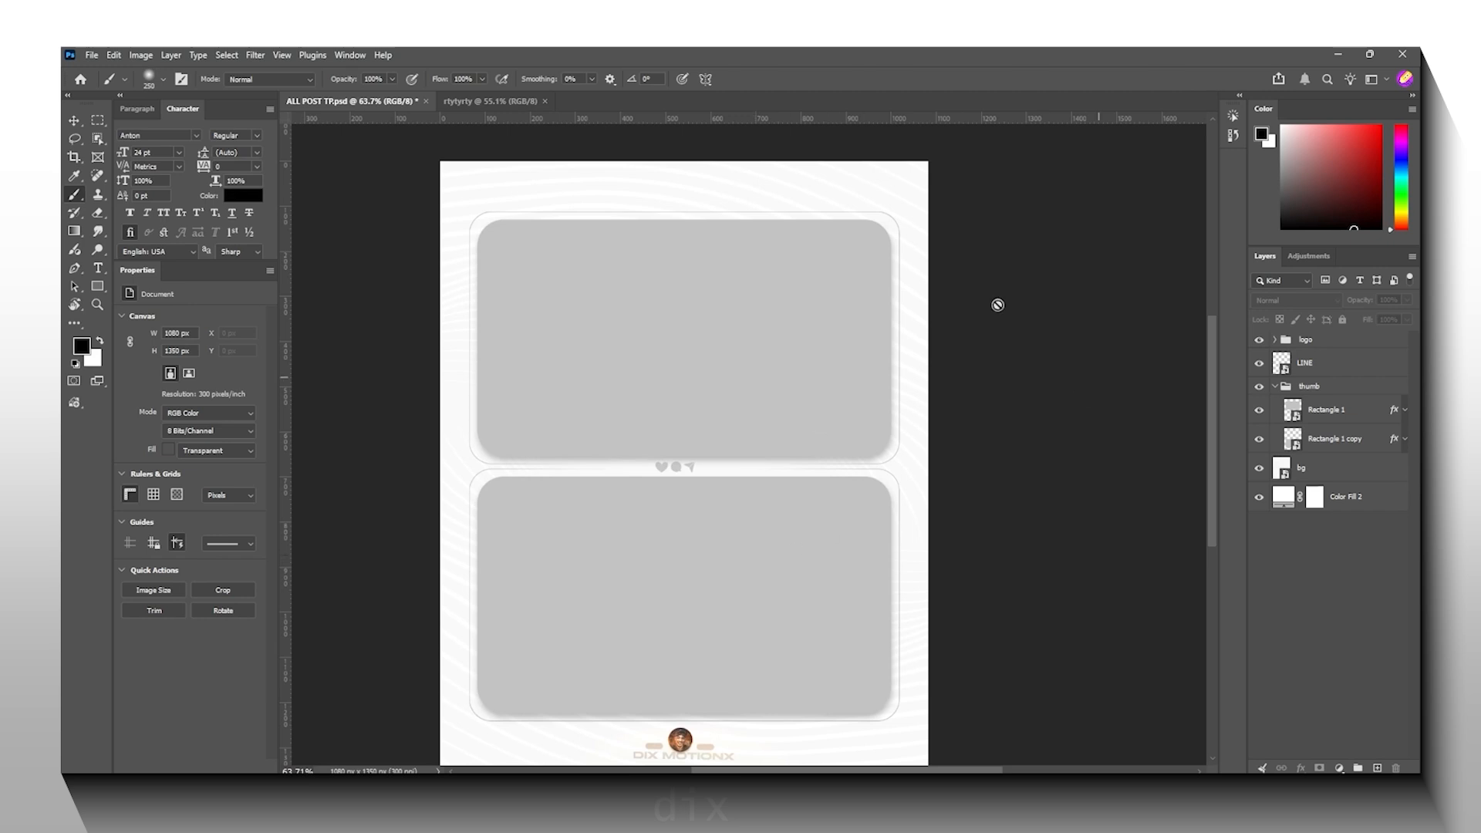
left_click(488, 101)
scroll(691, 461, "down", 2)
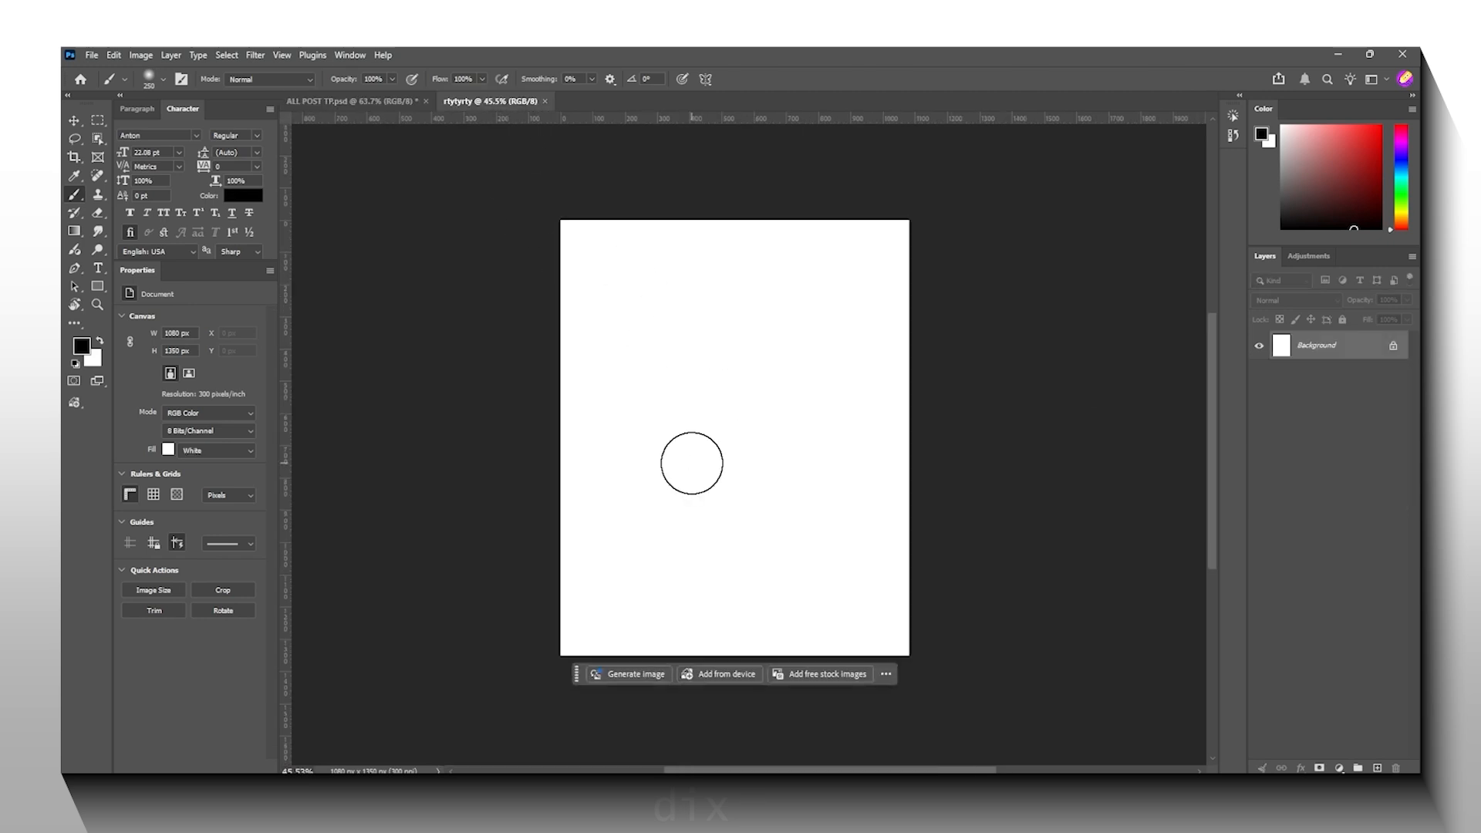
scroll(692, 460, "up", 2)
left_click_drag(672, 482, 695, 499)
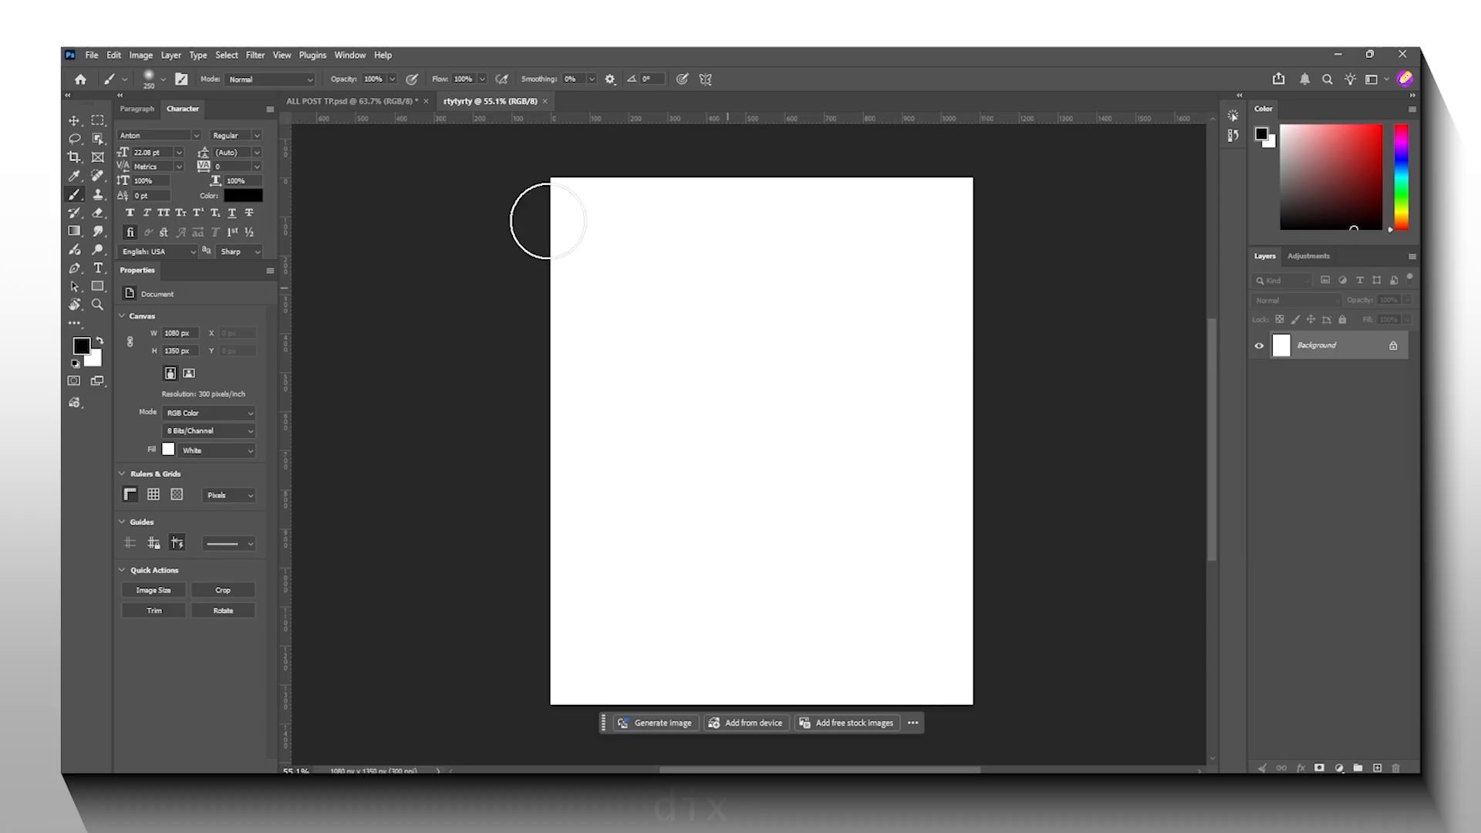
left_click(360, 102)
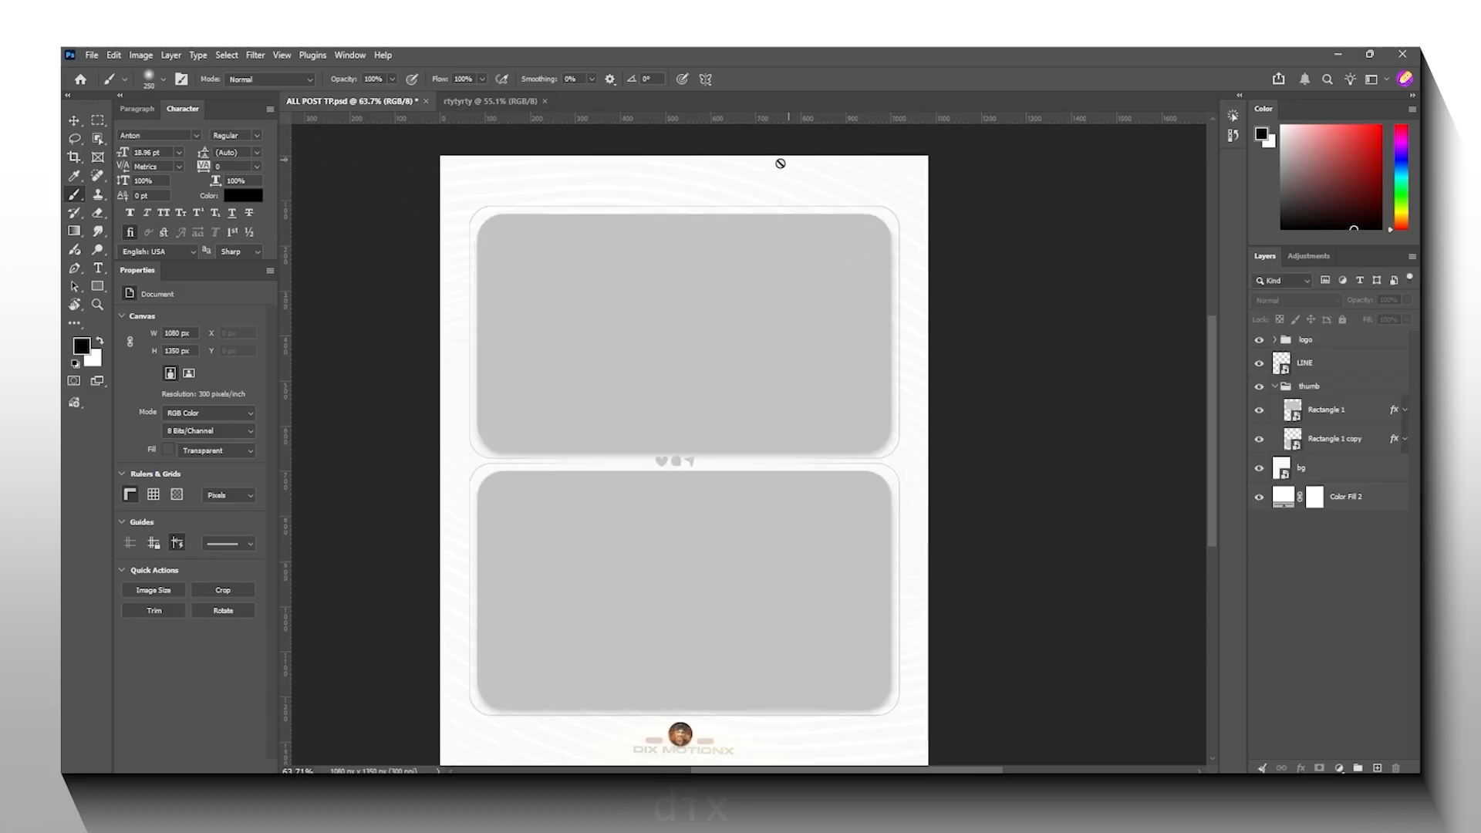
left_click(529, 102)
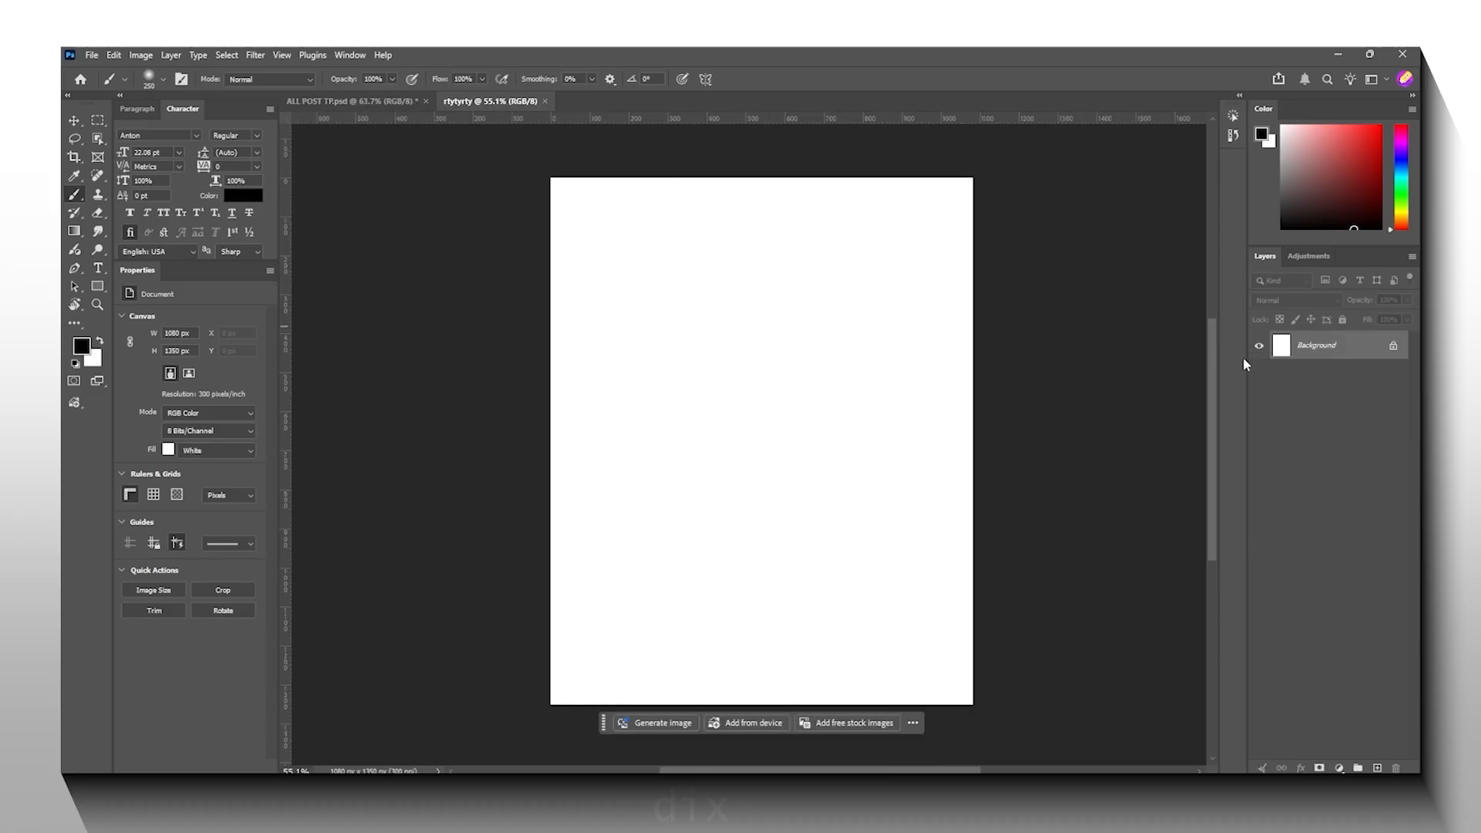
Step: Copy the bg layer from ALL POST TP.psd into the rtytyrty document and position it to cover the whole canvas
left_click(392, 100)
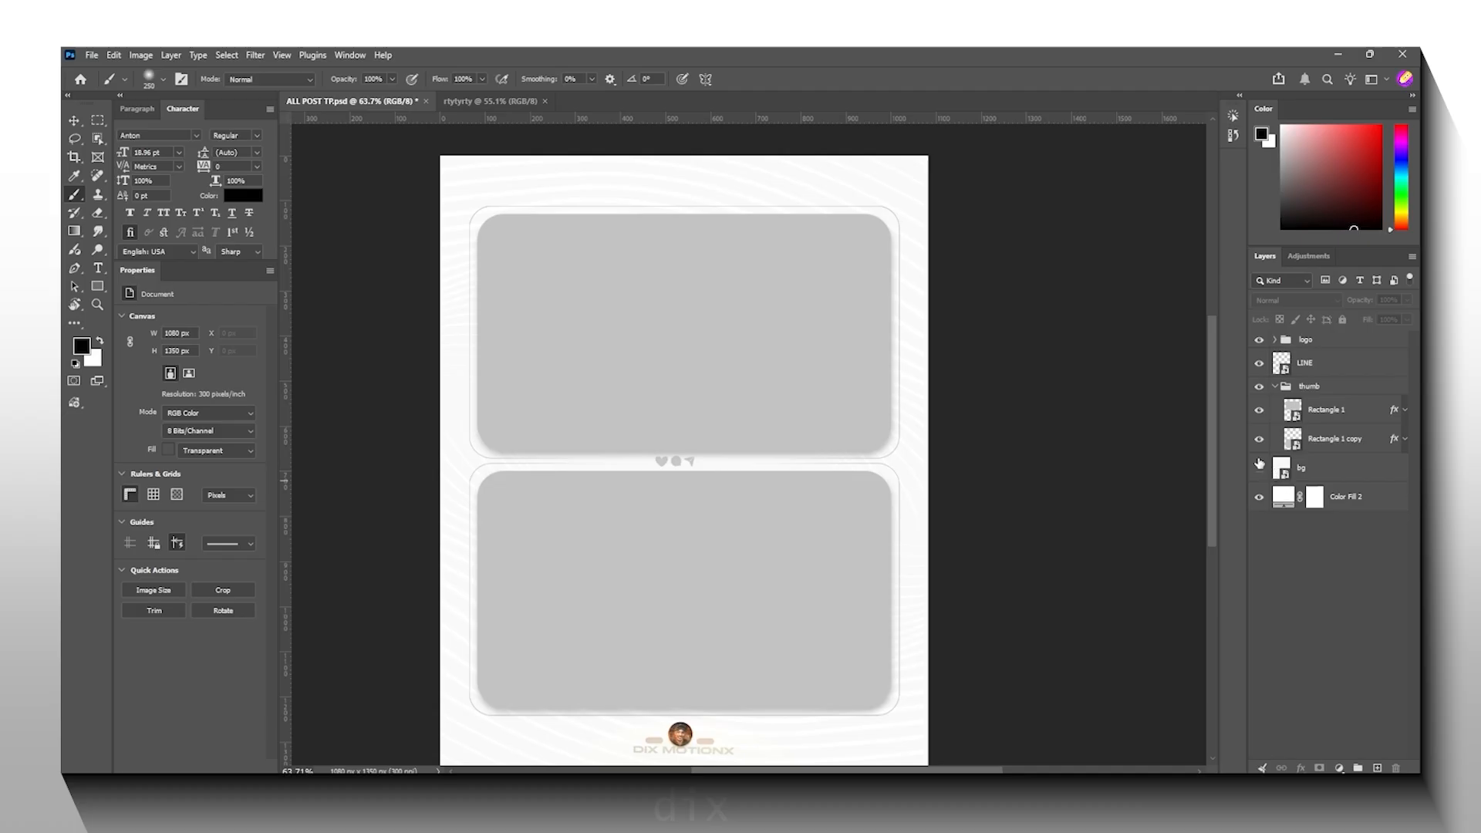
left_click_drag(1270, 472, 651, 409)
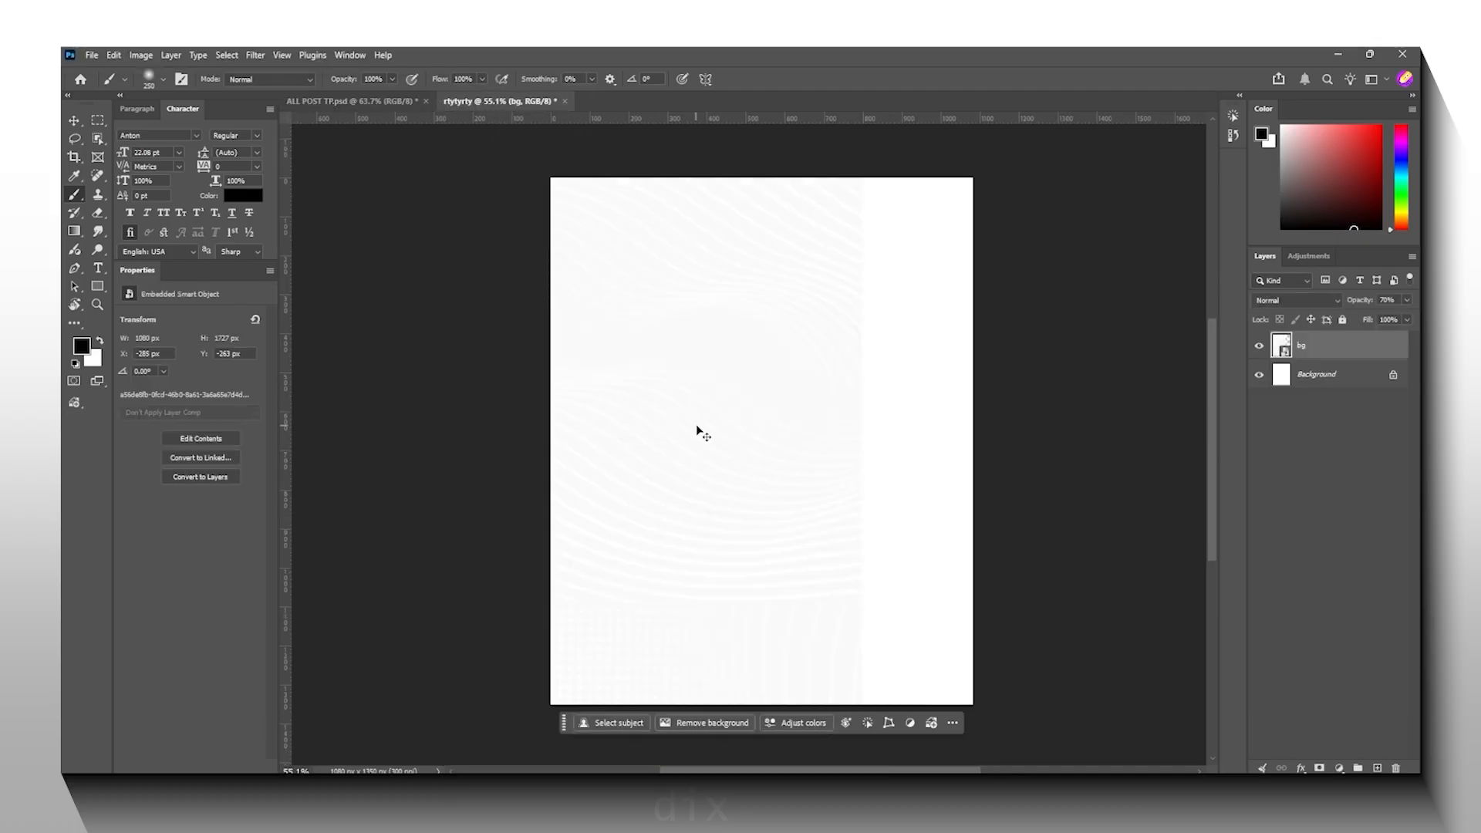
key("ctrl+t")
left_click_drag(764, 457, 876, 479)
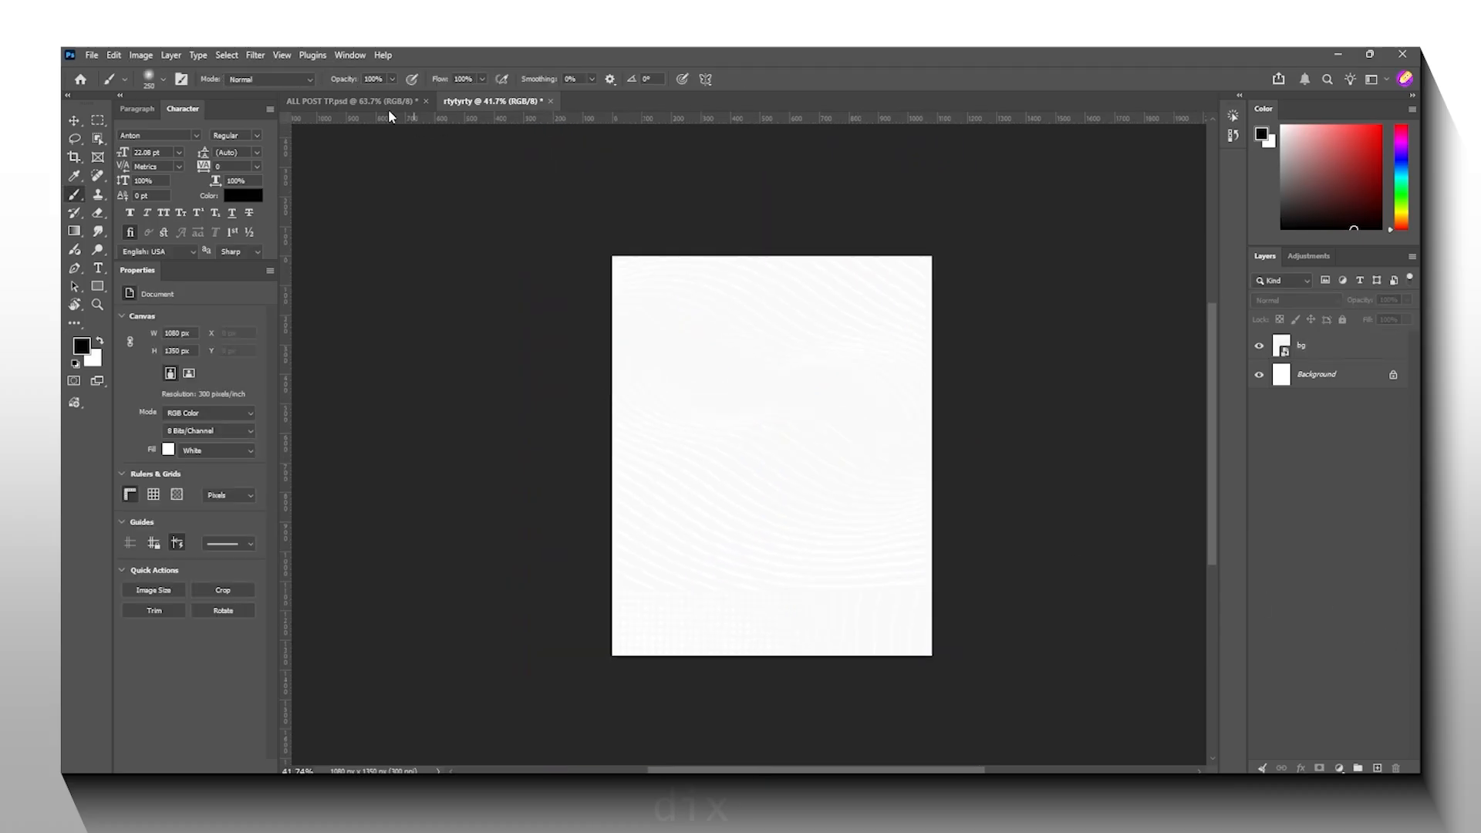
Step: Draw a rectangle shape about 878 x 506 px in the upper half of the rtytyrty canvas
left_click(355, 101)
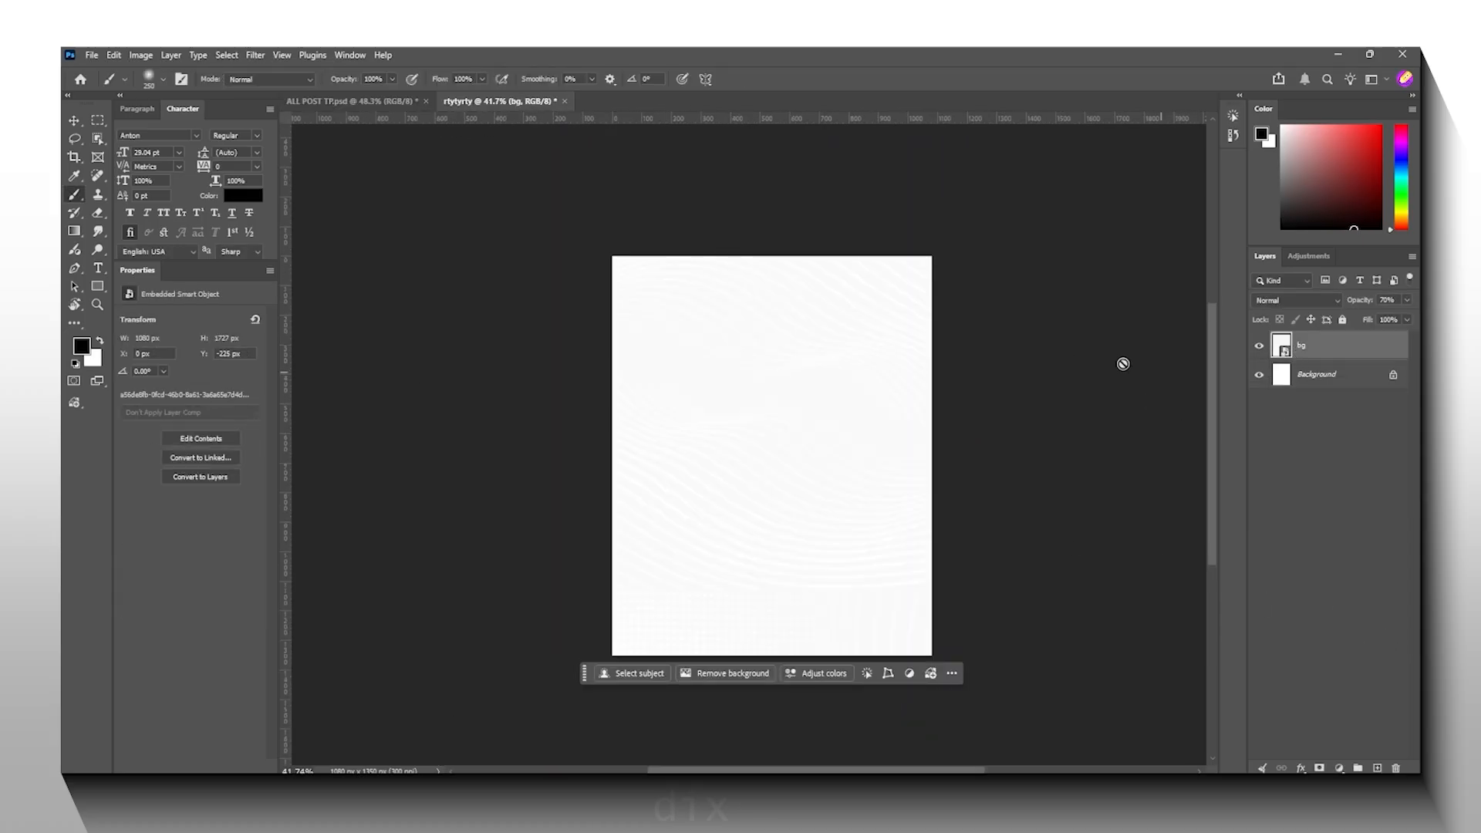
right_click(97, 286)
left_click(125, 288)
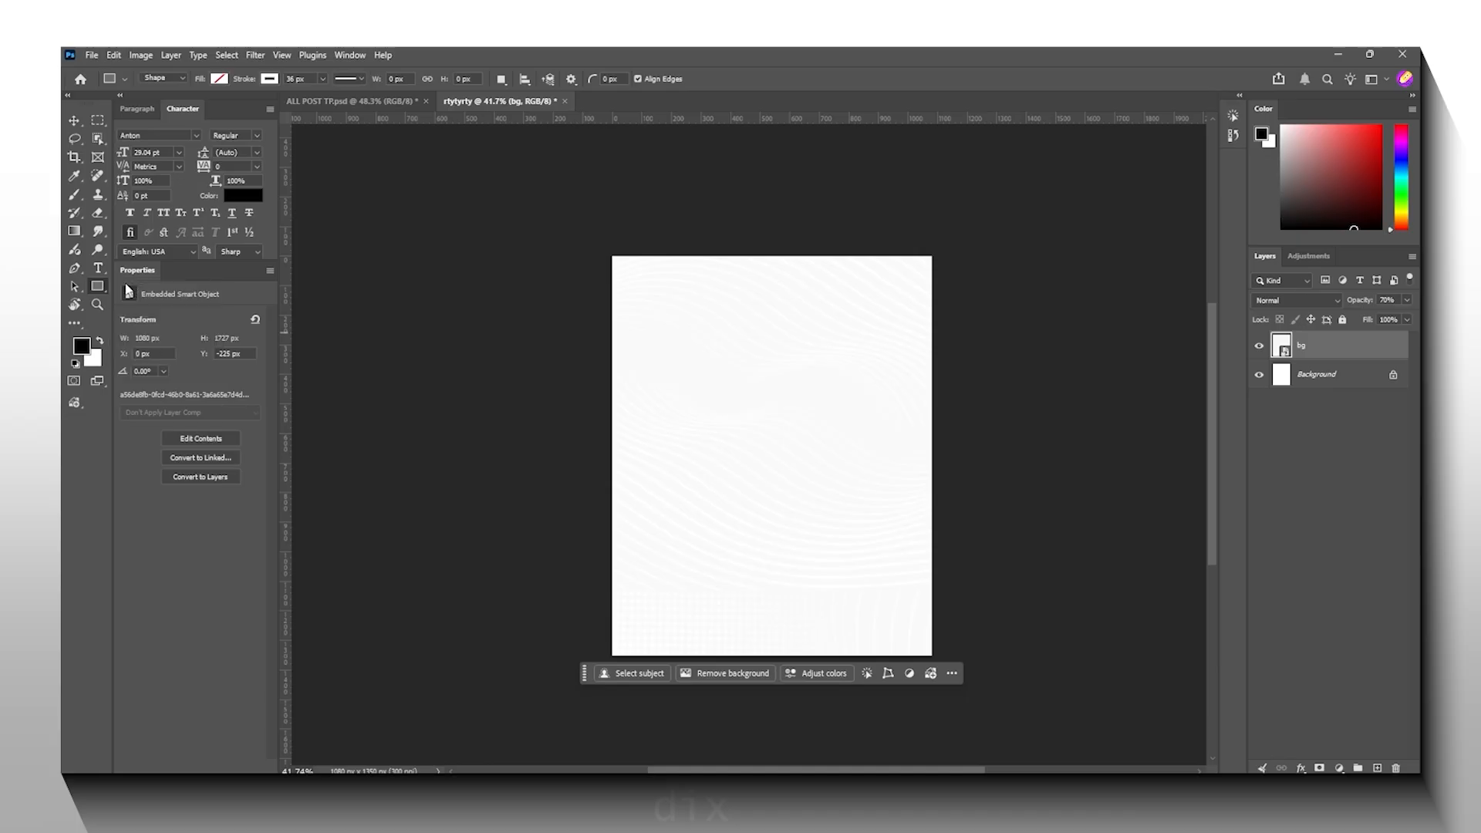
left_click_drag(652, 307, 902, 453)
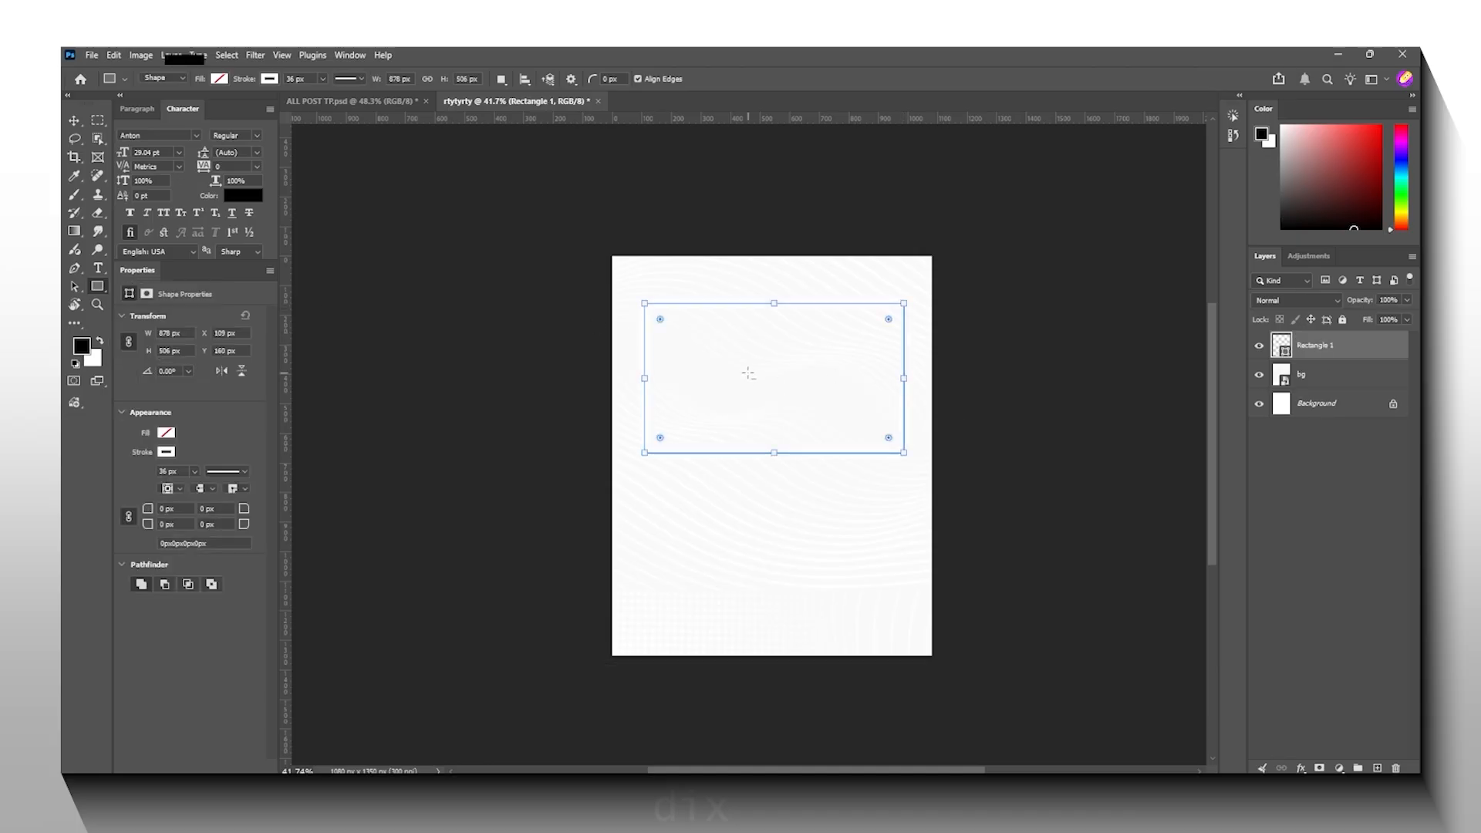
scroll(811, 407, "up", 3)
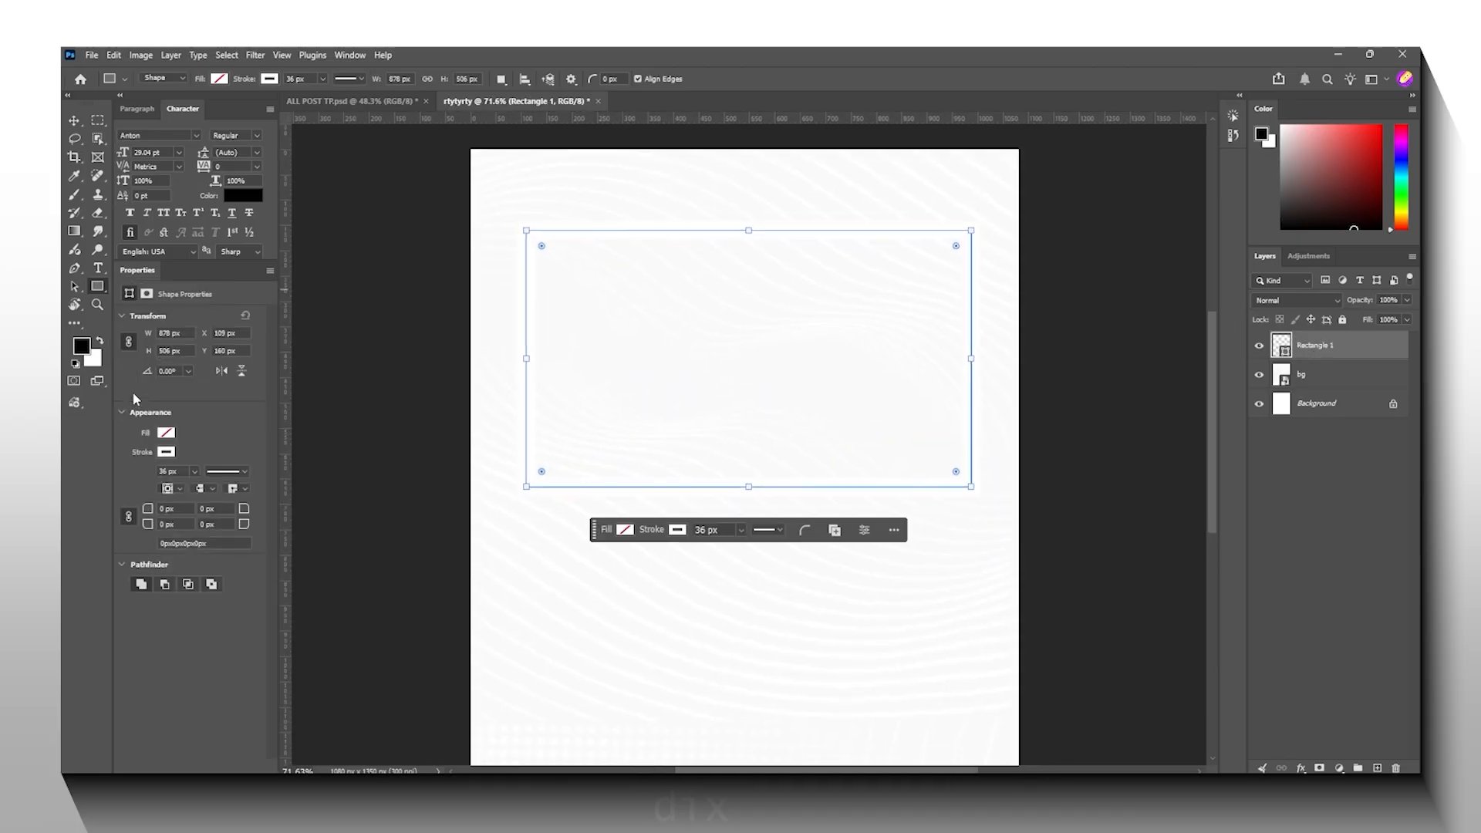
Step: Fill the rectangle with solid black and remove its stroke
left_click(167, 434)
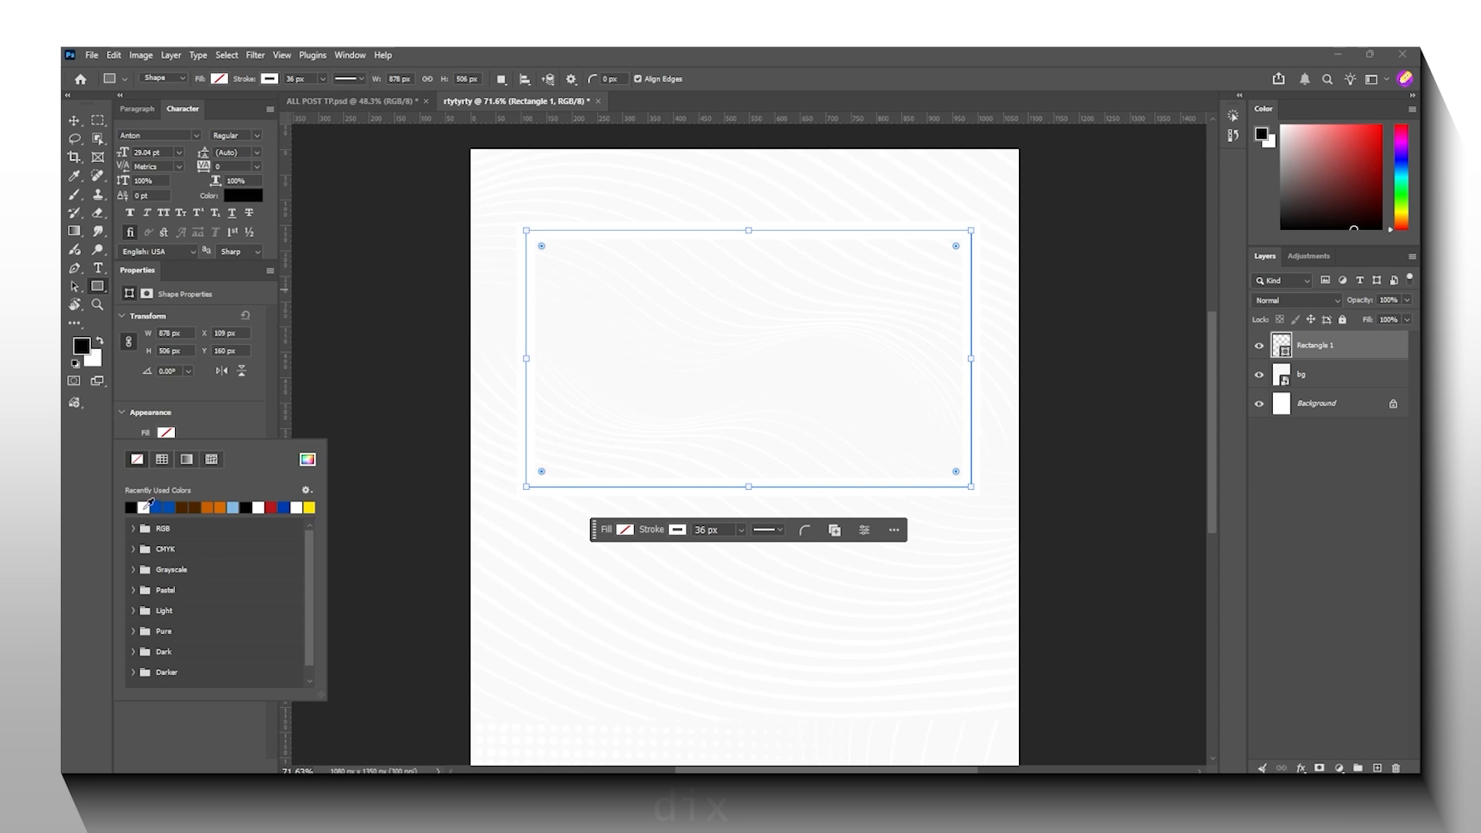
left_click(136, 507)
left_click(230, 421)
left_click(167, 453)
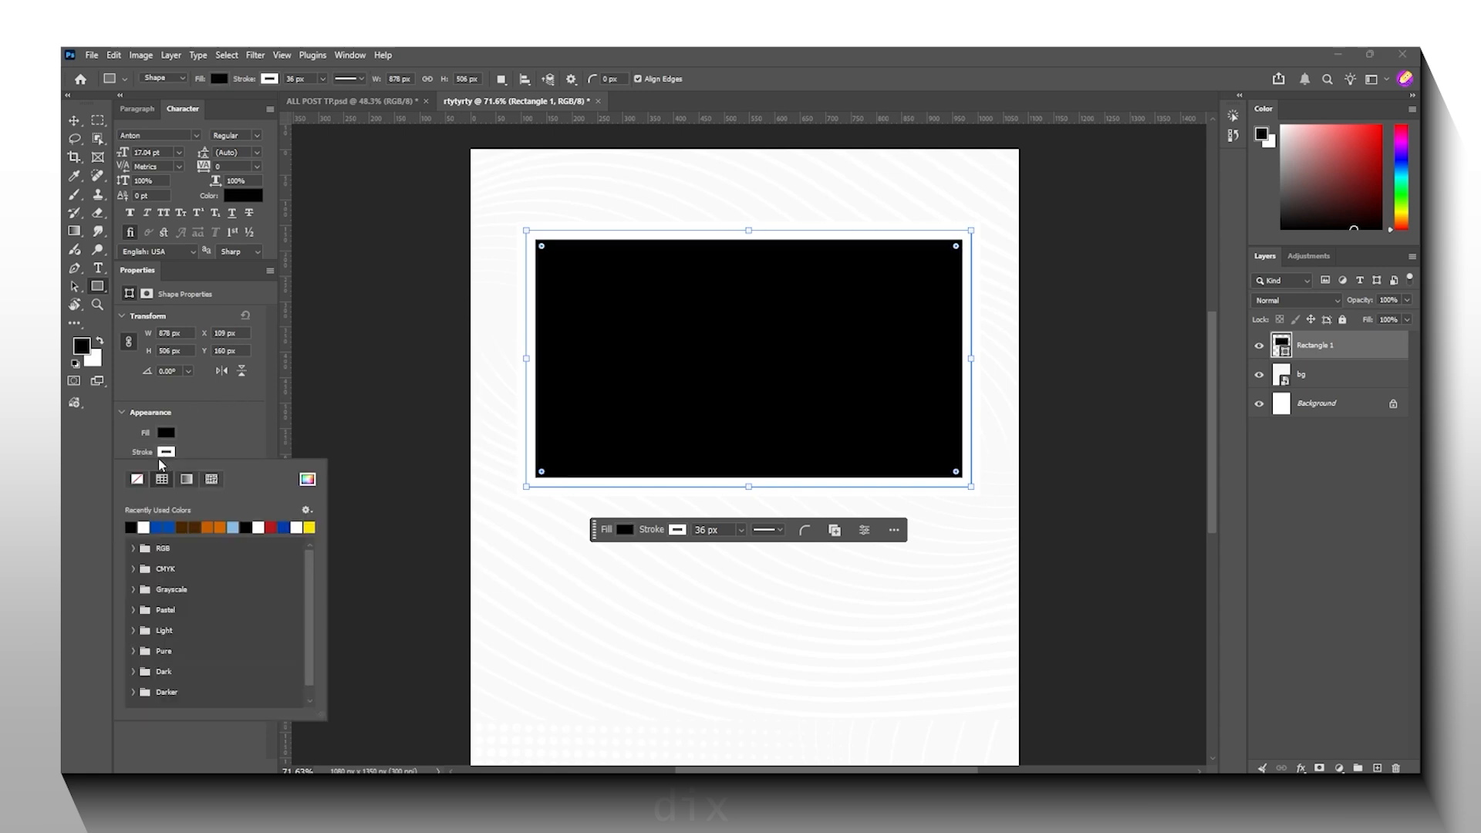
left_click(199, 432)
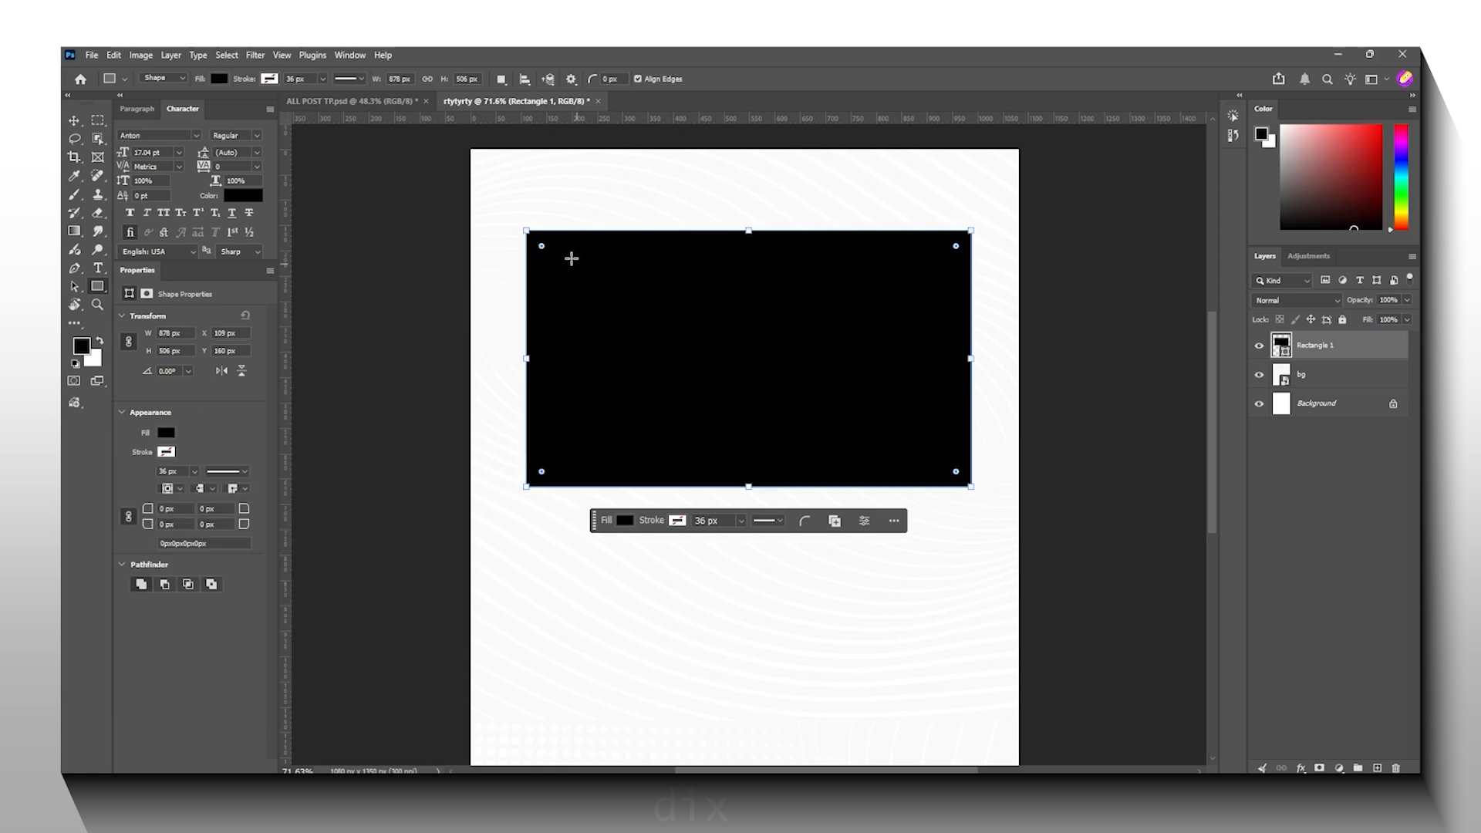
Step: Round all four corners of the black rectangle to about 69 px
left_click_drag(542, 247, 564, 259)
scroll(564, 259, "down", 1)
left_click_drag(626, 296, 635, 286)
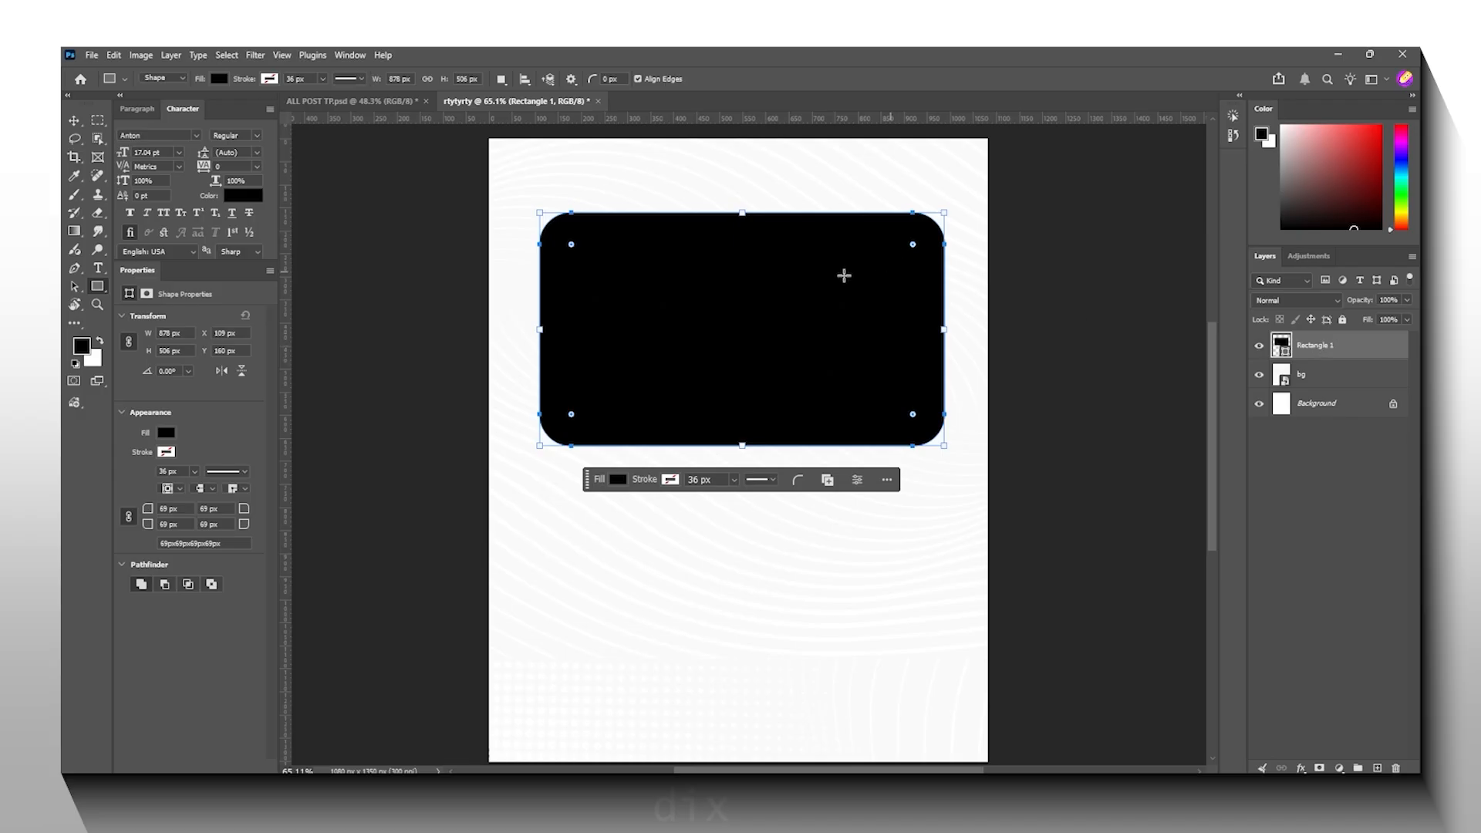
Step: Duplicate the black rounded rectangle and move the copy directly below the original, leaving a narrow gap between them
scroll(648, 685, "down", 2)
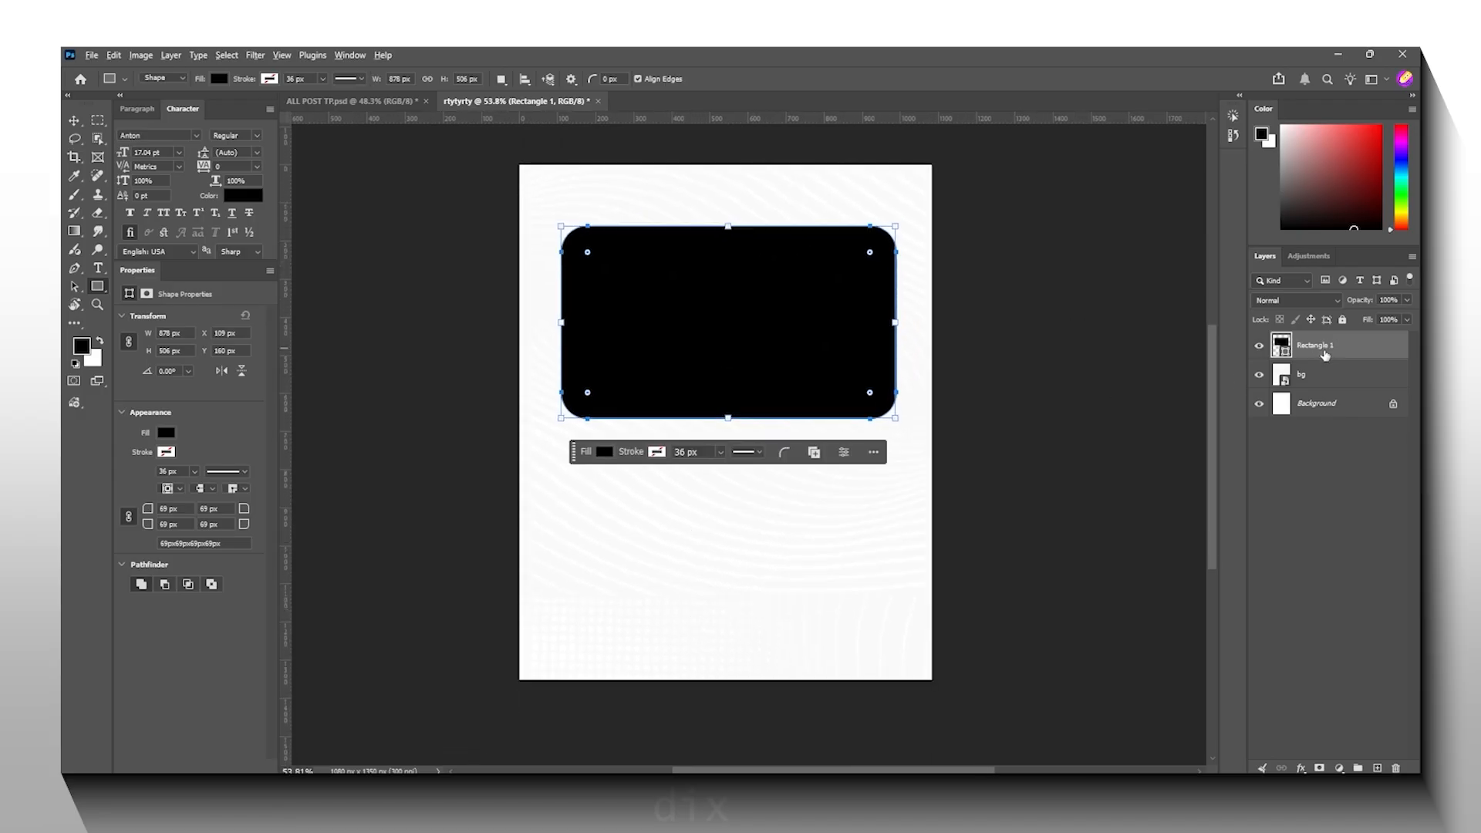
left_click_drag(1315, 351, 1313, 367)
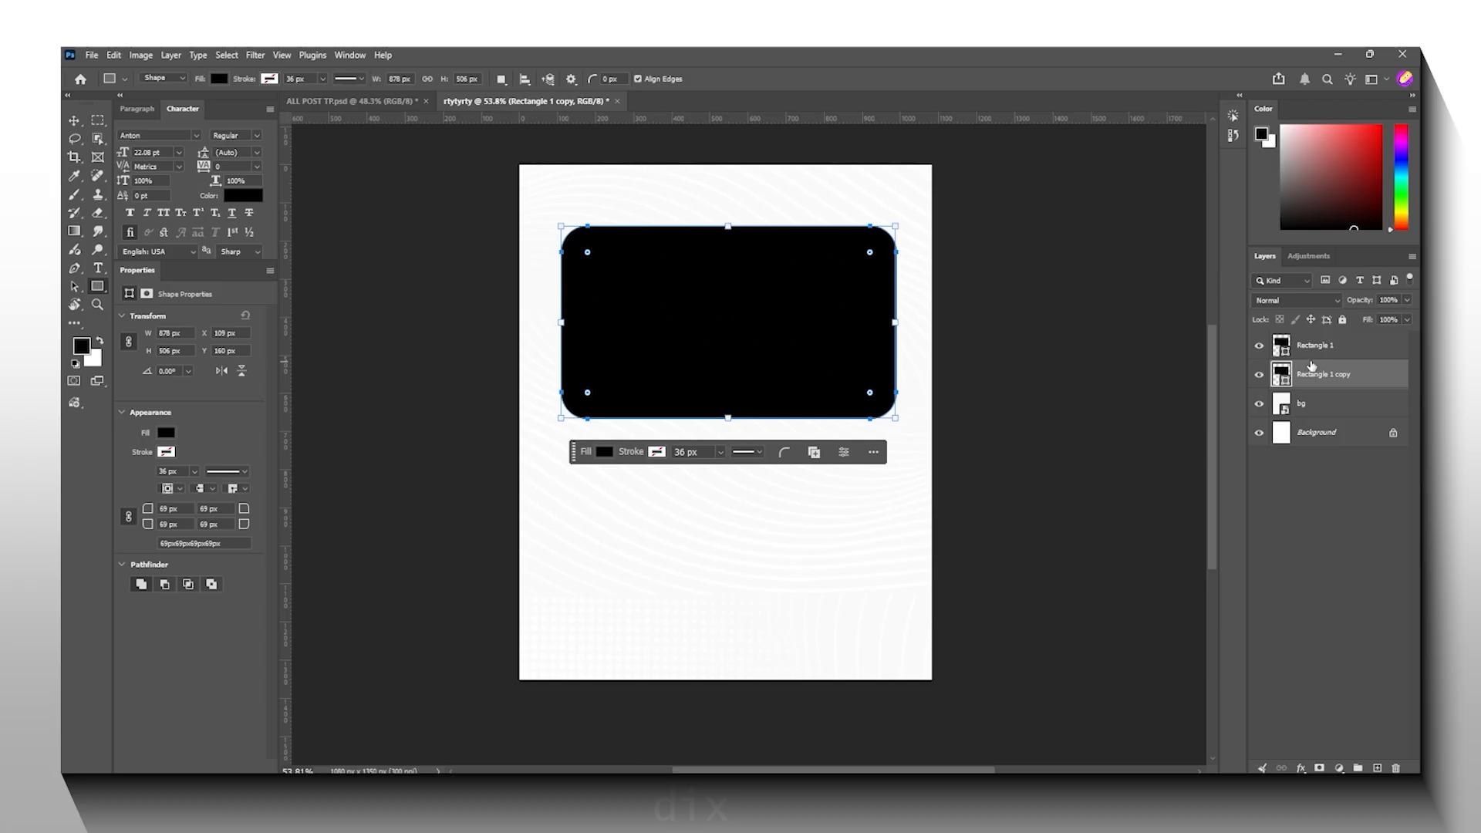
key("ctrl+t")
left_click_drag(727, 347, 723, 549)
scroll(720, 544, "down", 2)
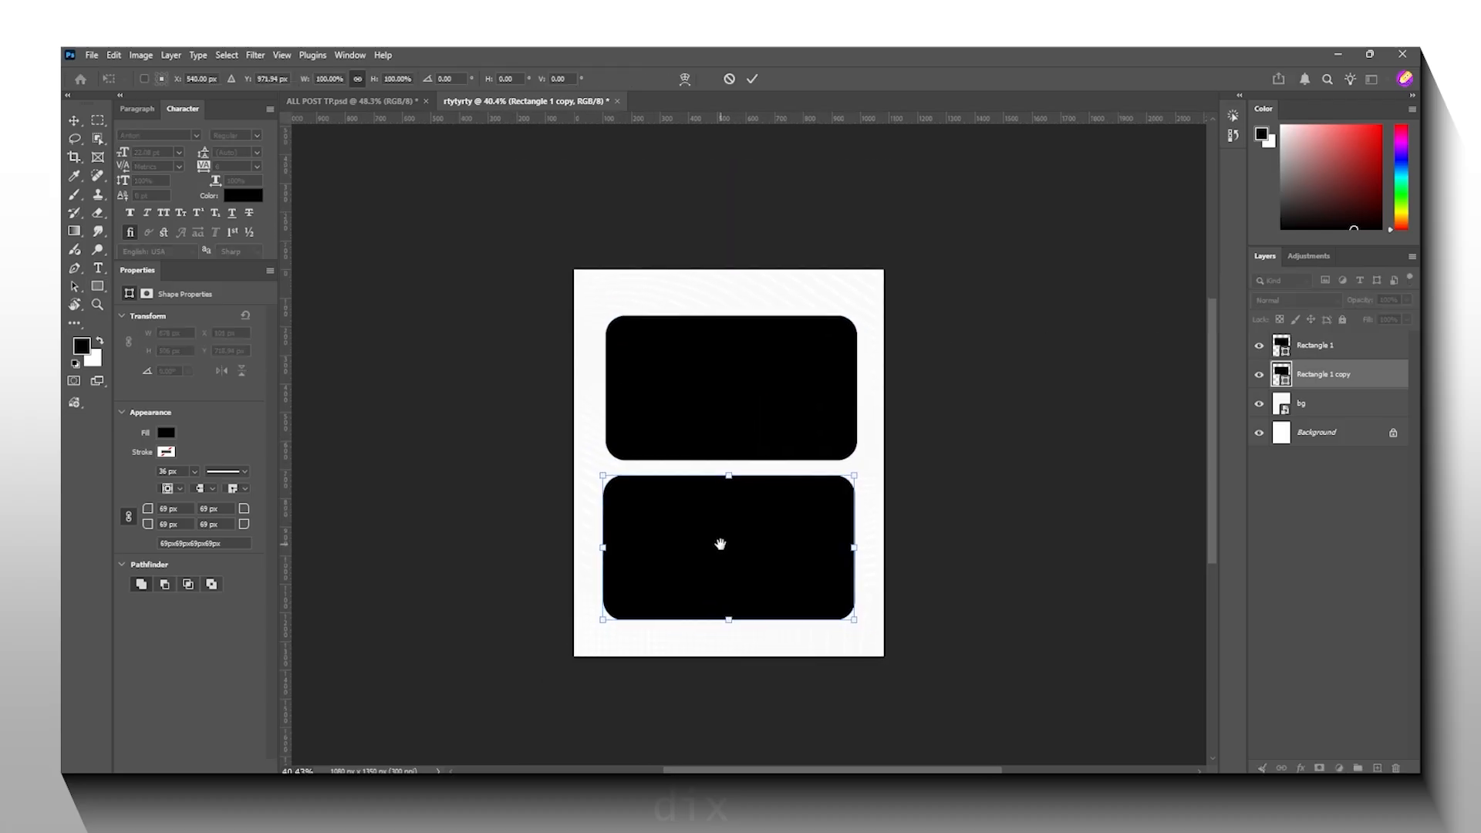
scroll(720, 544, "up", 3)
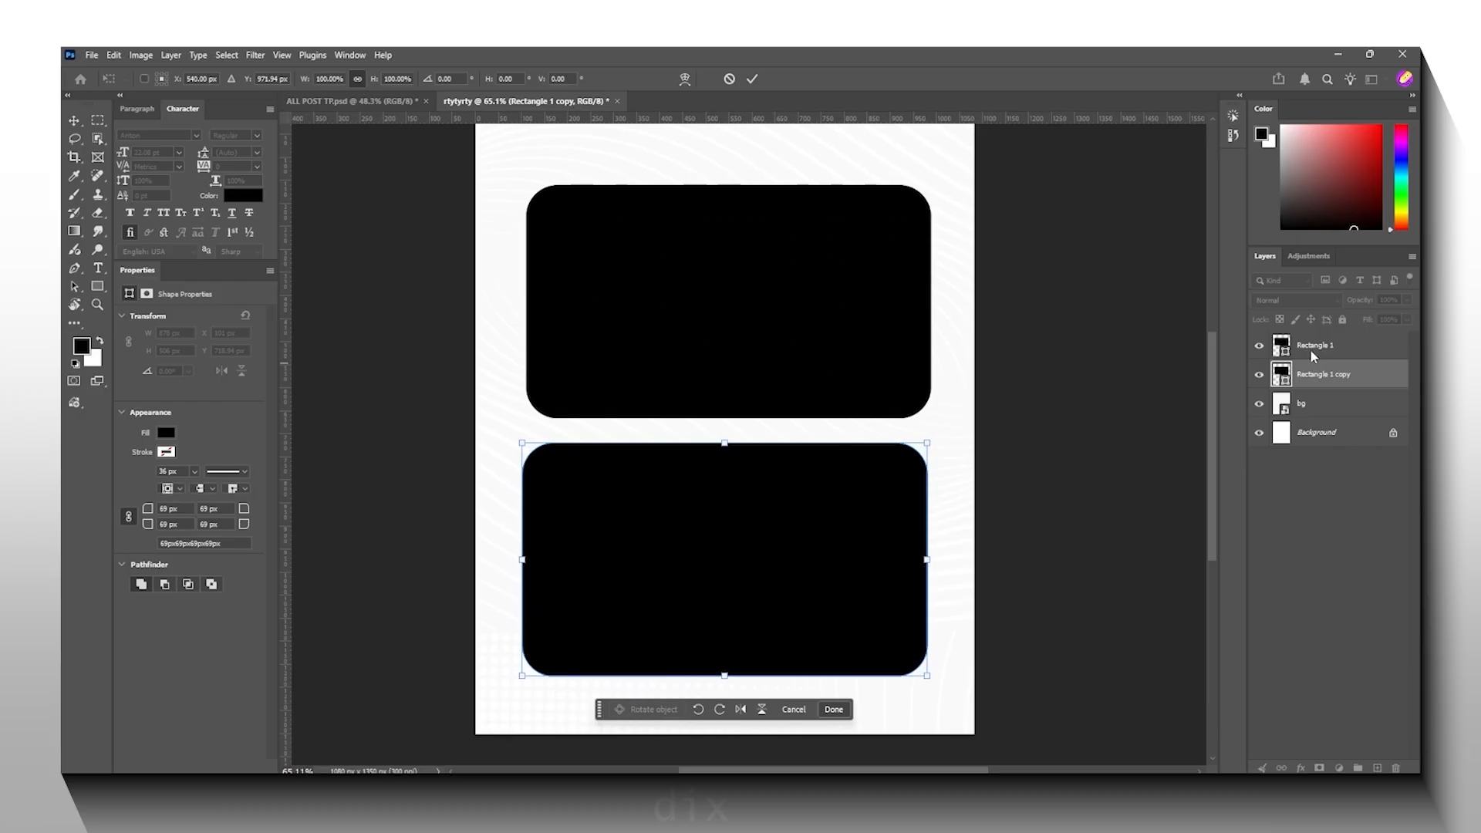
Step: Set the alignment reference for the two rectangles to the canvas
left_click(1310, 349)
left_click(1308, 377, "shift")
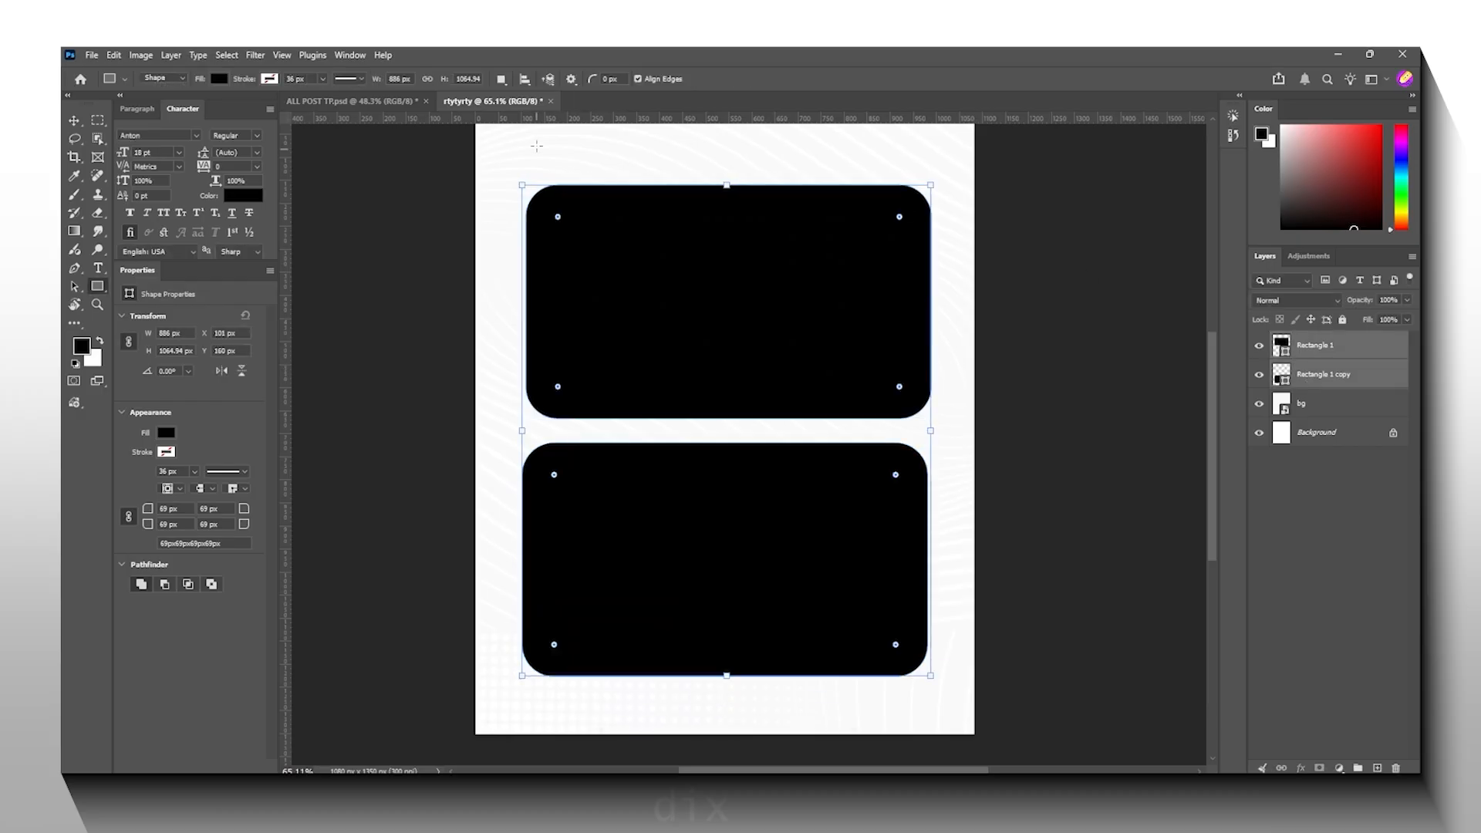
left_click(524, 79)
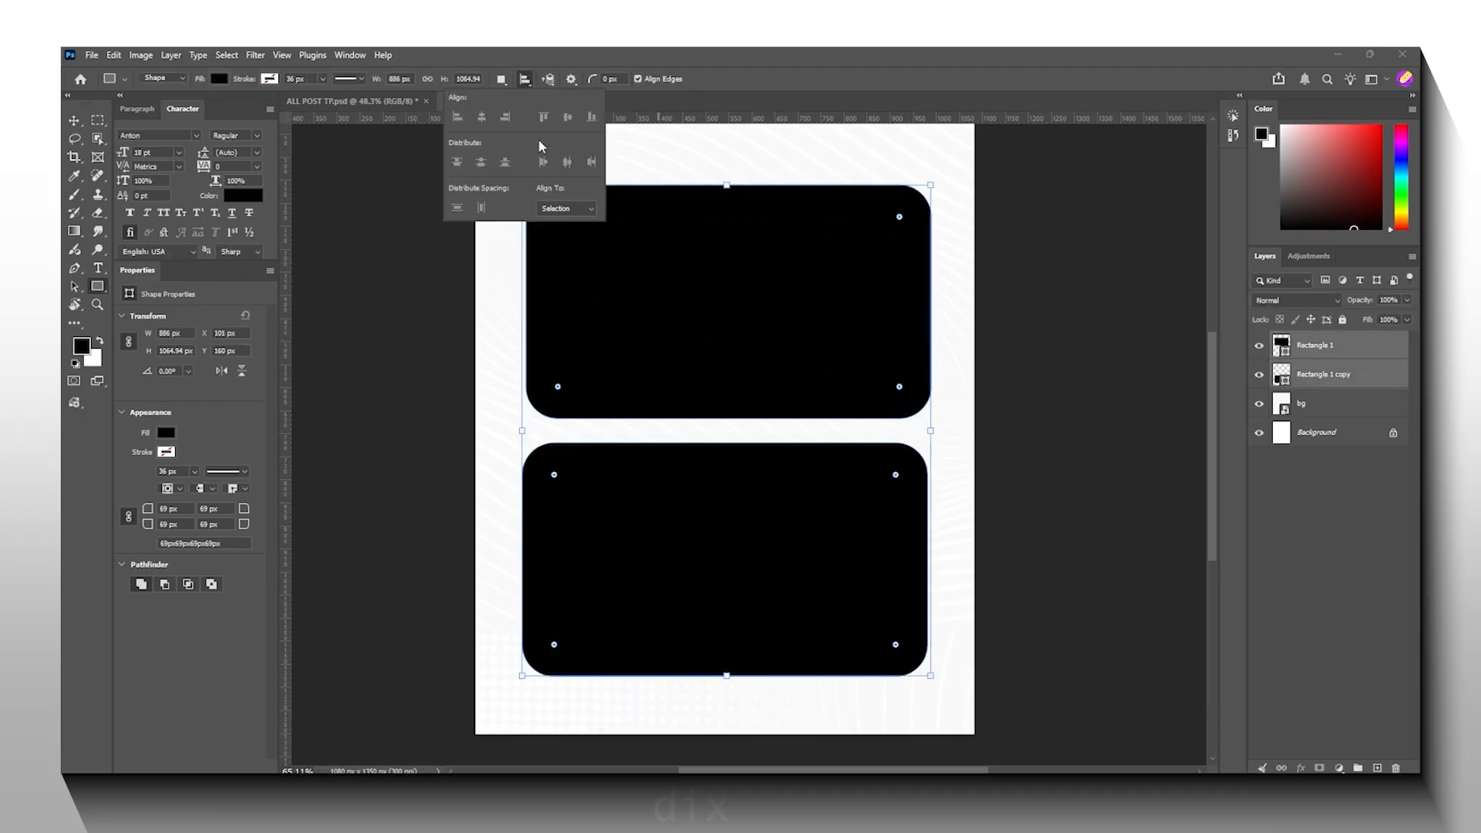
left_click(527, 81)
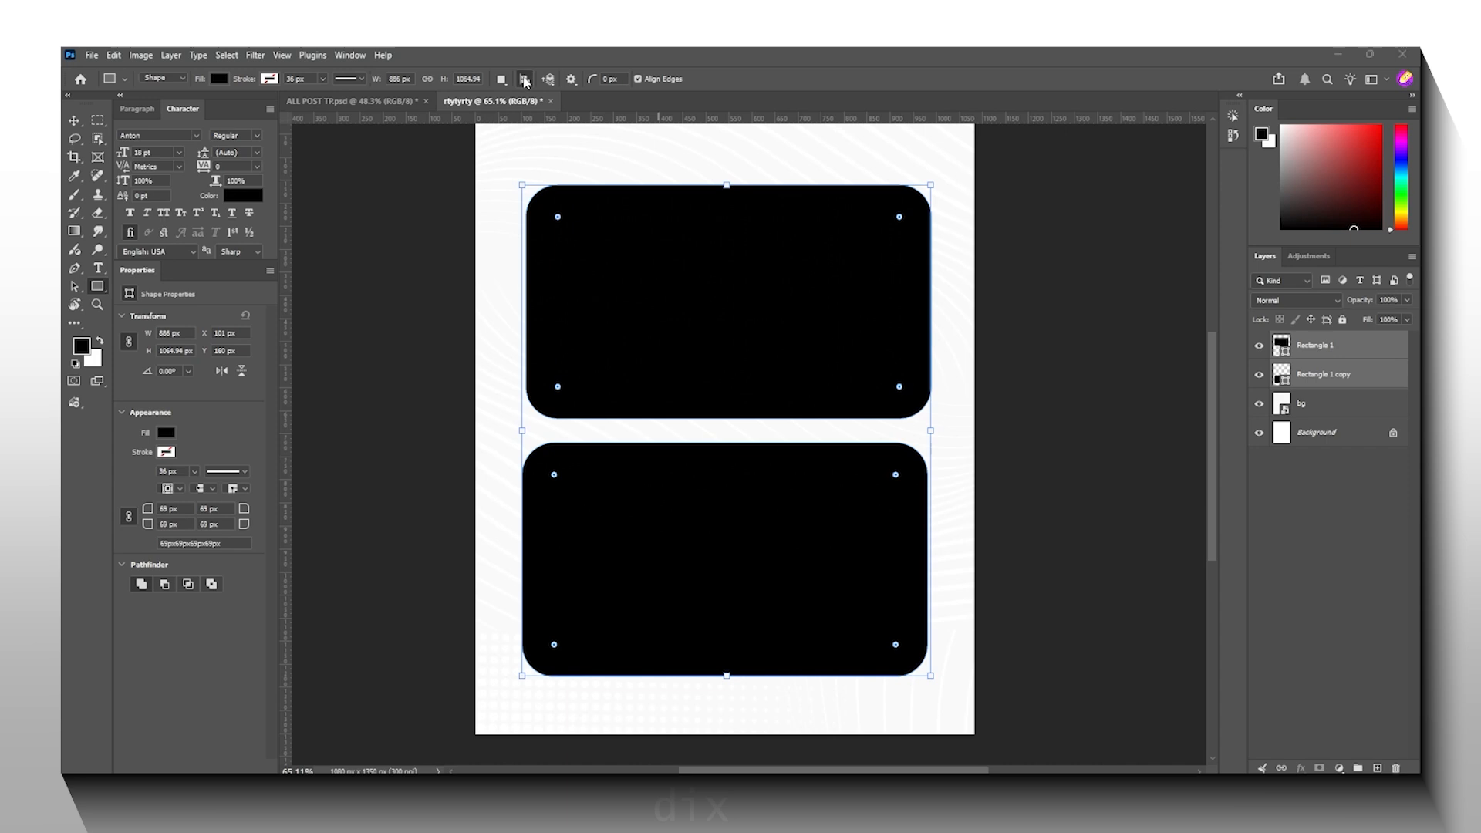
left_click(526, 80)
left_click(567, 208)
left_click(562, 219)
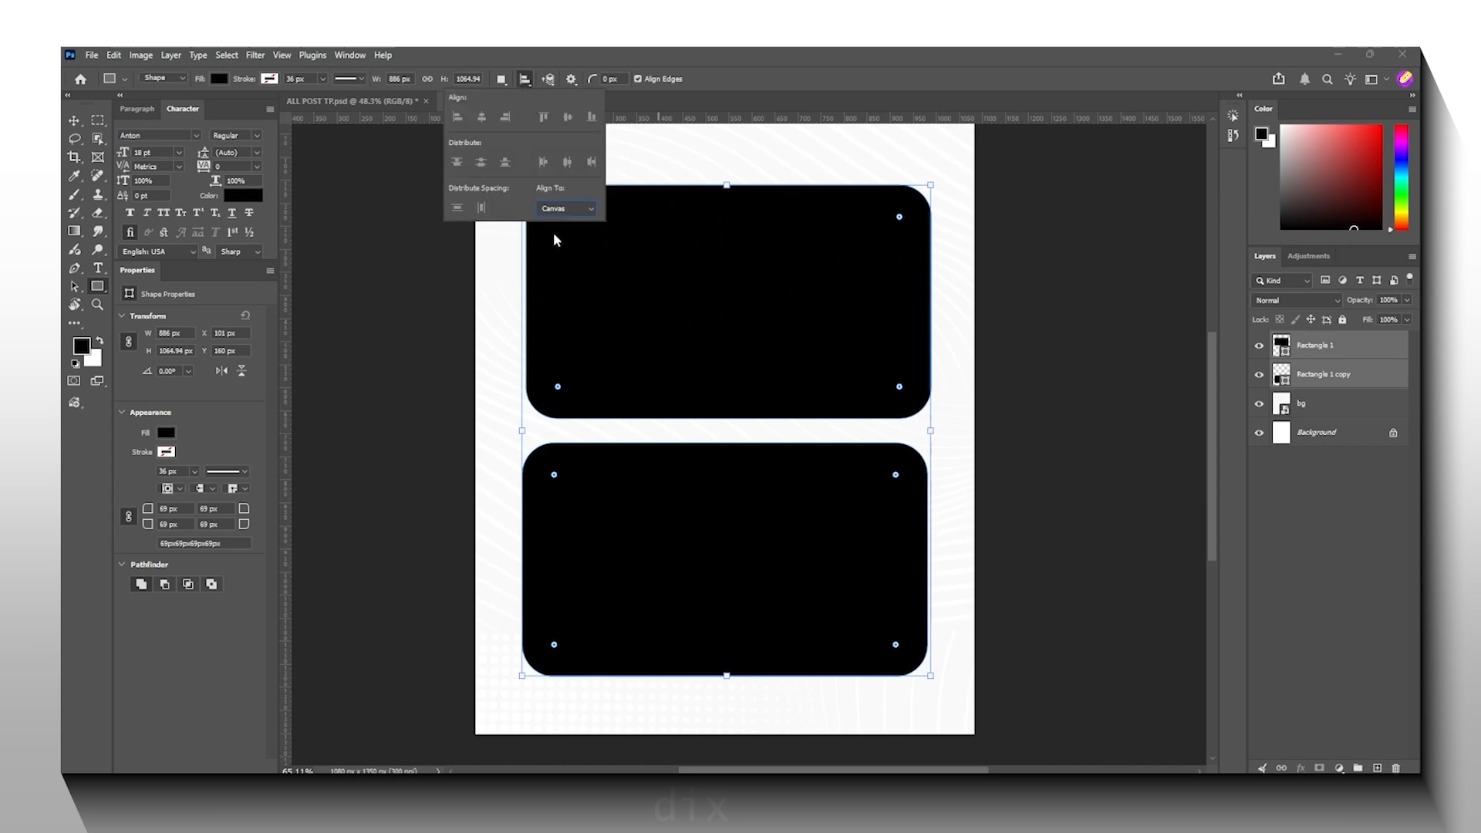
left_click(1314, 353)
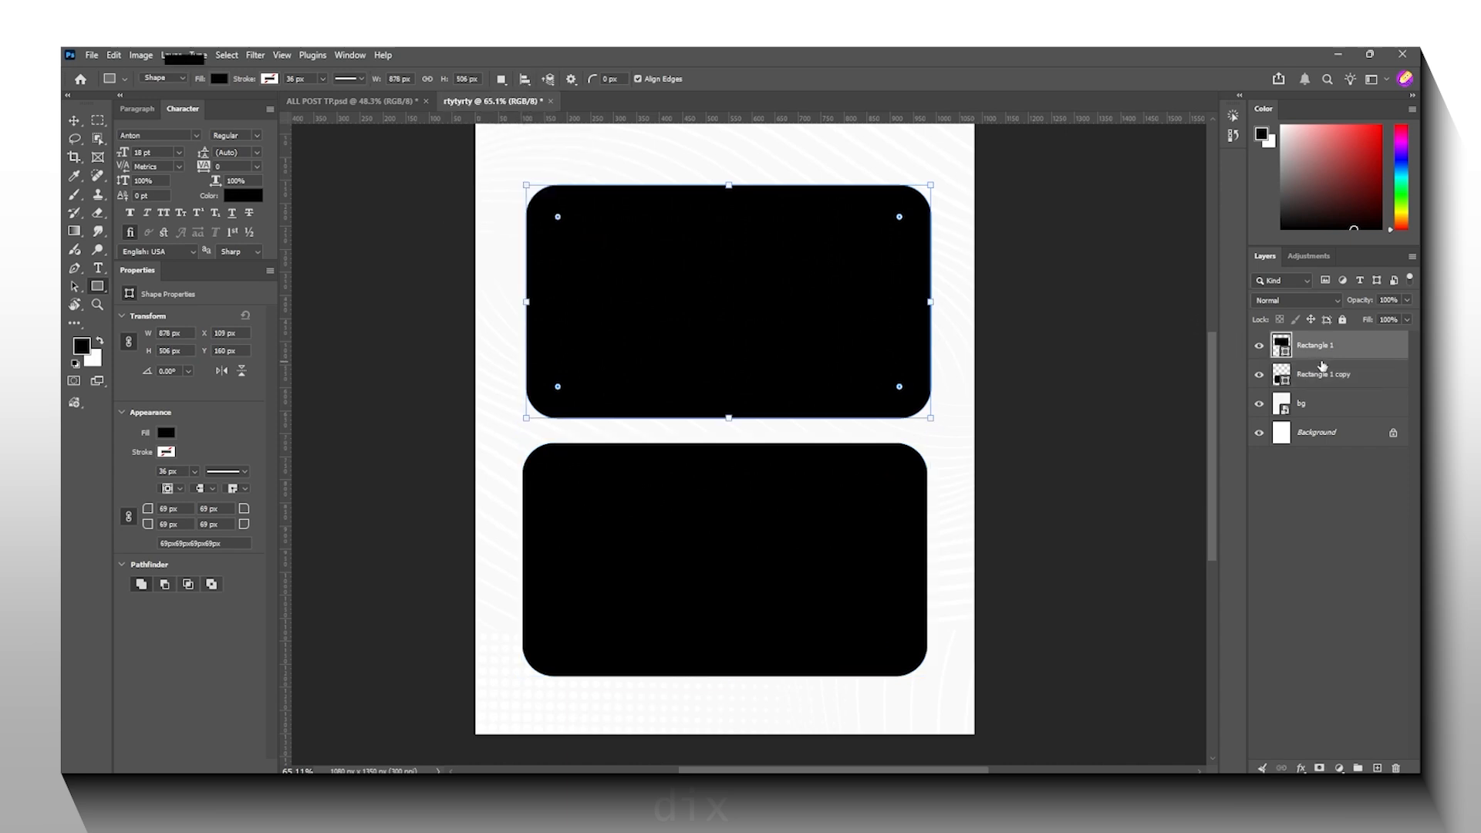
left_click(525, 79)
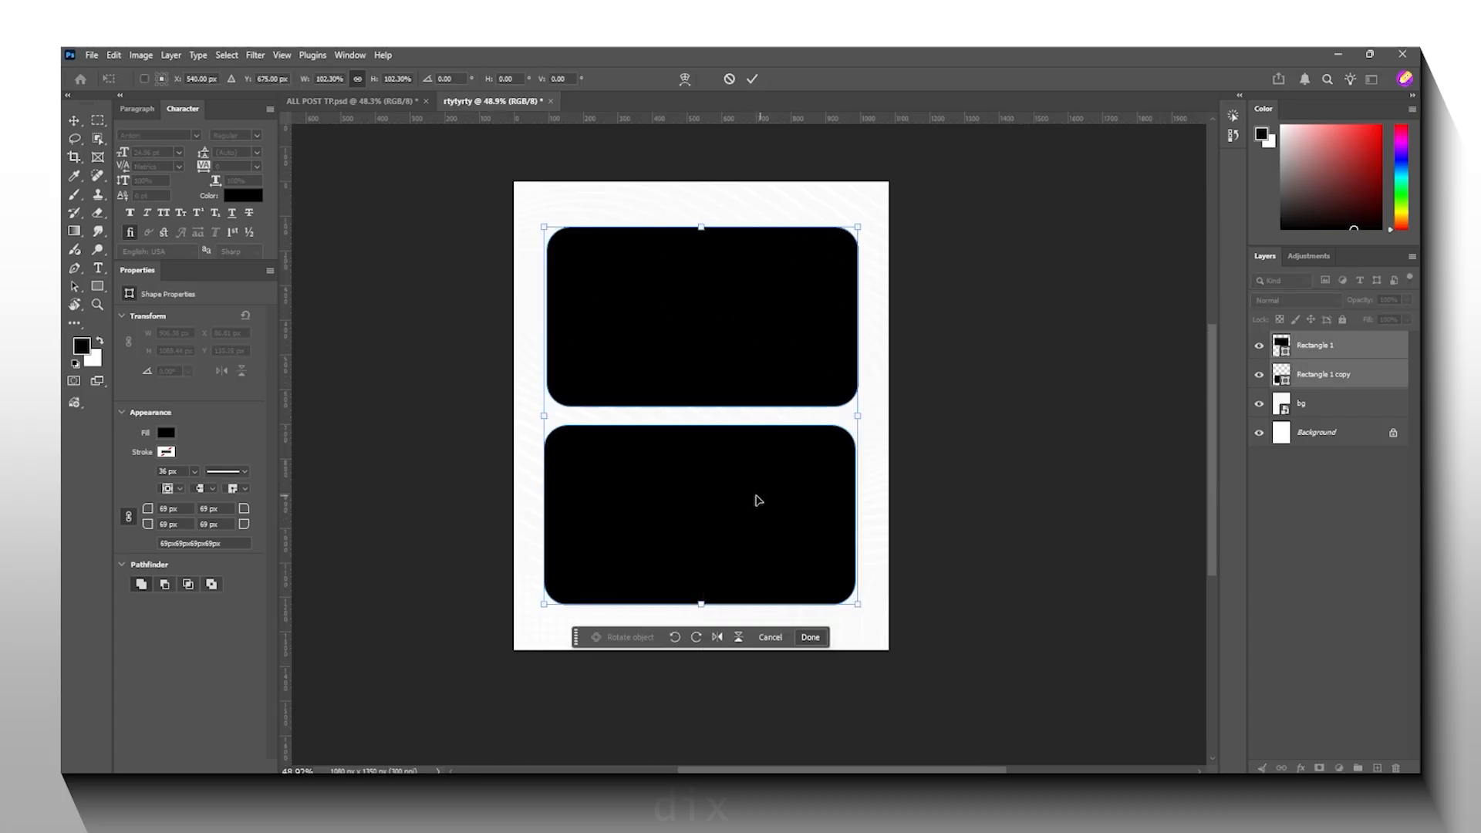
Step: Scale both rectangles together to about 102.30%, keeping the pair centred on the canvas
scroll(725, 500, "up", 2)
left_click_drag(724, 494, 764, 502)
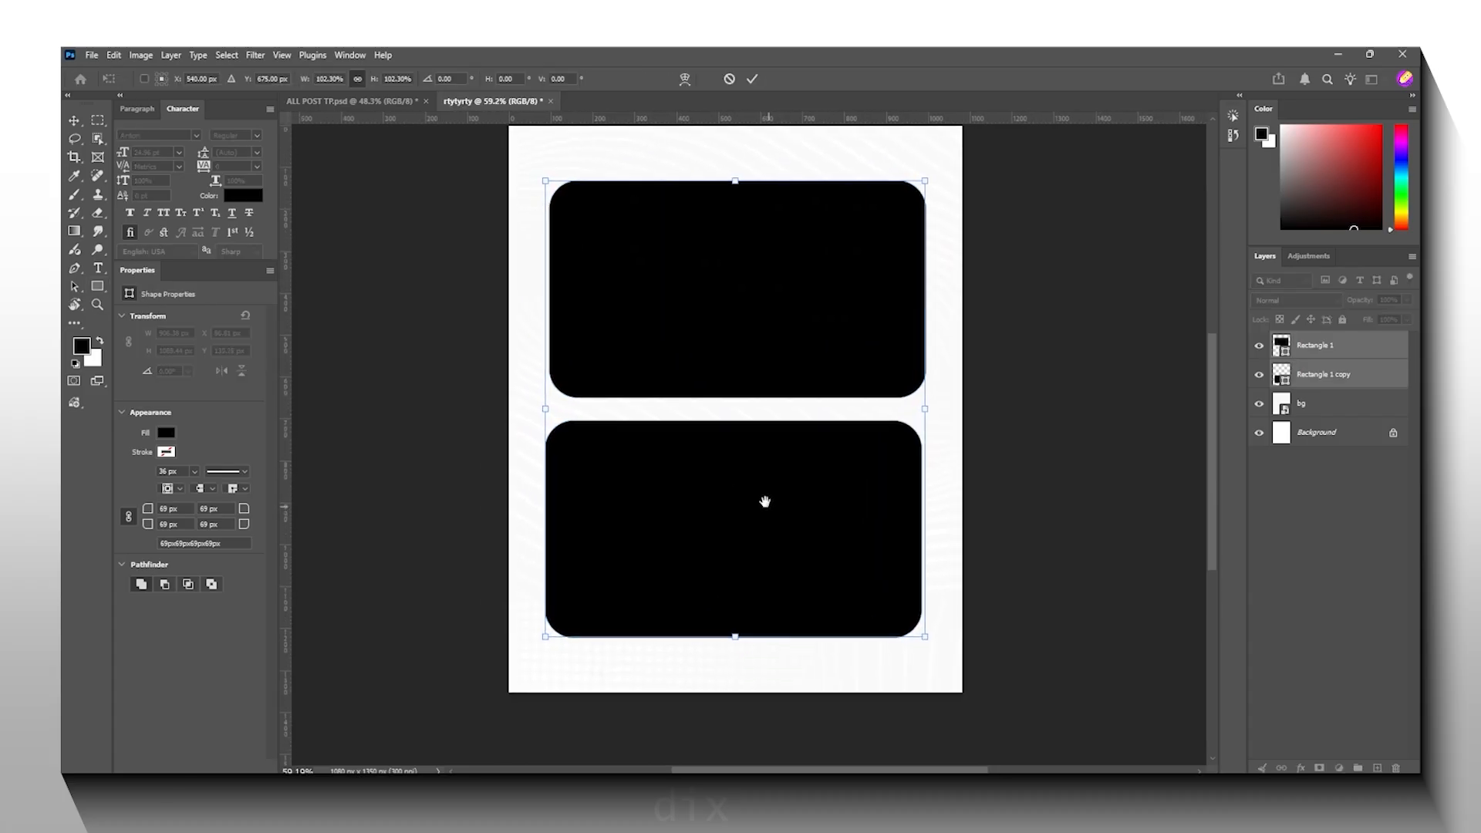
scroll(769, 491, "down", 3)
left_click(1285, 571)
Step: Change the fill of both rounded rectangles to light grey c7c7c7
left_click(1317, 347)
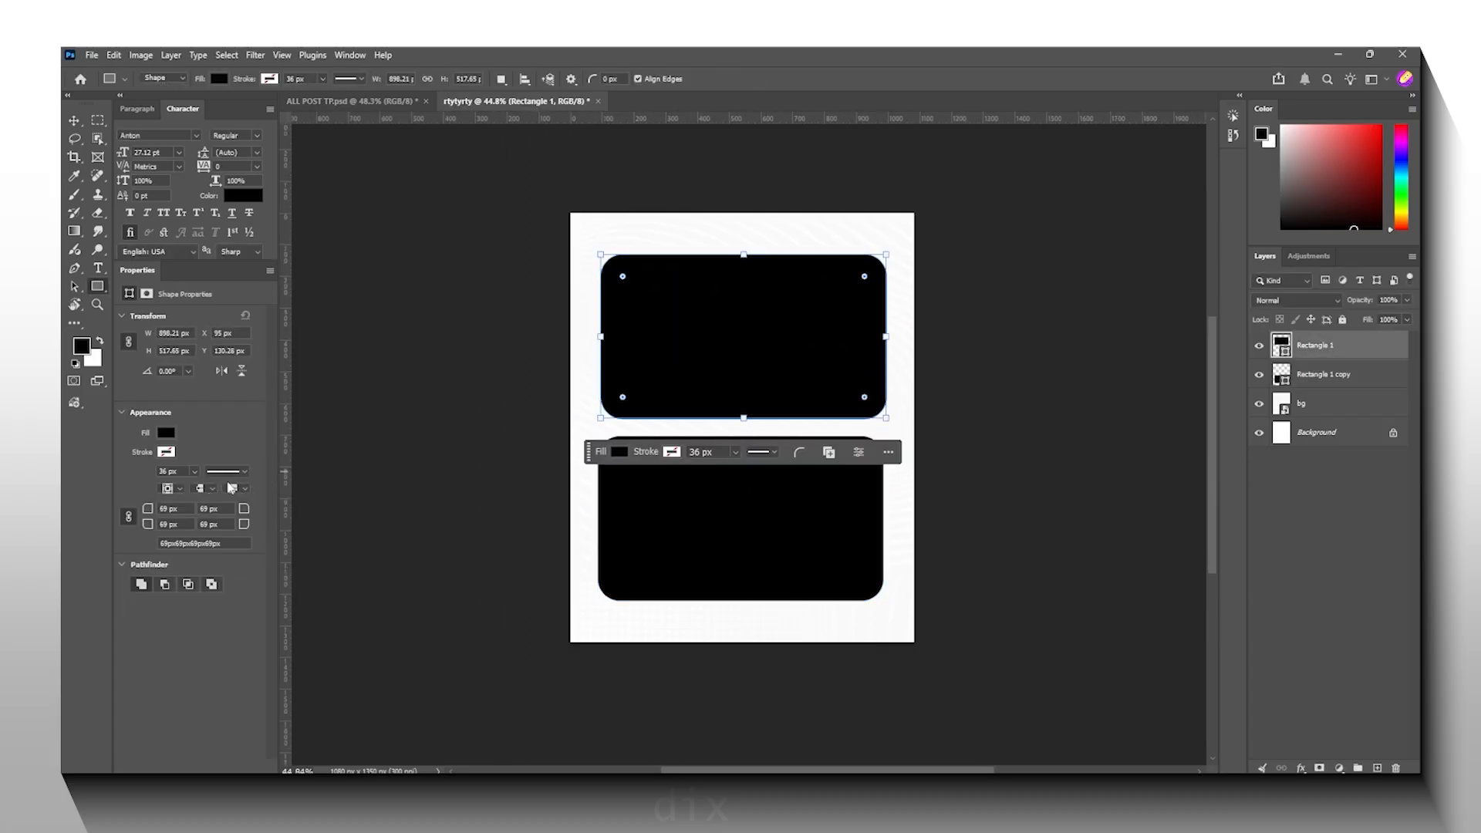
left_click(167, 434)
left_click(1331, 374)
left_click(1330, 374, "shift")
left_click(167, 434)
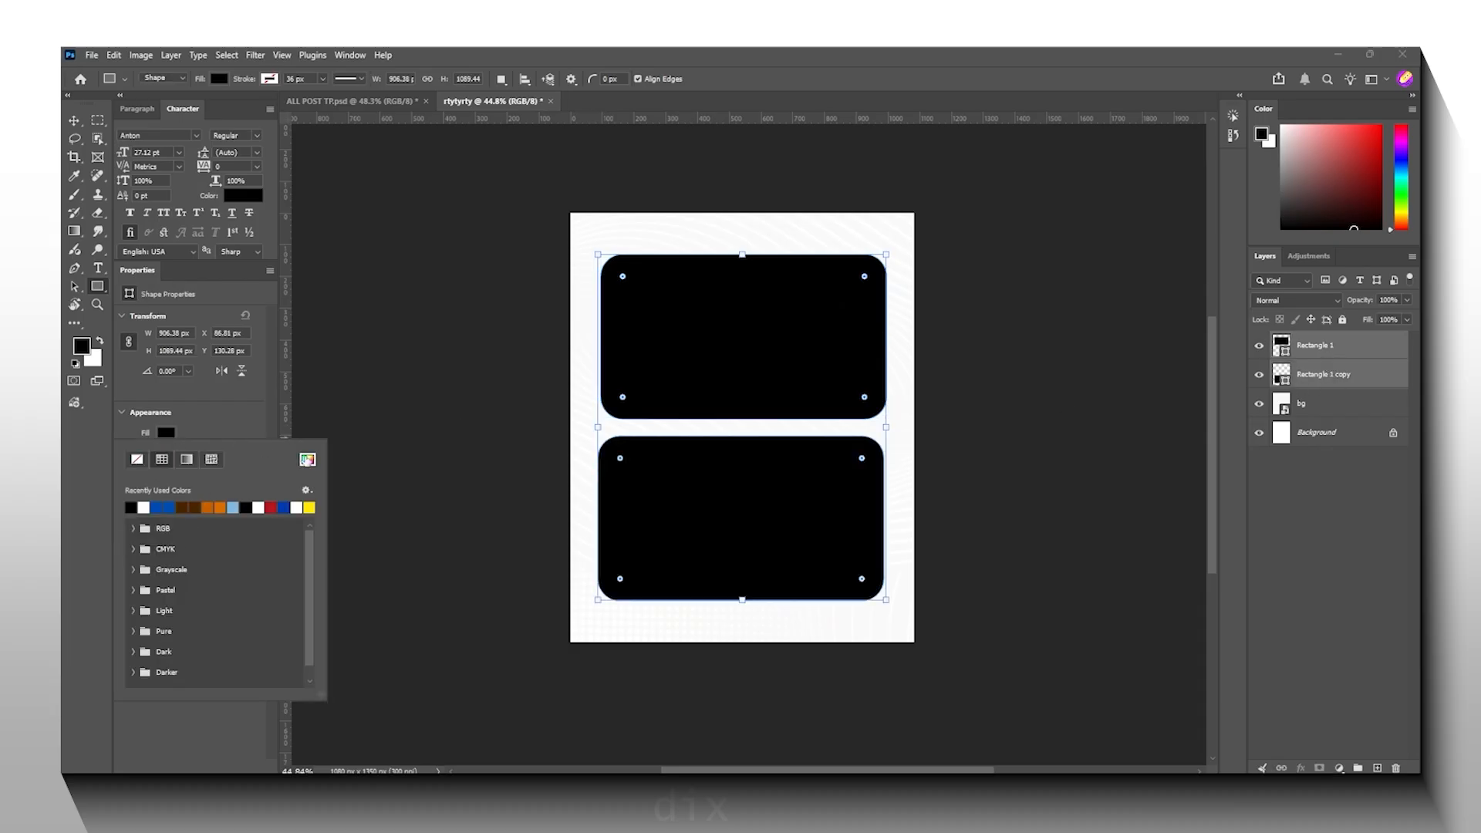
left_click(307, 460)
mouse_move(262, 556)
left_mouse_down()
mouse_move(309, 583)
mouse_move(232, 542)
mouse_move(214, 558)
left_mouse_up()
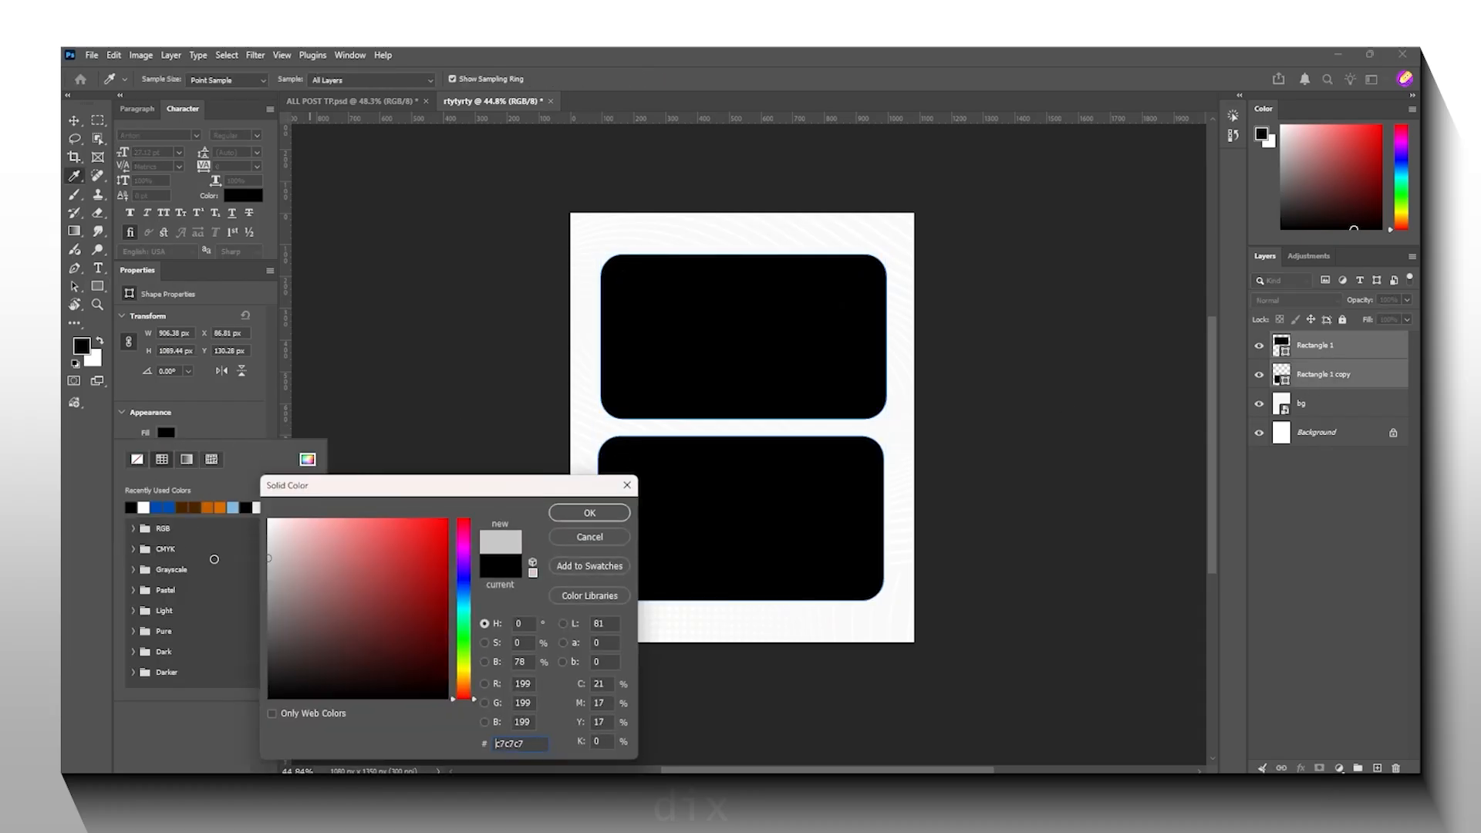
left_click(590, 513)
left_click(1363, 613)
Step: Examine the thin outlines and icons around the frames in ALL POST TP.psd for comparison
scroll(884, 528, "up", 1)
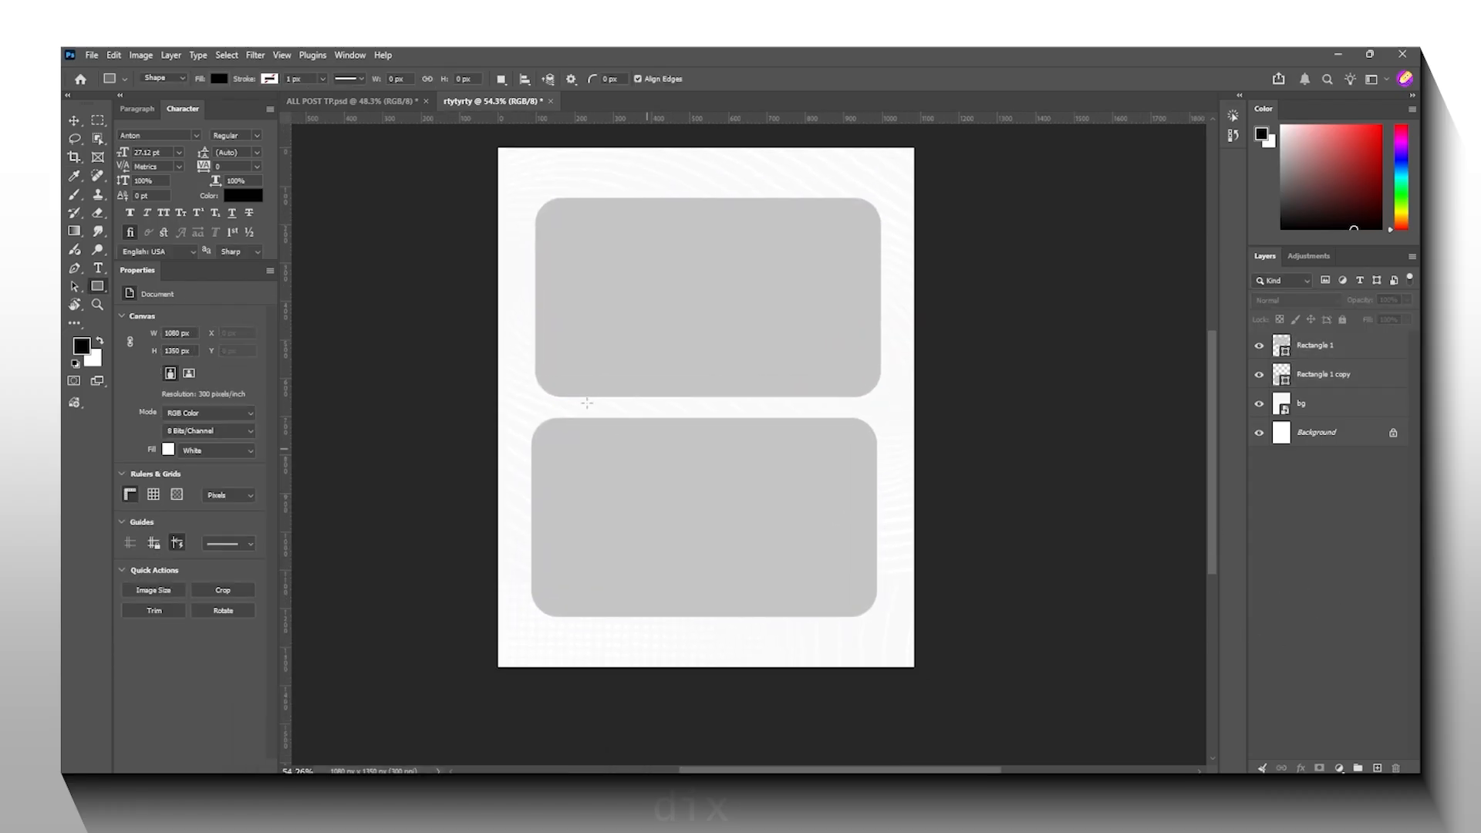
left_click(417, 99)
scroll(531, 176, "up", 3)
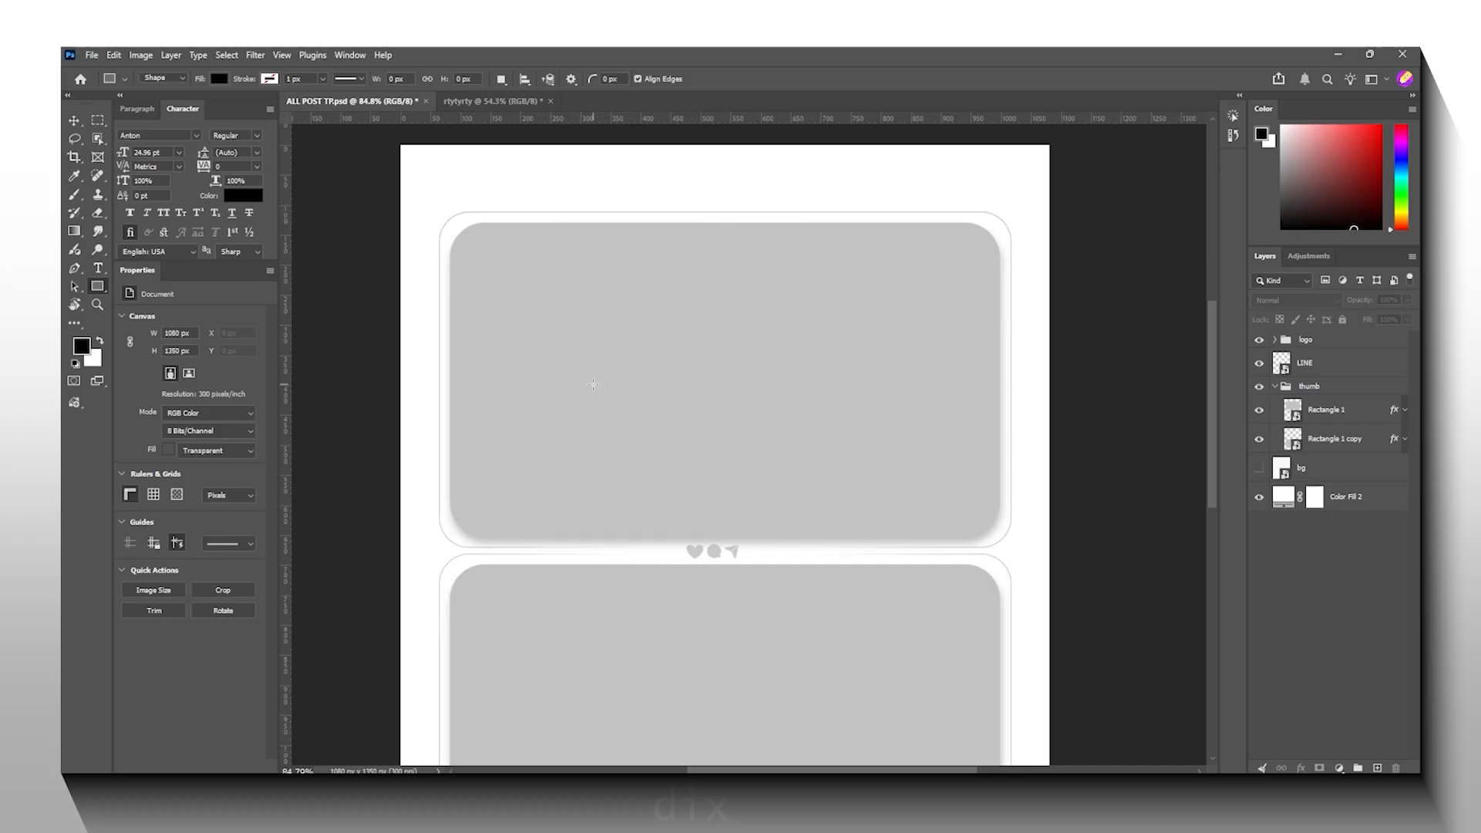
scroll(594, 384, "down", 3)
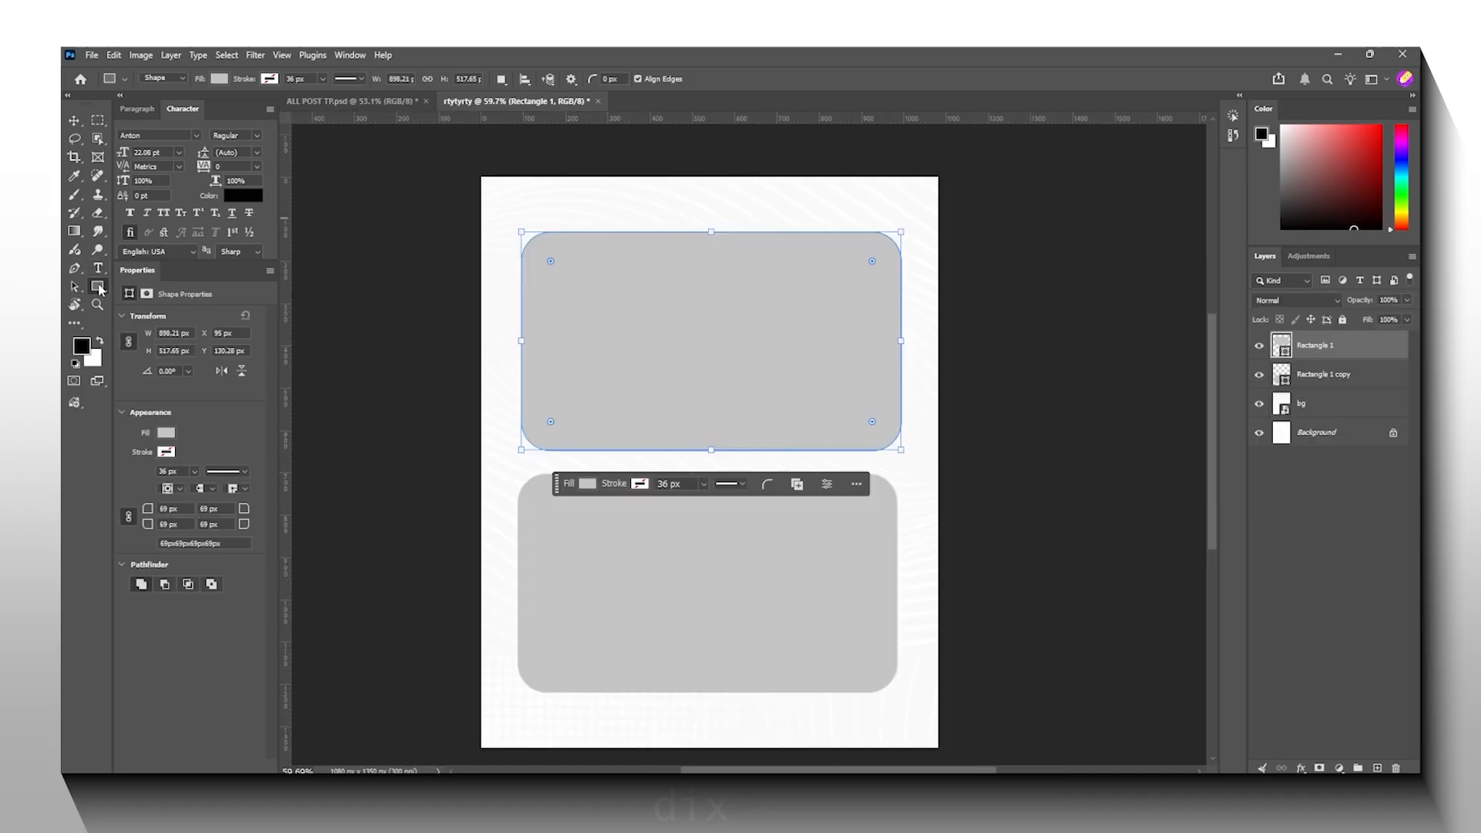
left_click(218, 78)
left_click(135, 106)
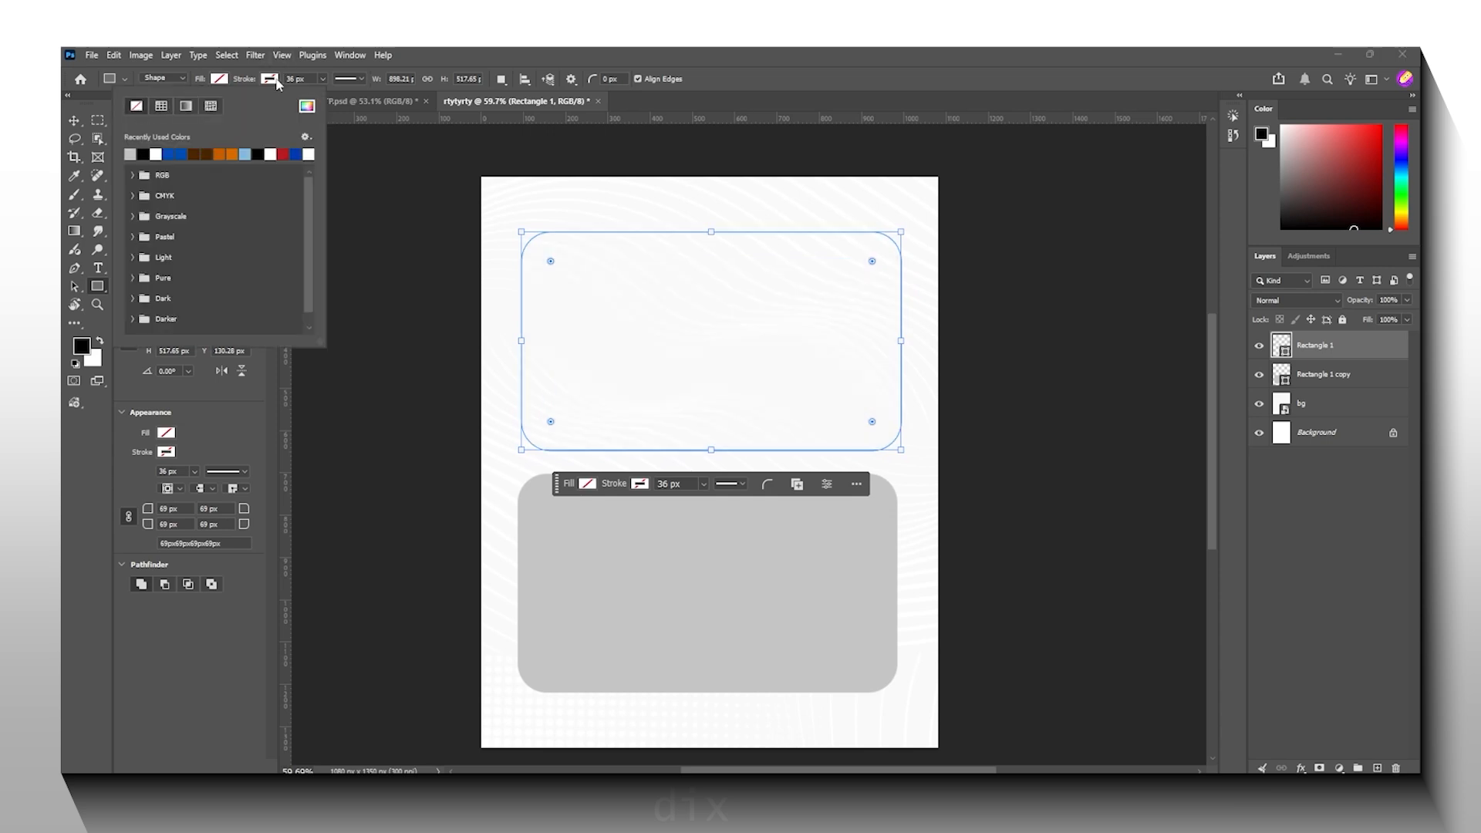
left_click(268, 79)
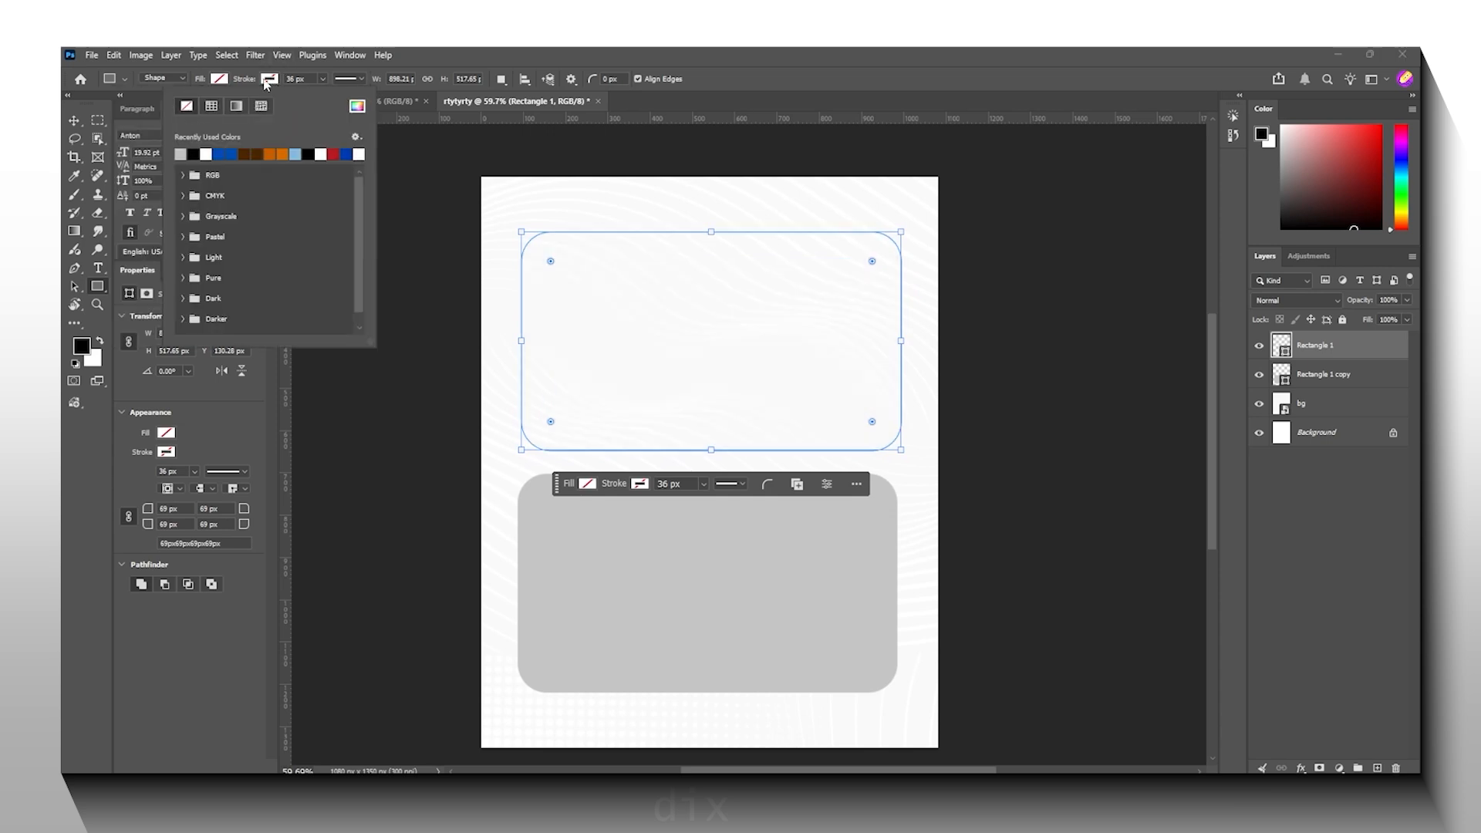
left_click(195, 152)
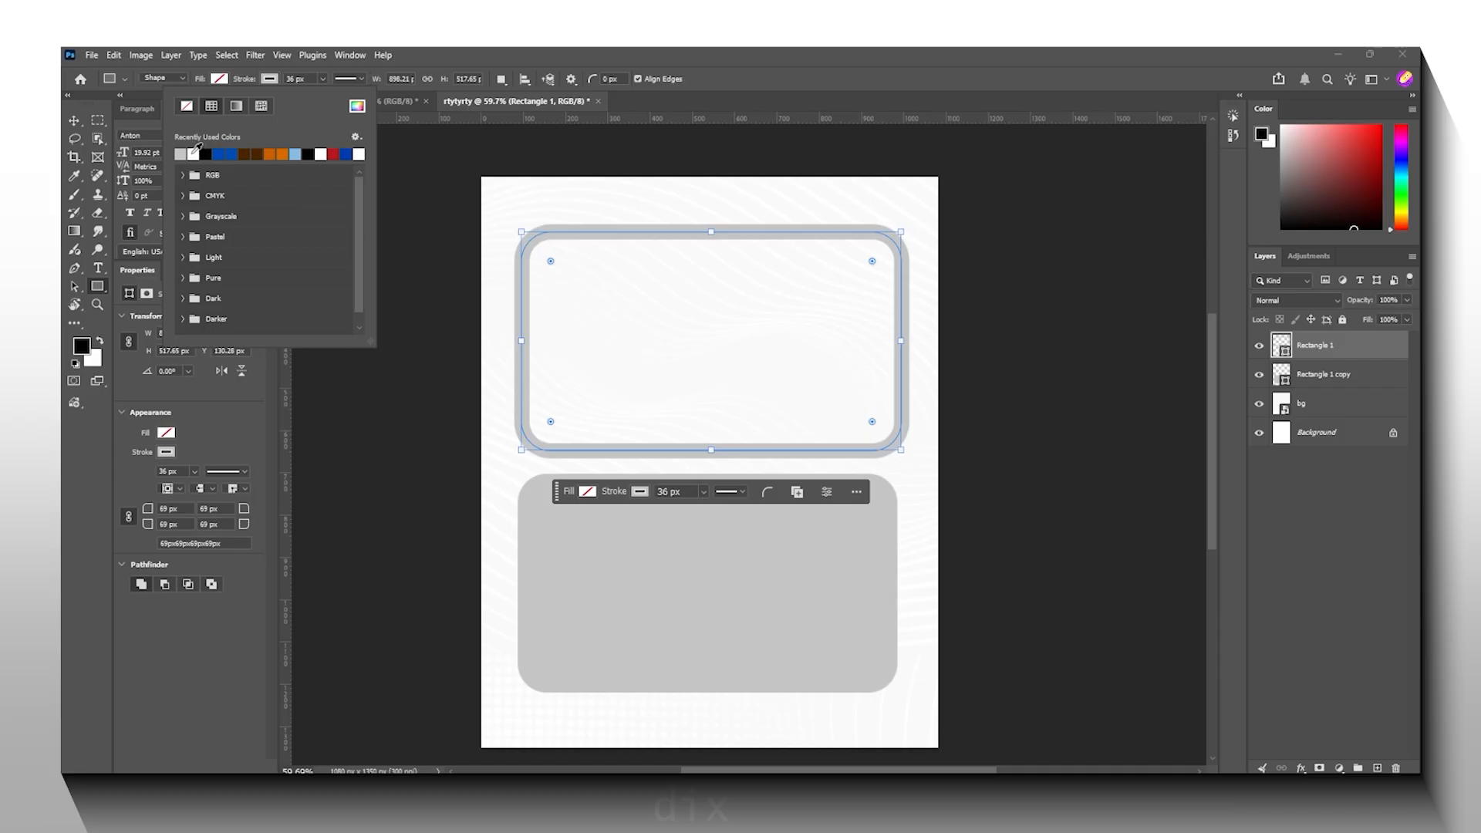
left_click(1358, 355)
scroll(567, 298, "up", 4)
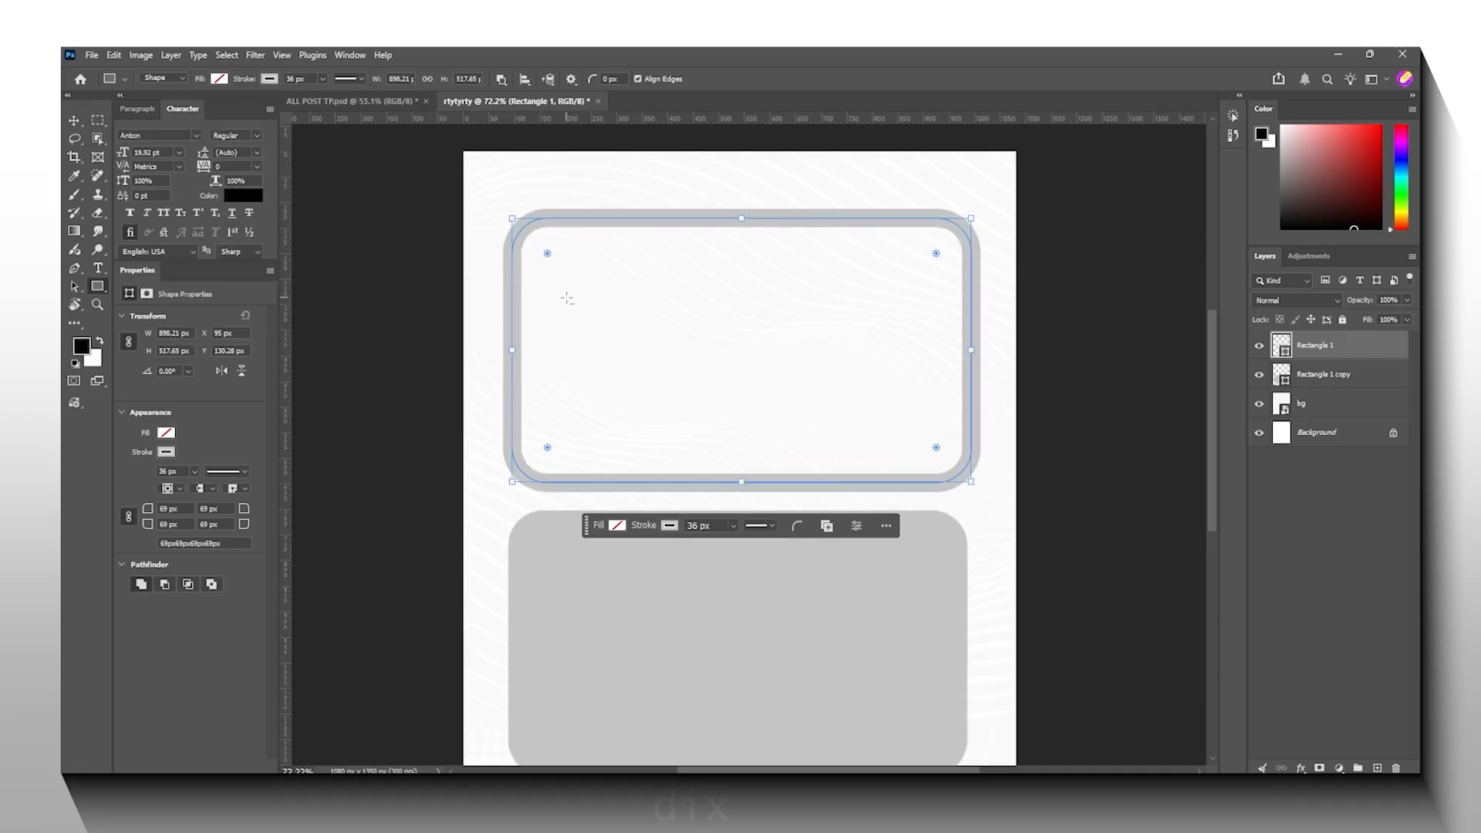
key("ctrl+z")
key("ctrl+z")
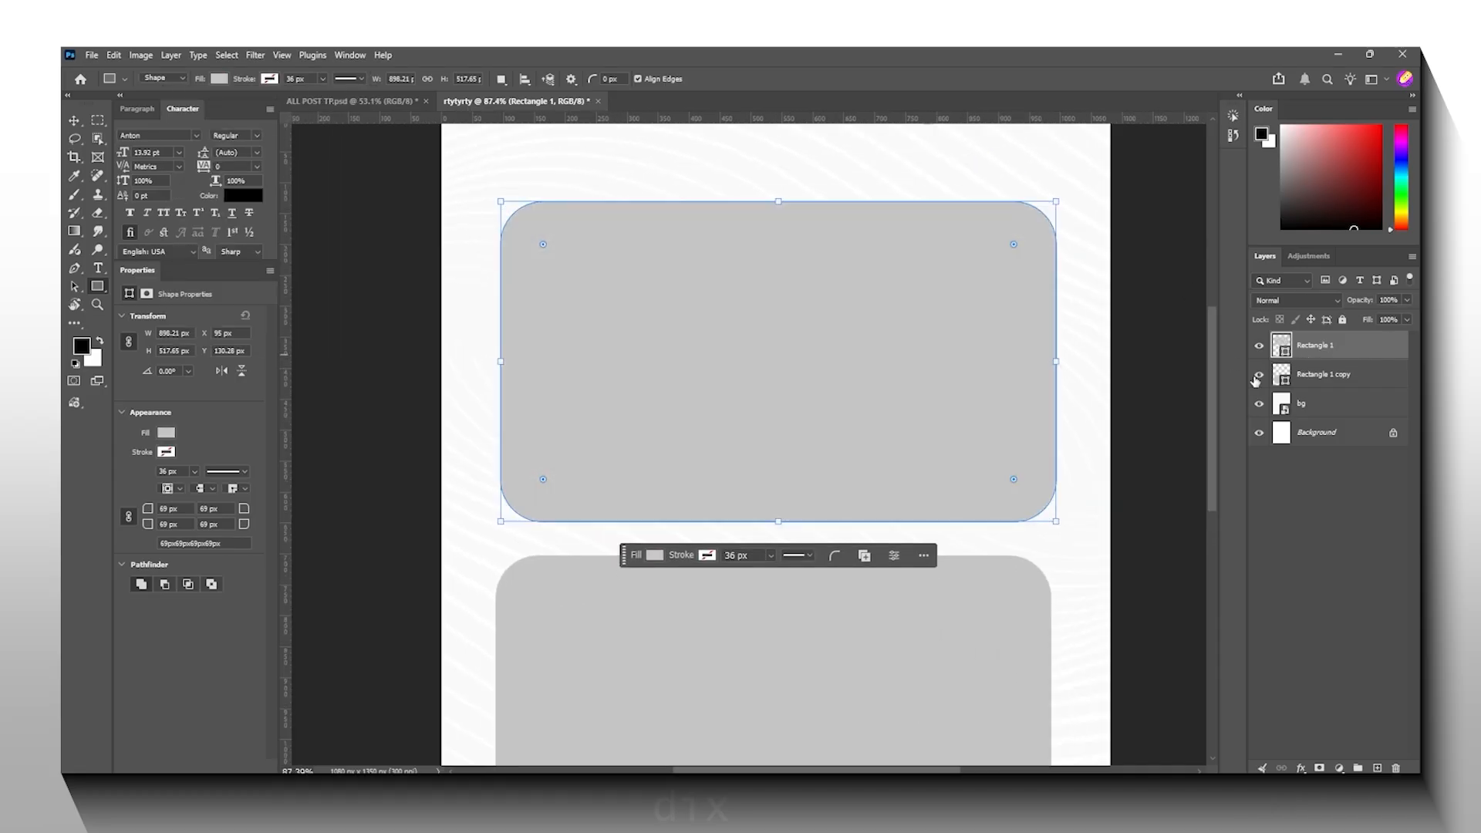
Step: On a new layer, draw a rectangle about 932 x 561 px around the upper frame, with no fill and a 1 px light-grey stroke
left_click(1377, 768)
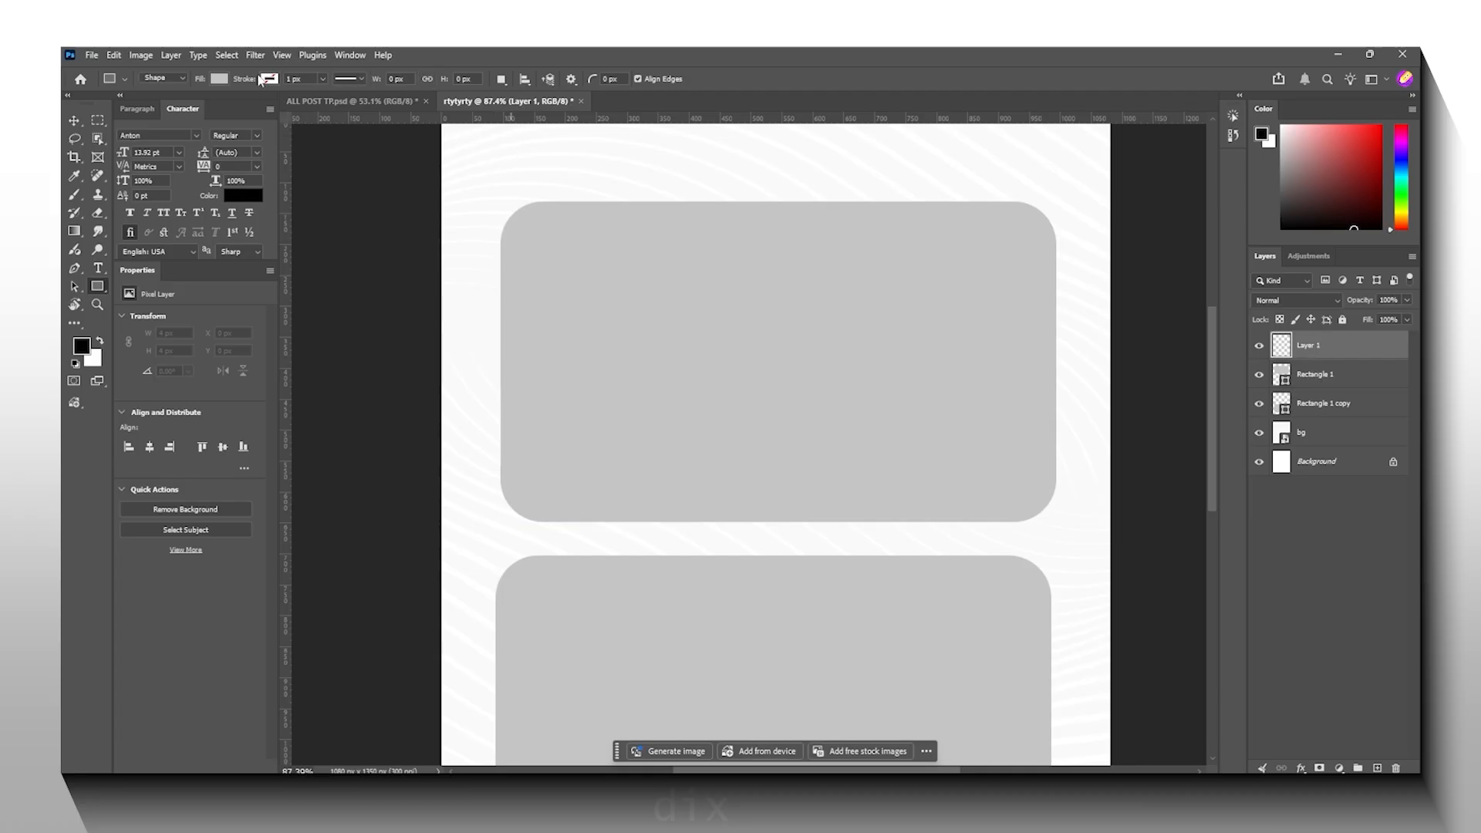
left_click(219, 78)
left_click(135, 105)
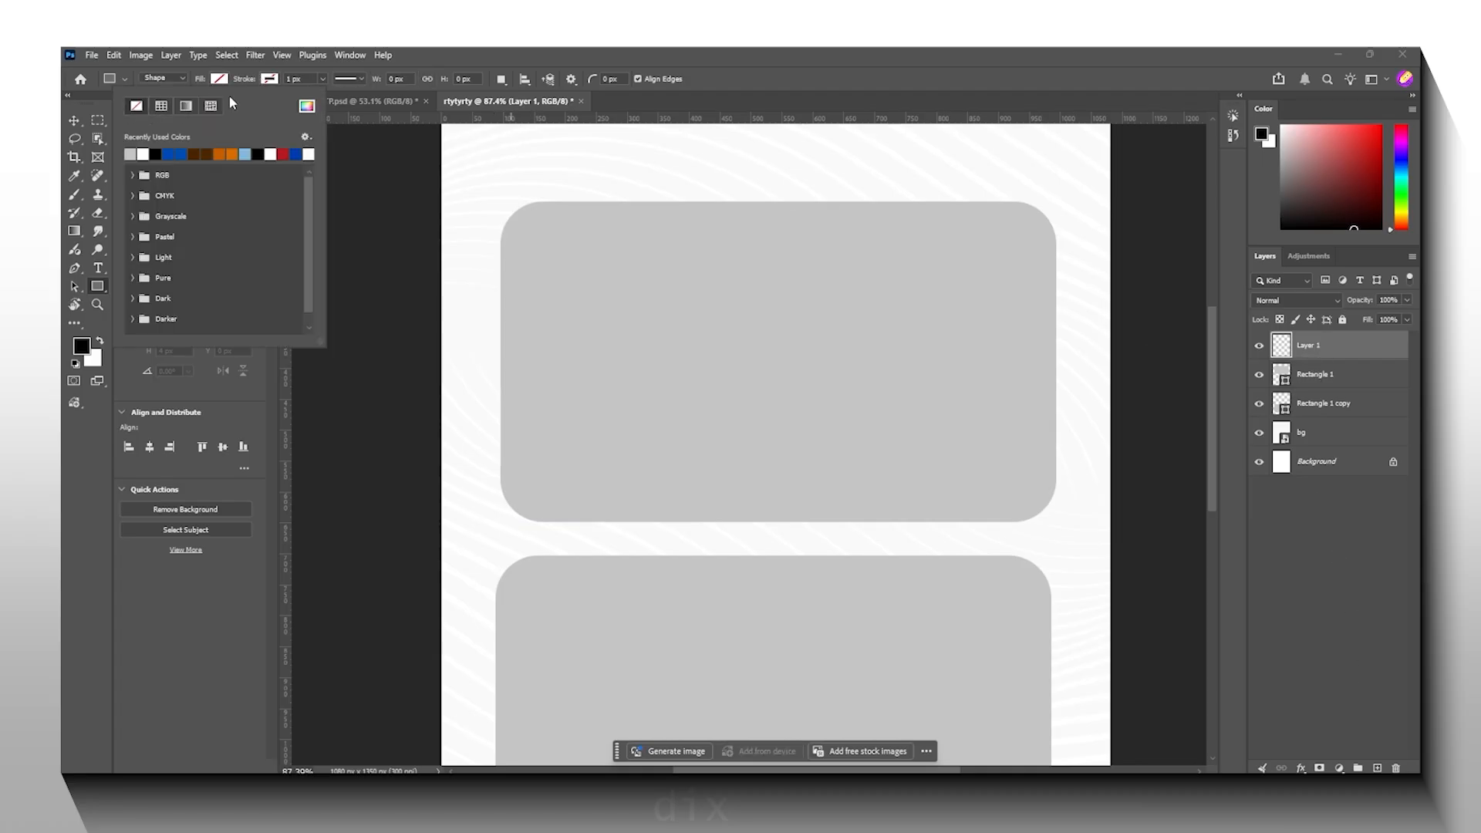
left_click(270, 80)
left_click(184, 151)
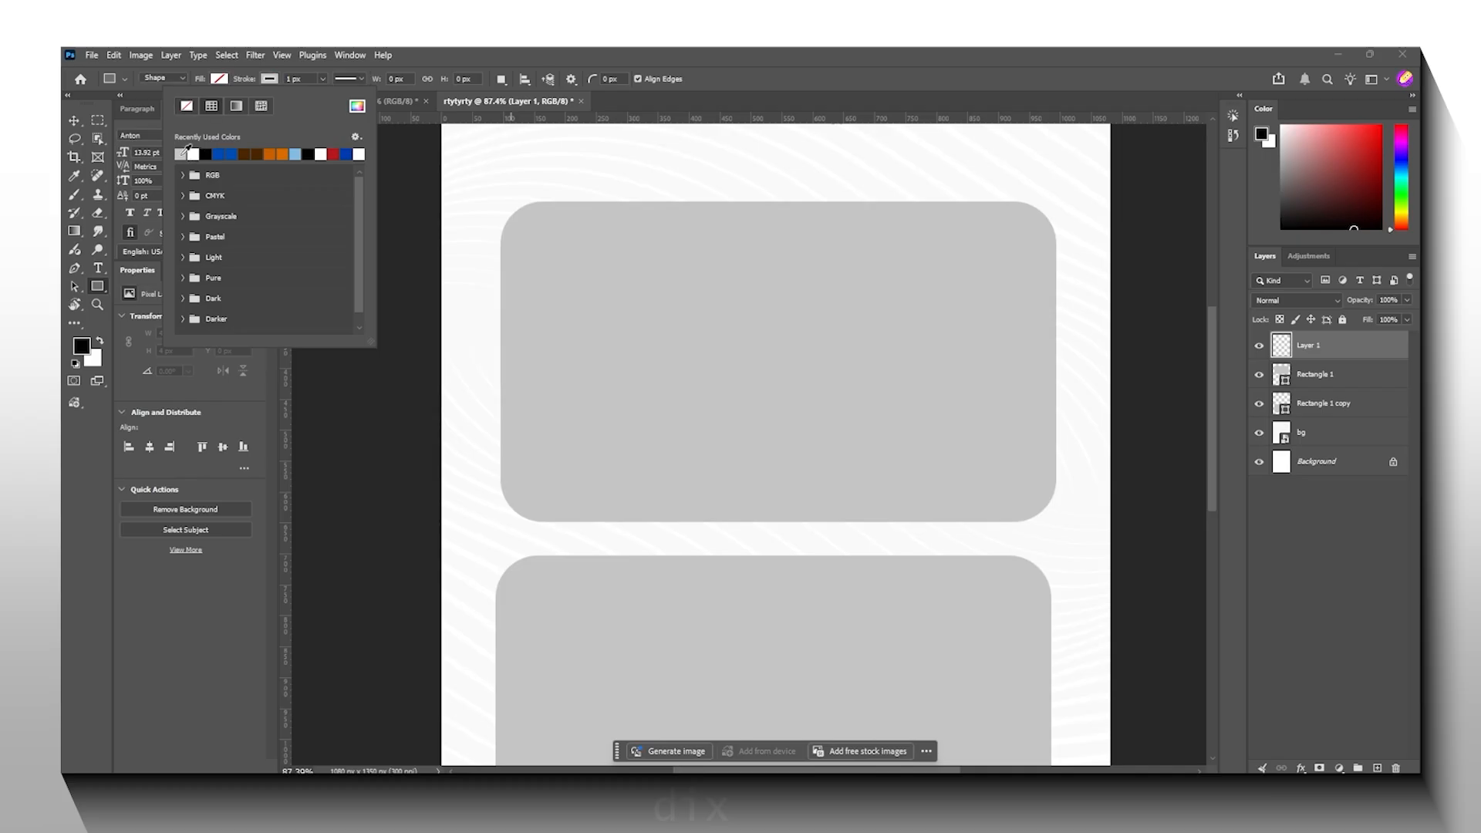
left_click(717, 271)
left_click(795, 361)
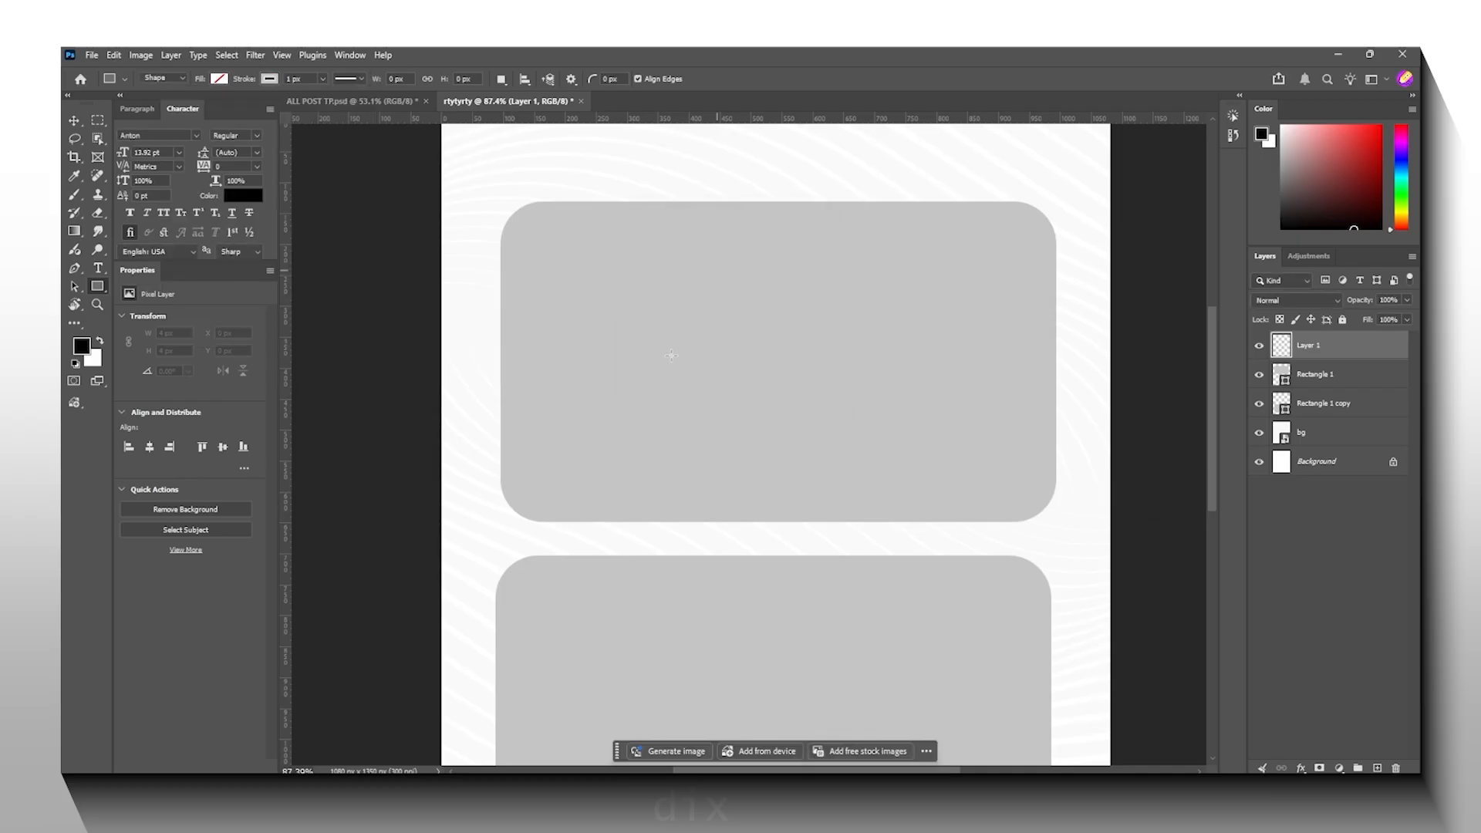
scroll(594, 293, "down", 2)
left_click_drag(471, 204, 949, 487)
Step: Round all four corners of the upper frame's outline rectangle to about 54 px
scroll(467, 231, "up", 3)
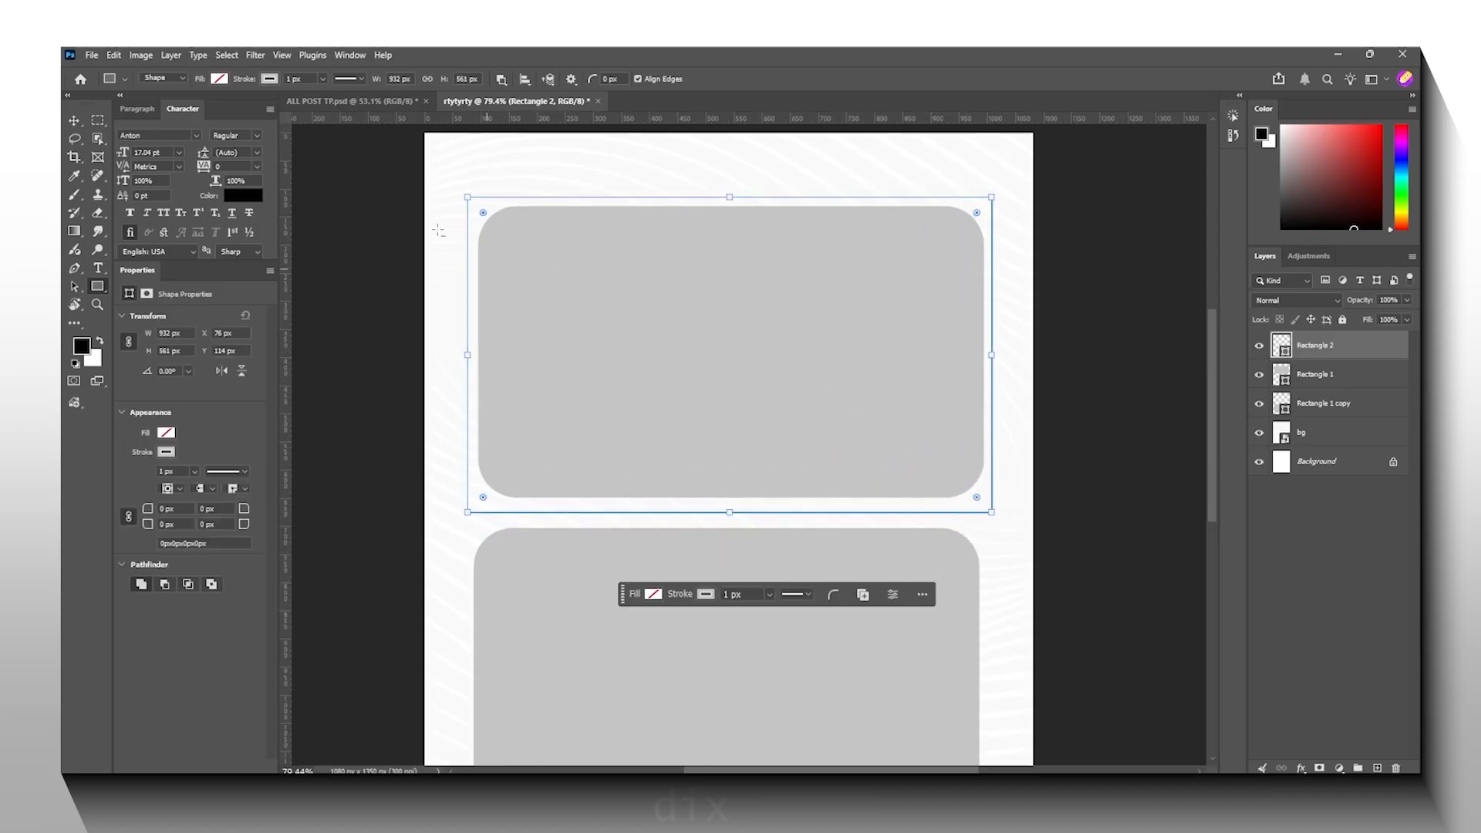
scroll(448, 176, "up", 1)
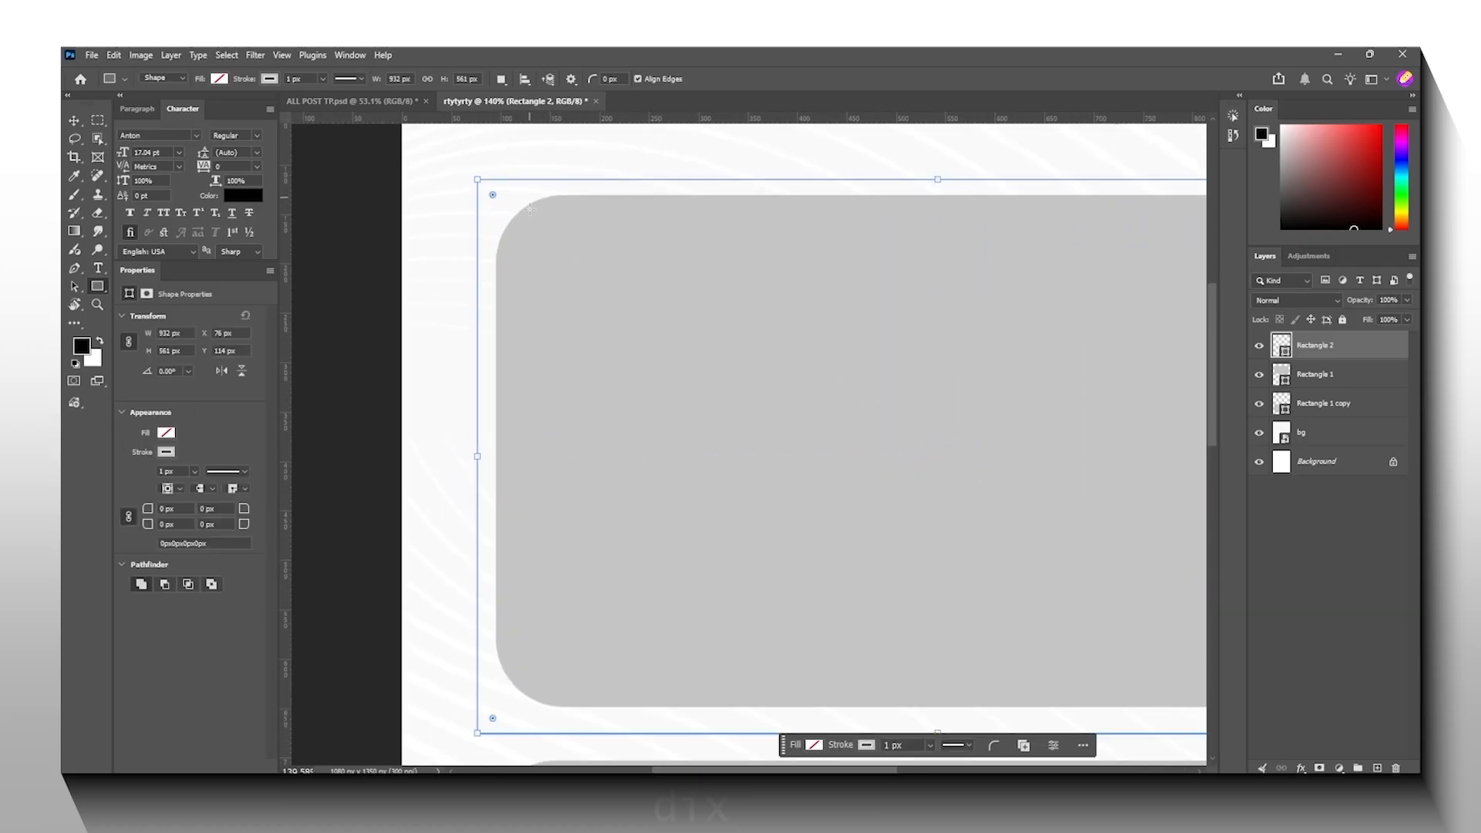
left_click_drag(498, 200, 538, 223)
scroll(694, 366, "down", 3)
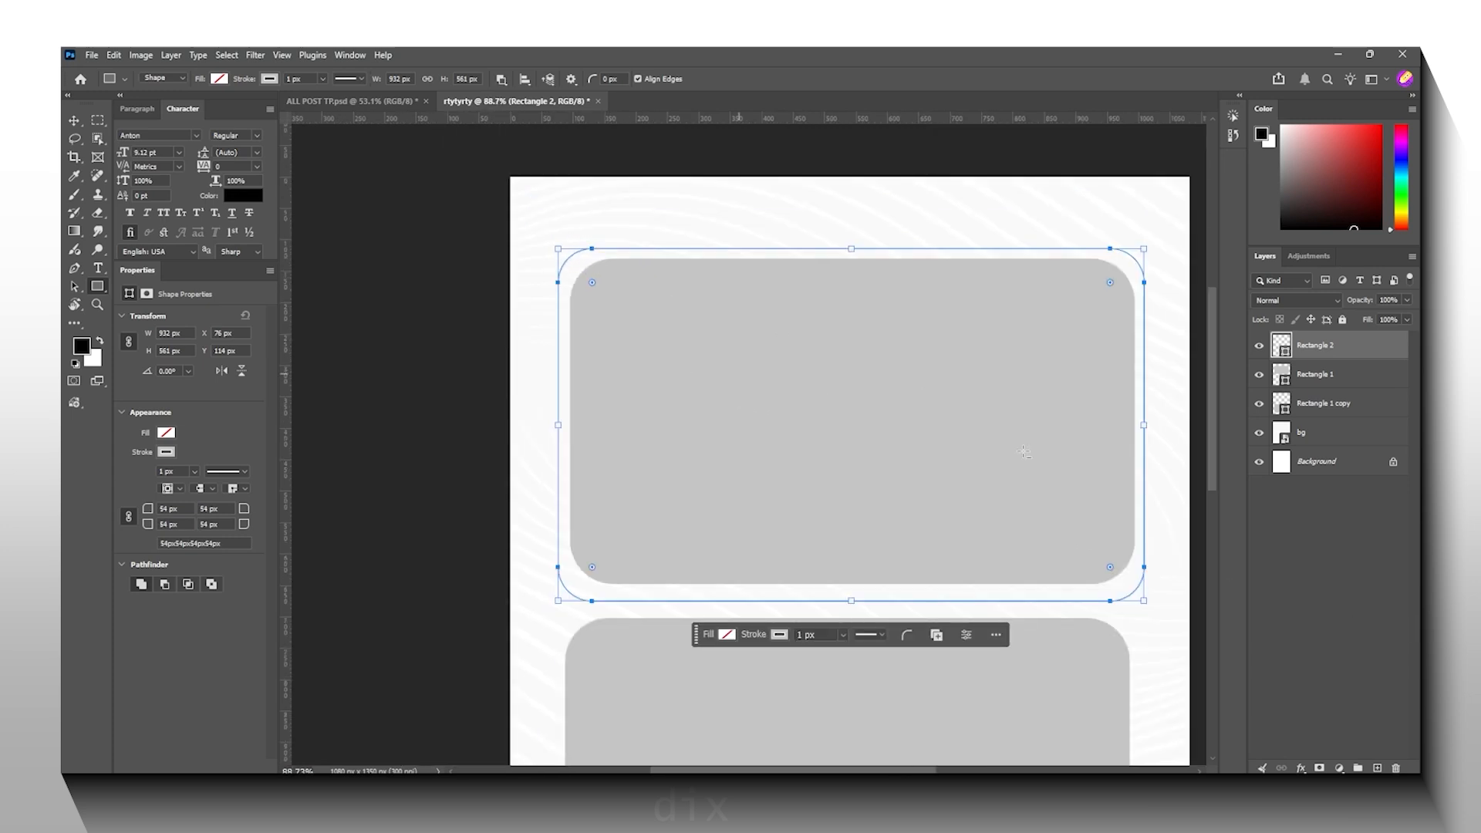
left_click(1316, 592)
scroll(784, 332, "up", 2)
scroll(625, 275, "down", 3)
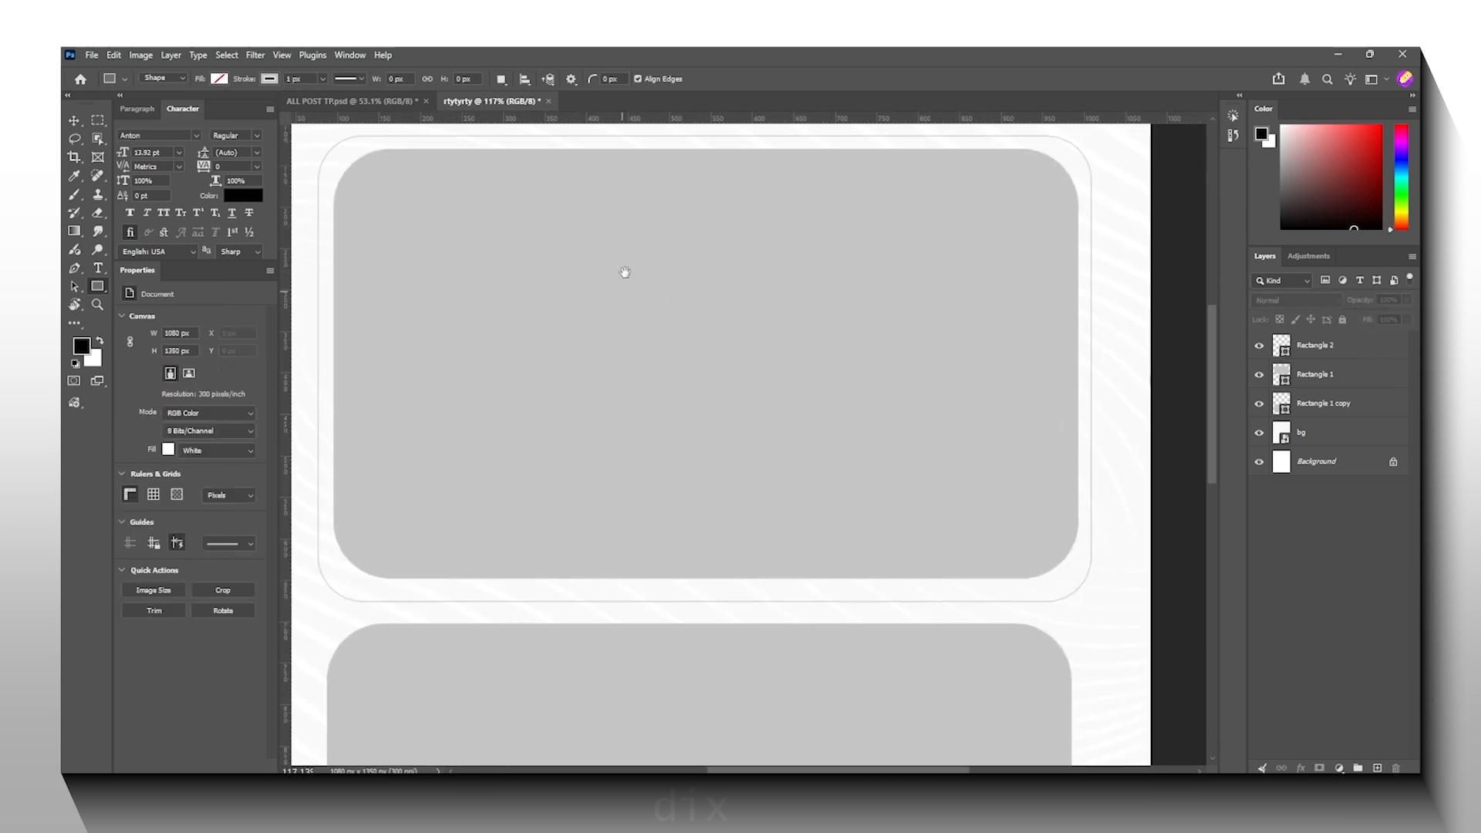
Step: Duplicate the upper frame's outline rectangle and move the copy down so it surrounds the lower frame
left_click(1330, 349)
left_click_drag(1330, 350, 1329, 363)
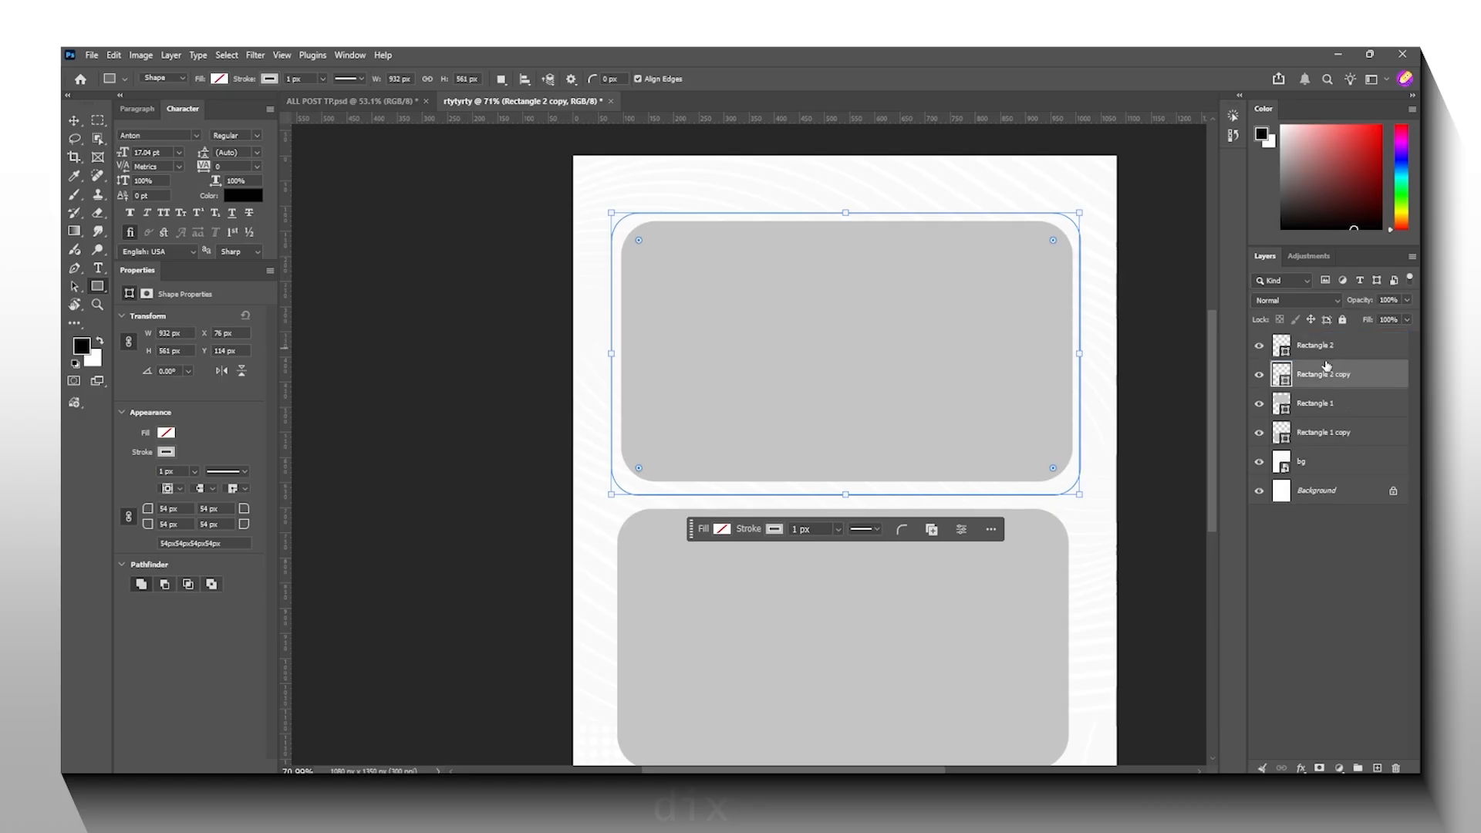
key("ctrl+t")
left_click_drag(849, 345, 830, 452)
left_click(1307, 637)
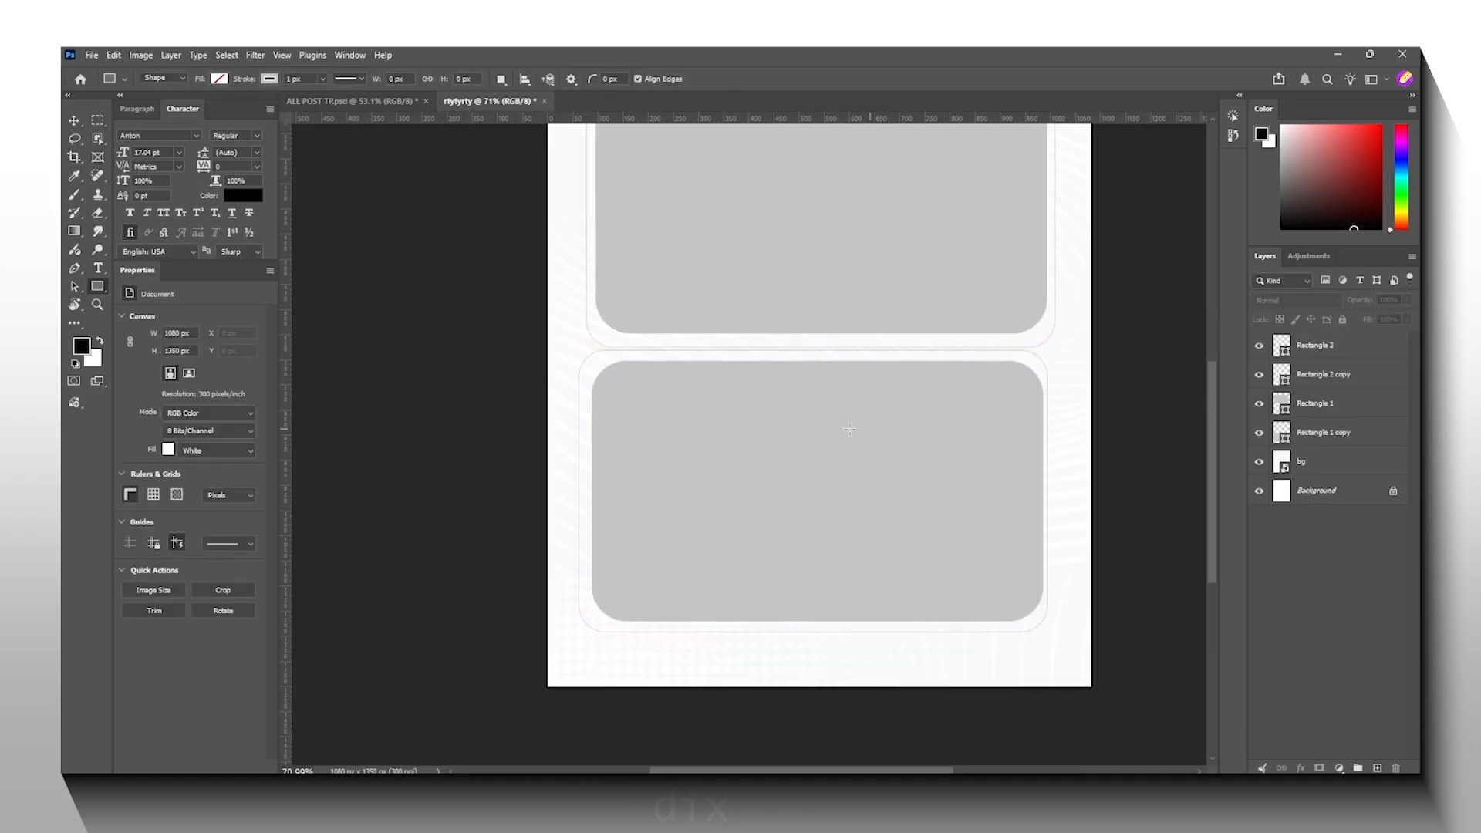
scroll(833, 426, "up", 2)
left_click_drag(870, 452, 782, 562)
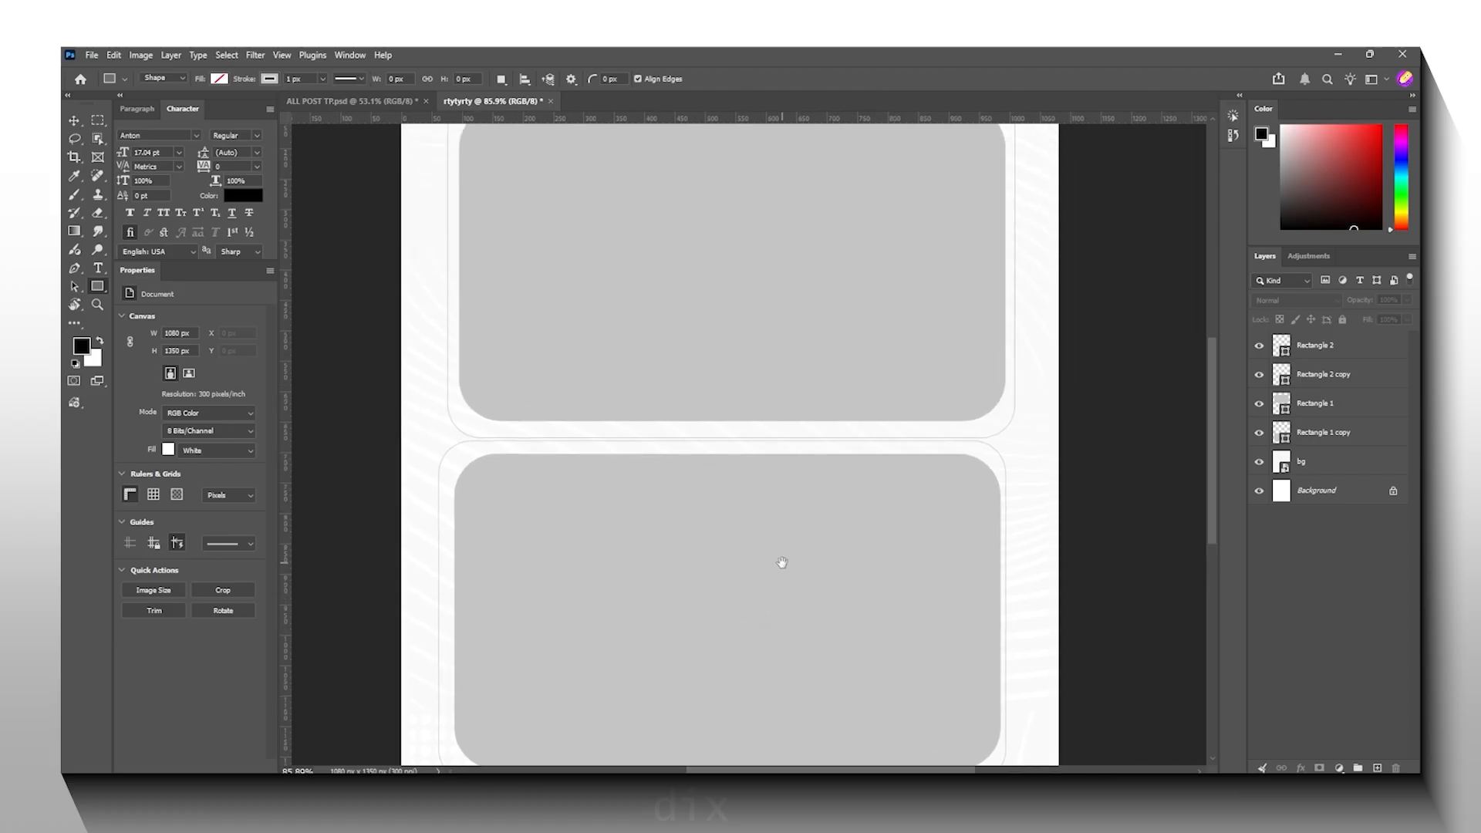
scroll(869, 501, "down", 2)
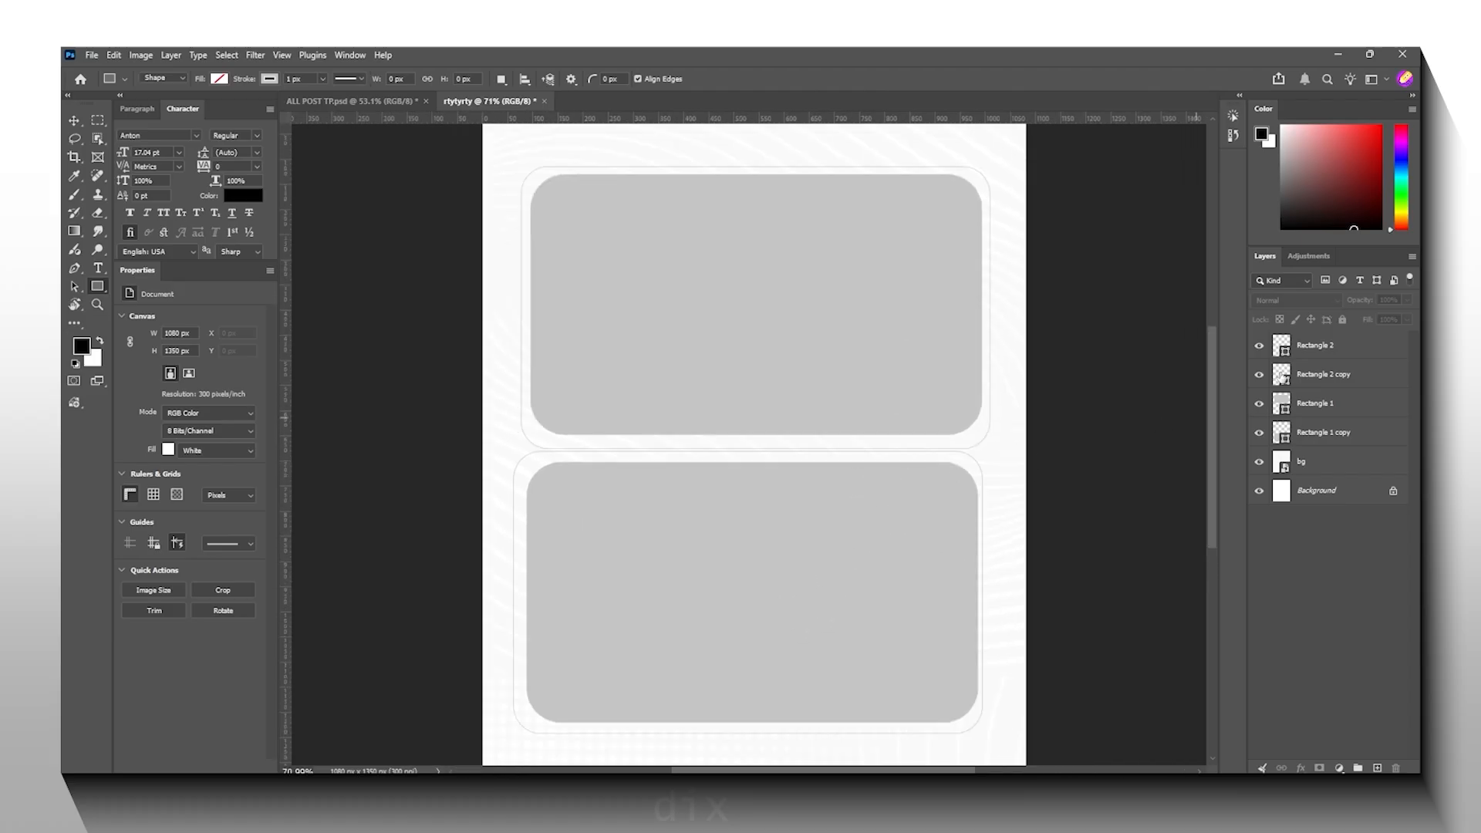
Step: Convert the two outline layers, Rectangle 2 and Rectangle 2 copy, together into one smart object
left_click(1315, 346)
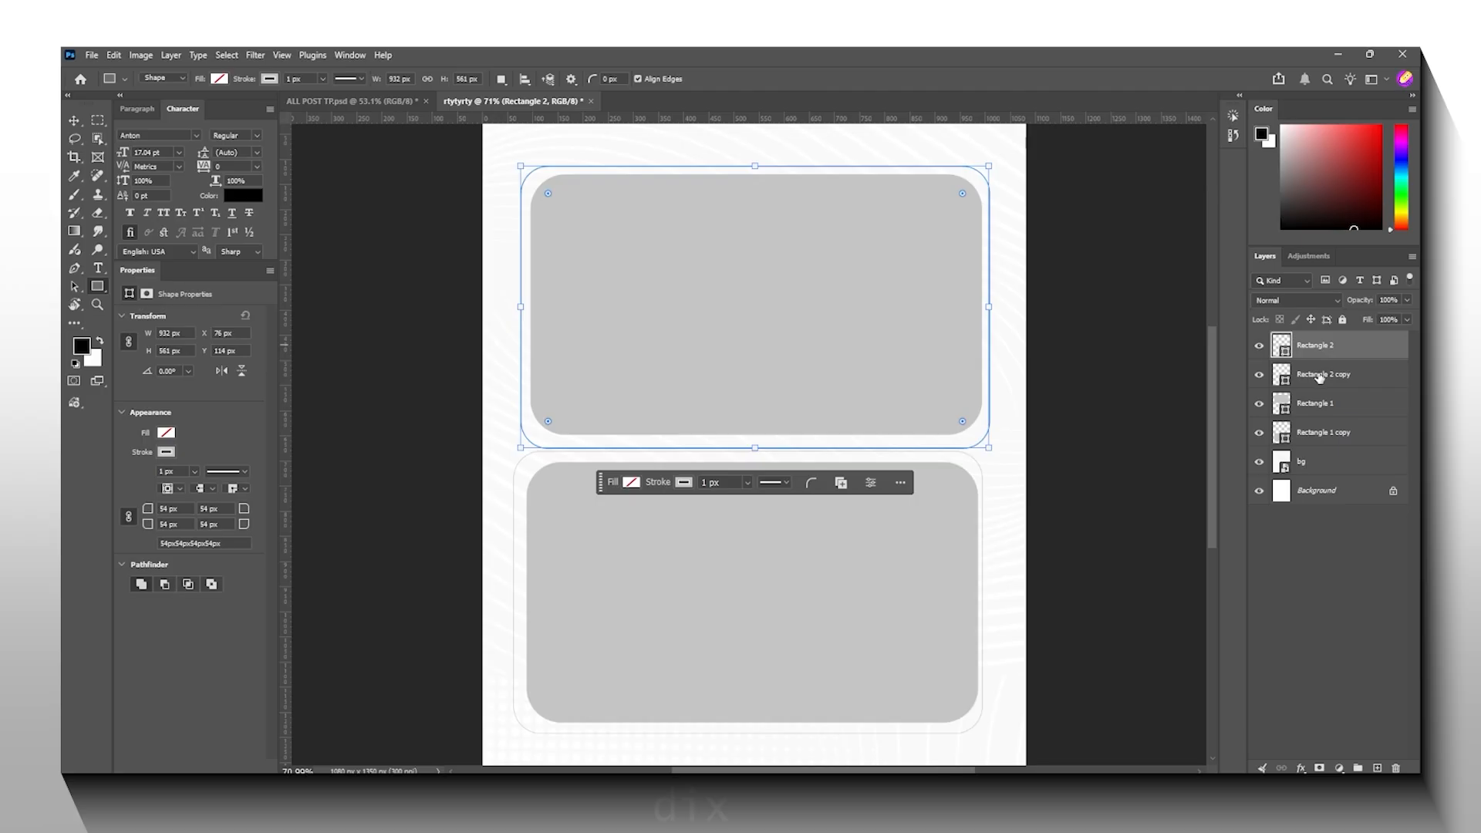
left_click(1319, 375, "shift")
right_click(1320, 375)
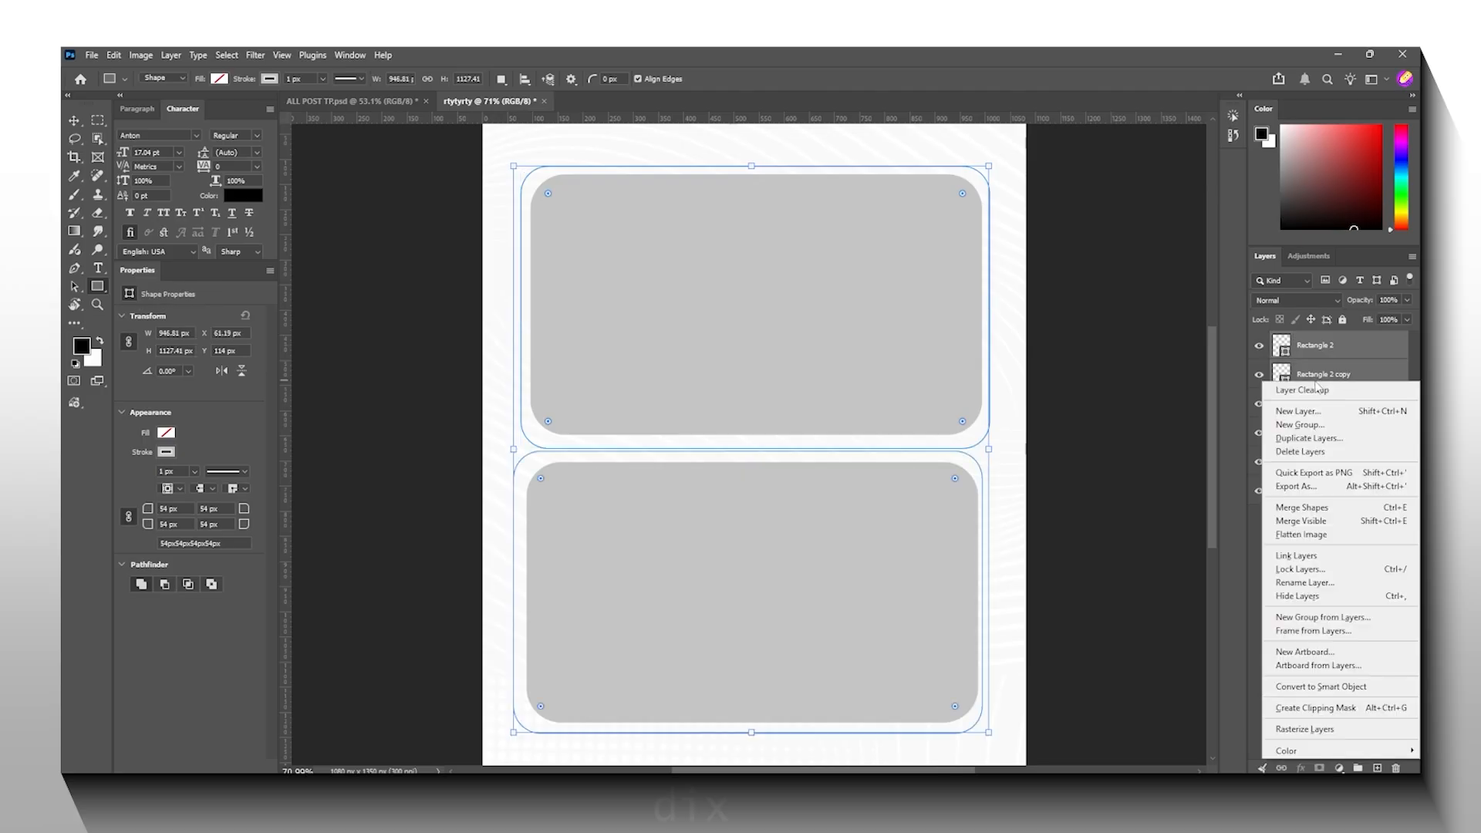
left_click(1320, 687)
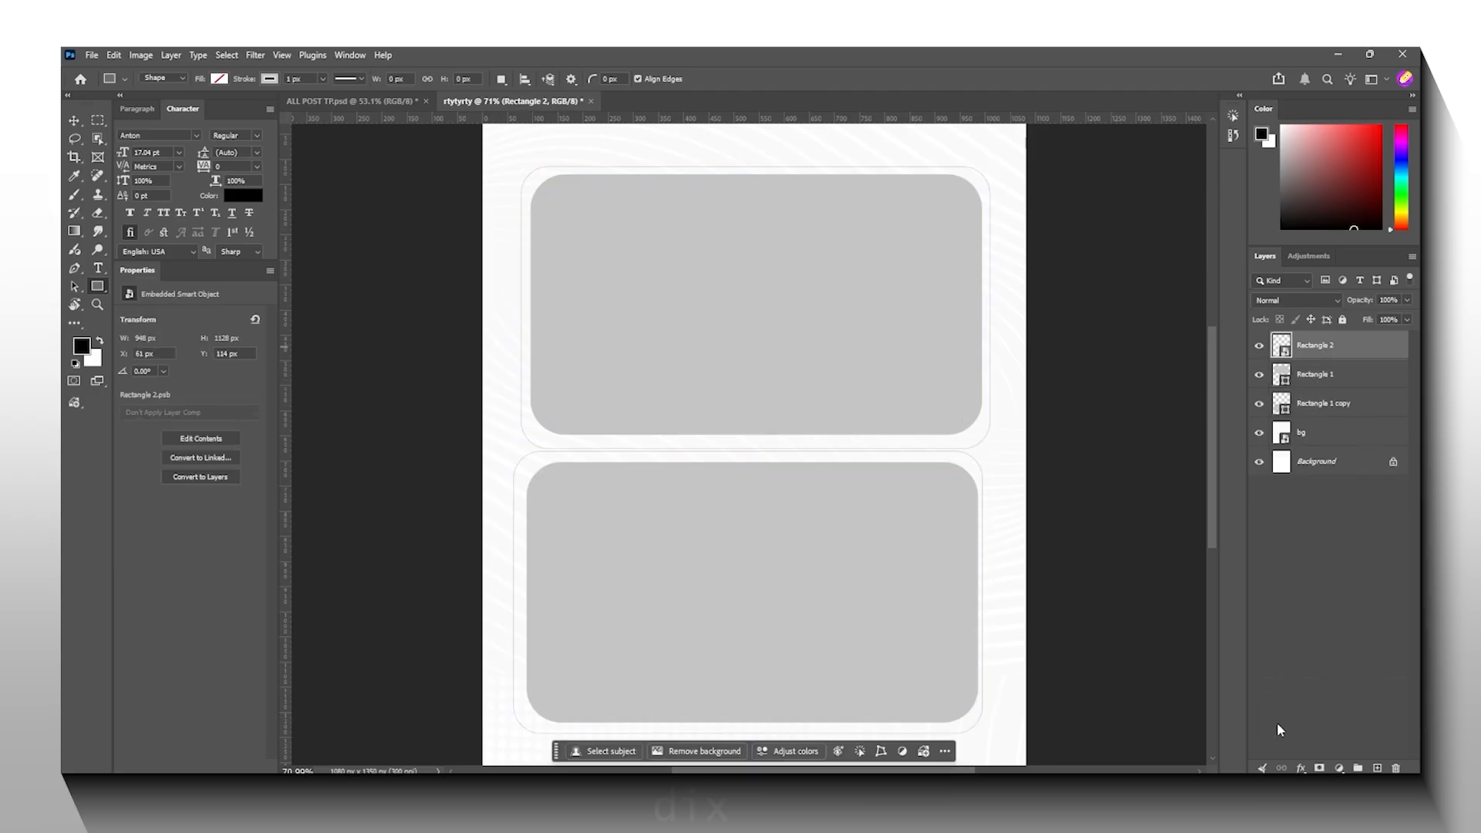
Step: Add a layer mask to the outlines' smart object and fade their centre between the frames with a soft 600 px black brush
left_click(1320, 767)
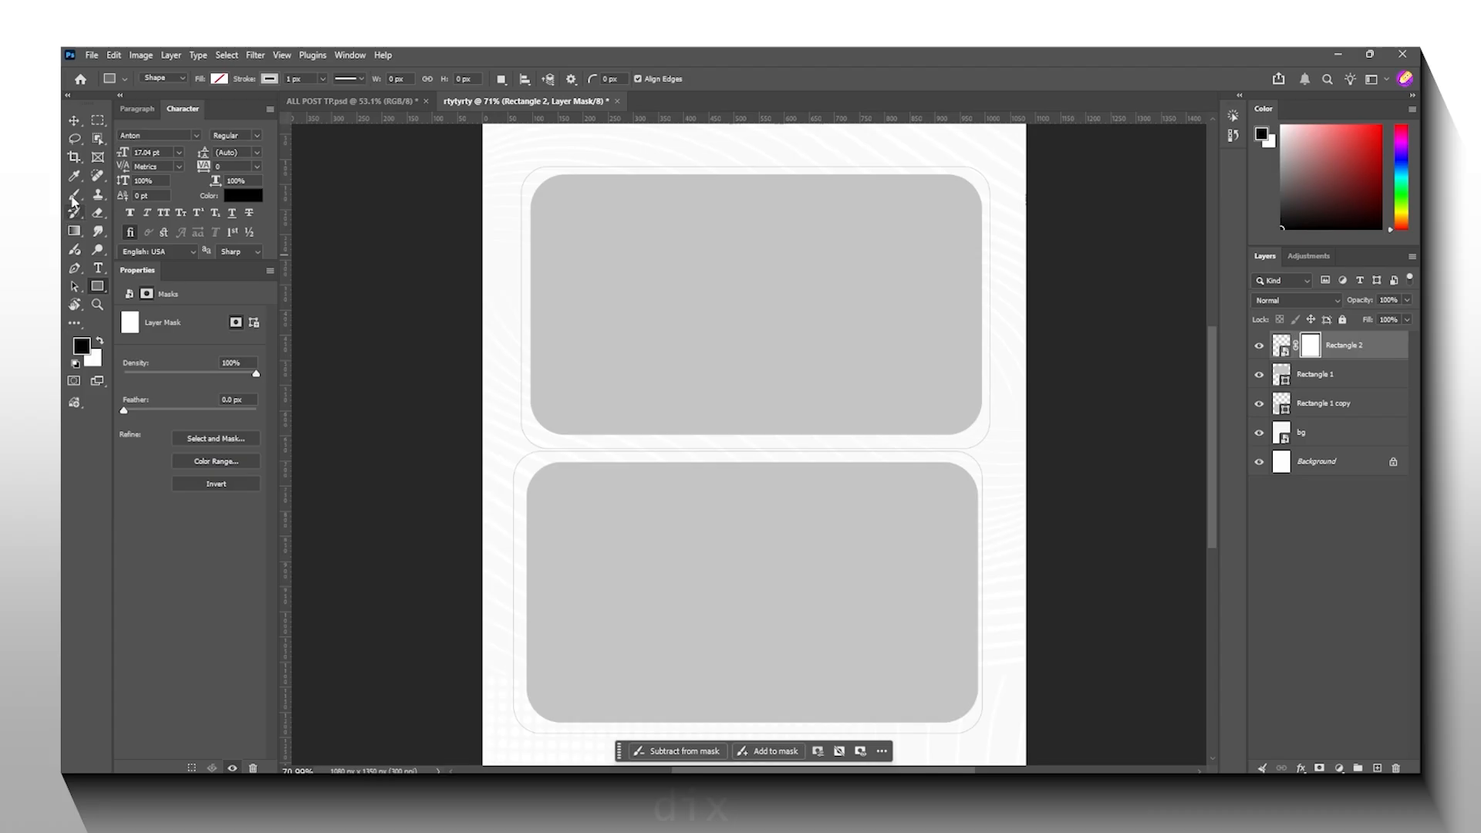
left_click(80, 195)
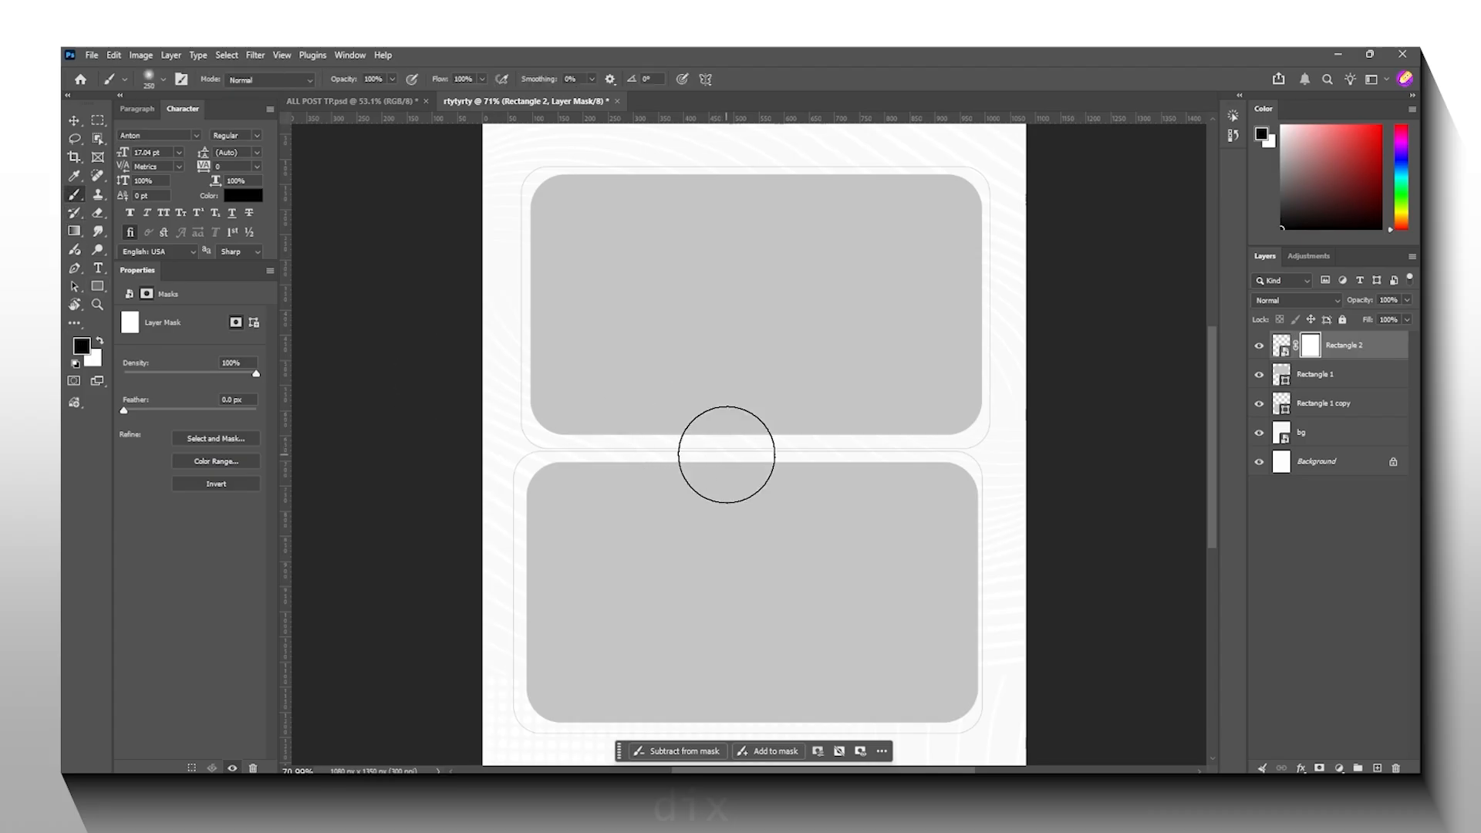
key("bracketright")
key("bracketright")
key("bracketright")
key("bracketright")
left_click(756, 455)
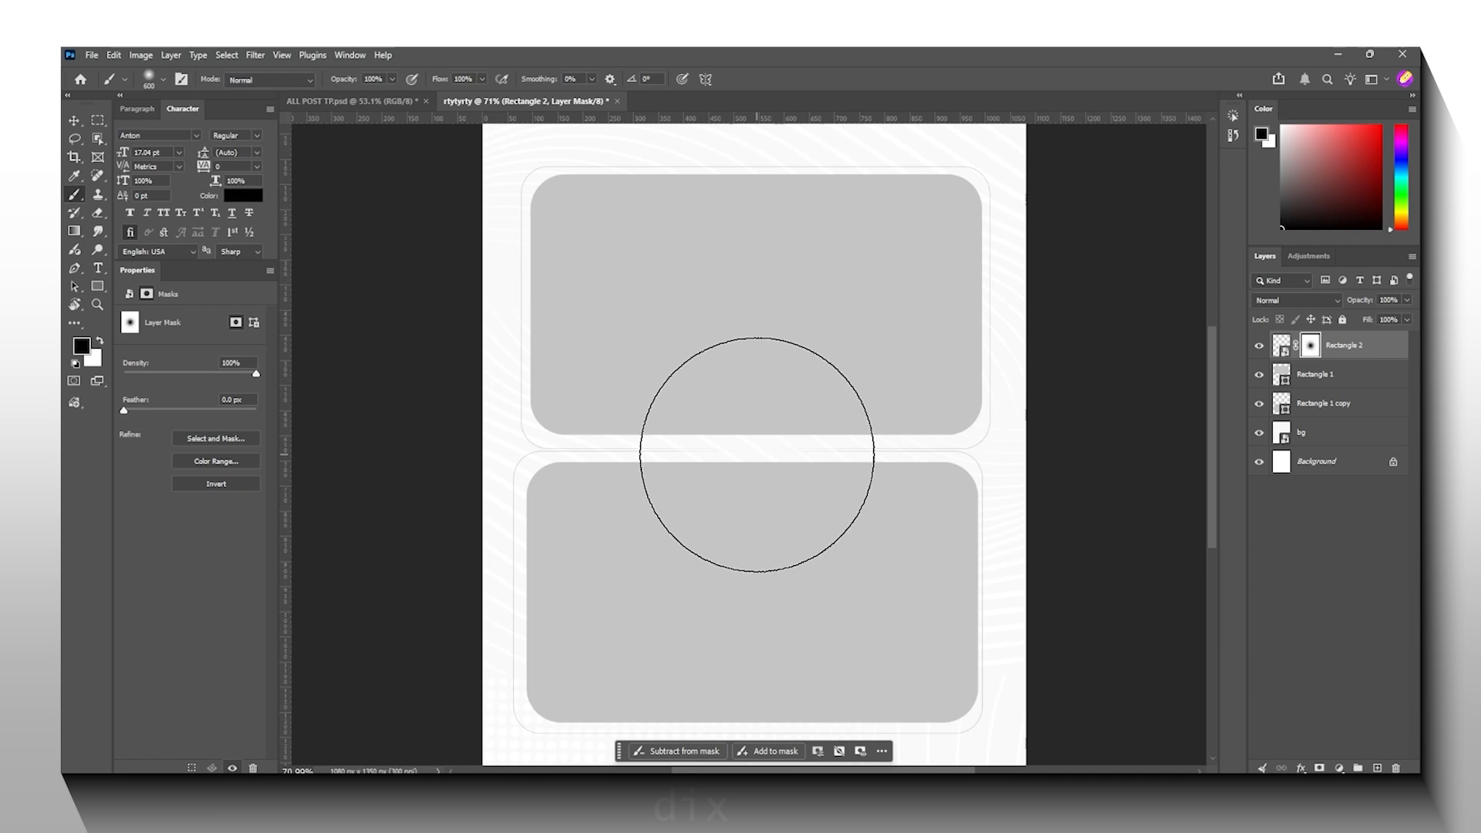
scroll(691, 452, "down", 4)
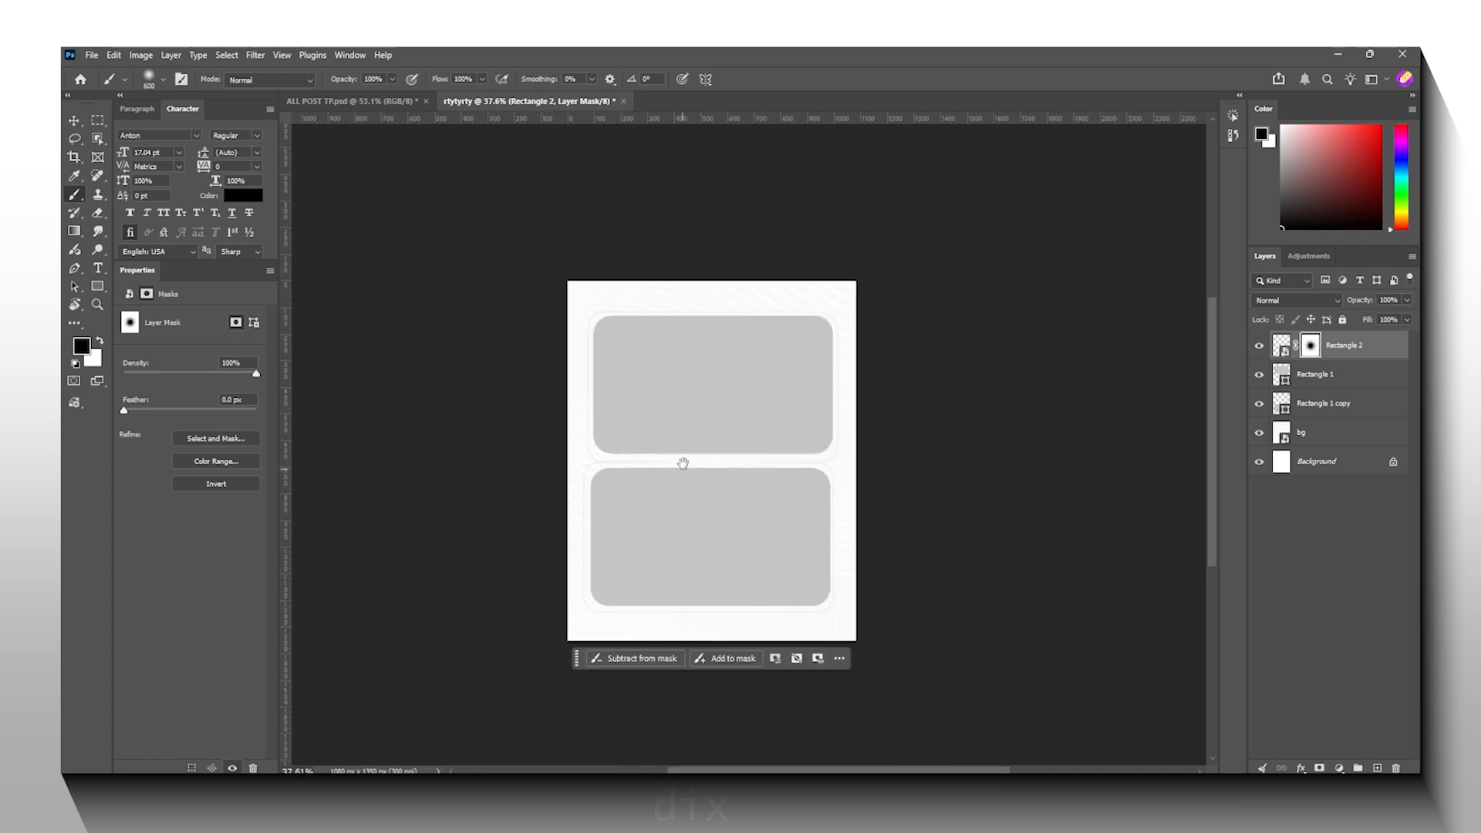
scroll(691, 448, "up", 2)
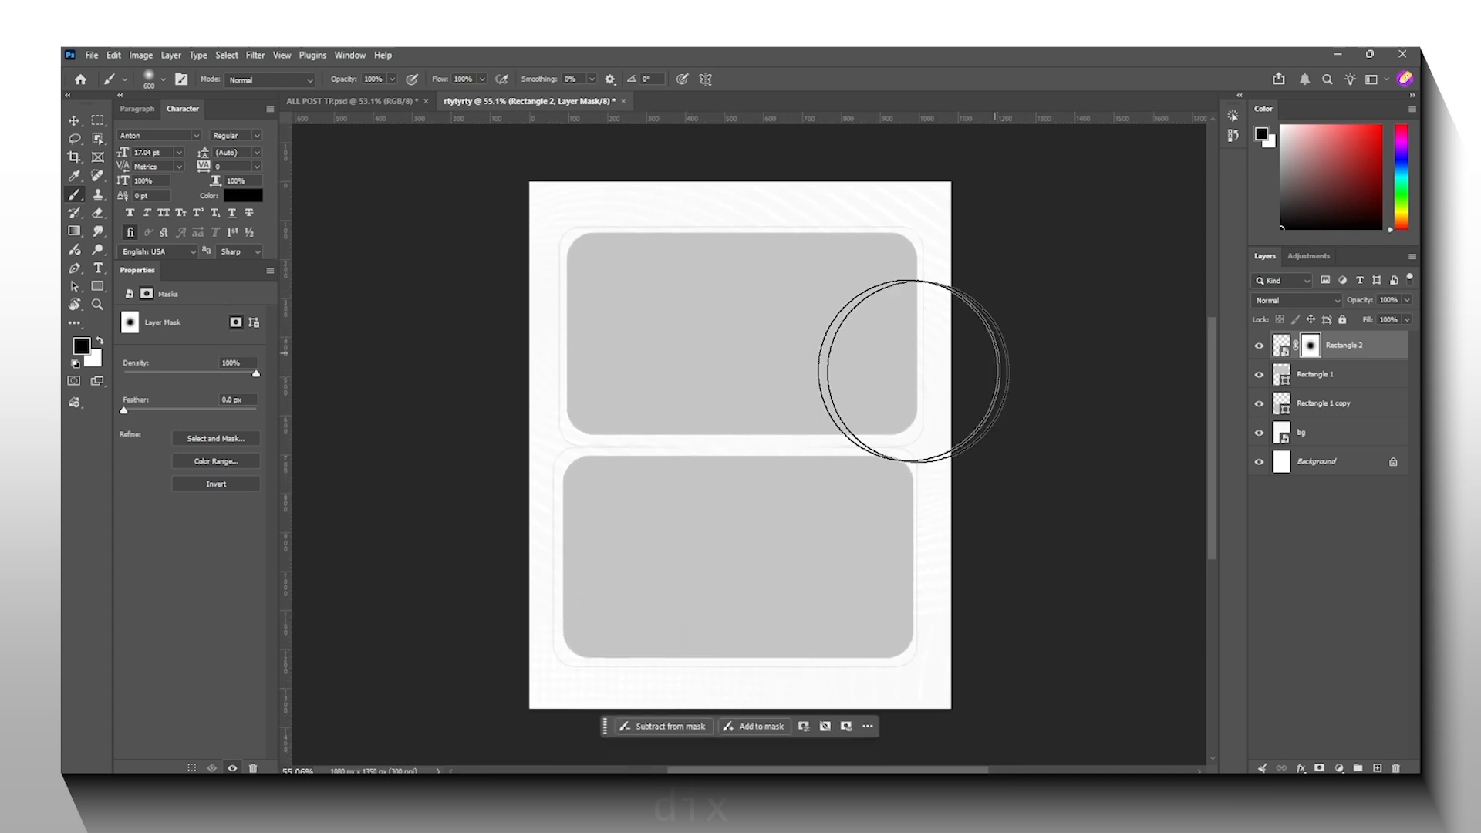
Step: Copy the LINE layer with the small icons from ALL POST TP.psd into the post document and place it over the frames
left_click(305, 101)
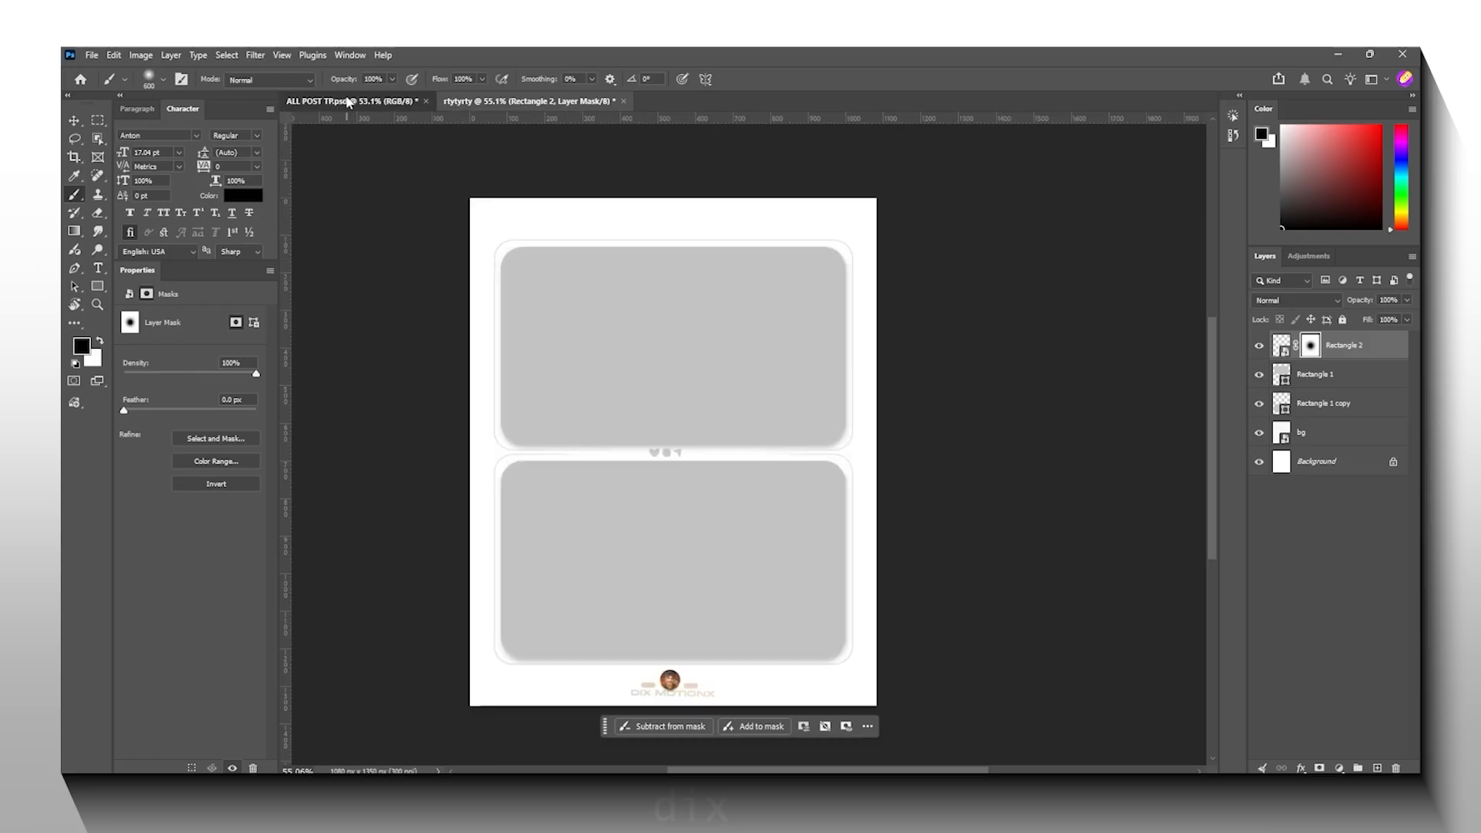
scroll(652, 476, "up", 4)
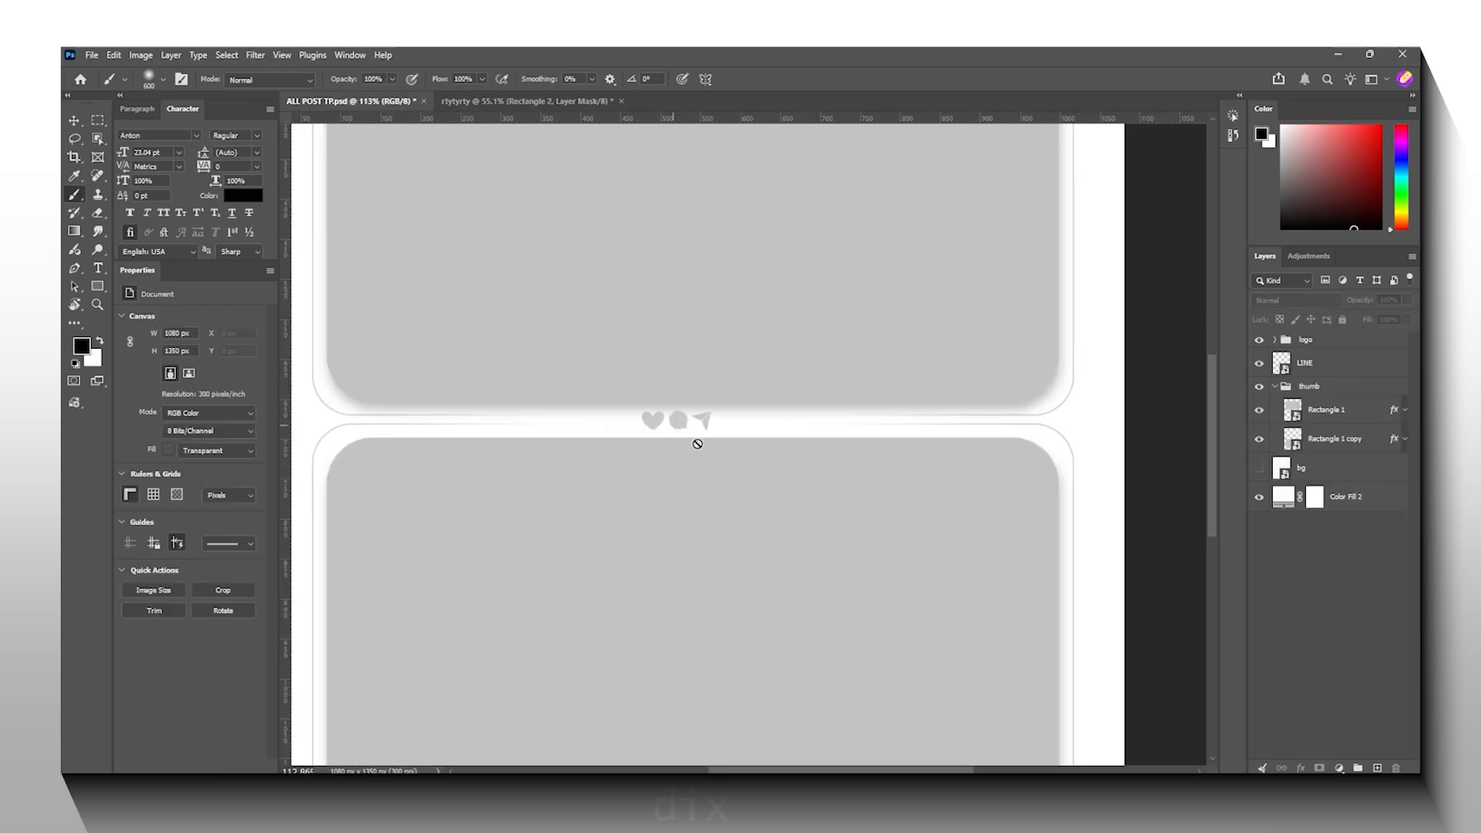
left_click(535, 105)
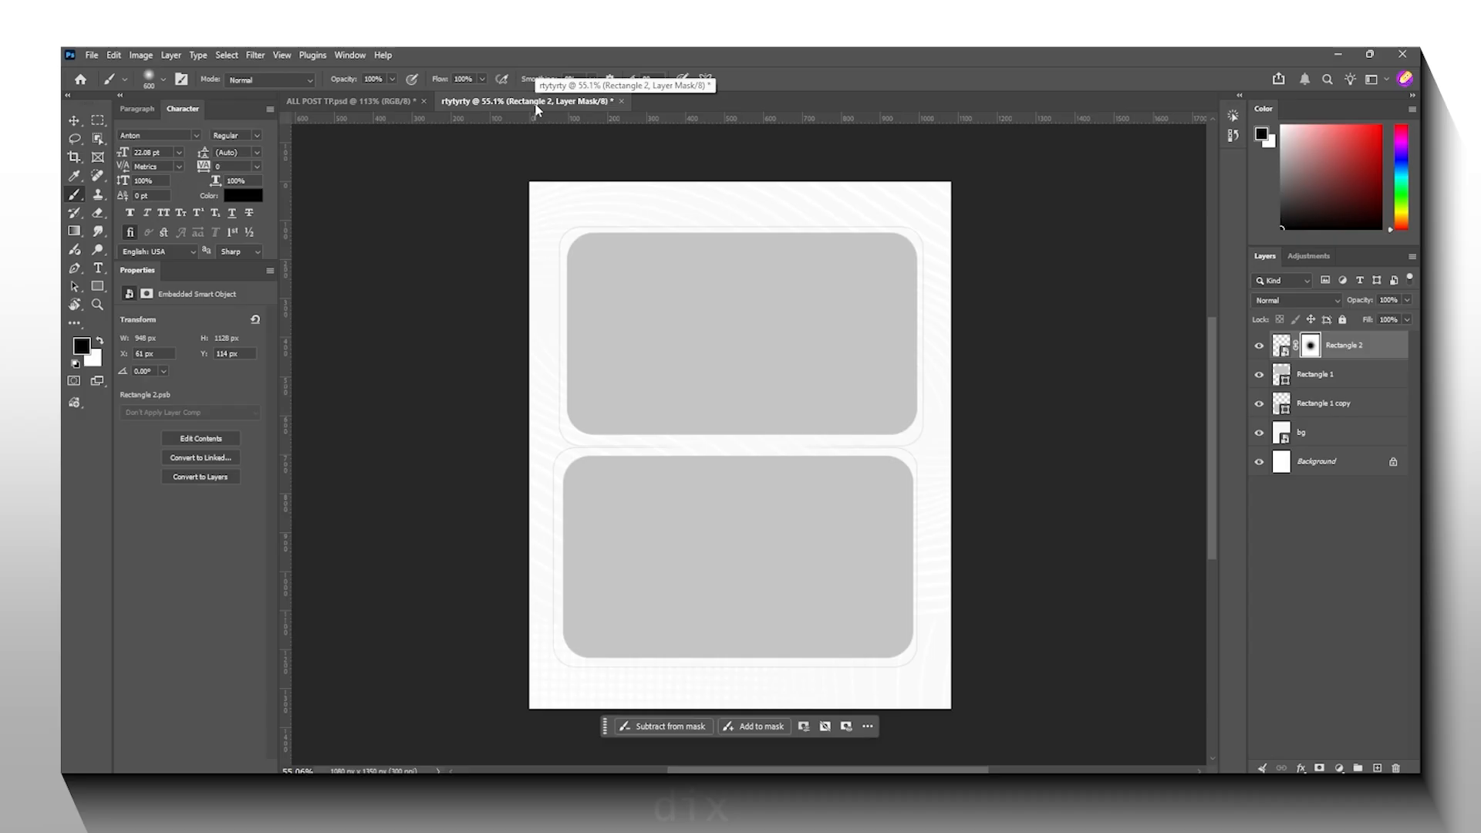
scroll(651, 469, "up", 3)
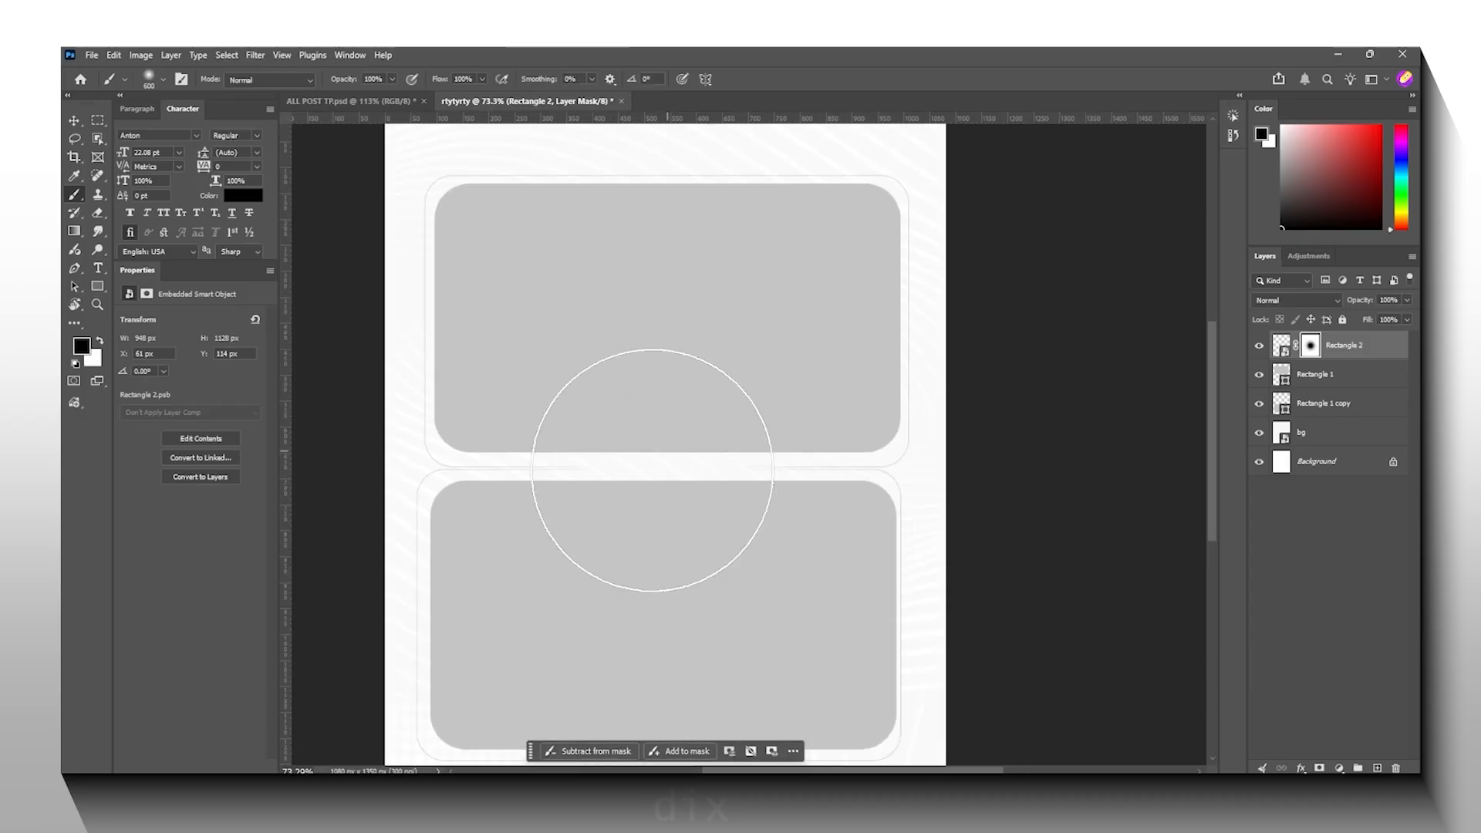
left_click(422, 101)
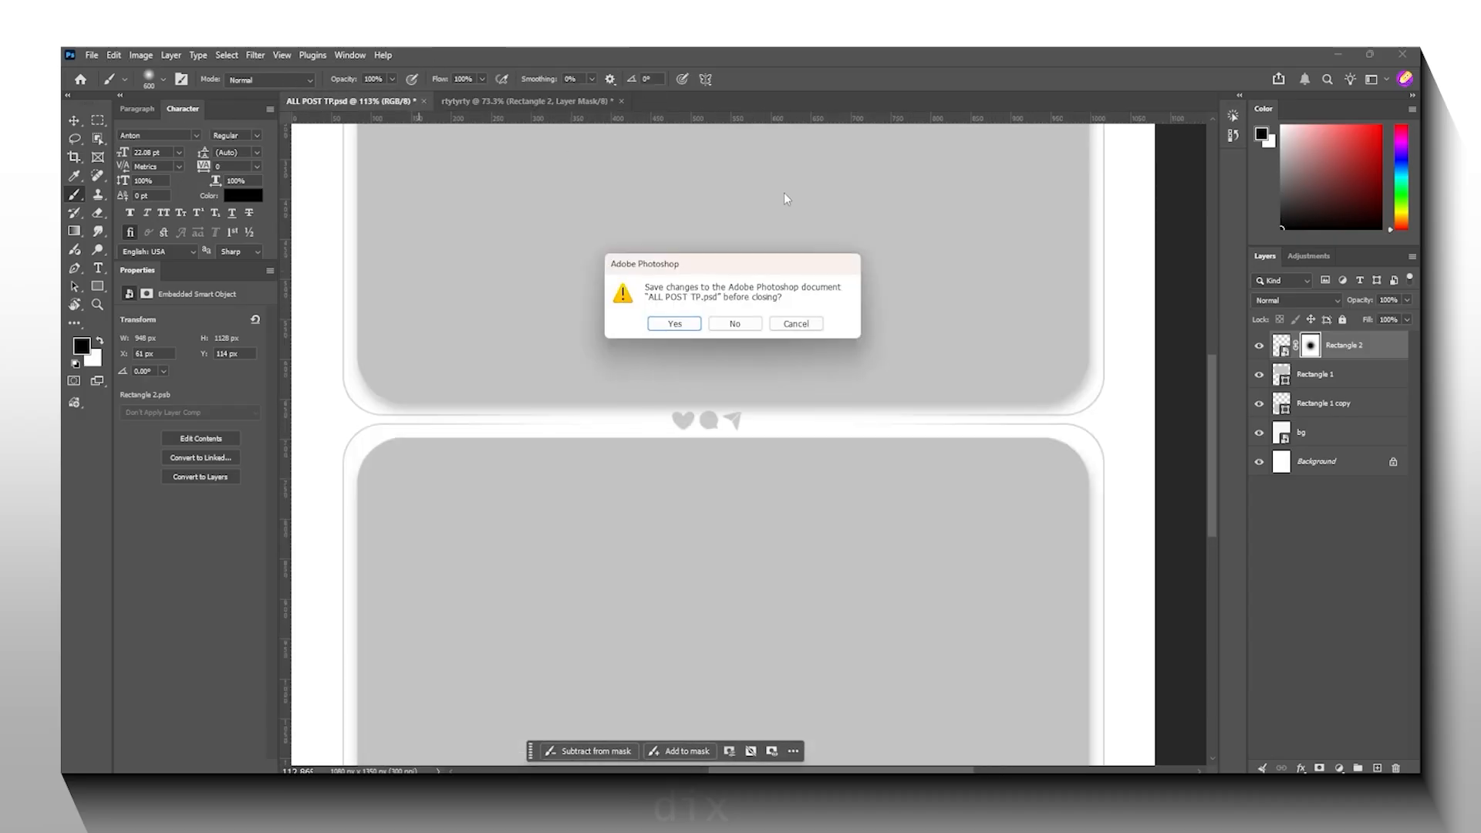
left_click(795, 323)
left_click_drag(1292, 373, 677, 489)
key("ctrl+t")
key("Return")
Step: Add a black mask to the LINE layer and paint white at the centre gap to reveal only the small icons
left_click(1320, 768, "alt")
key("b")
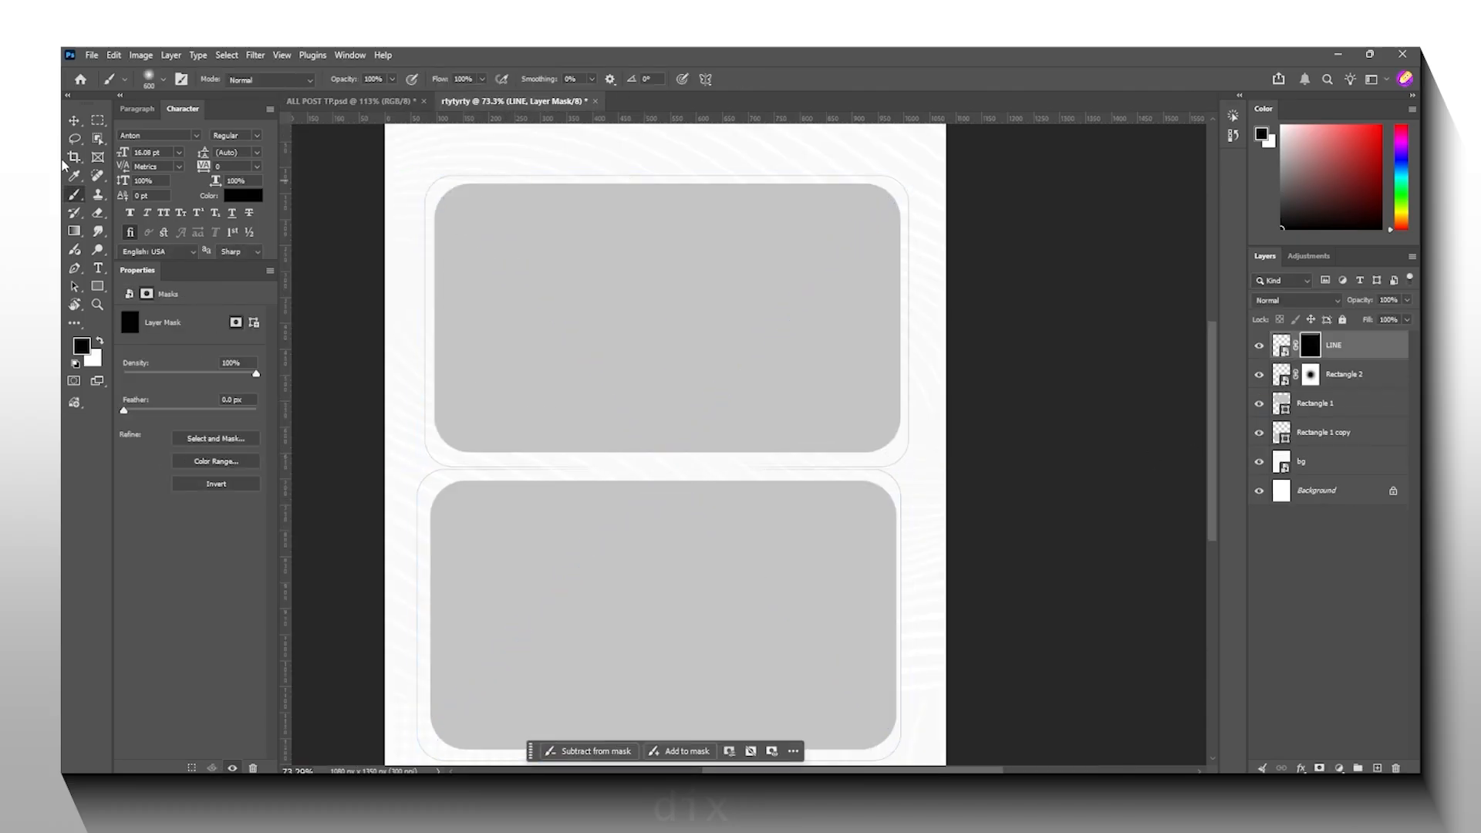
key("x")
scroll(645, 439, "up", 4)
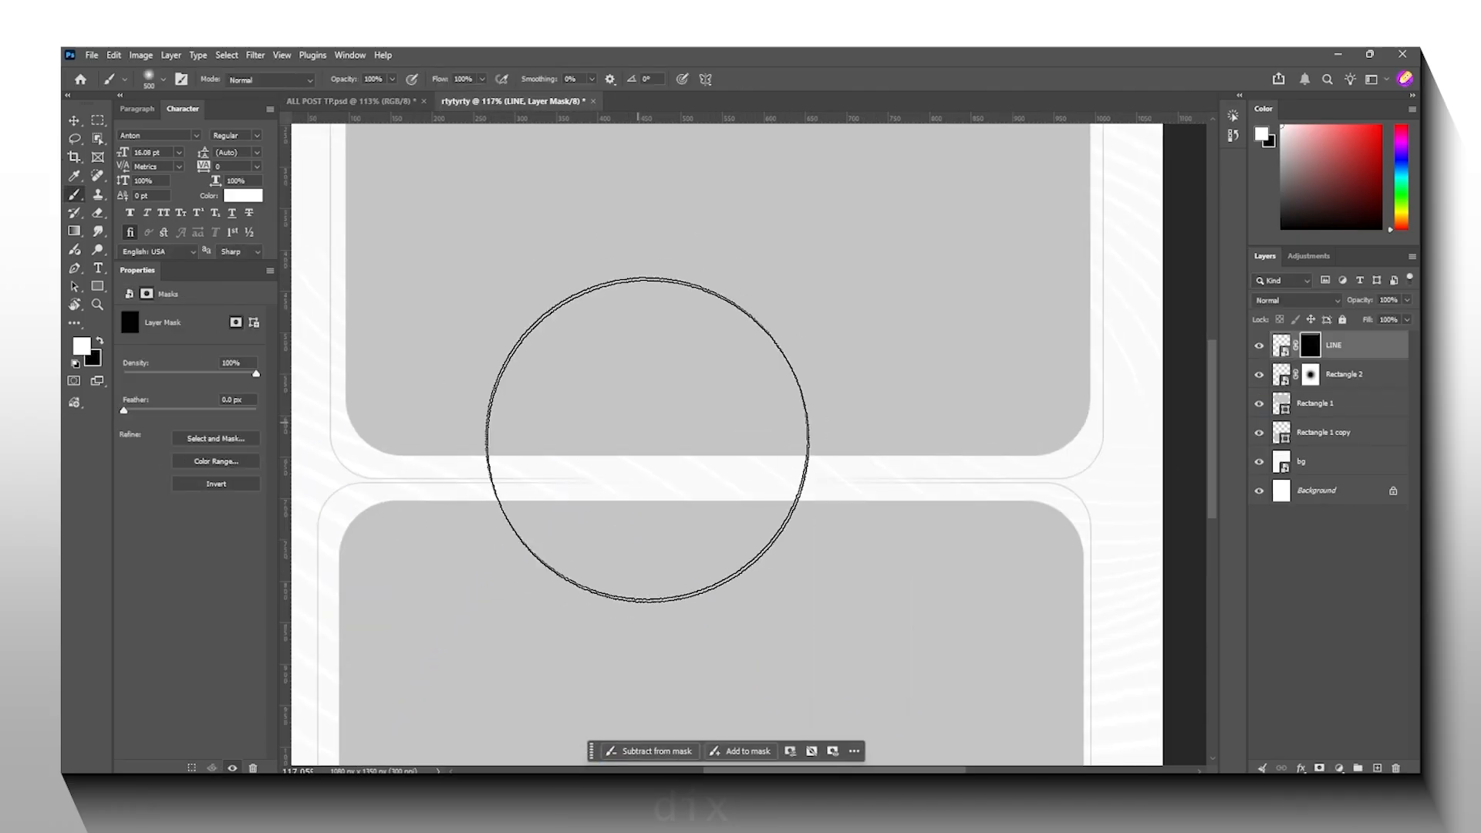
left_click(725, 482)
scroll(714, 456, "down", 5)
scroll(803, 414, "down", 3)
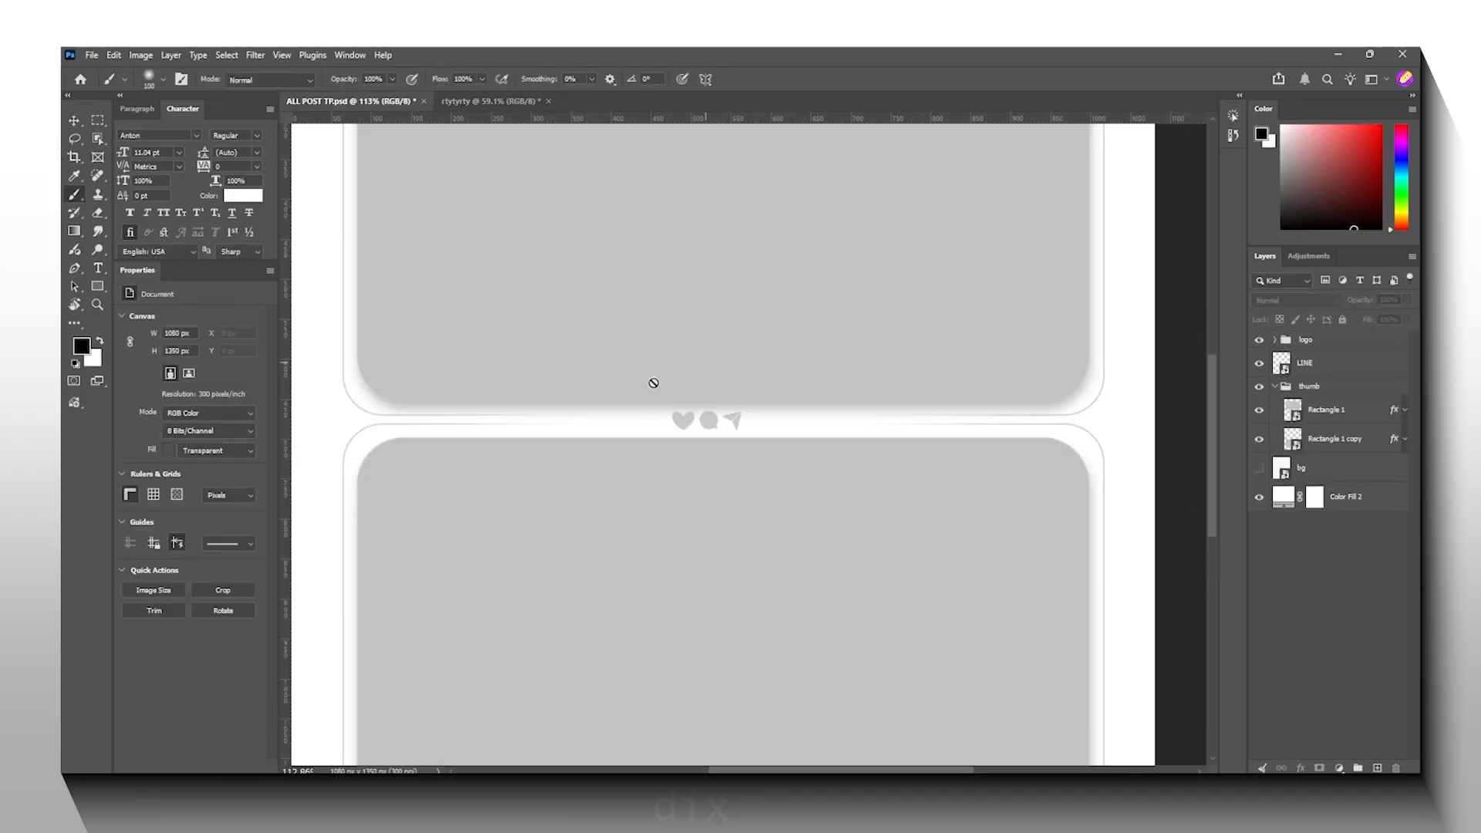
Step: Examine the logo below the lower frame and the frames' edge shading in ALL POST TP.psd for comparison with the post
scroll(663, 424, "down", 5)
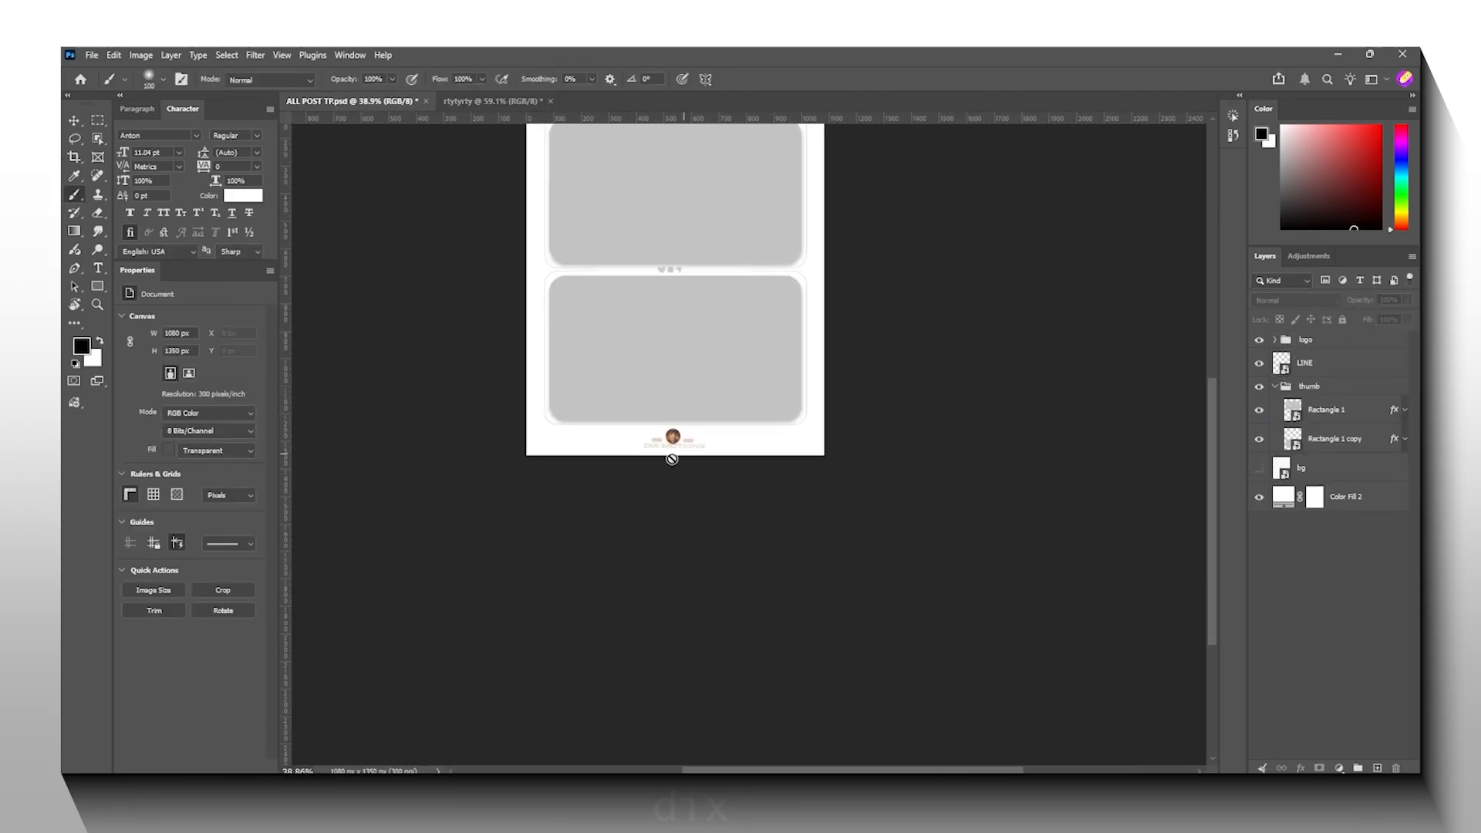
scroll(671, 457, "up", 8)
left_click_drag(612, 413, 813, 463)
scroll(814, 463, "down", 10)
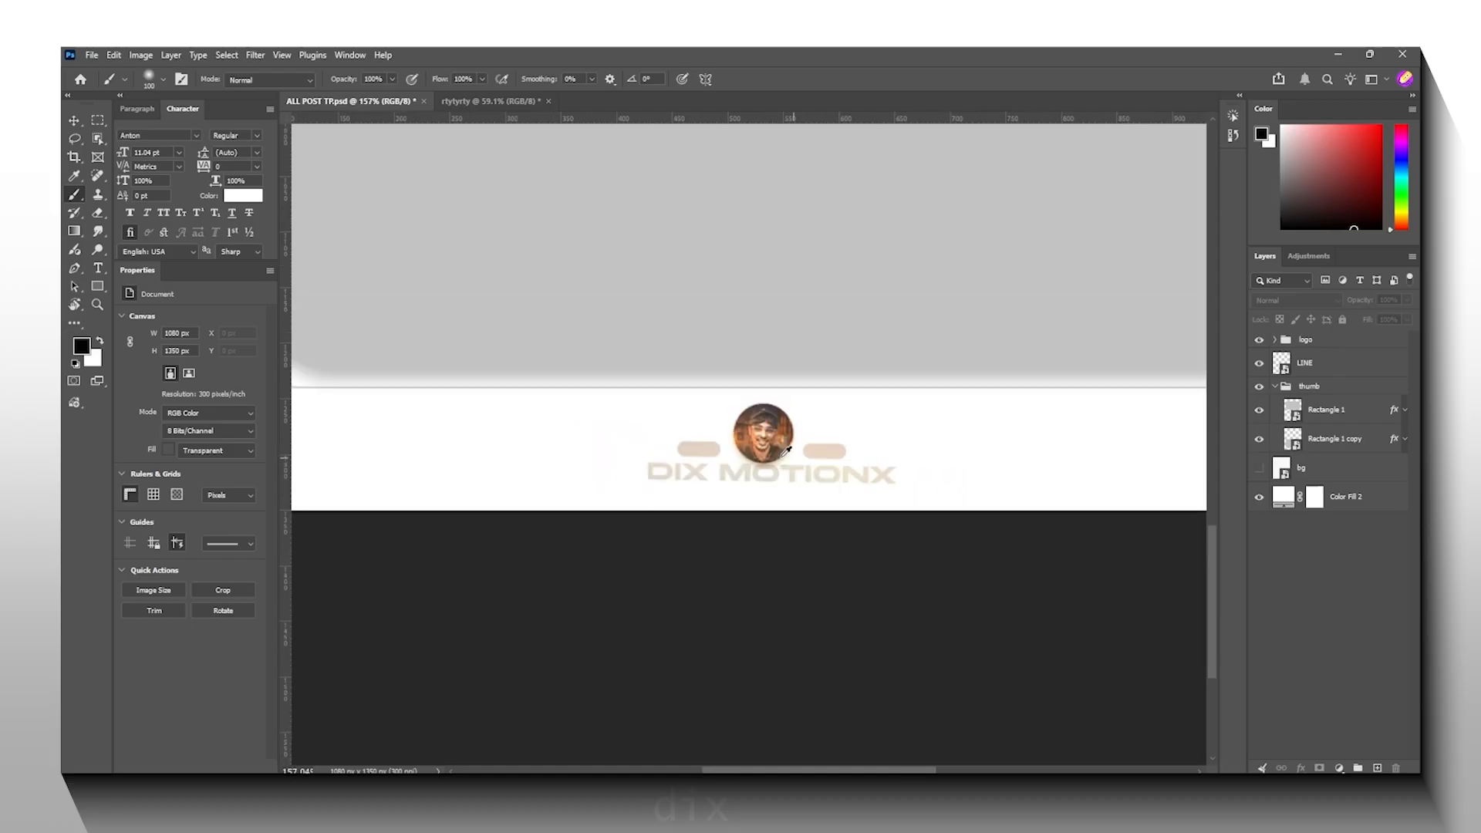
scroll(785, 438, "up", 10)
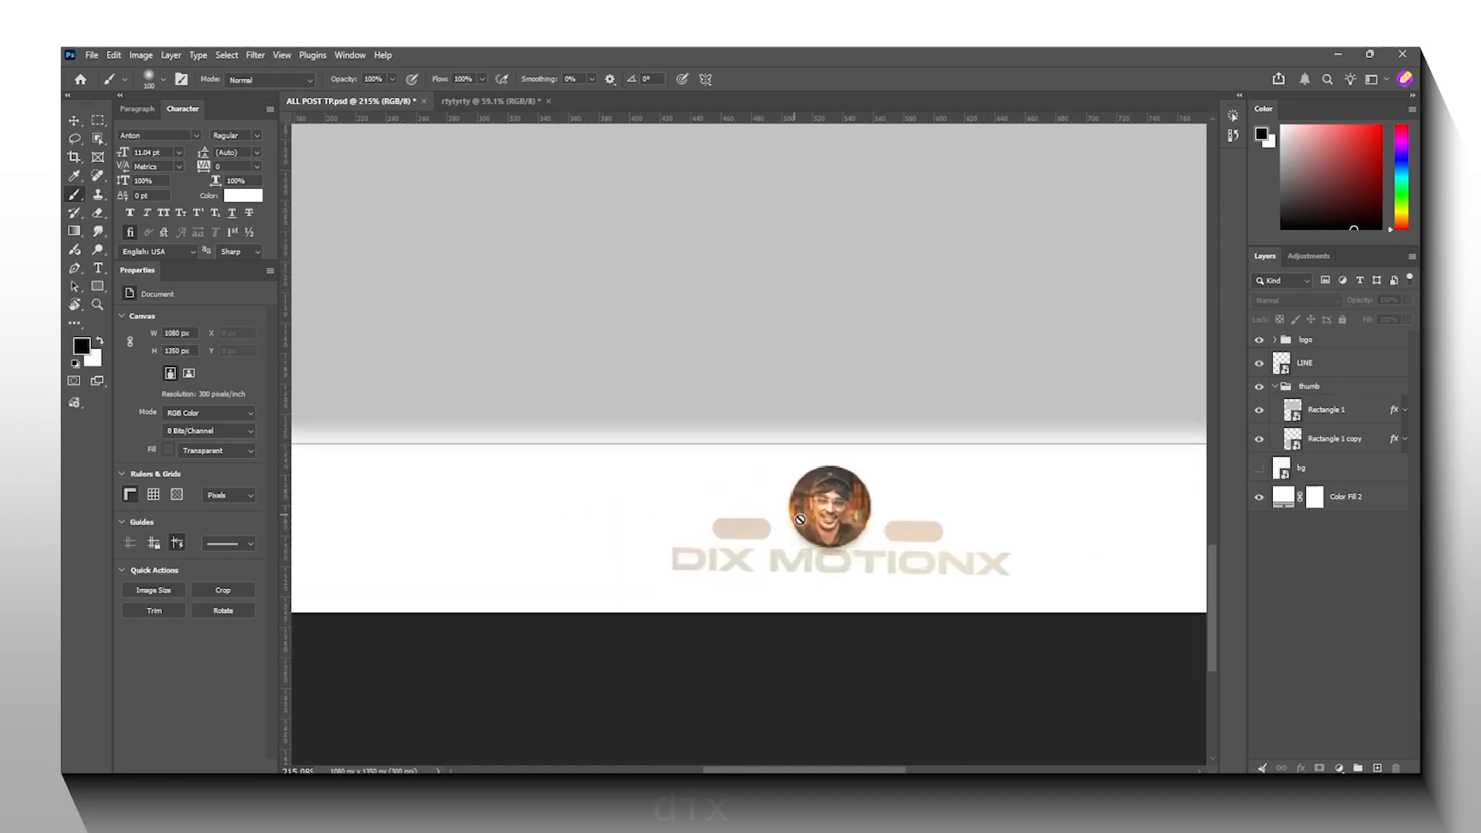
left_click(514, 102)
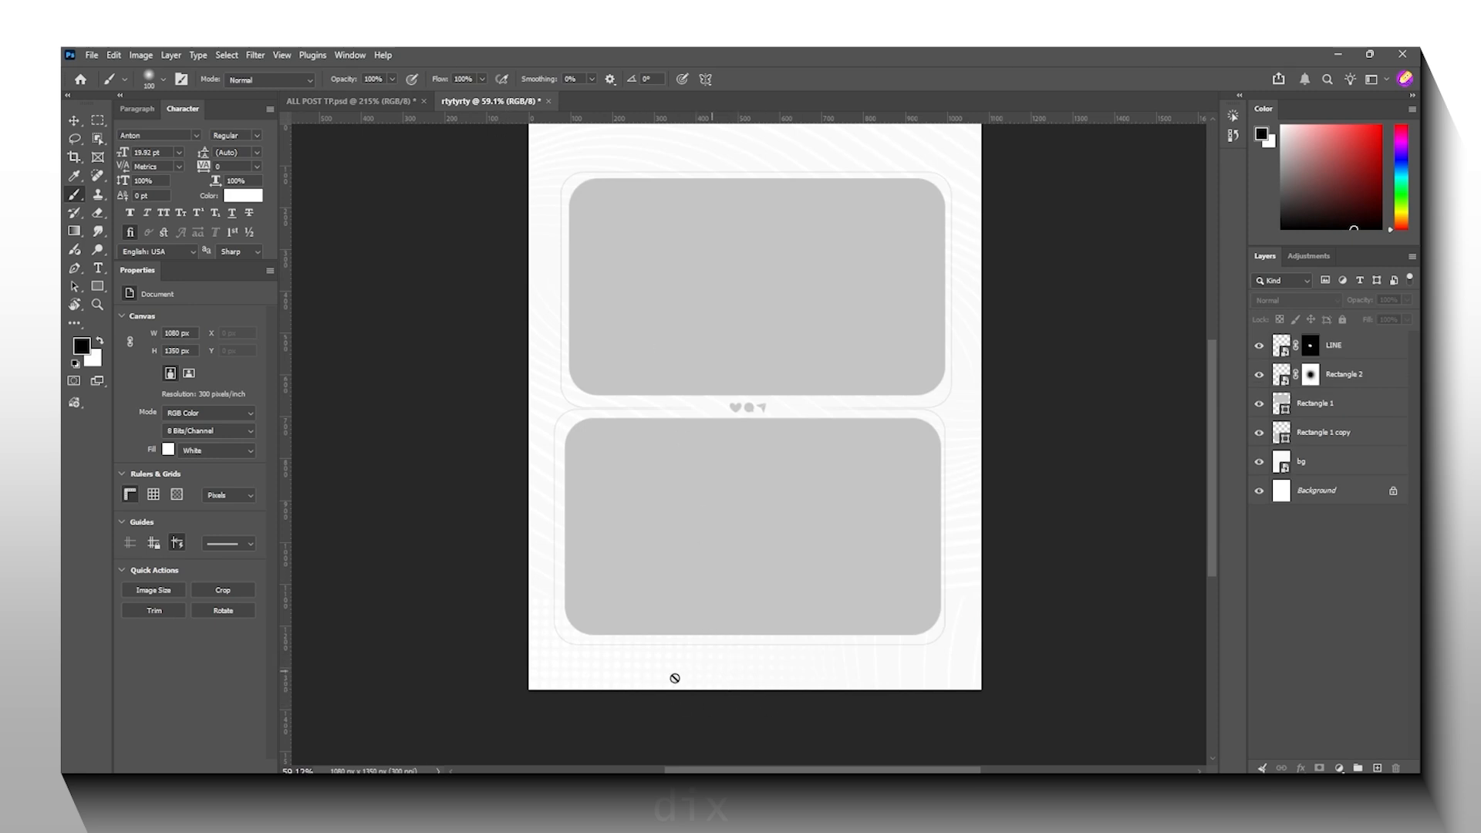
scroll(703, 673, "up", 2)
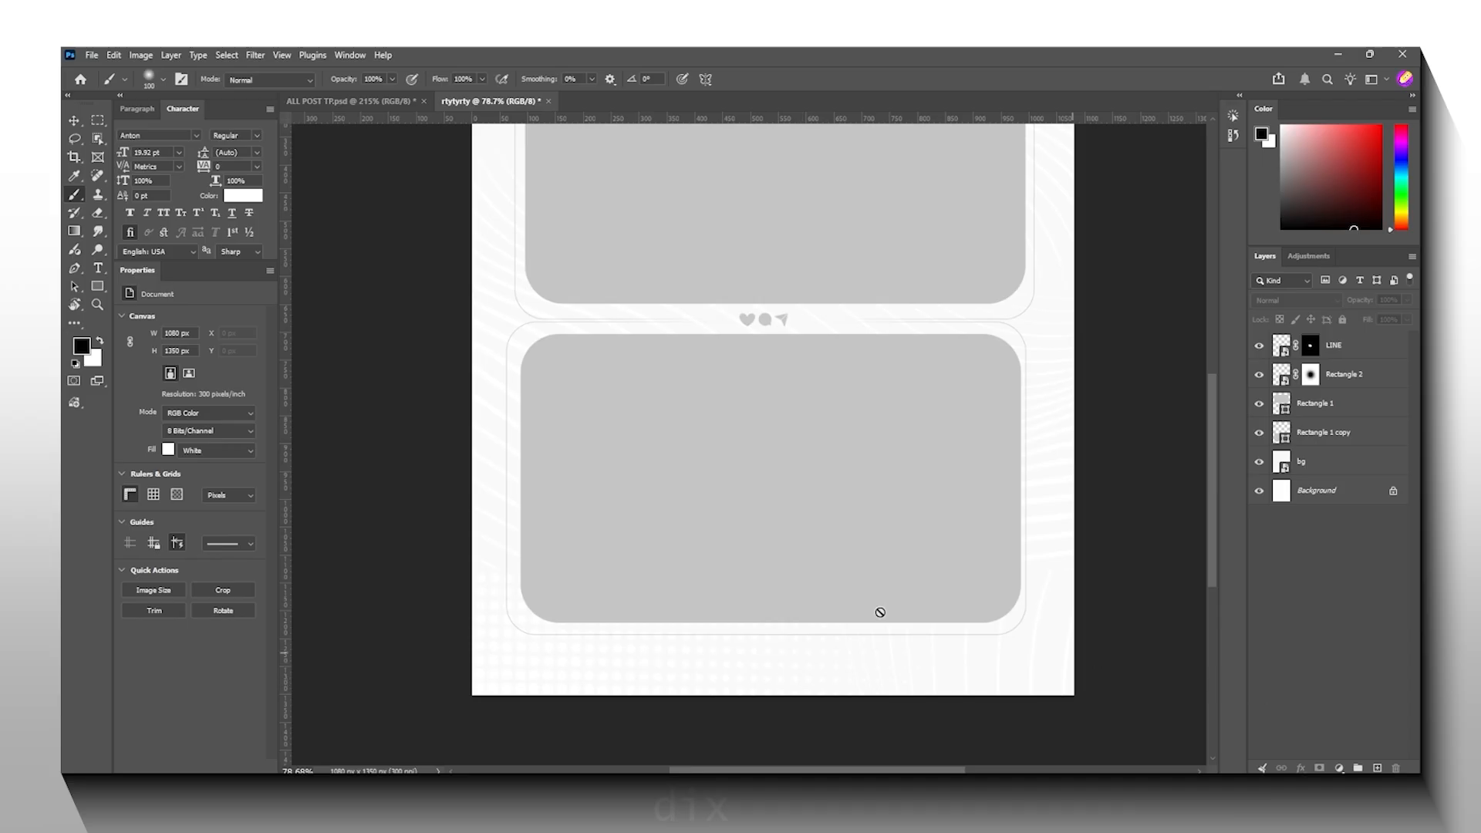
scroll(767, 489, "down", 3)
key("ctrl+Tab")
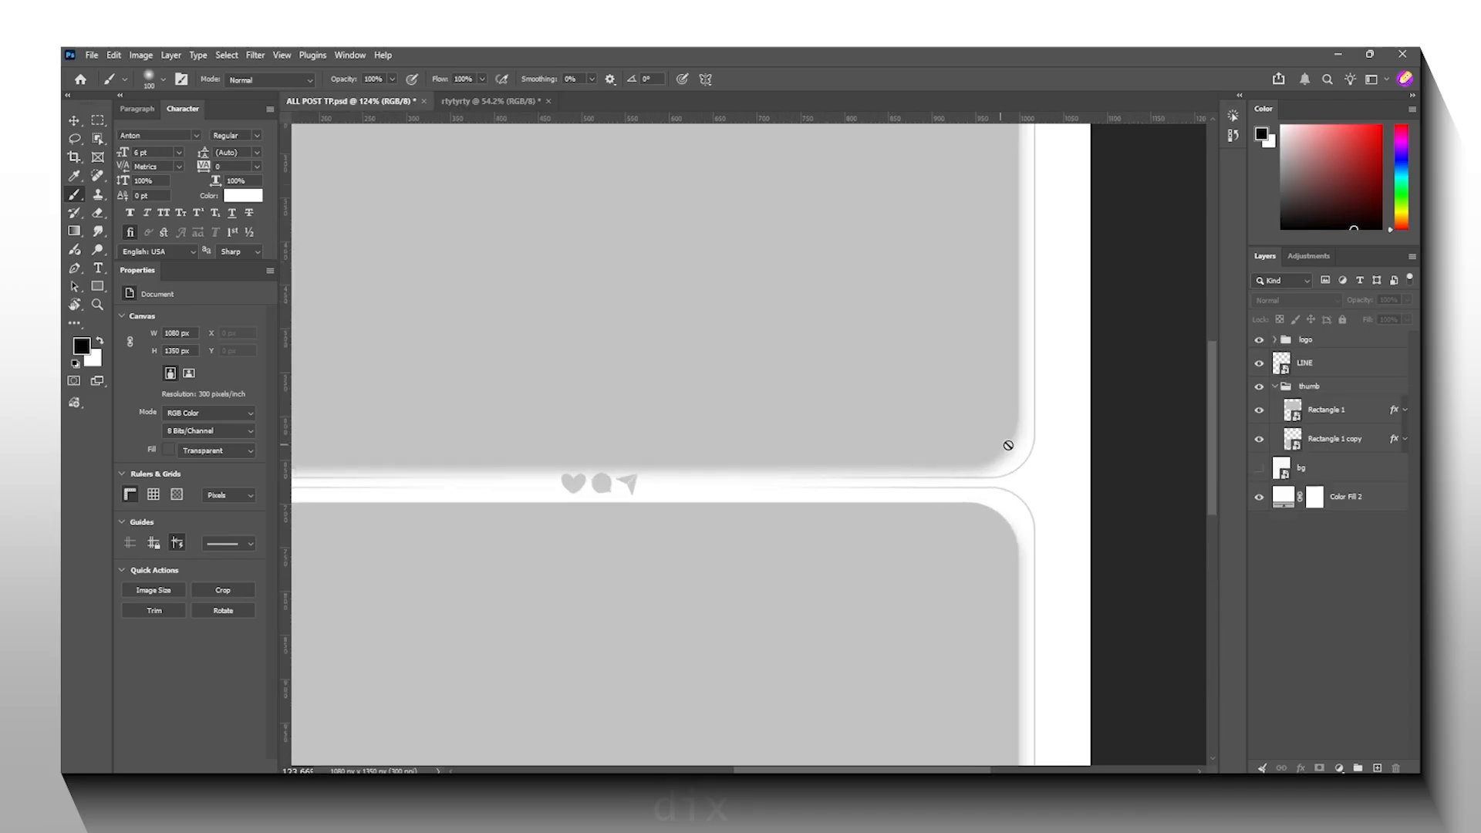
left_click(471, 101)
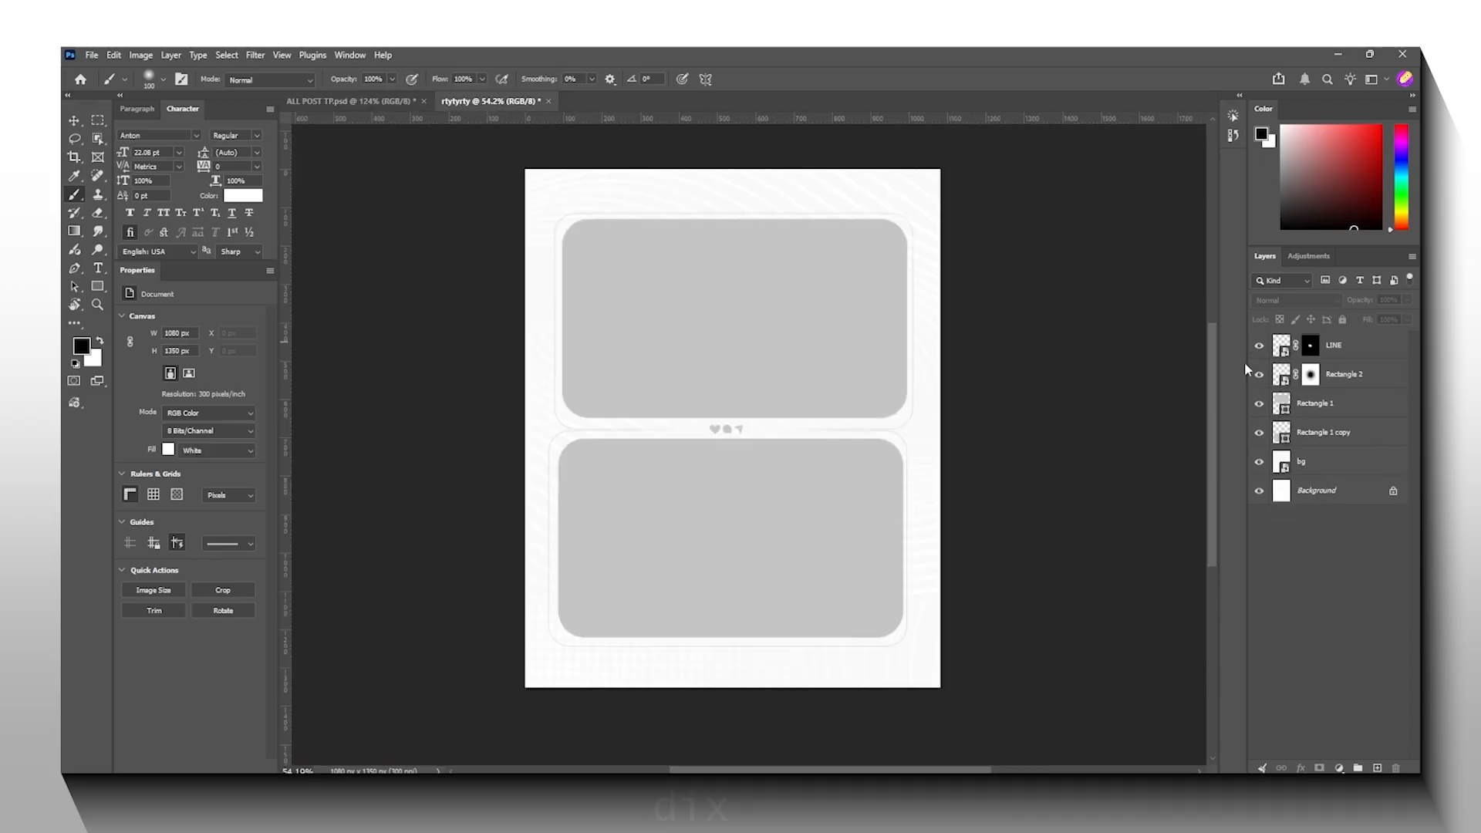
Step: Add a Drop Shadow effect to the upper frame's layer, Rectangle 1
left_click(1258, 403)
left_click(1258, 403)
left_click(1359, 410)
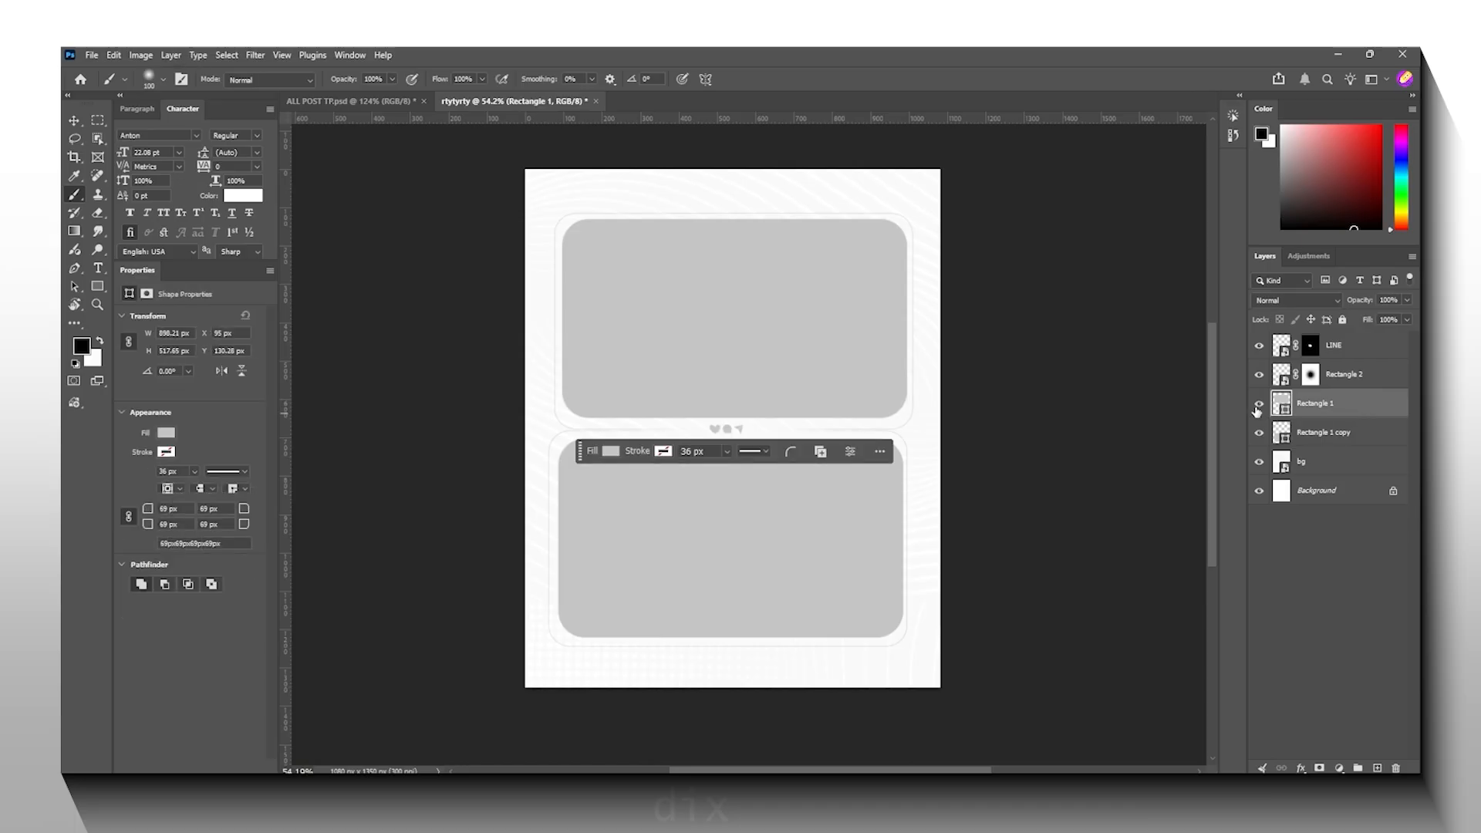
left_click(1258, 403)
left_click(1259, 404)
double_click(1381, 410)
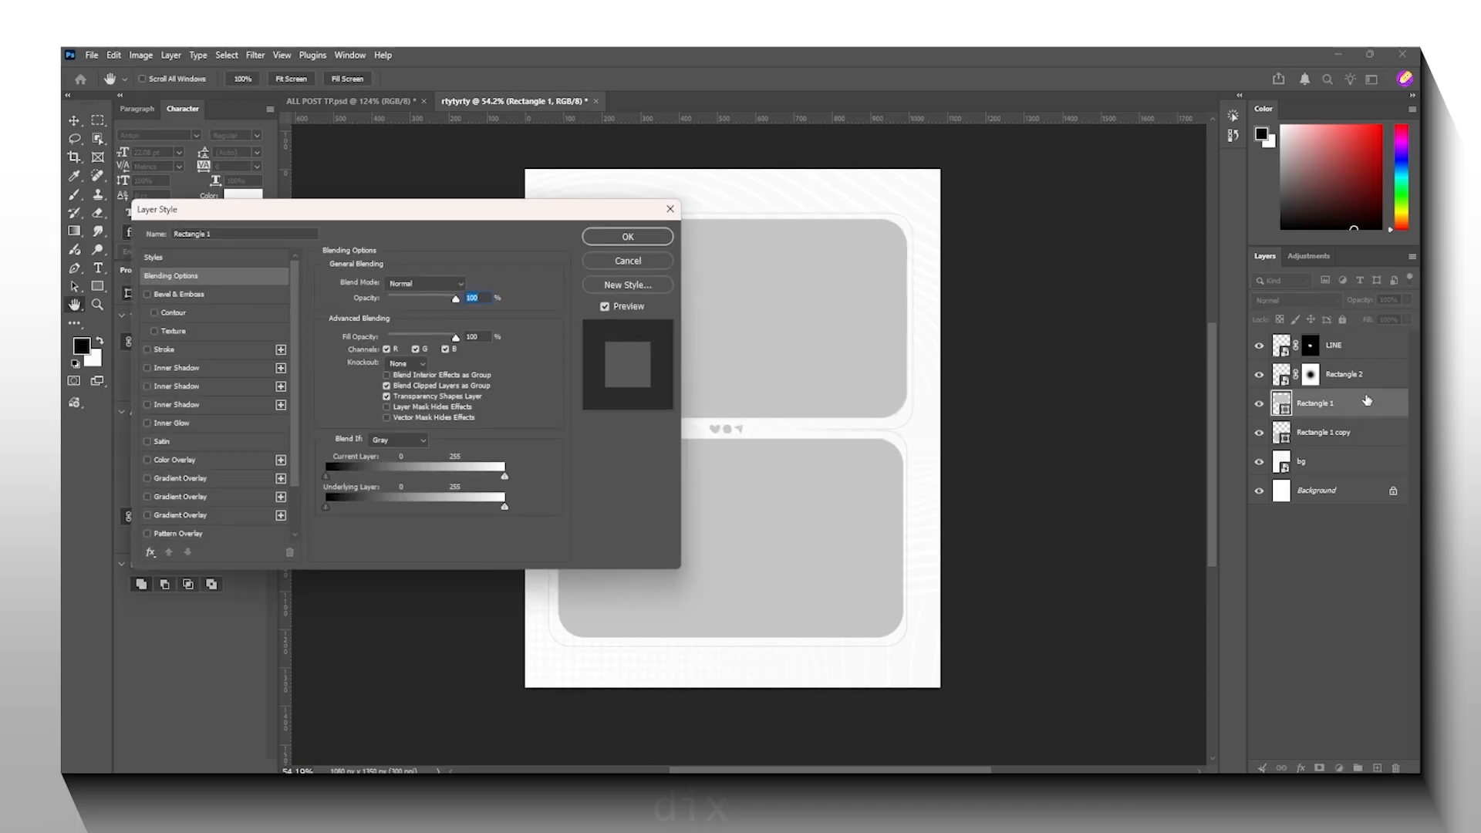
scroll(177, 532, "down", 1)
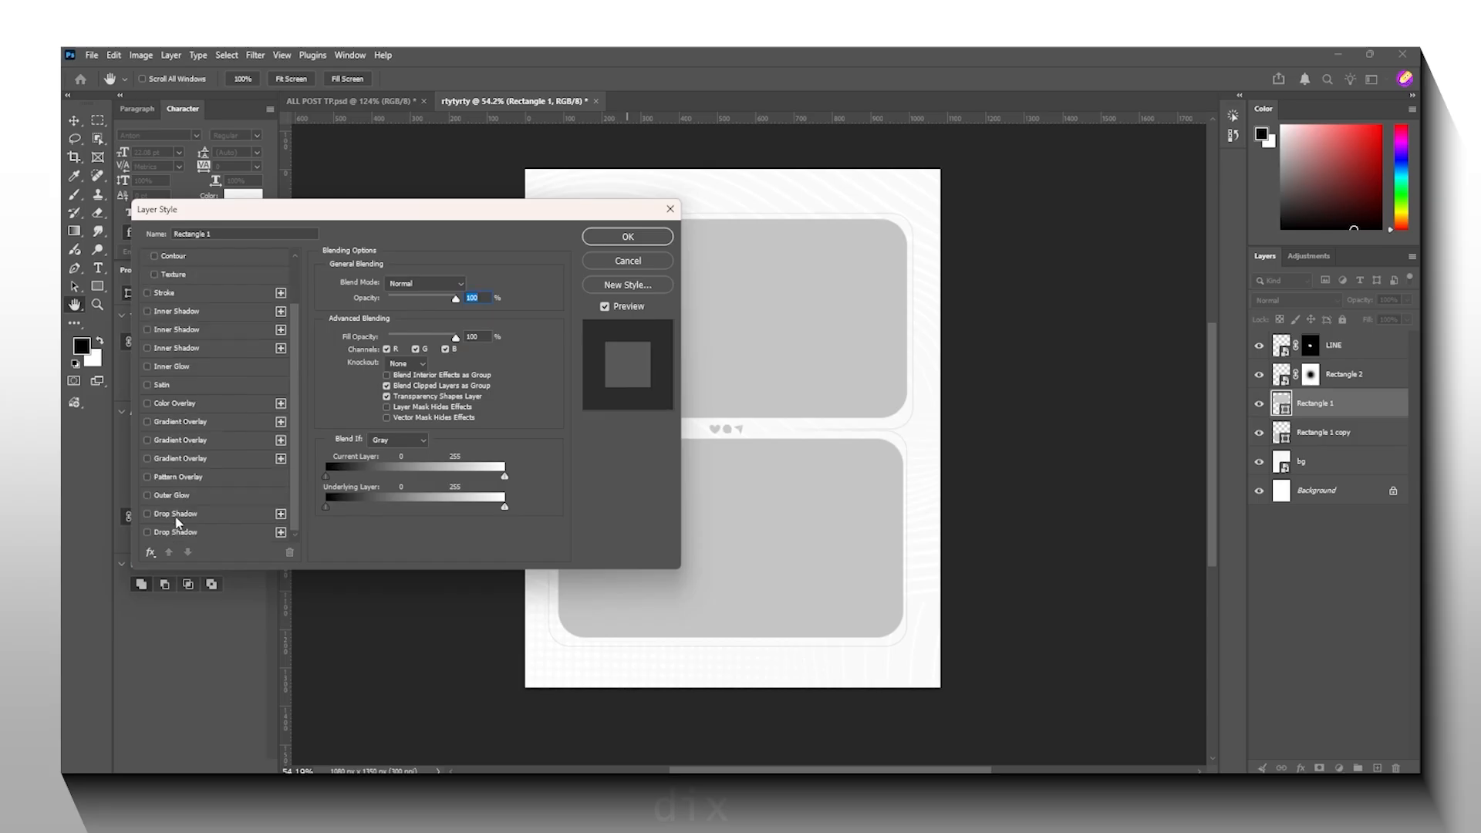
left_click_drag(168, 220, 229, 207)
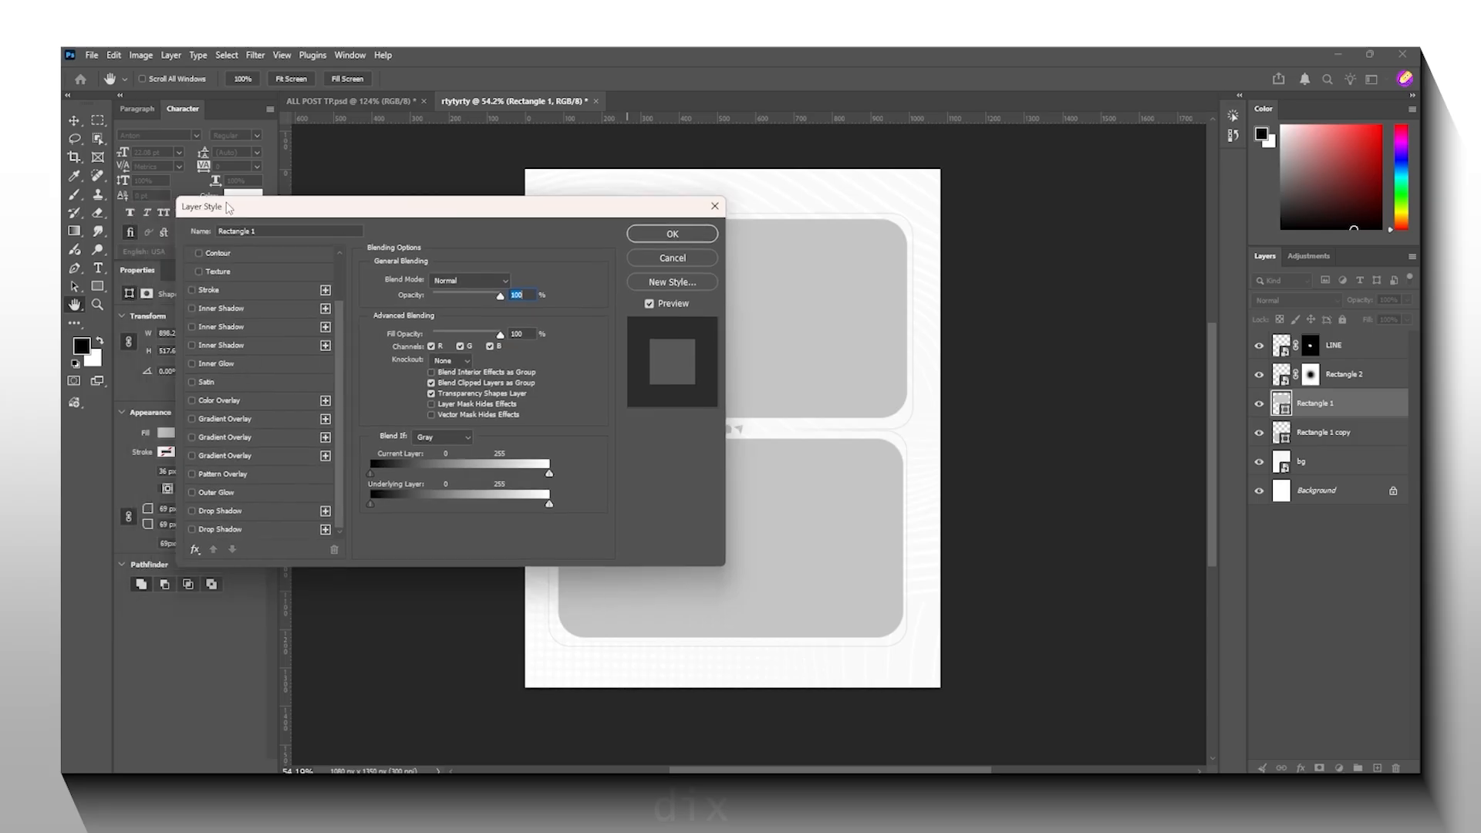
left_click(222, 513)
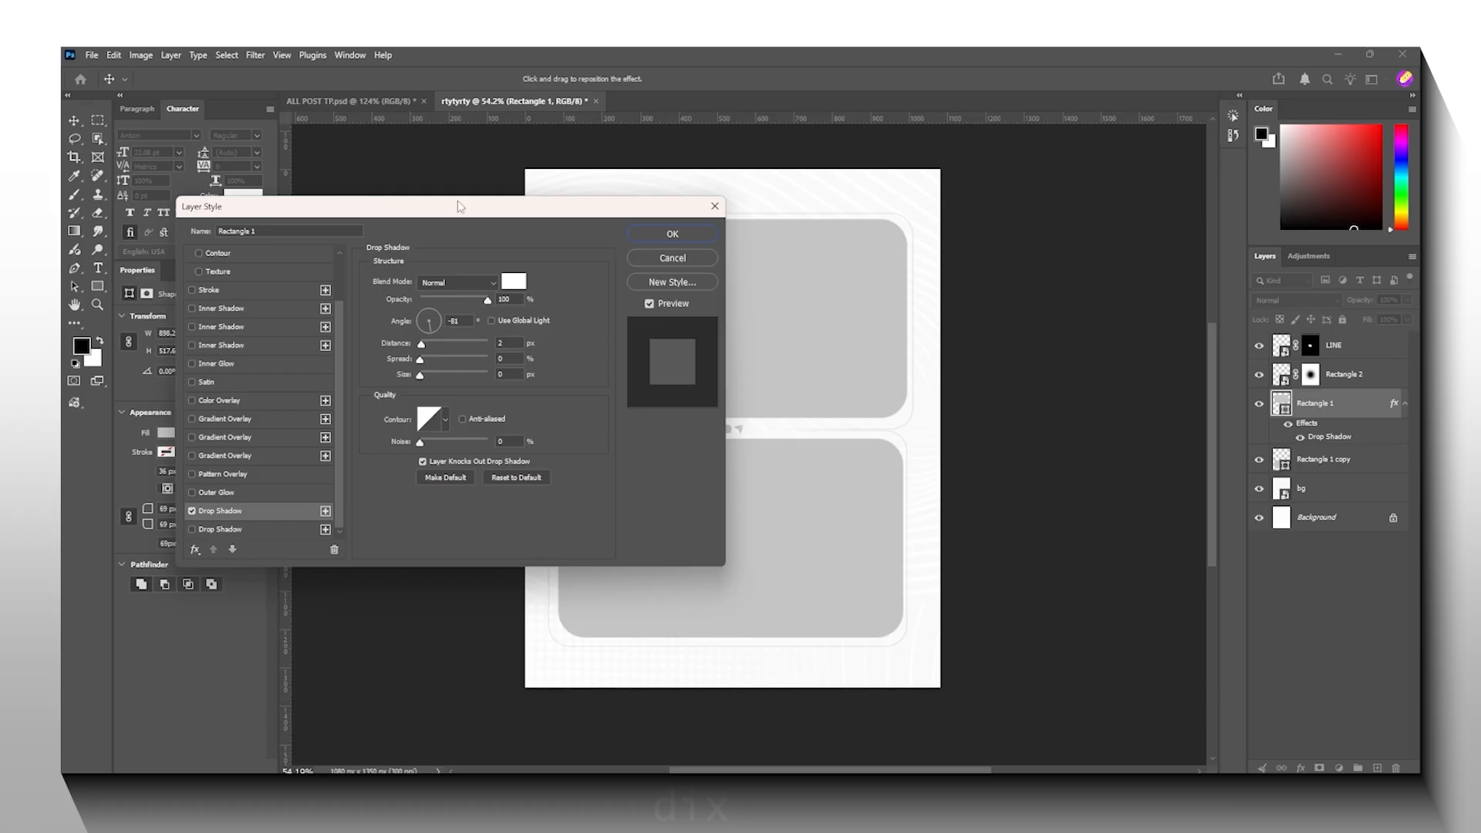
left_click_drag(461, 206, 1256, 229)
left_click(1307, 365)
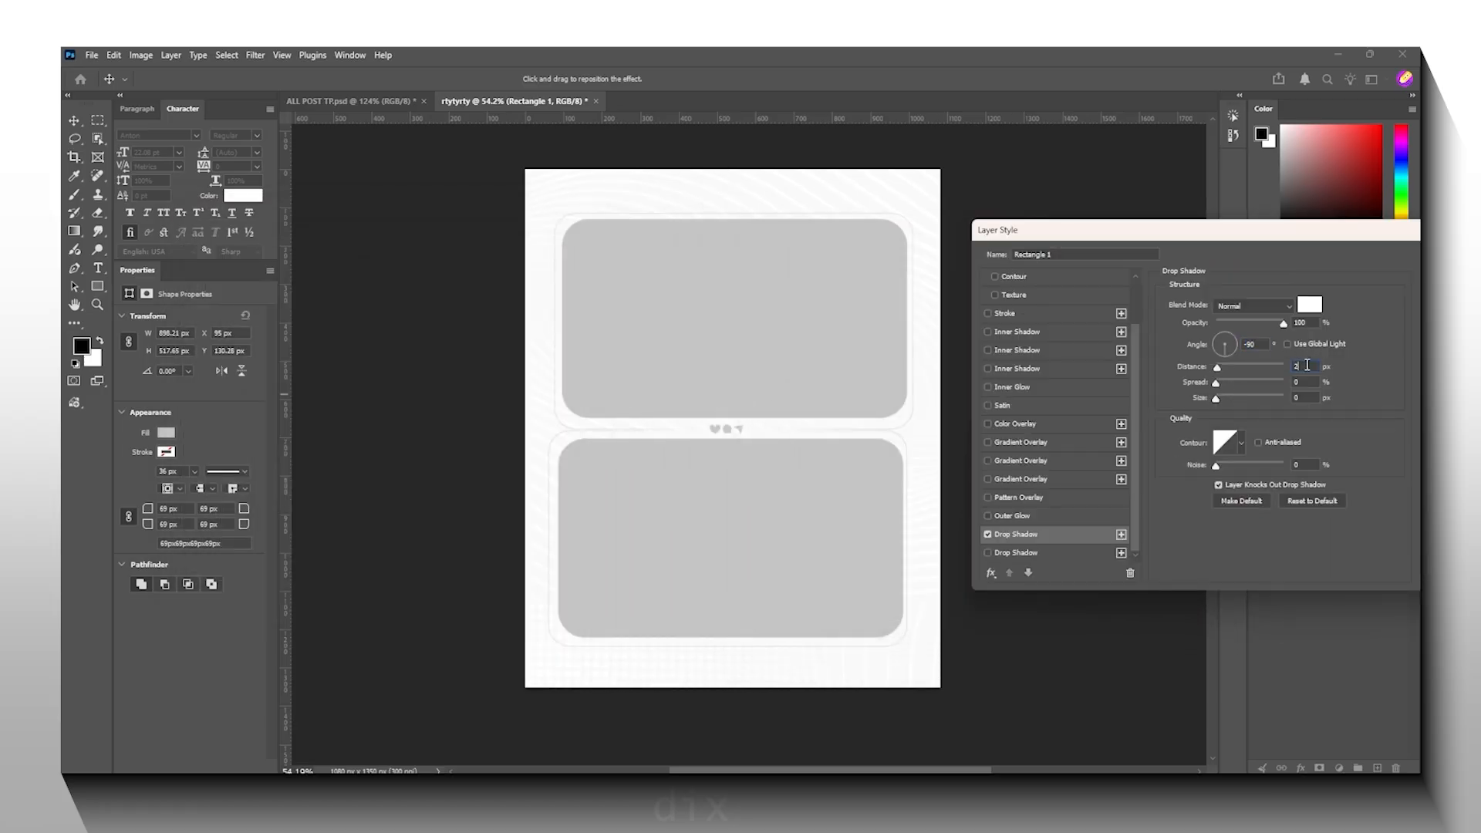
left_click(1309, 305)
left_click(274, 698)
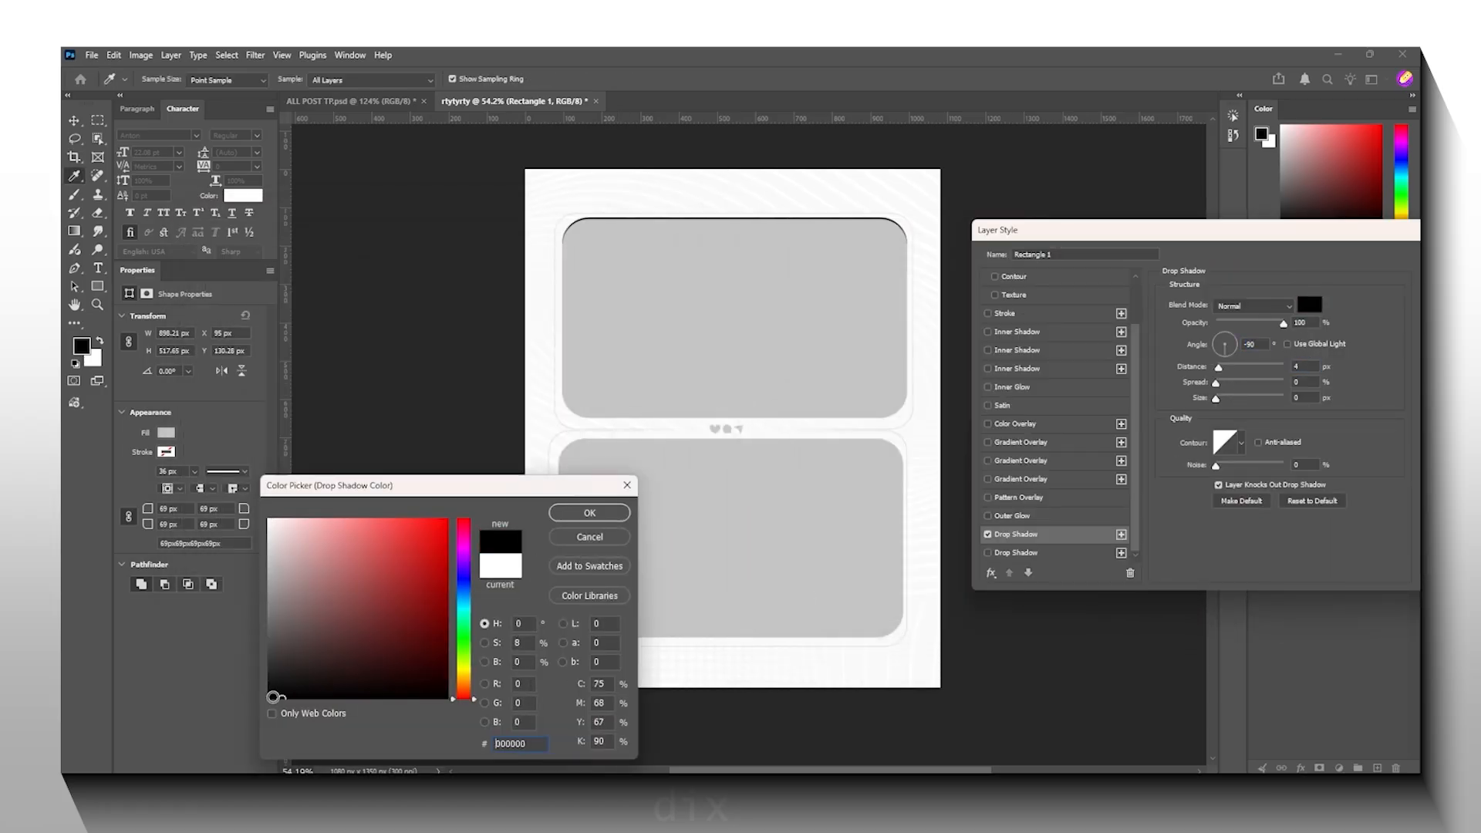
left_click(567, 521)
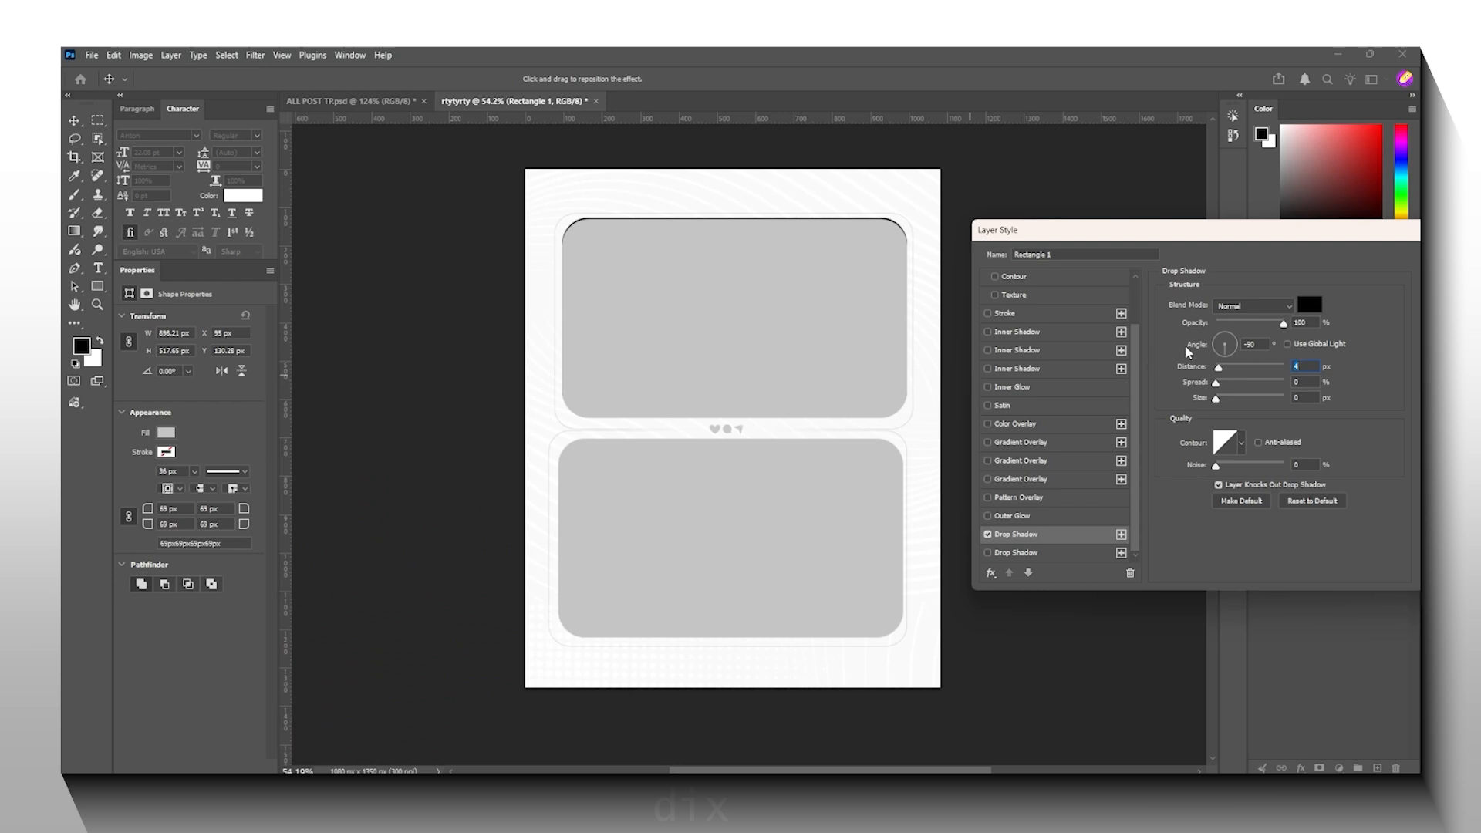
left_click_drag(1217, 358, 1231, 290)
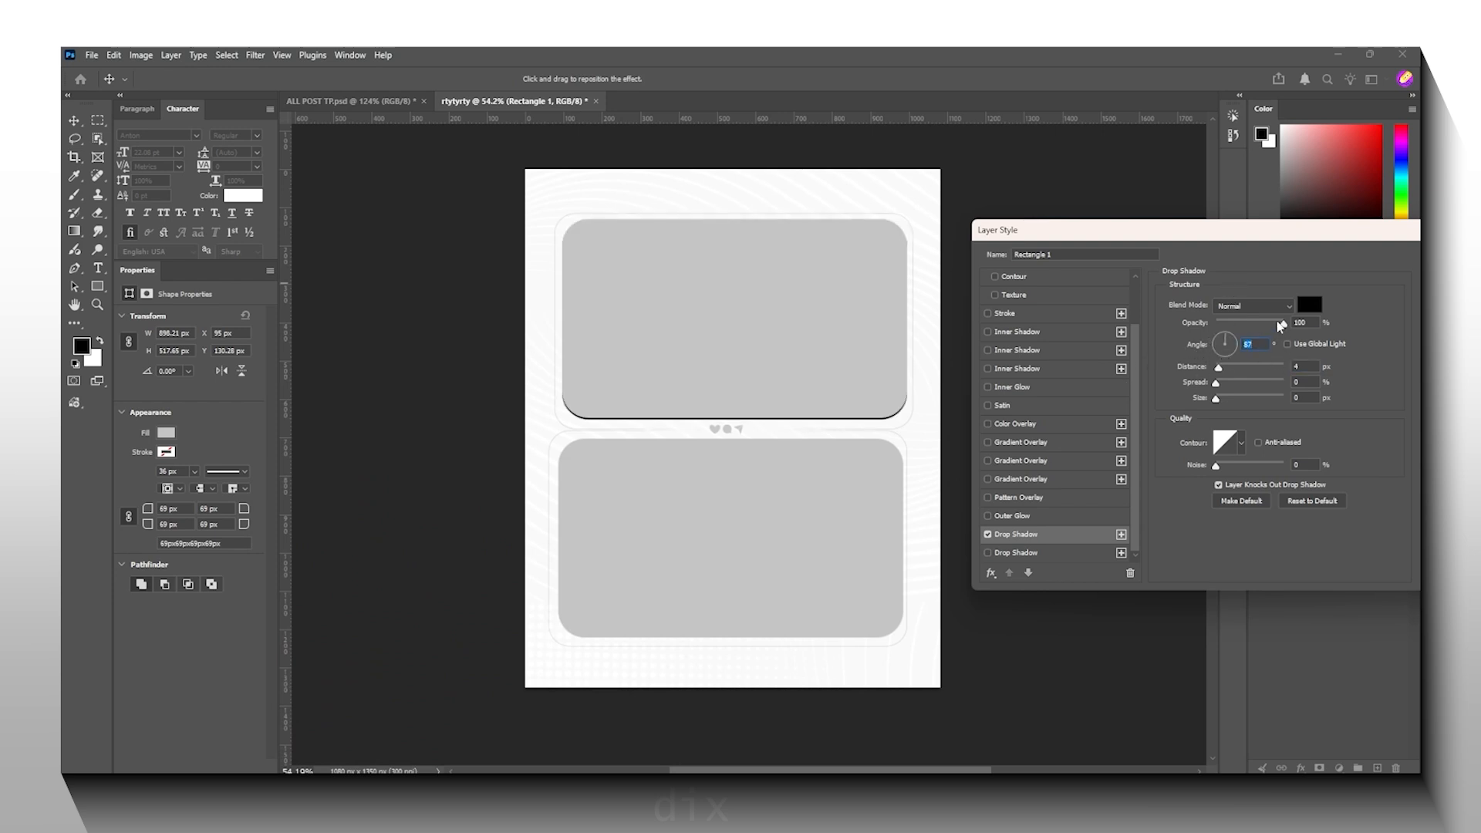
left_click_drag(1281, 328, 1255, 325)
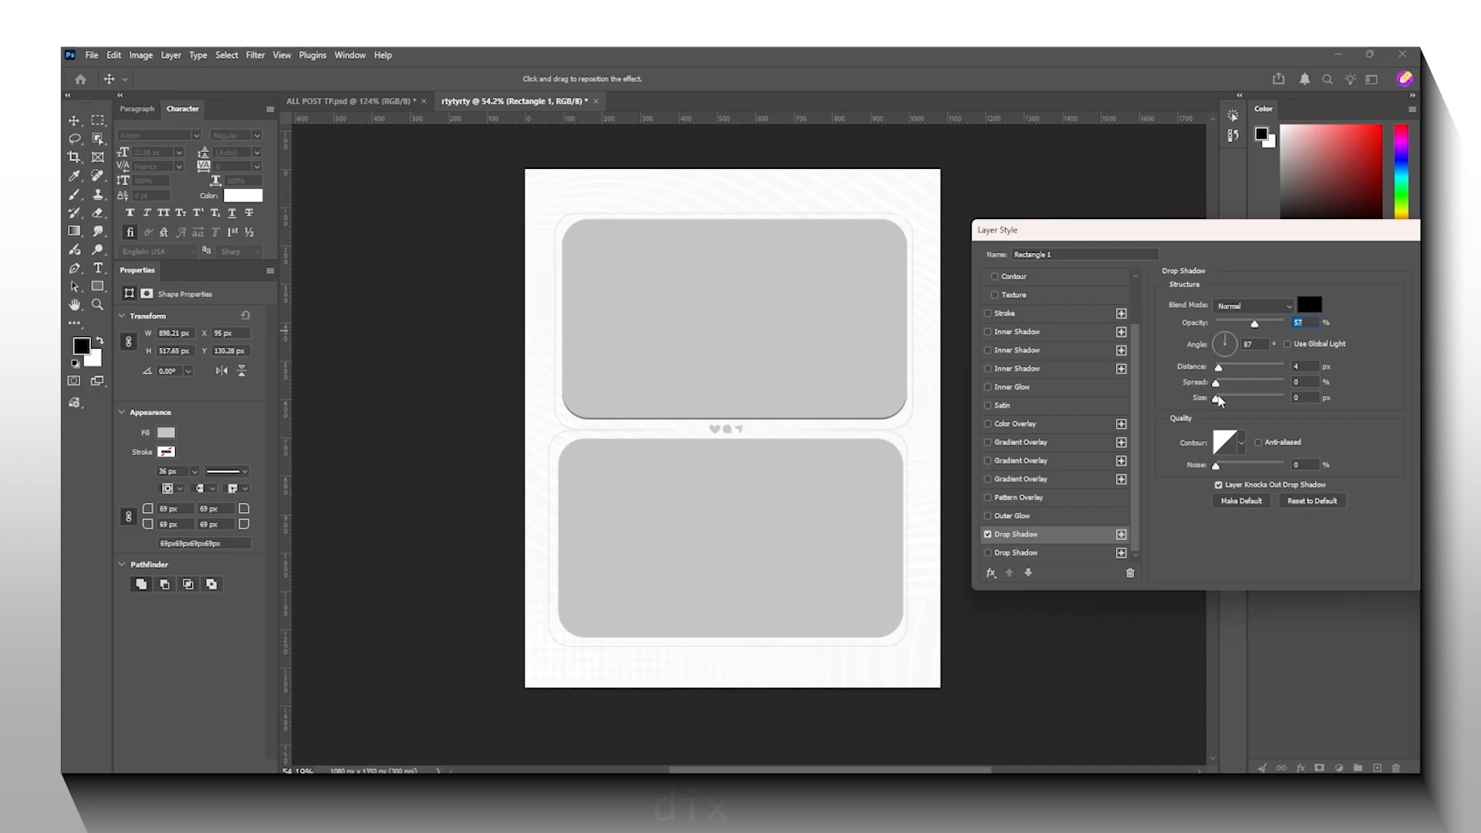
left_click_drag(1217, 398, 1227, 400)
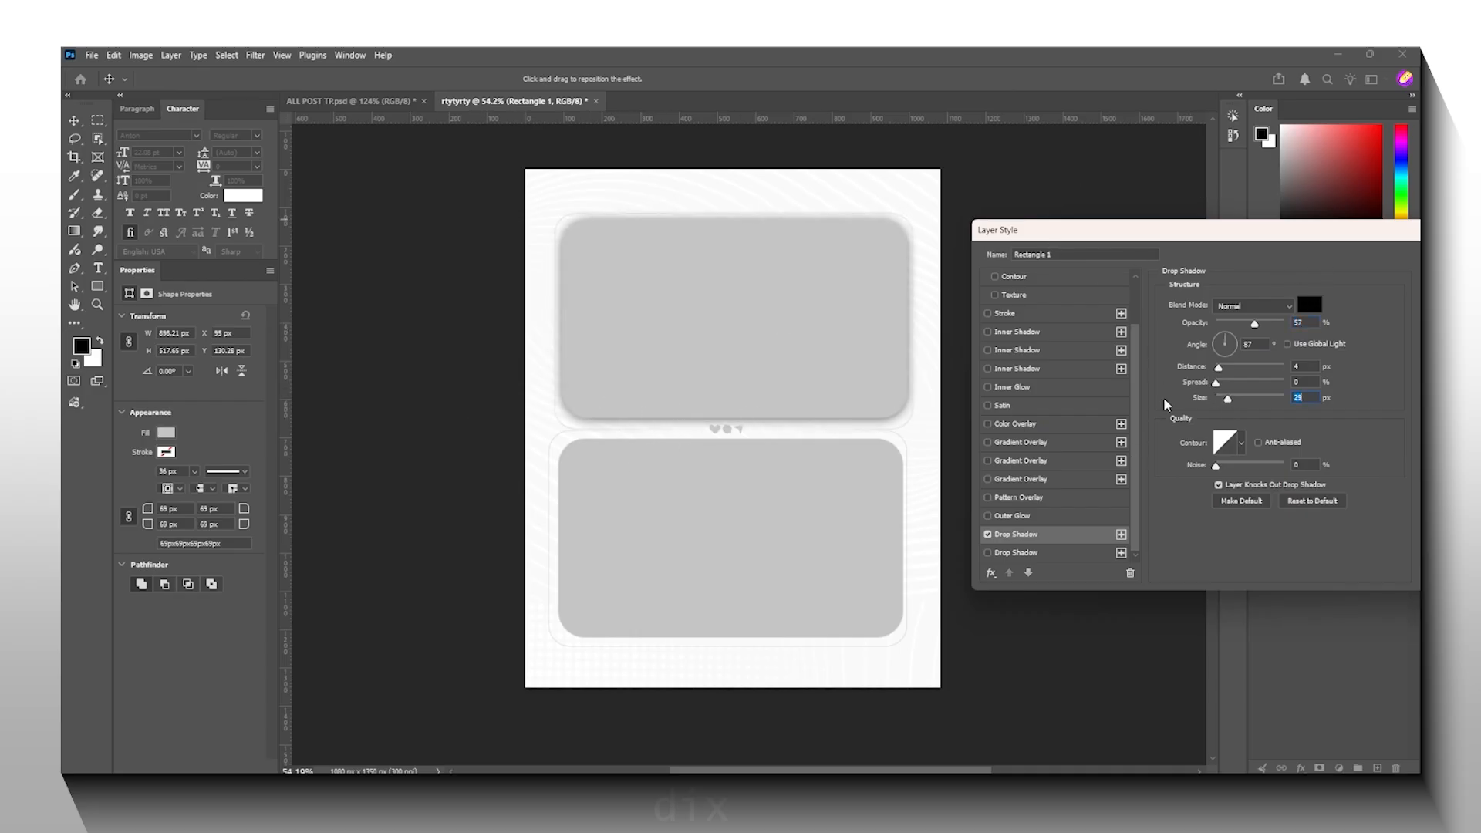
left_click_drag(1216, 383, 1221, 384)
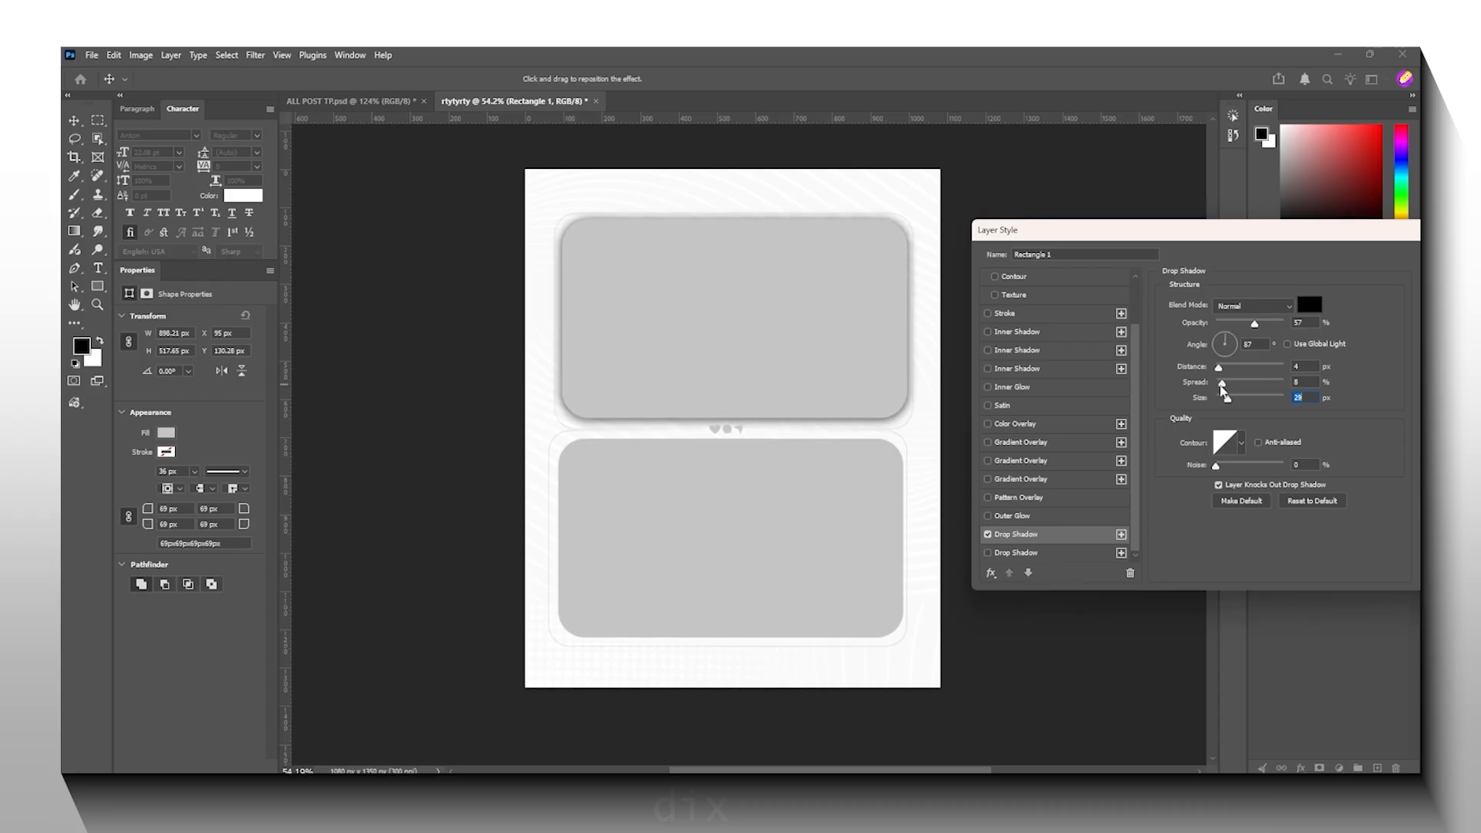
left_click_drag(1196, 238, 1050, 262)
left_click(1299, 307)
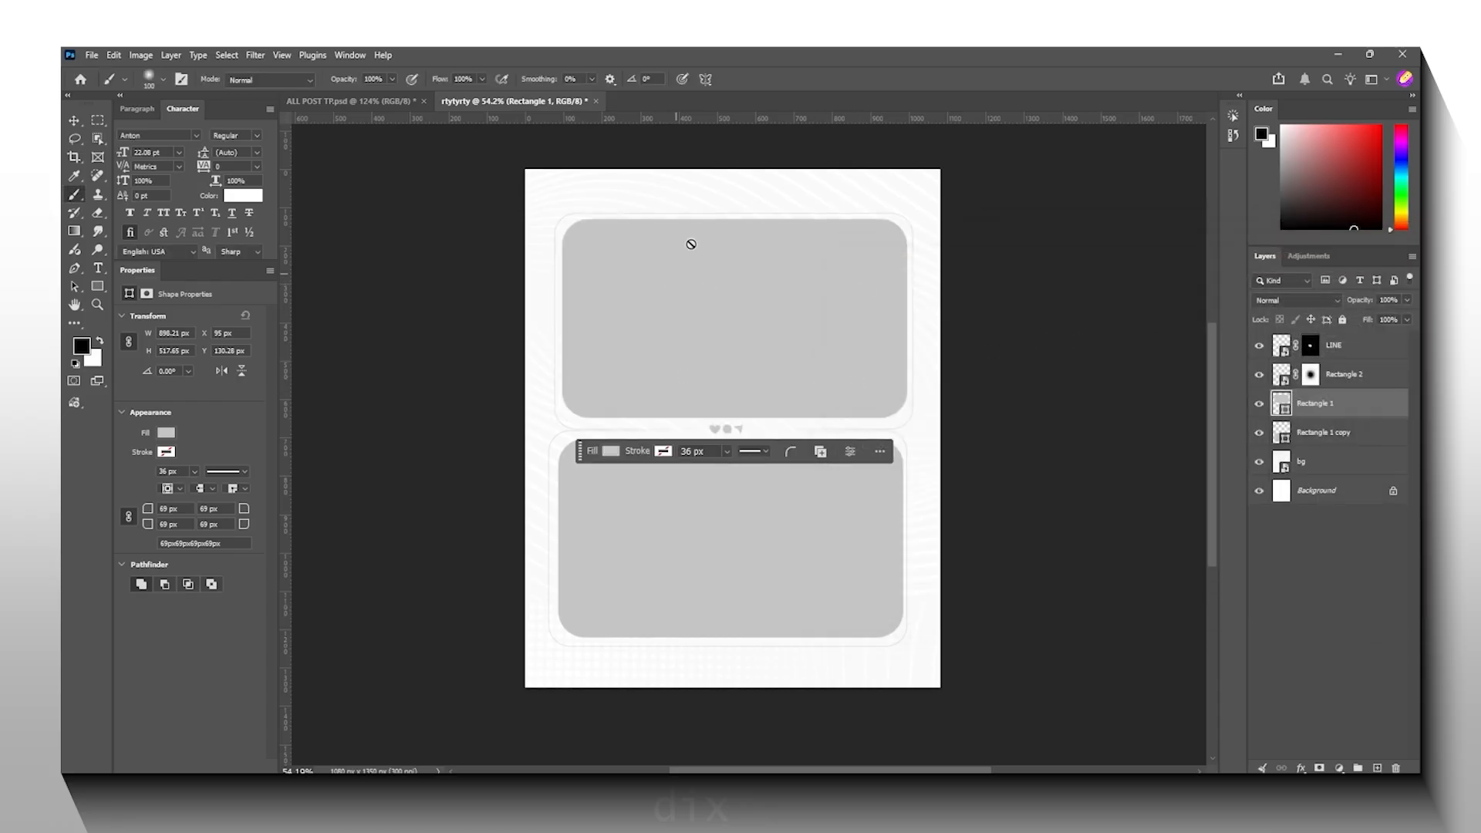
Step: Place the ChatGPT basketball sketch image from the Downloads folder into the post as an embedded object
scroll(690, 280, "up", 1)
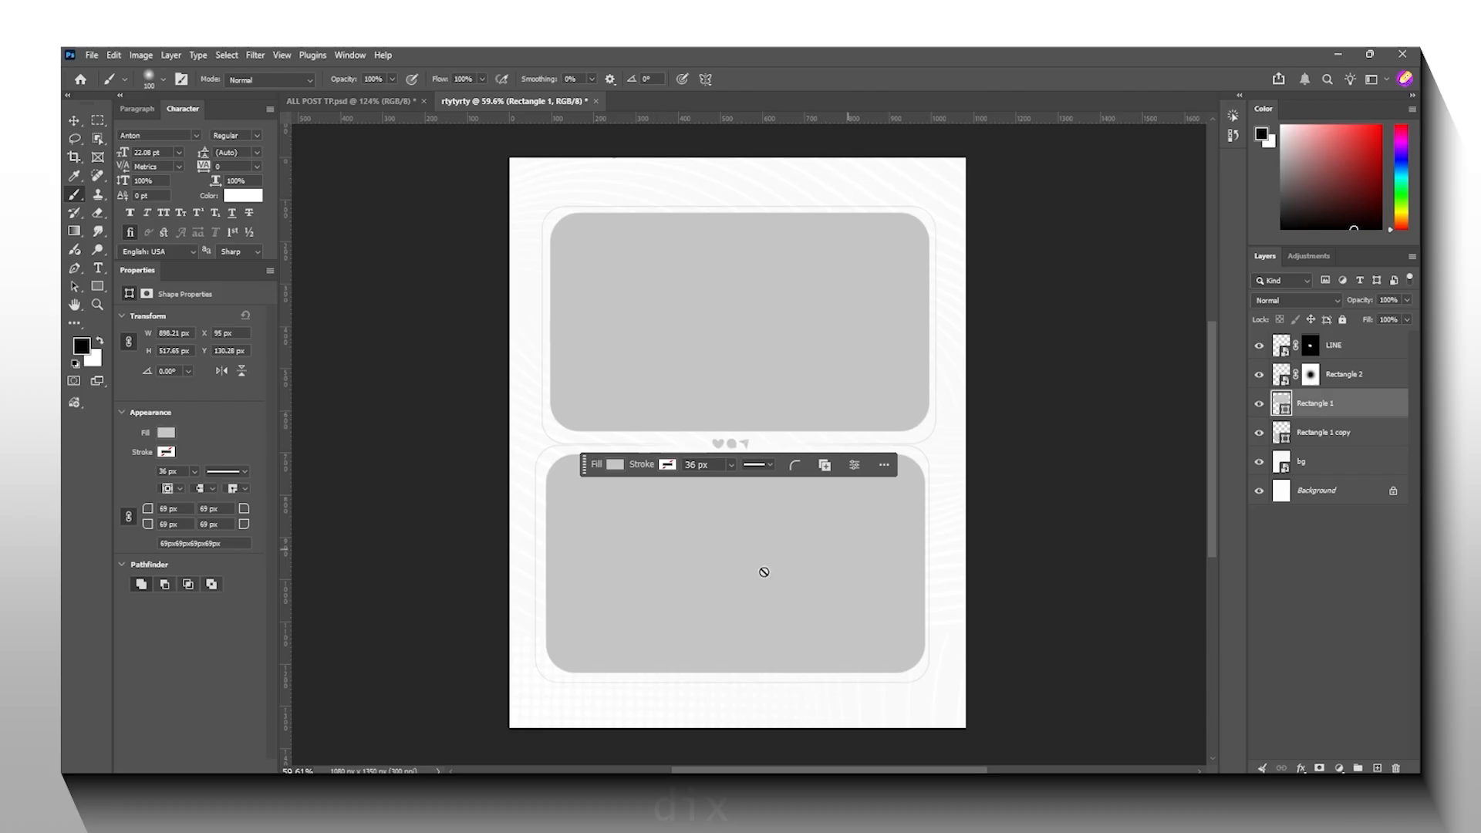
left_click(91, 55)
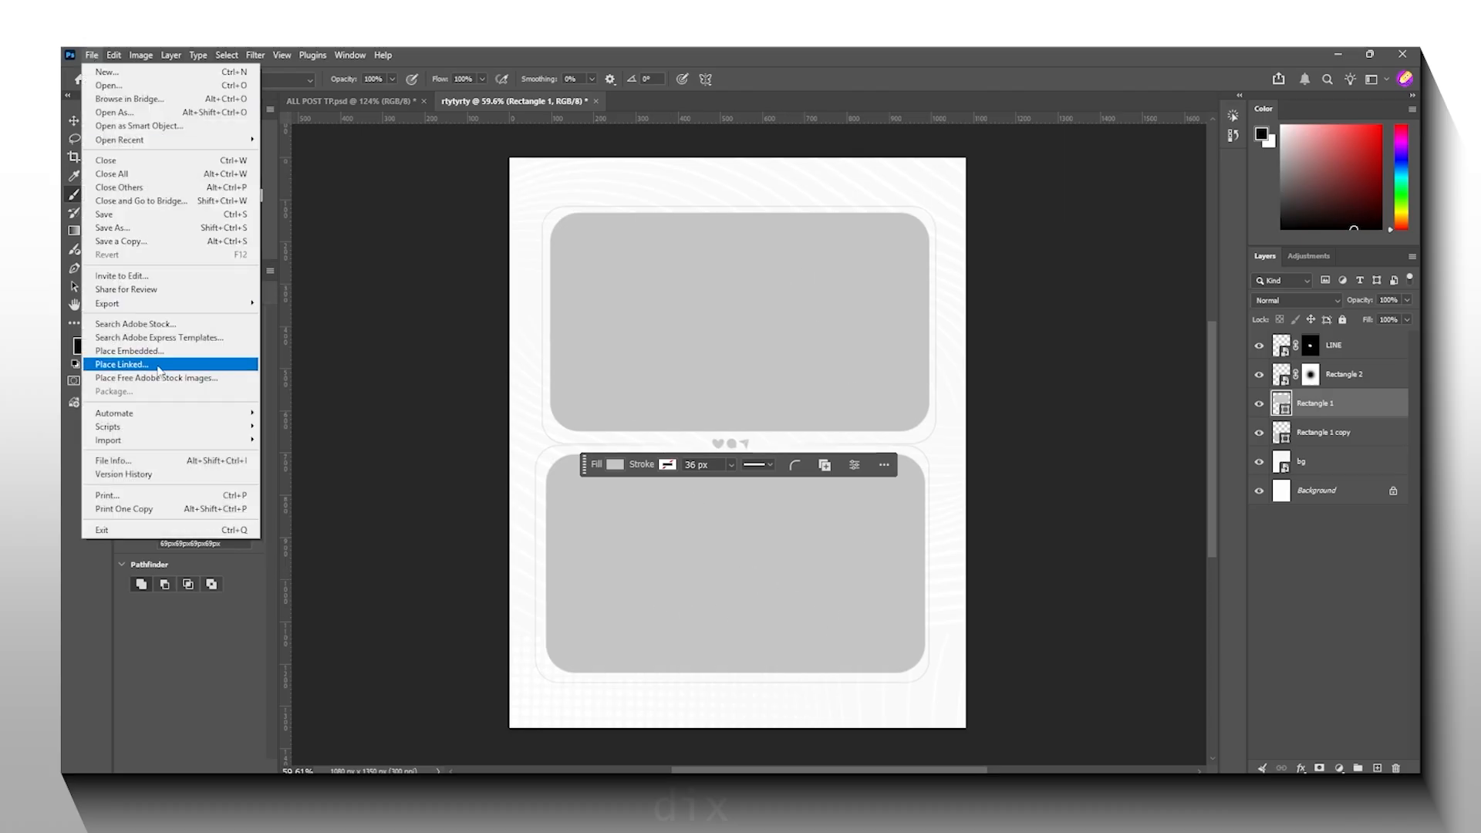
left_click(123, 350)
left_click(111, 261)
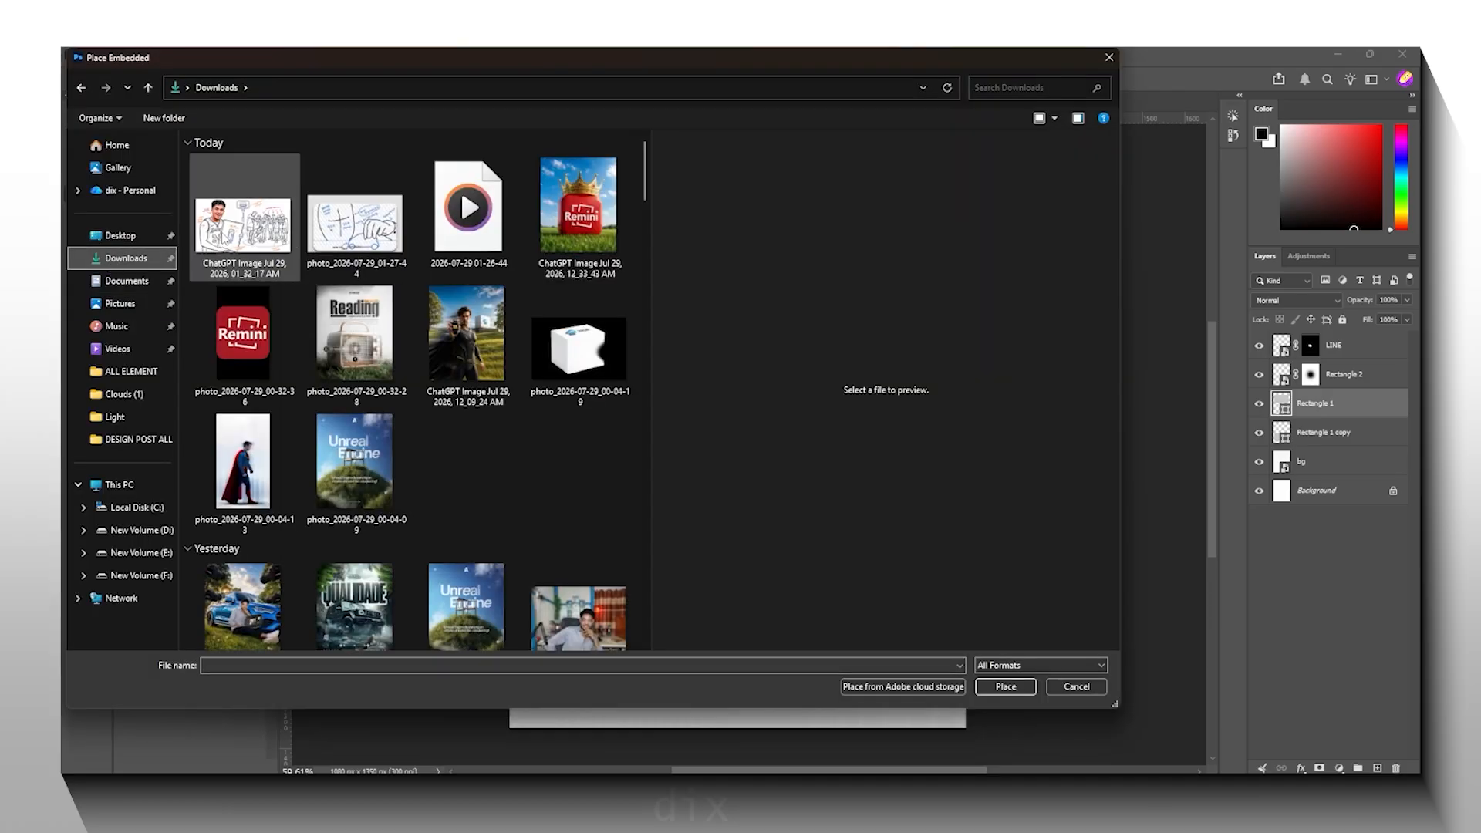
double_click(237, 207)
Step: Move the sketch's layer between Rectangle 1 and Rectangle 1 copy, checking frame and sketch visibility to identify the lower frame
left_click_drag(1306, 403, 1312, 427)
left_click(1311, 461)
left_click(1259, 461)
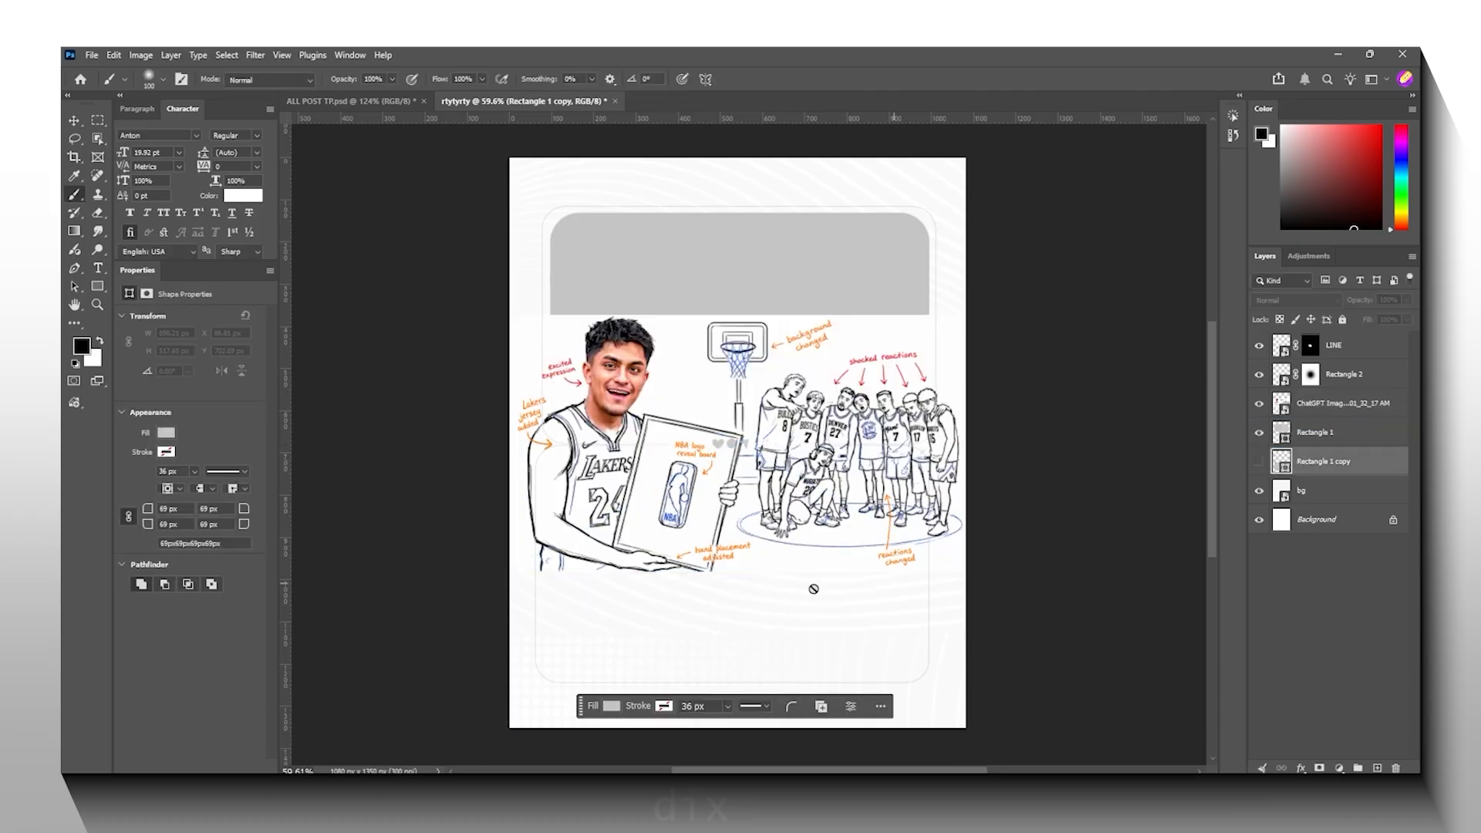
left_click(1259, 462)
left_click_drag(1315, 395, 1302, 455)
left_click(1300, 464)
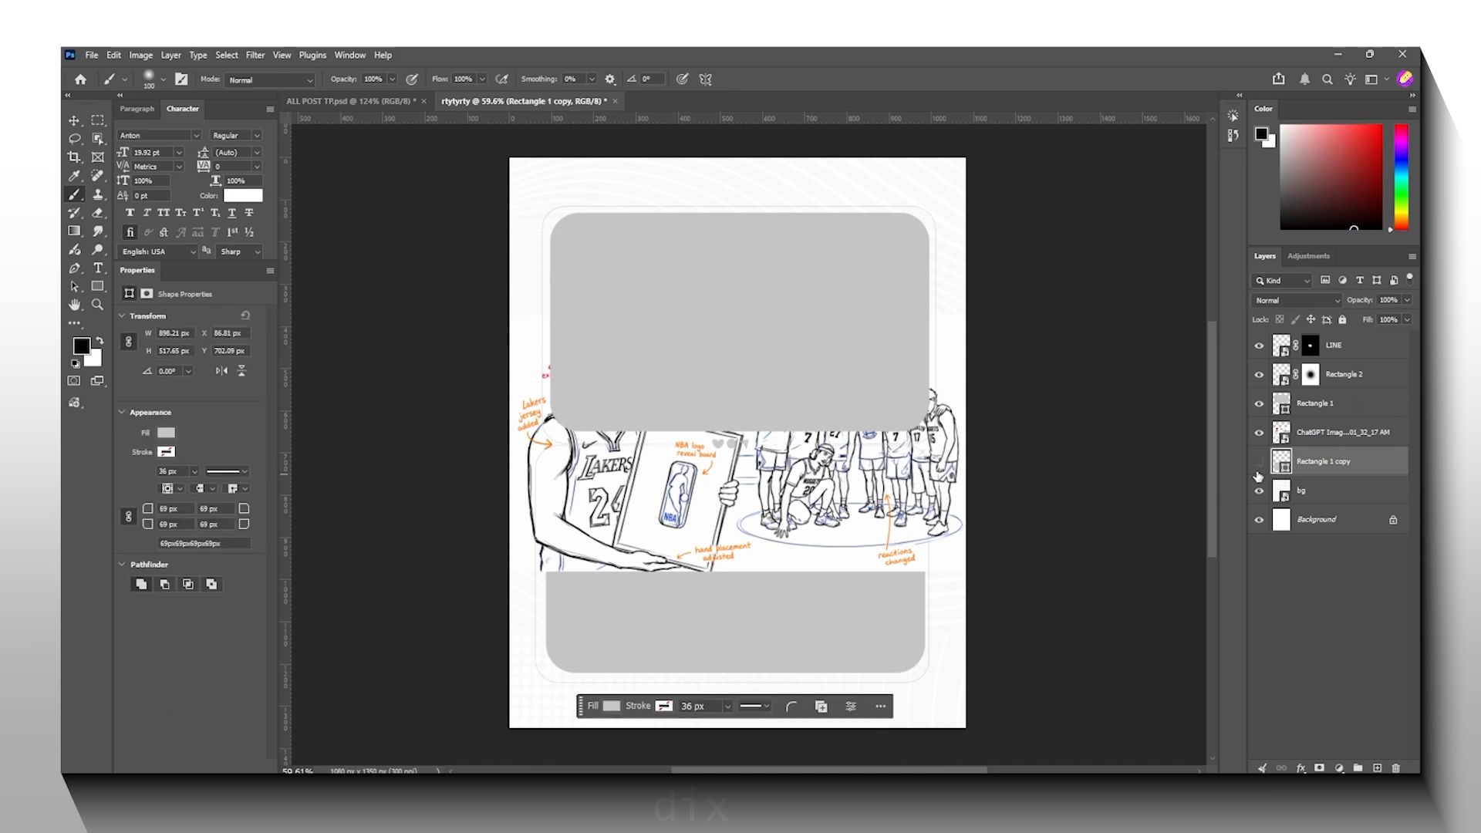
left_click(1257, 465)
left_click(1279, 437)
left_click(1260, 433)
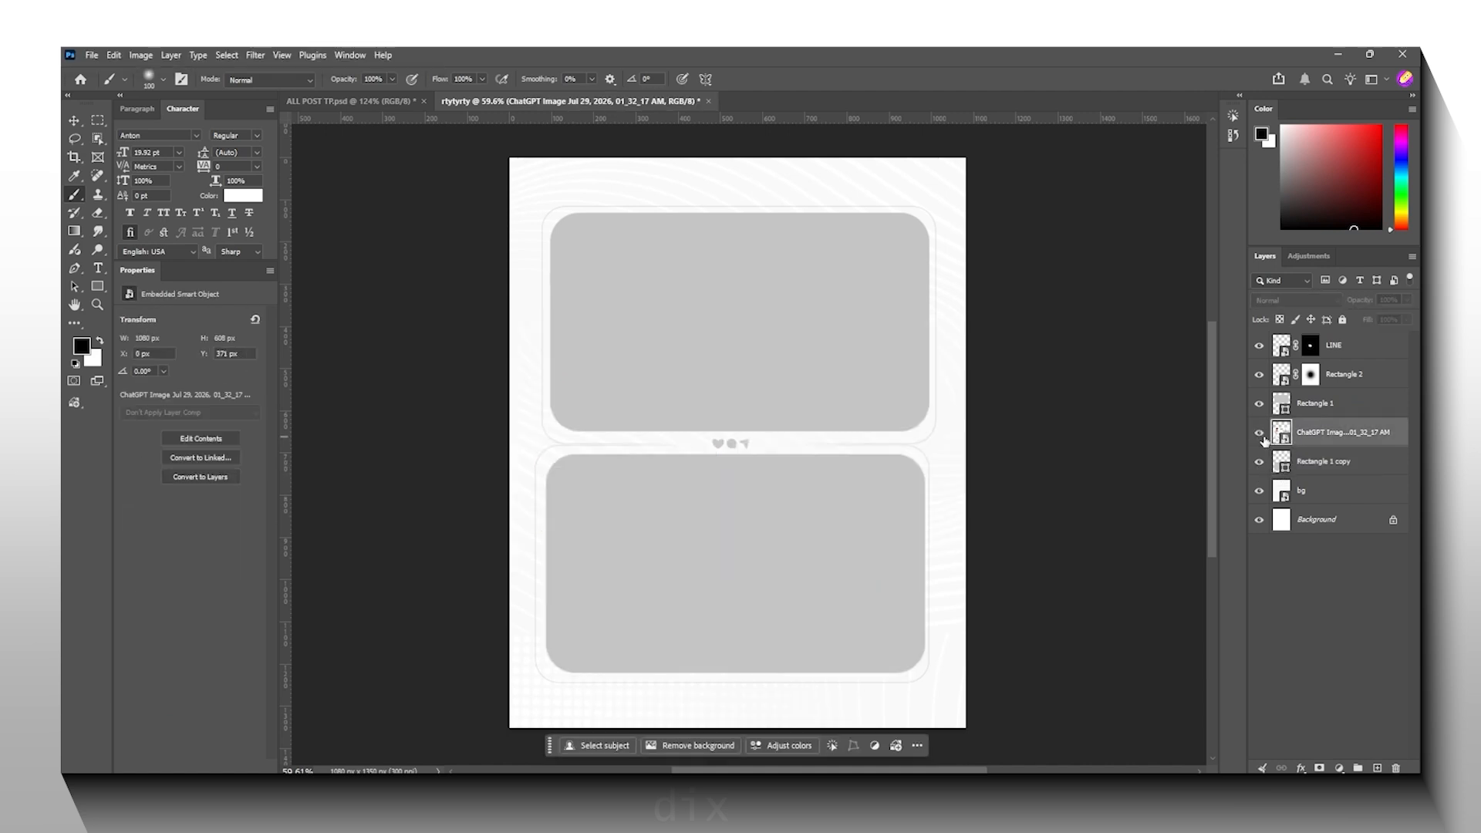
left_click(1260, 432)
Step: Scale the sketch to 13.20% (920 x 518 px) and position it over the lower frame
key("ctrl+t")
left_click_drag(766, 374, 766, 504)
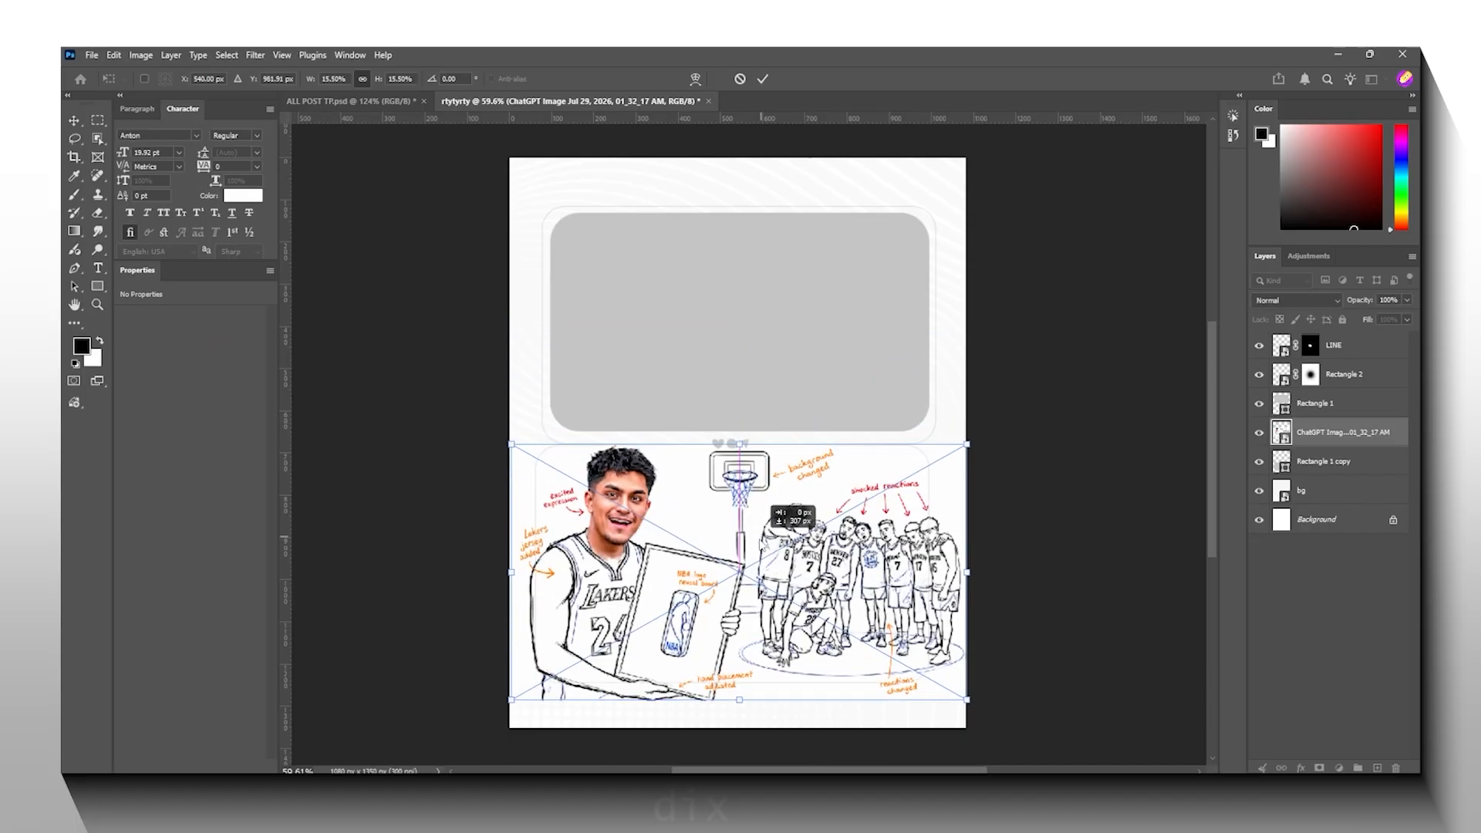
scroll(756, 529, "down", 1)
scroll(753, 519, "up", 4)
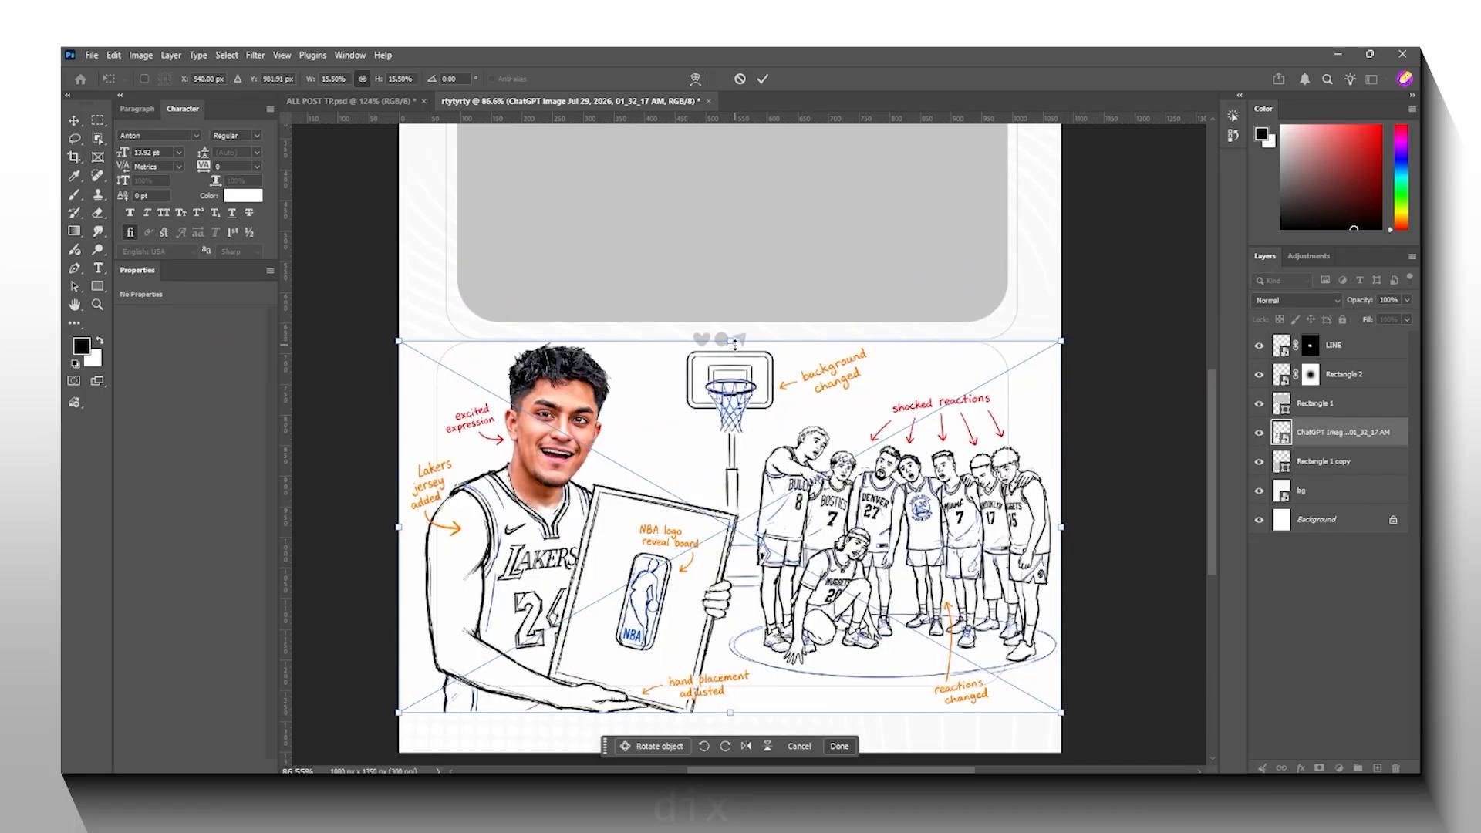
mouse_move(735, 344)
left_mouse_down()
mouse_move(736, 370)
mouse_move(735, 355)
left_mouse_up()
left_click_drag(720, 514, 731, 410)
left_click_drag(744, 608, 748, 567)
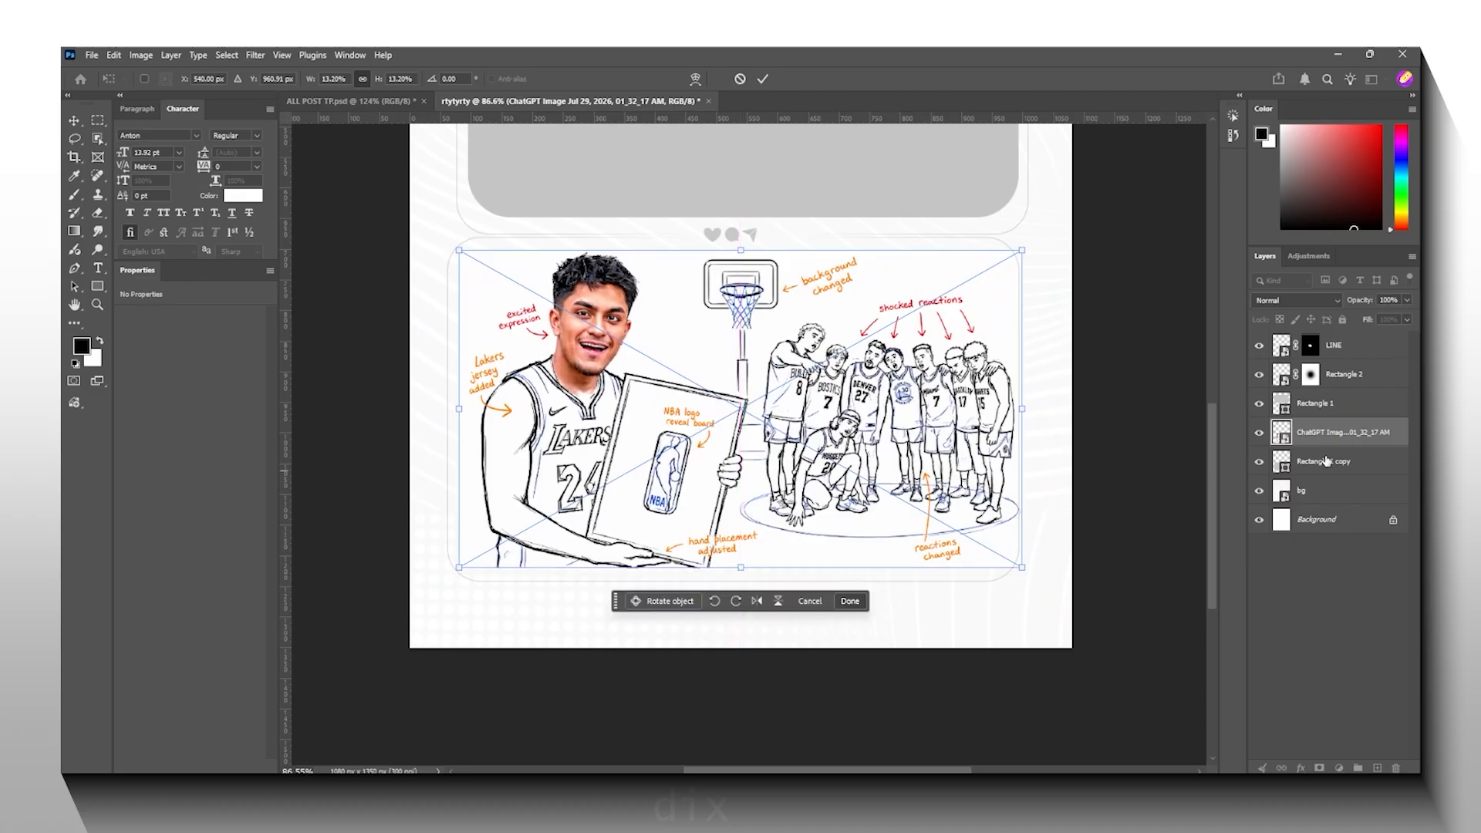
key("Return")
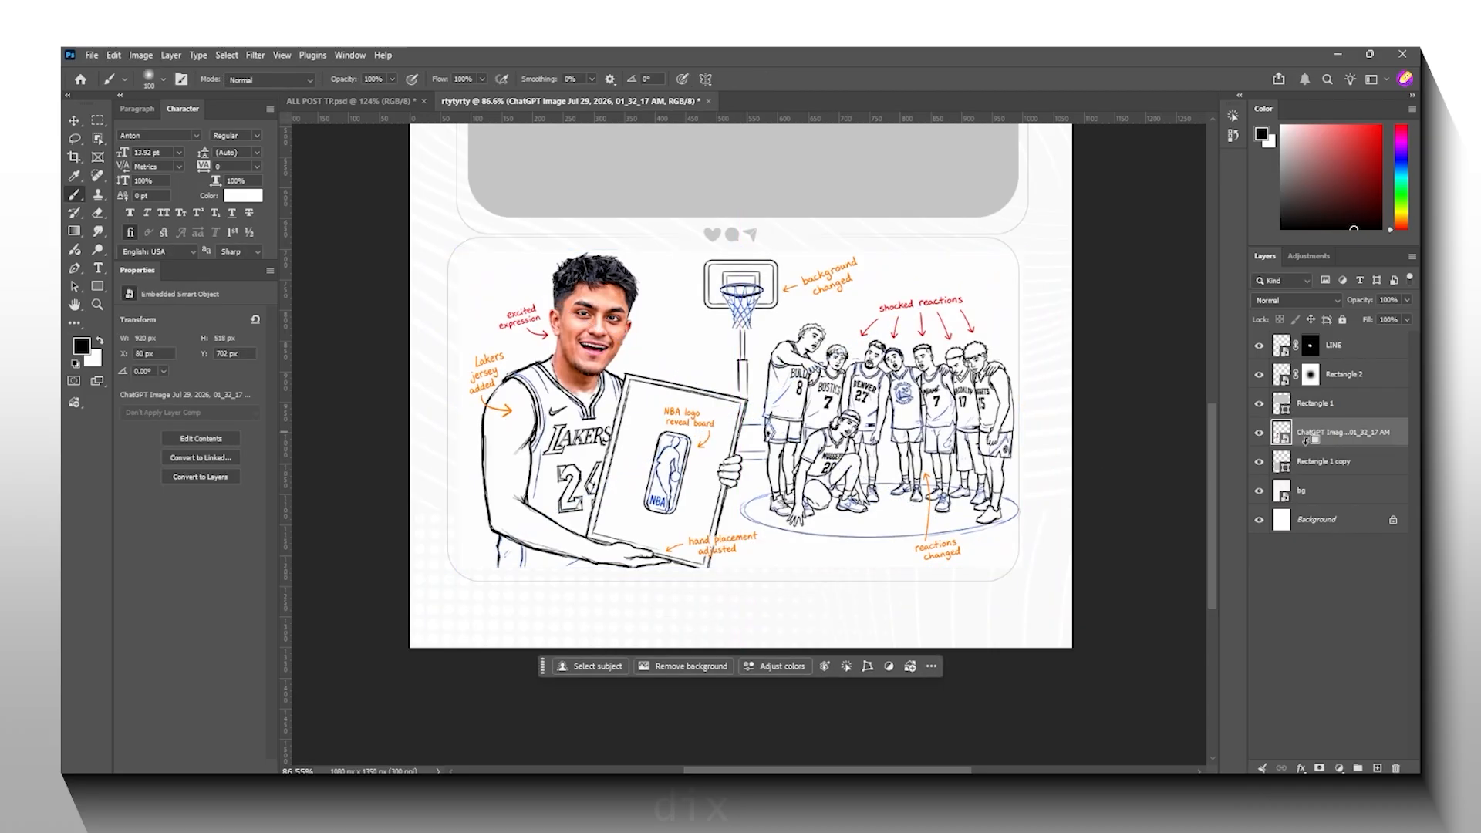
Step: Clip the sketch layer to the lower frame's layer, Rectangle 1 copy
left_click(1311, 460)
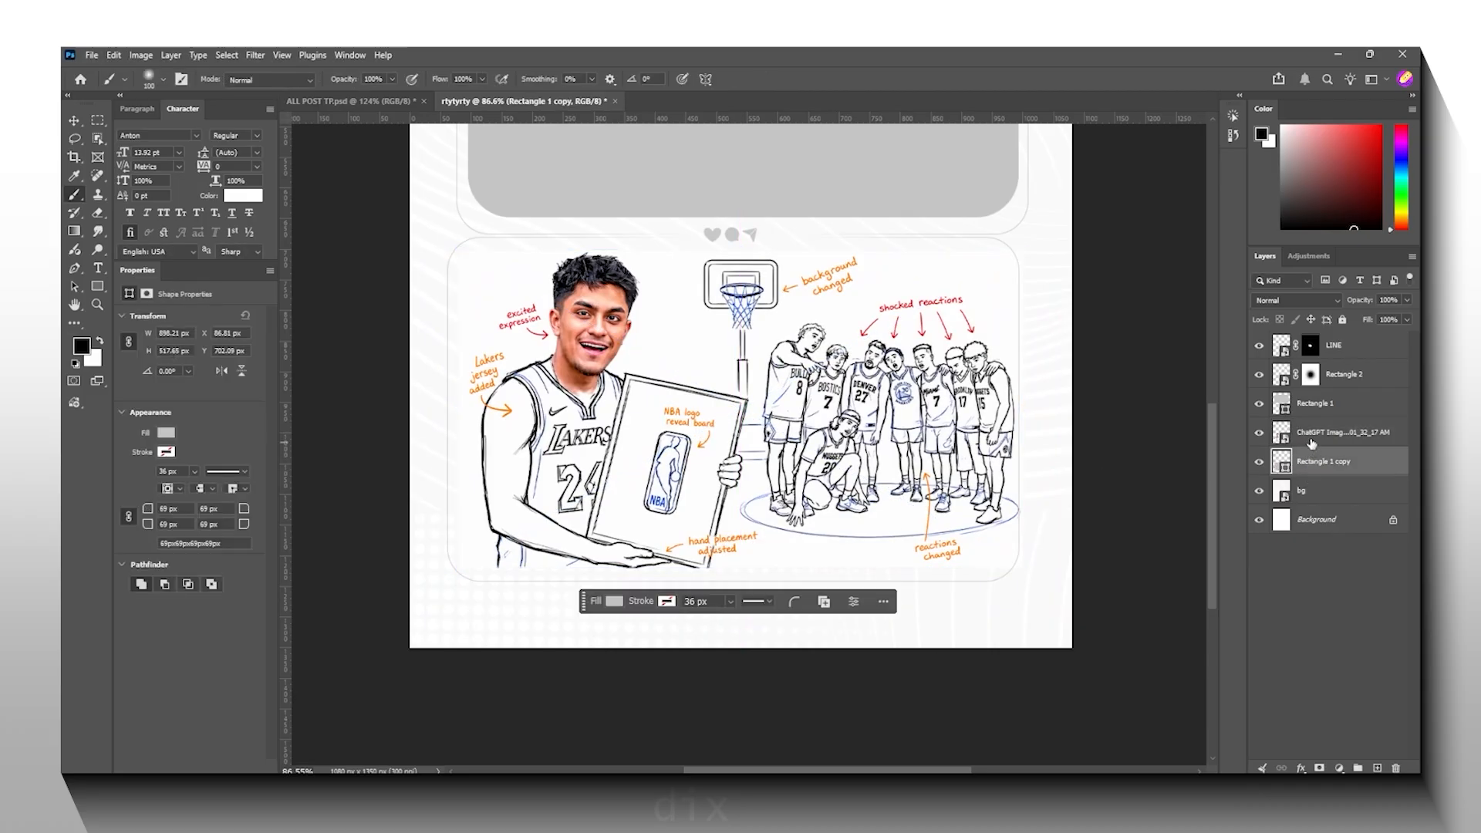
left_click(1319, 440)
left_click_drag(1320, 452, 1315, 444)
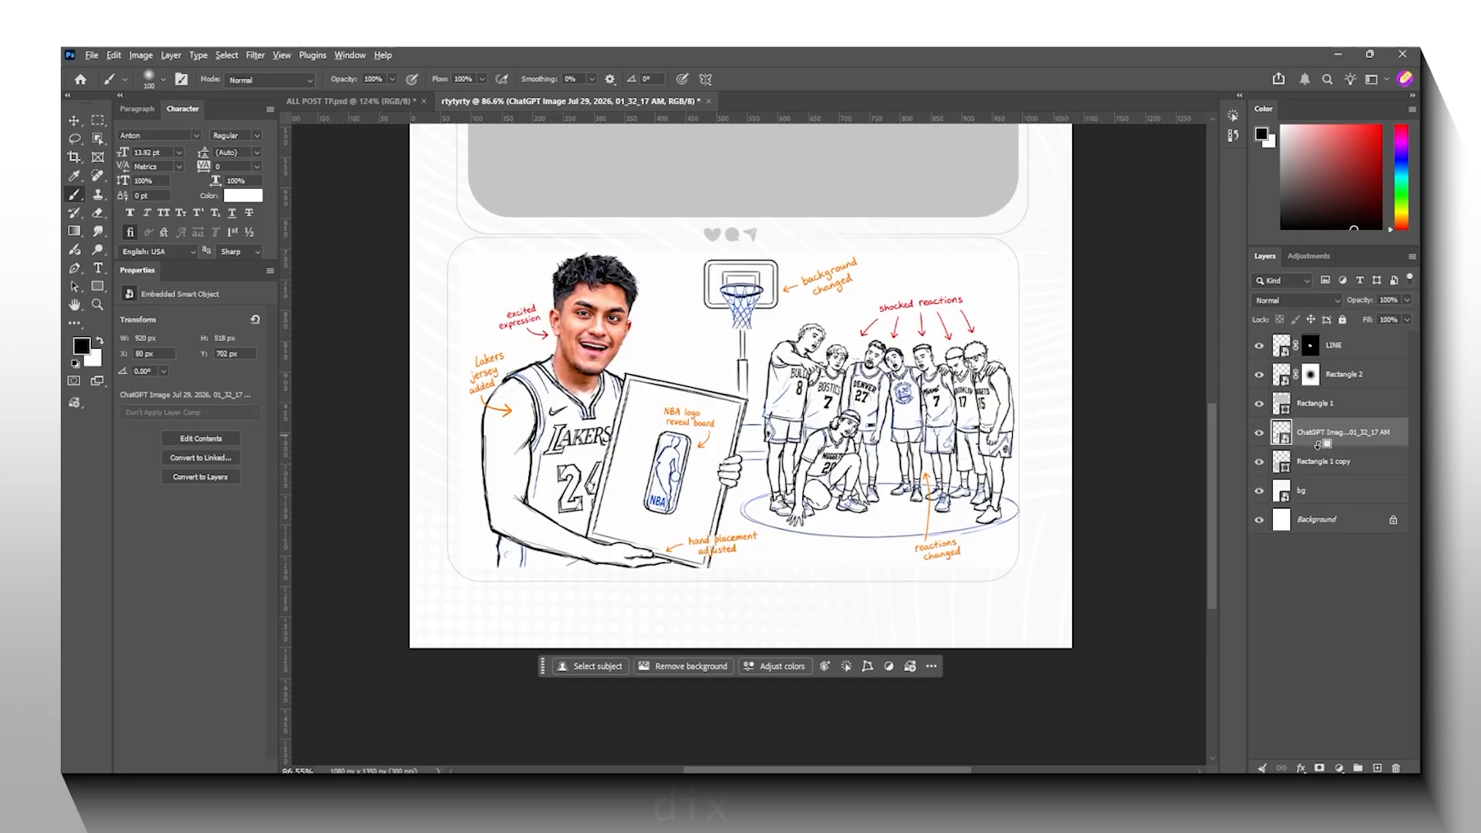
left_click(1317, 445, "alt")
Step: Add a black Drop Shadow with 54% opacity to the lower frame's layer, Rectangle 1 copy
scroll(719, 372, "down", 3)
left_click_drag(702, 403, 683, 425)
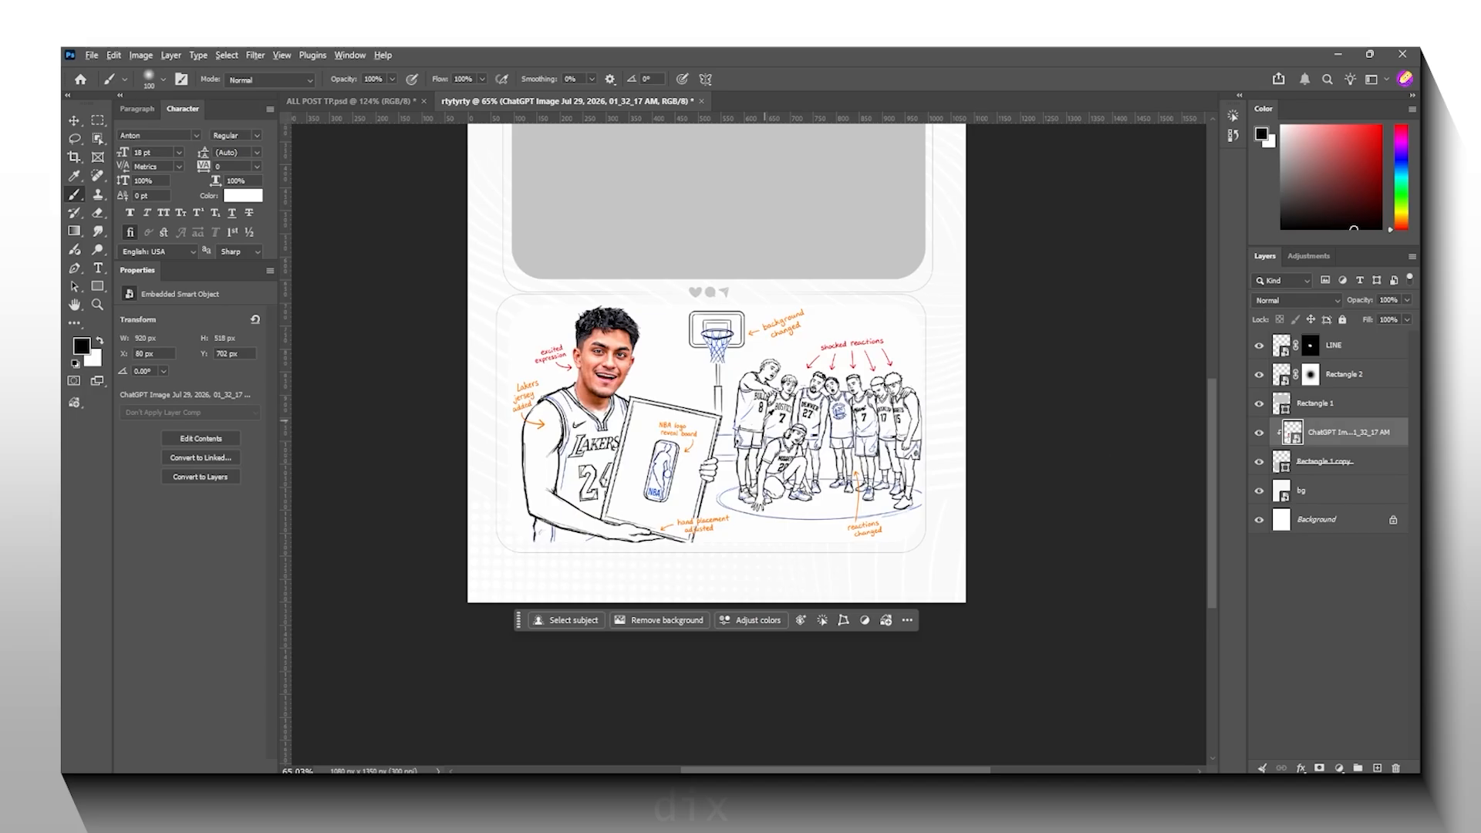
scroll(667, 370, "down", 1)
scroll(667, 369, "up", 1)
double_click(1381, 461)
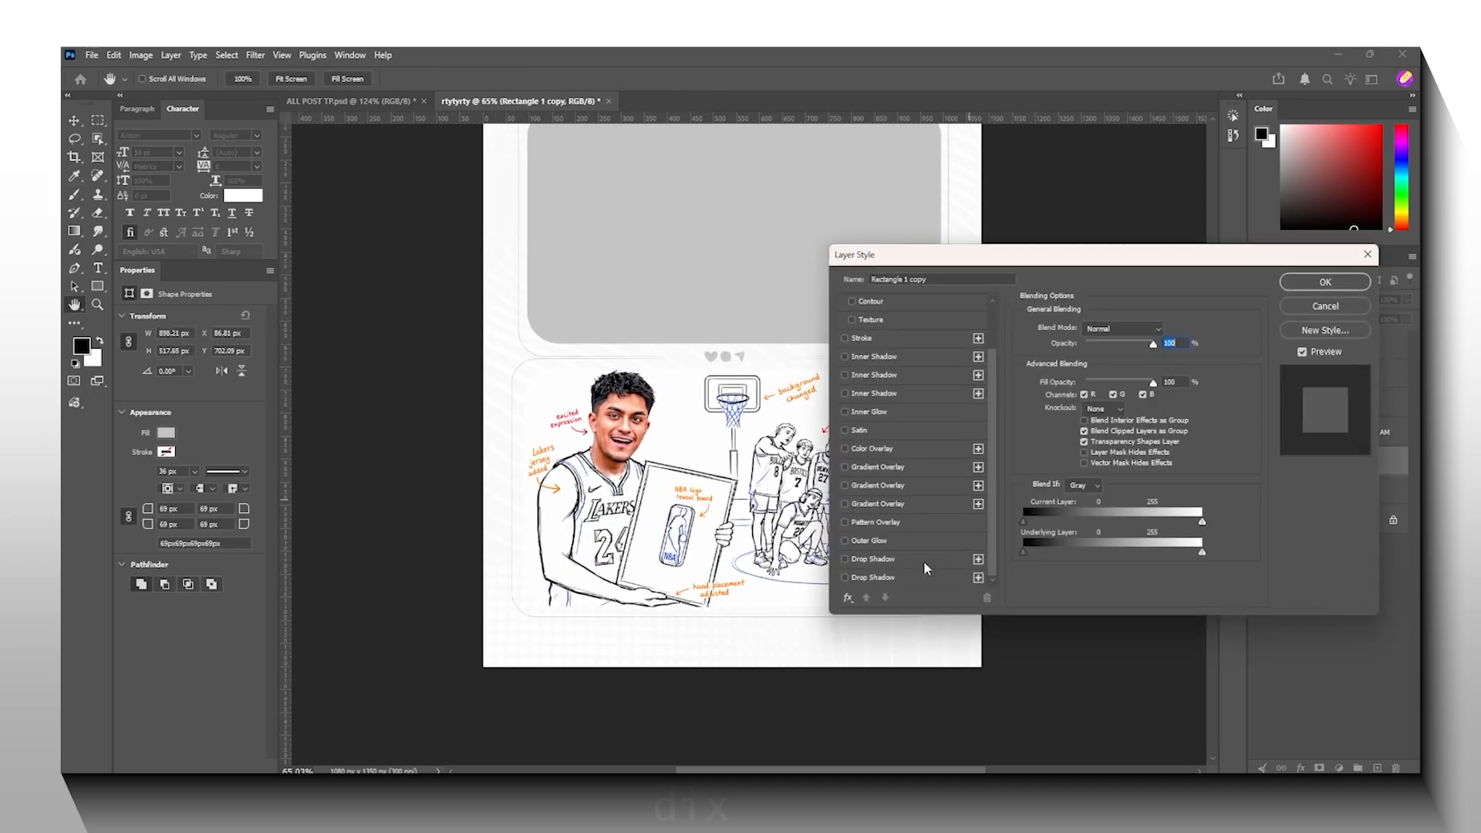
left_click(924, 560)
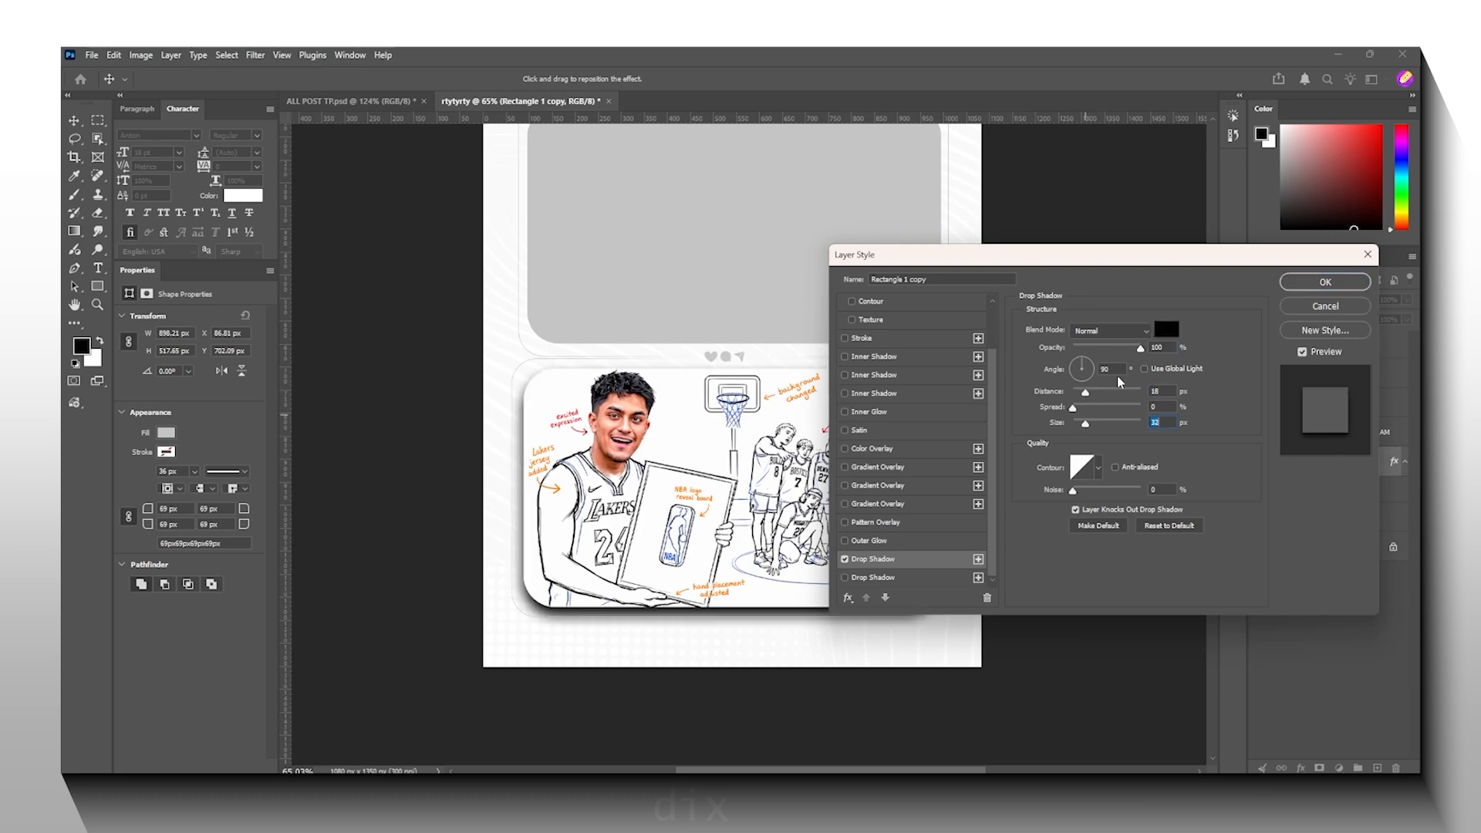
mouse_move(1138, 350)
left_mouse_down()
mouse_move(1104, 360)
mouse_move(1119, 362)
left_mouse_up()
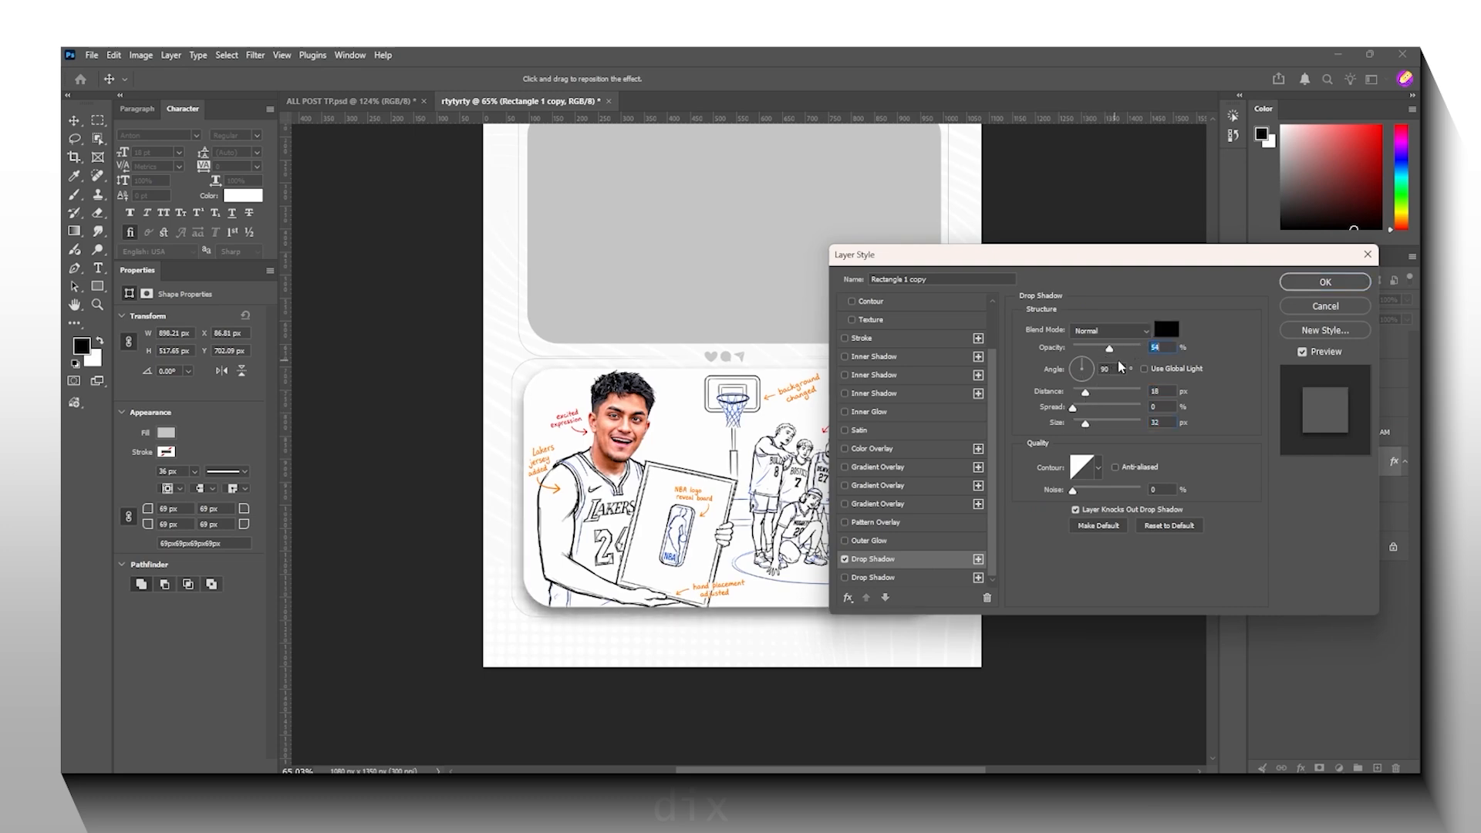
left_click(1317, 284)
Step: Place the finished colour basketball thumbnail into the post as an embedded image, roughly centred on the page
scroll(692, 417, "down", 3)
left_click_drag(692, 418, 728, 508)
scroll(723, 535, "up", 4)
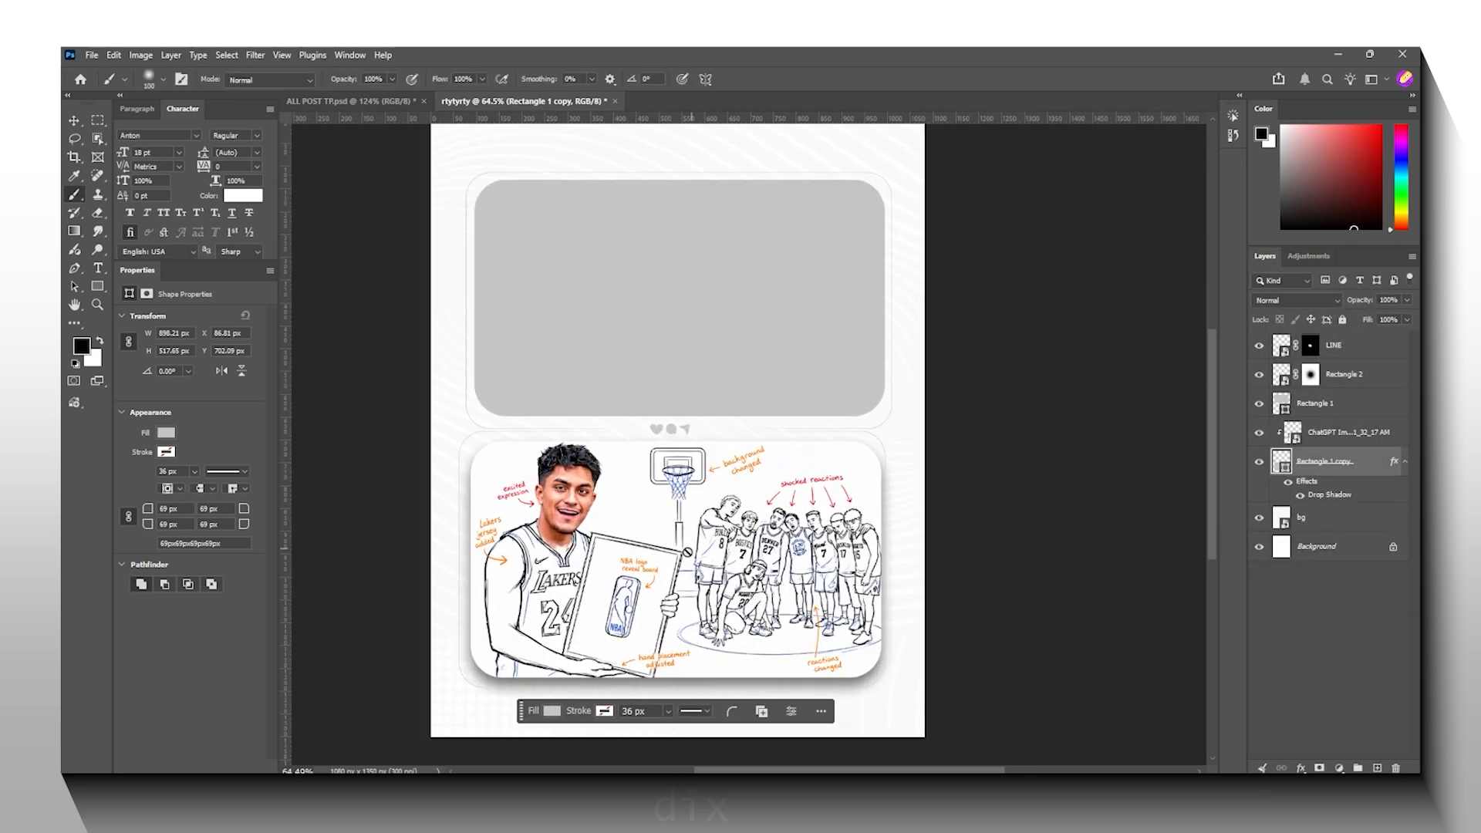
left_click_drag(832, 569, 871, 553)
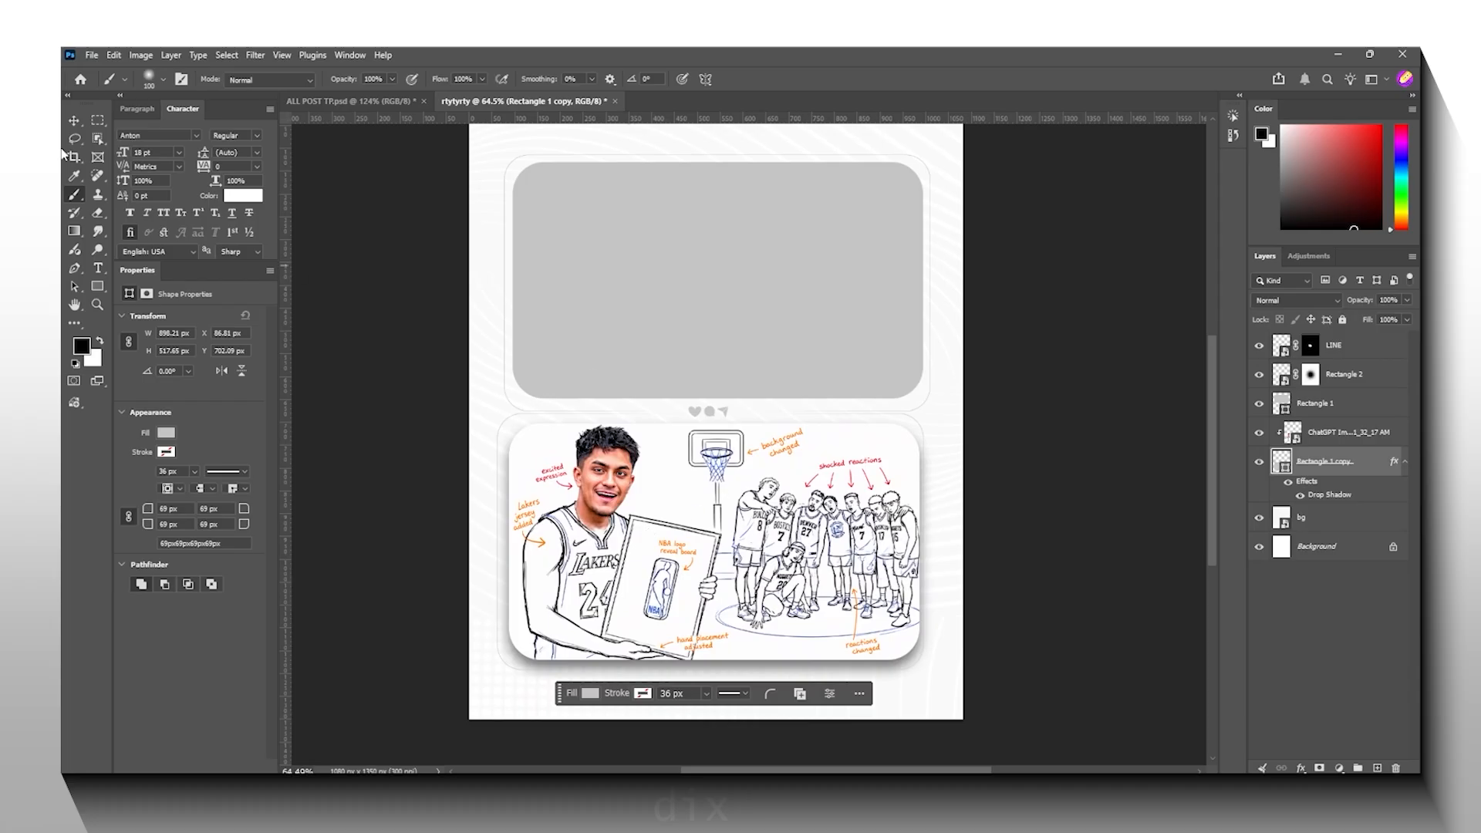
left_click(91, 55)
left_click(124, 280)
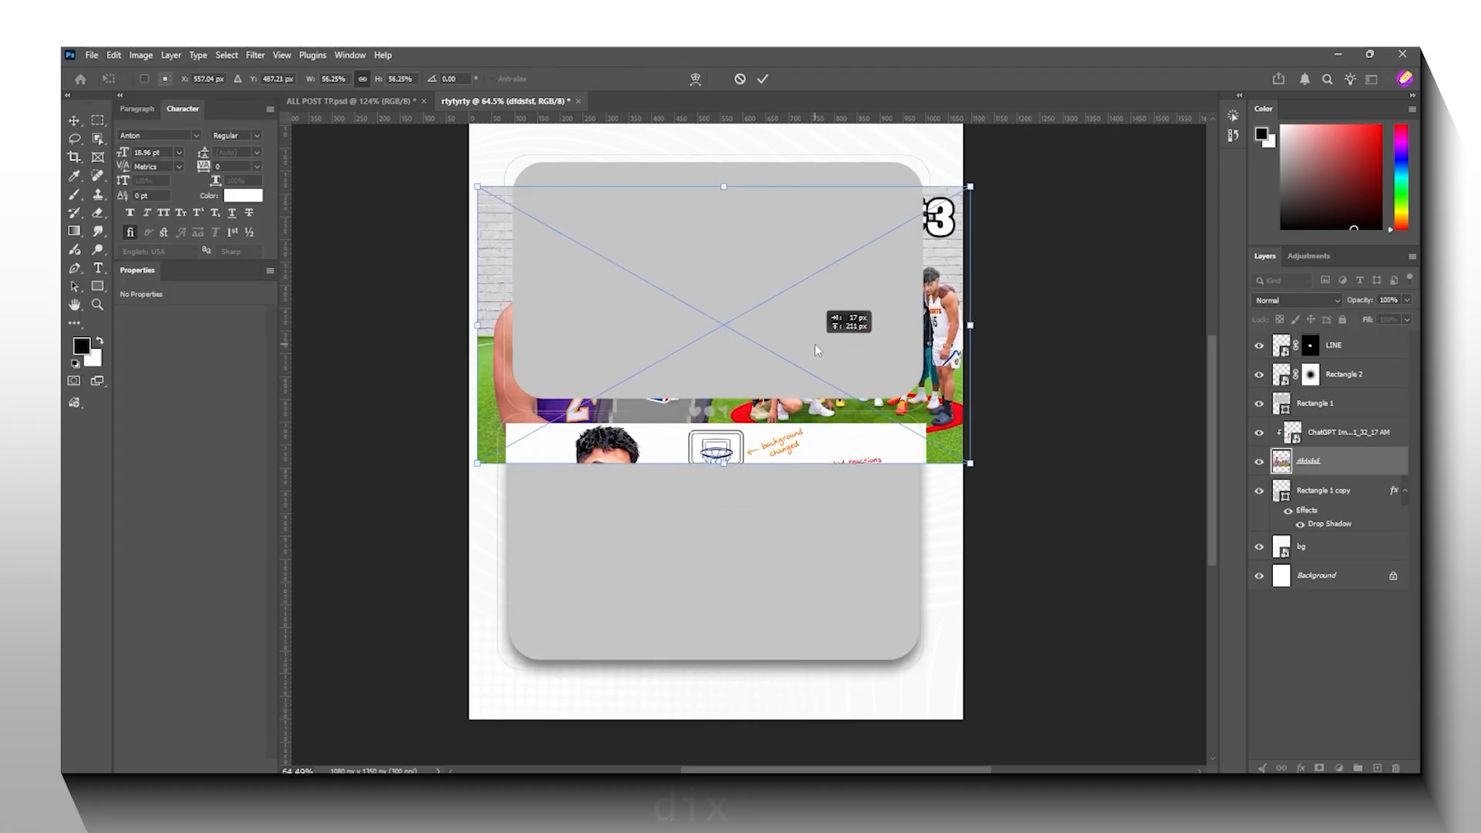
left_click_drag(807, 395, 806, 429)
Step: Toggle Rectangle 1's visibility to identify the upper frame, and move the colour thumbnail's layer directly above it
left_click(1259, 403)
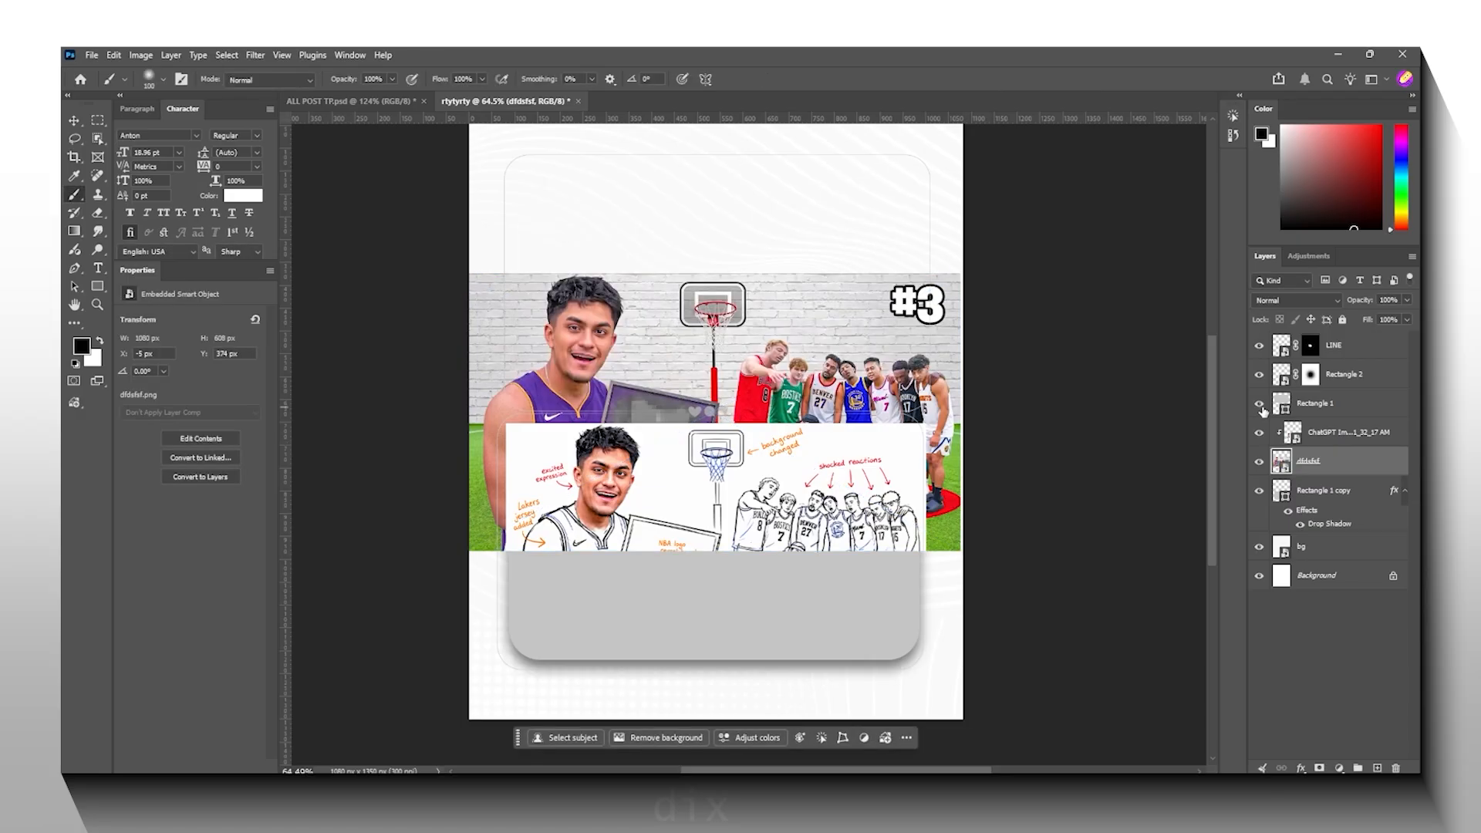
left_click(1259, 403)
left_click(1259, 404)
left_click(1259, 403)
left_click(1287, 405)
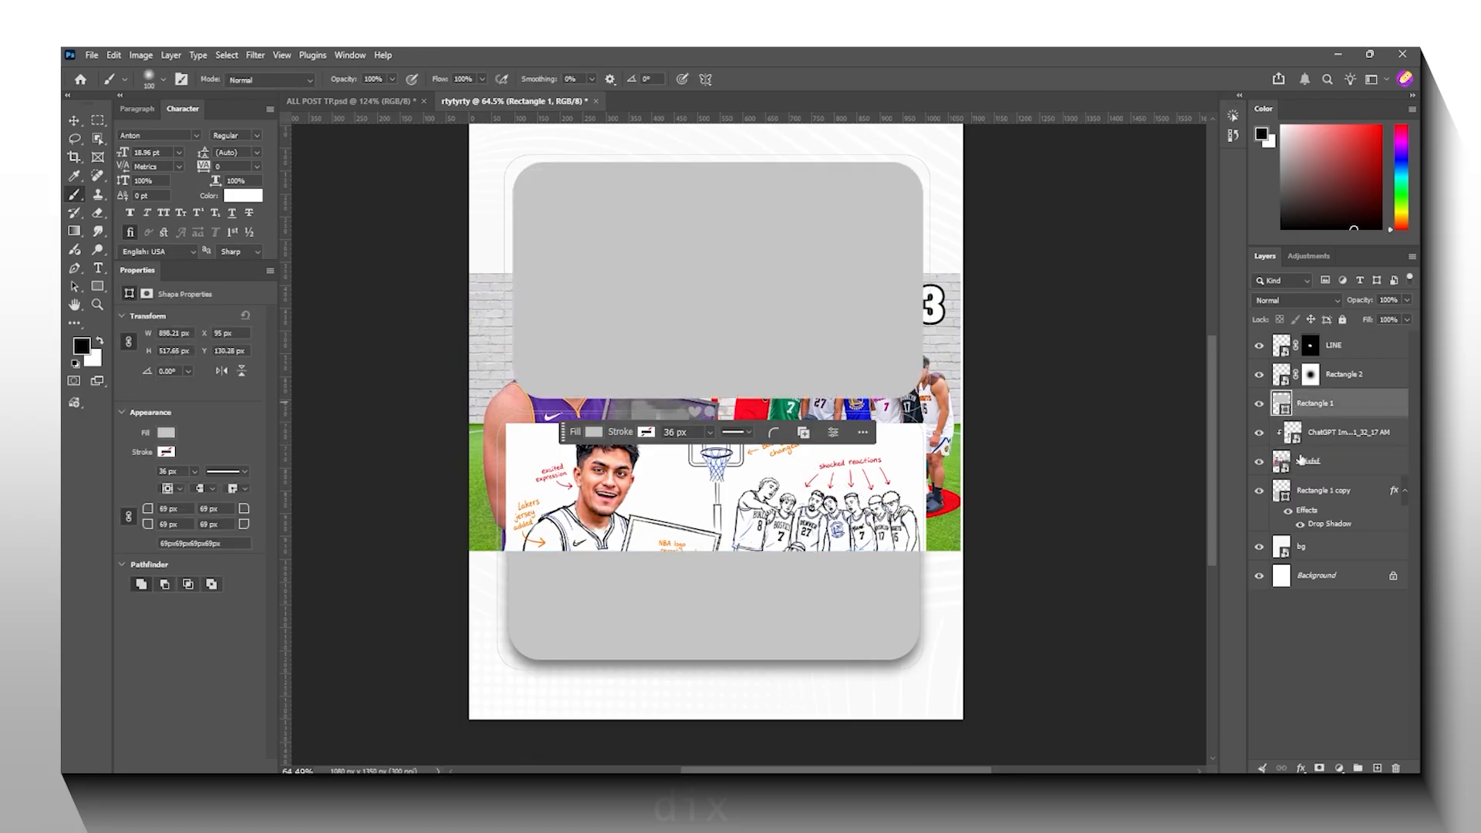
left_click_drag(1303, 461, 1306, 410)
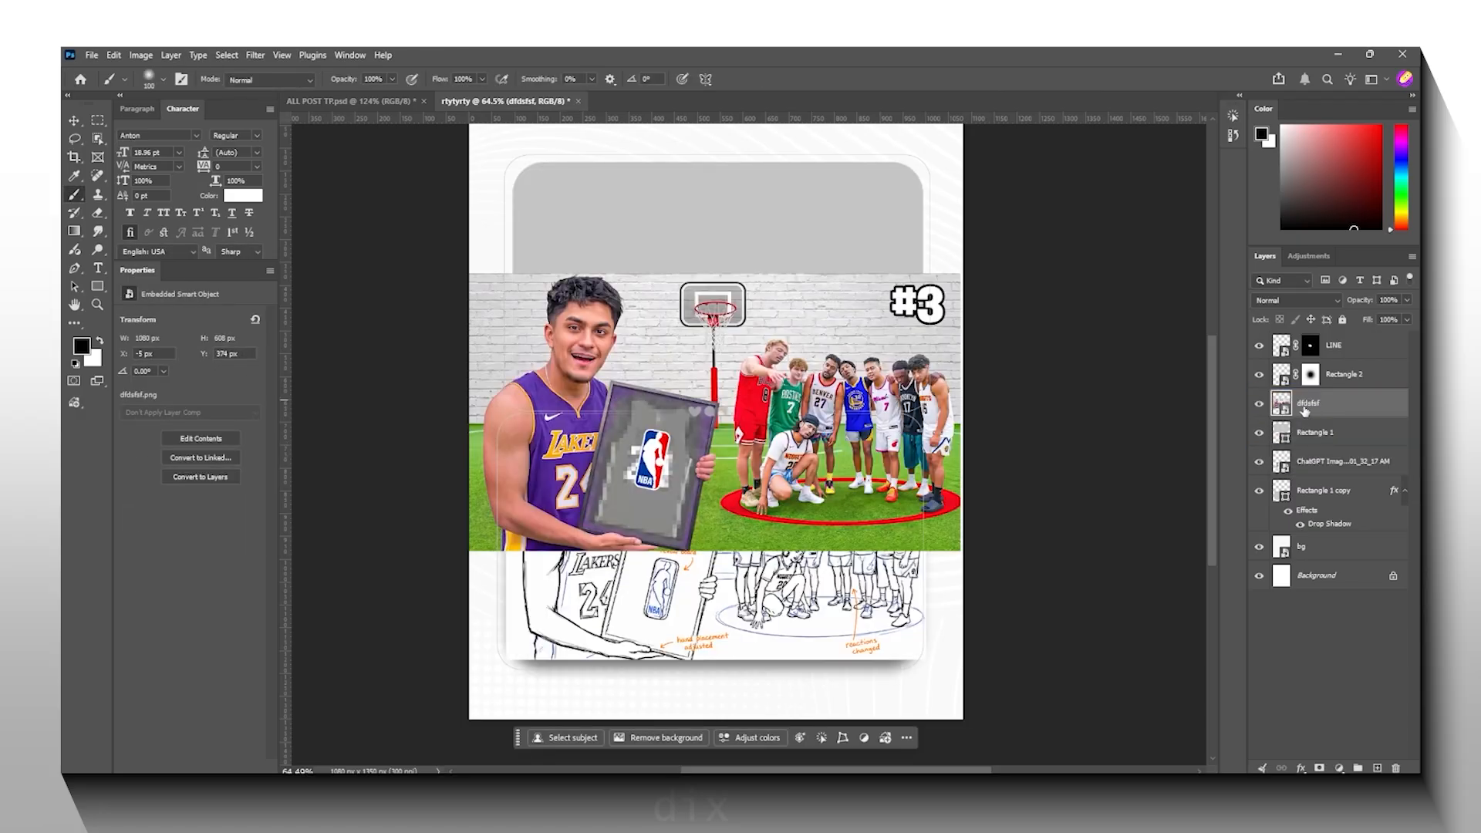
Step: Release Rectangle 1 from its mistaken clipping to the sketch, and clip the sketch layer to Rectangle 1 copy again
left_click(1317, 446, "alt")
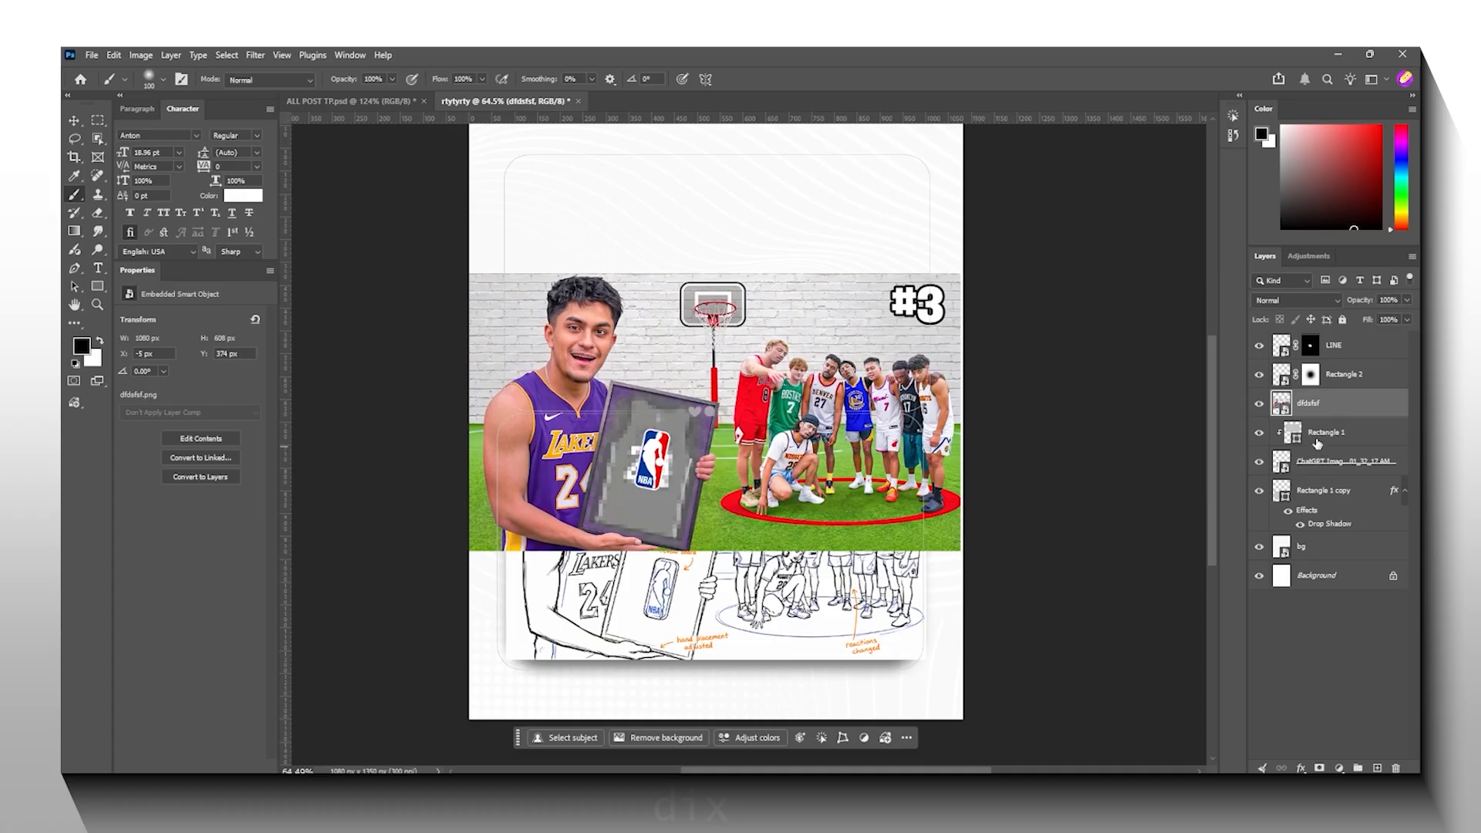
left_click(1318, 445, "alt")
left_click(1320, 474, "alt")
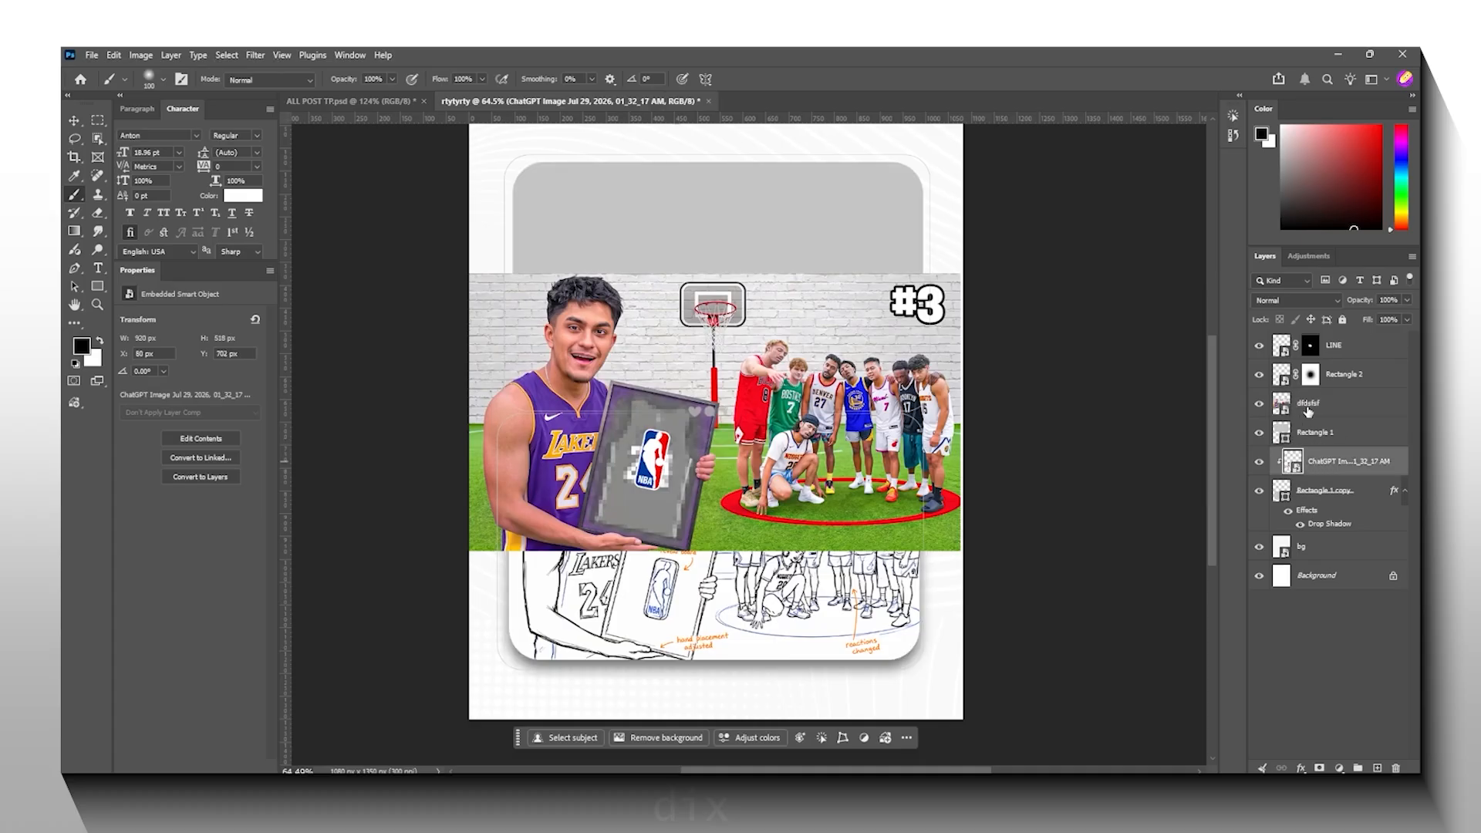
Step: Clip the colour thumbnail's layer to the upper frame's layer, Rectangle 1
left_click(1309, 408)
left_click_drag(1326, 421, 1310, 417)
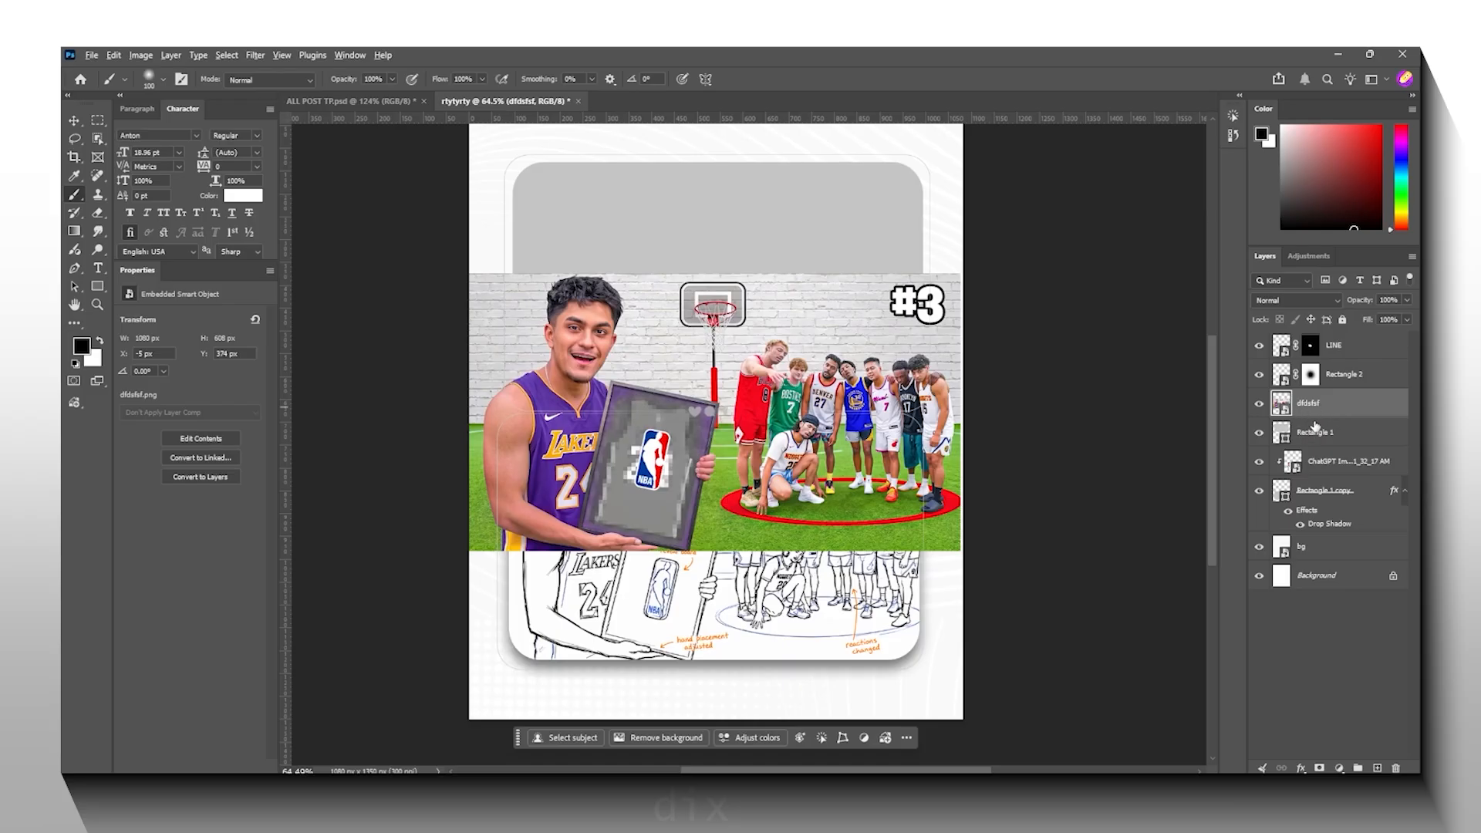
left_click_drag(1316, 420, 1316, 417)
left_click(1316, 417, "alt")
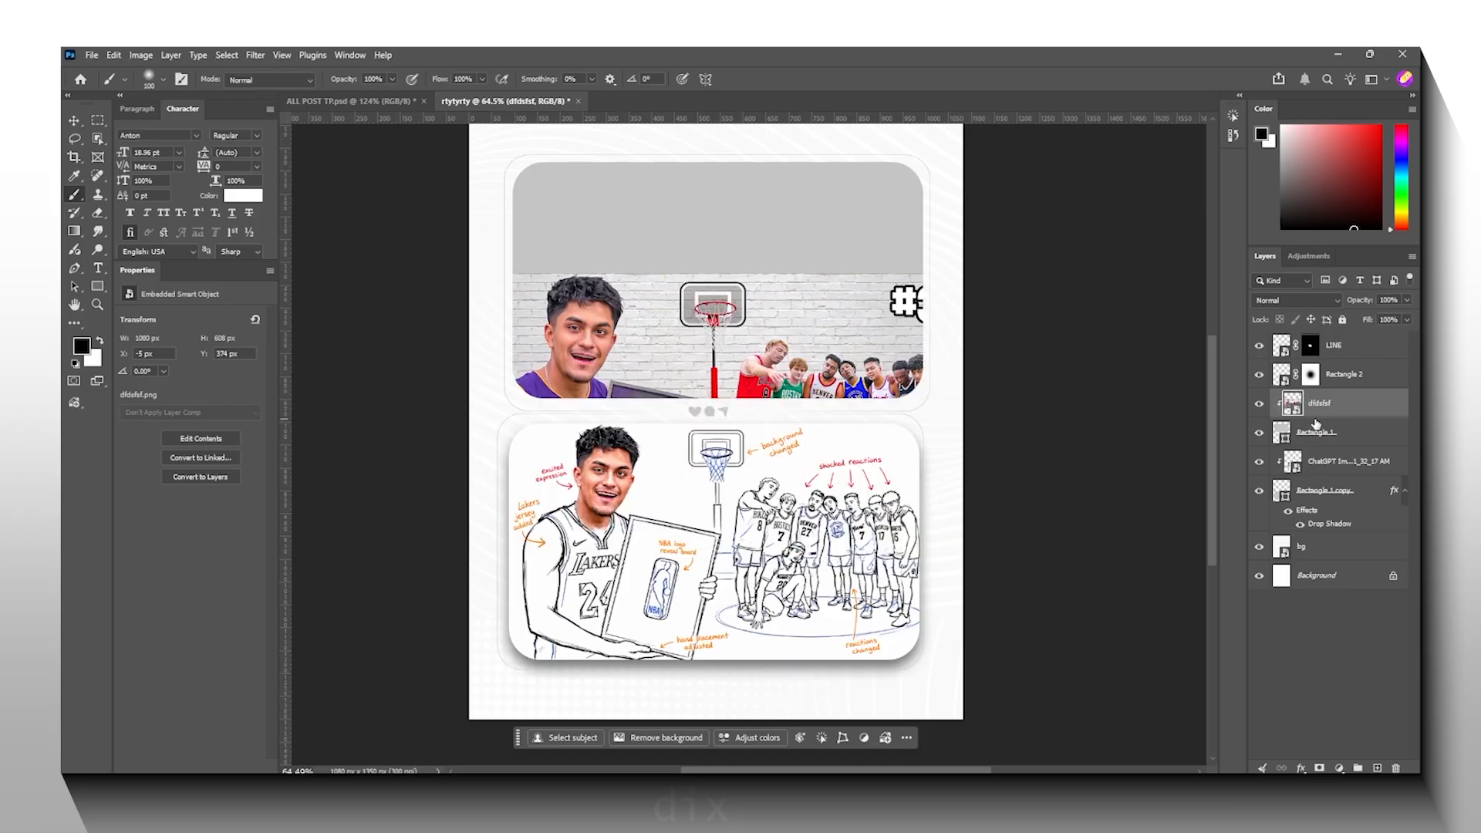
scroll(754, 366, "up", 2)
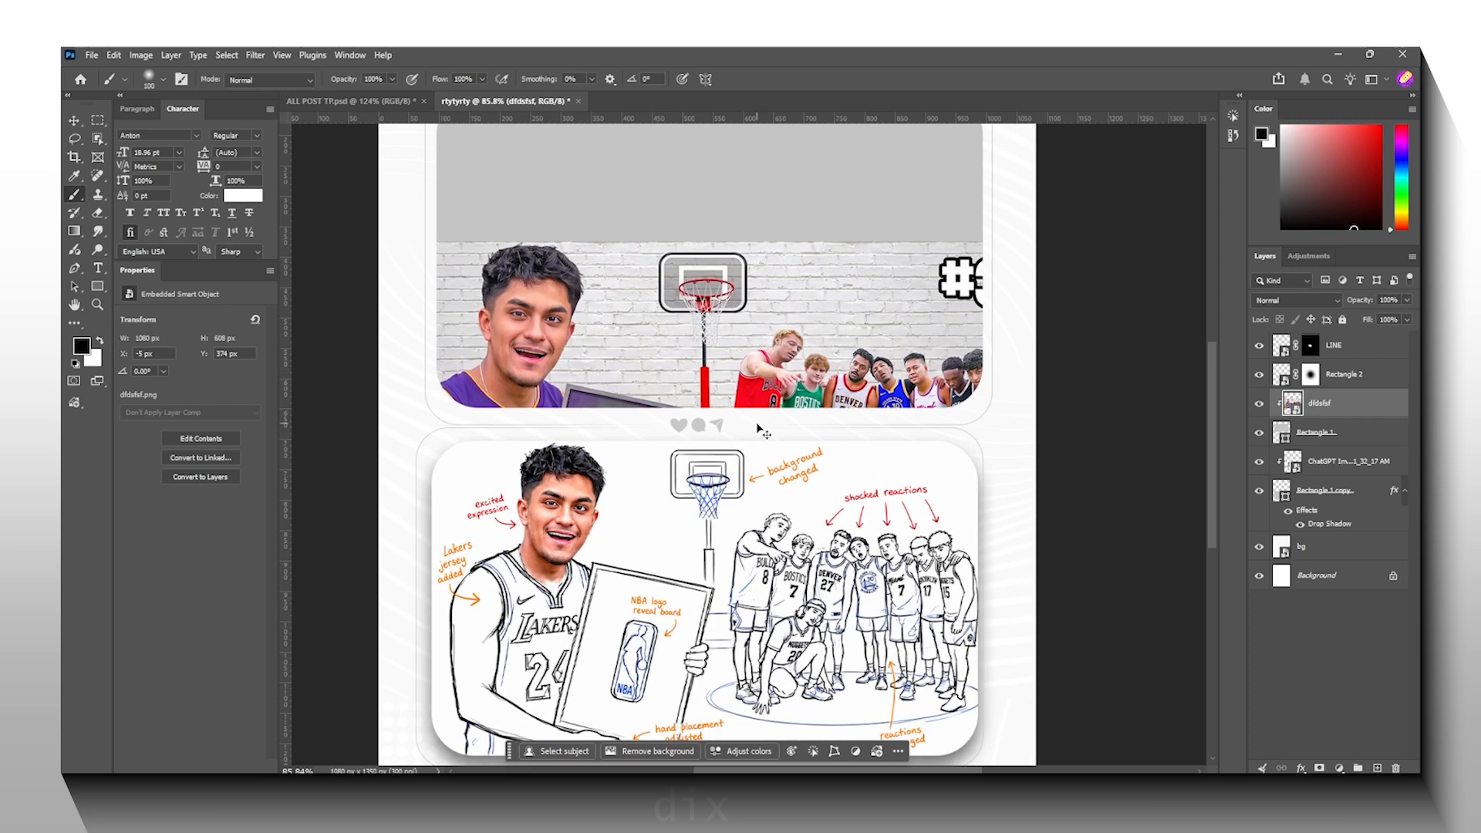
Step: Scale the clipped colour thumbnail to about 48% and move it up so it fills the upper frame edge to edge
key("ctrl+t")
left_click_drag(703, 609, 703, 531)
mouse_move(738, 414)
left_mouse_down()
mouse_move(739, 278)
mouse_move(734, 455)
mouse_move(738, 404)
left_mouse_up()
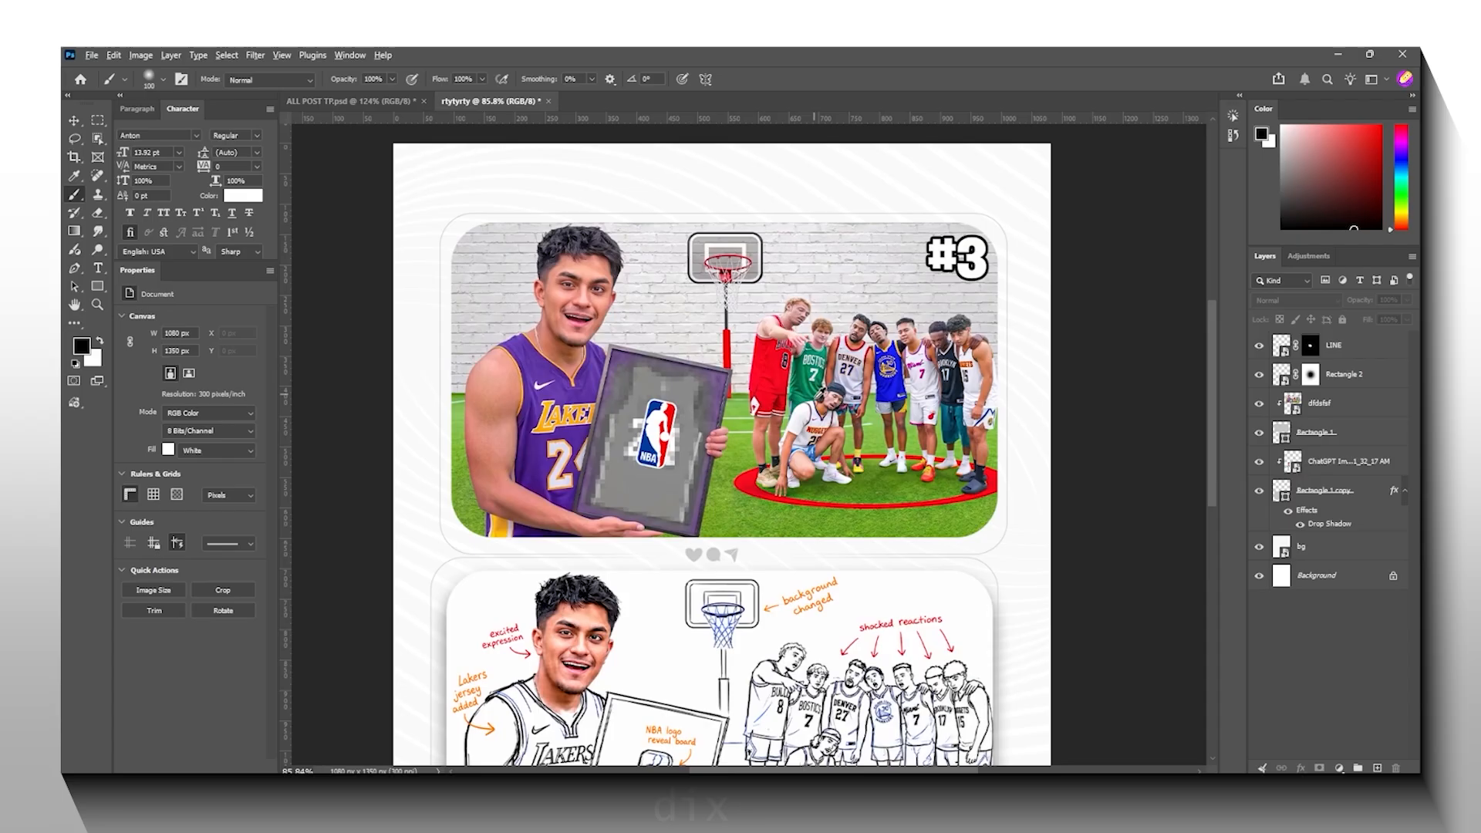
scroll(821, 409, "up", 3)
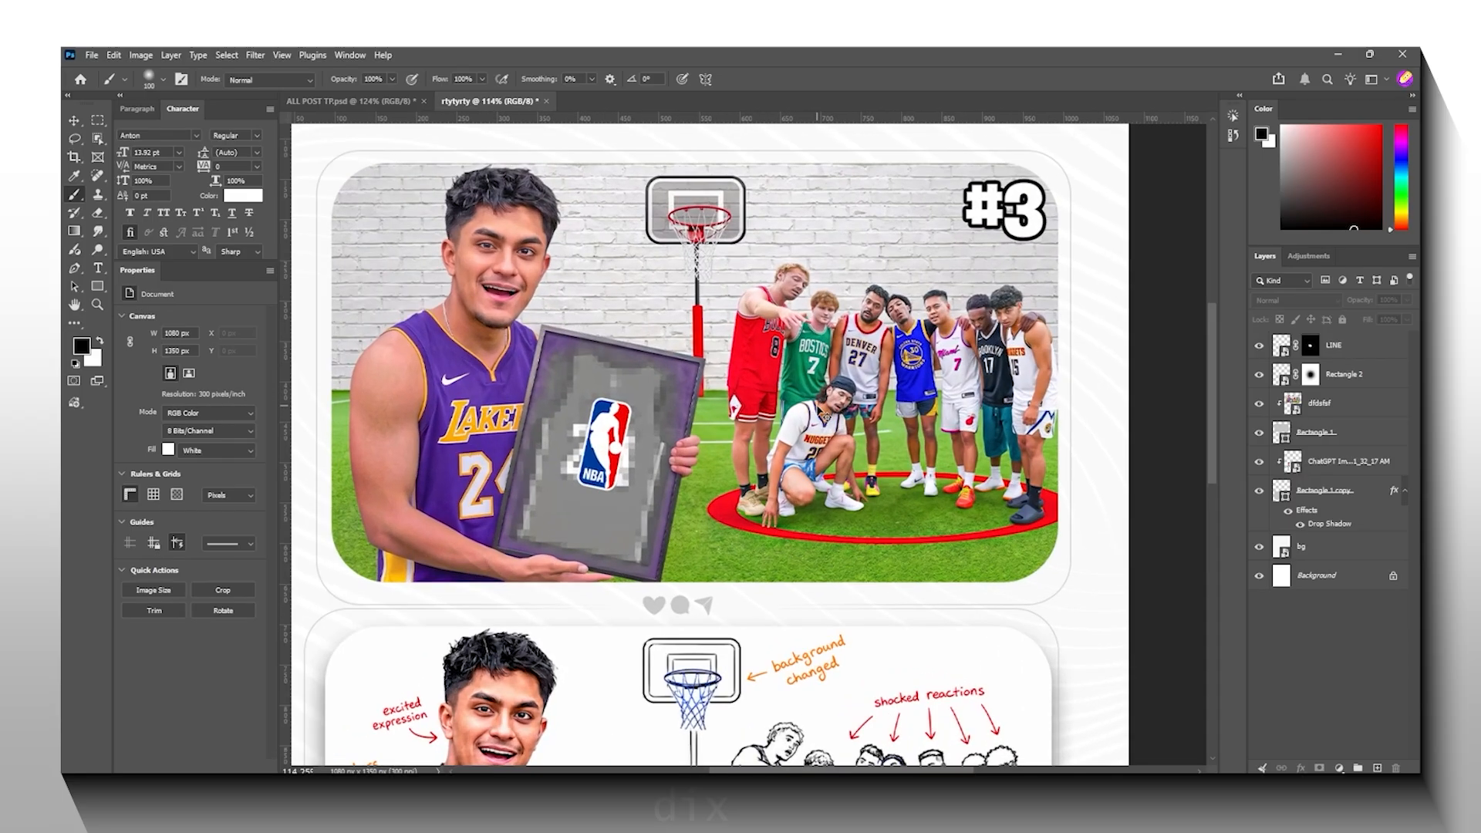
left_click(1341, 399)
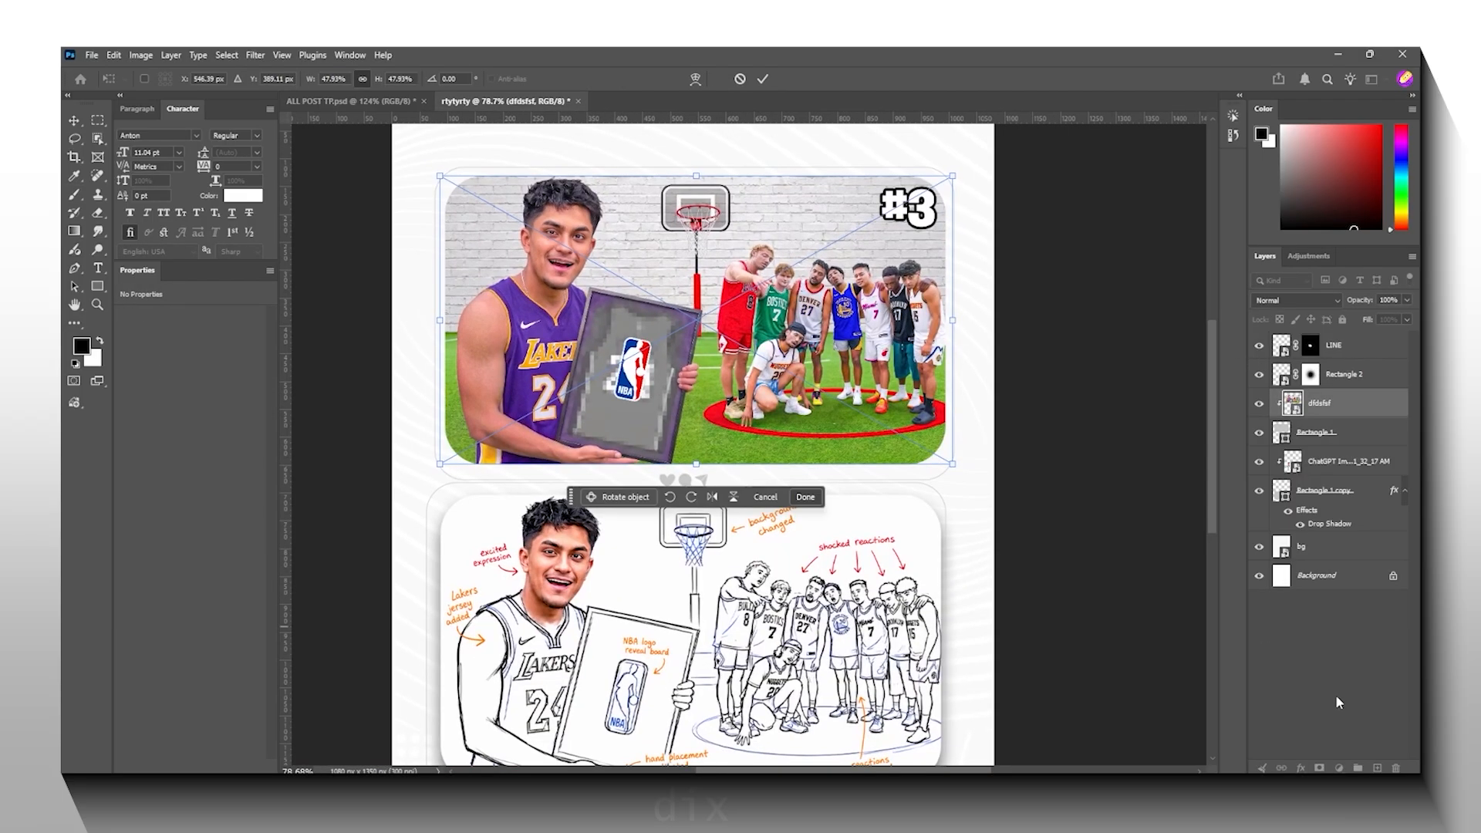
left_click(1335, 701)
scroll(961, 554, "down", 4)
left_click_drag(847, 535, 803, 468)
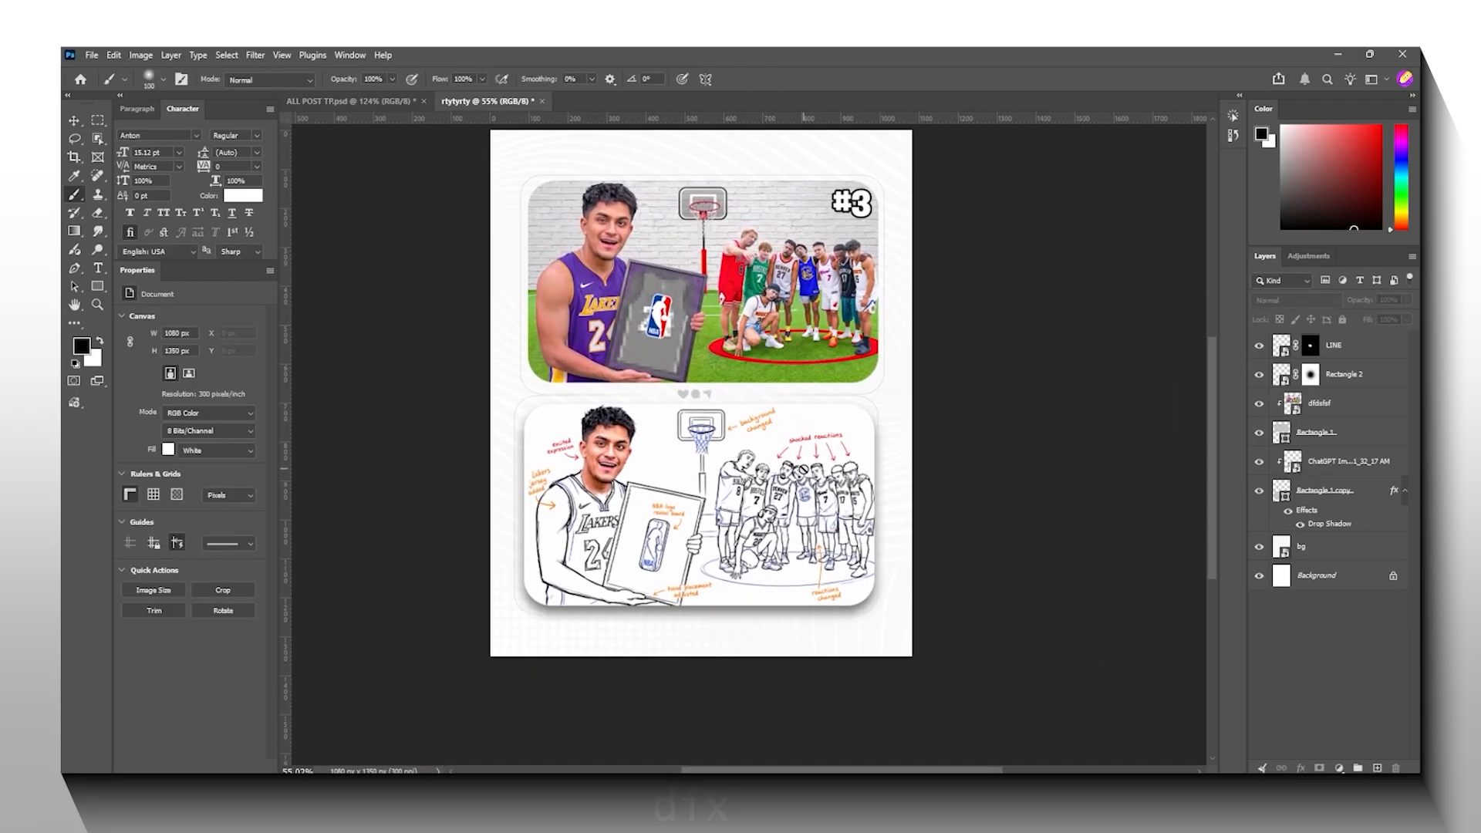
scroll(671, 648, "up", 5)
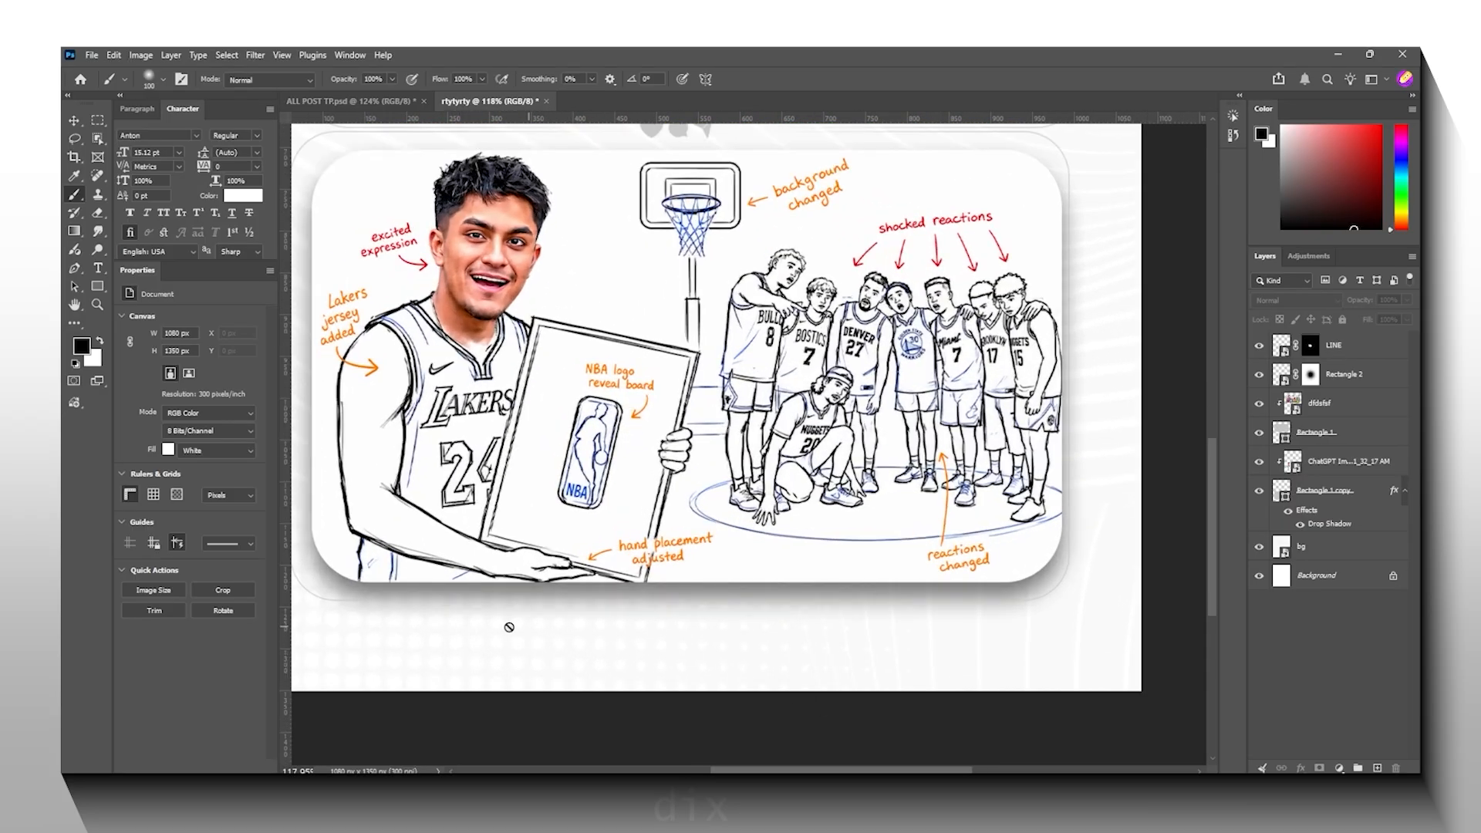
scroll(755, 658, "down", 6)
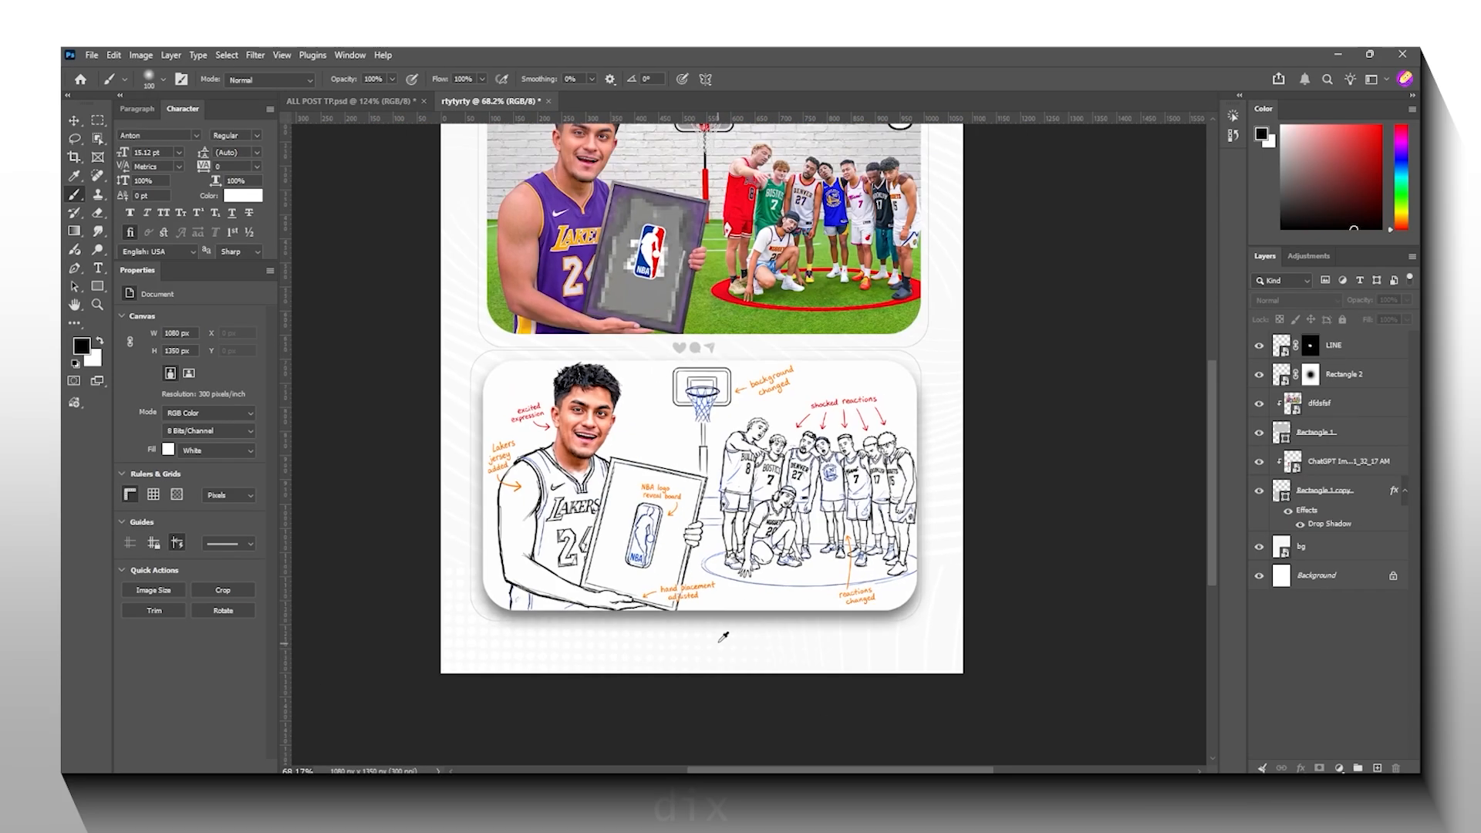